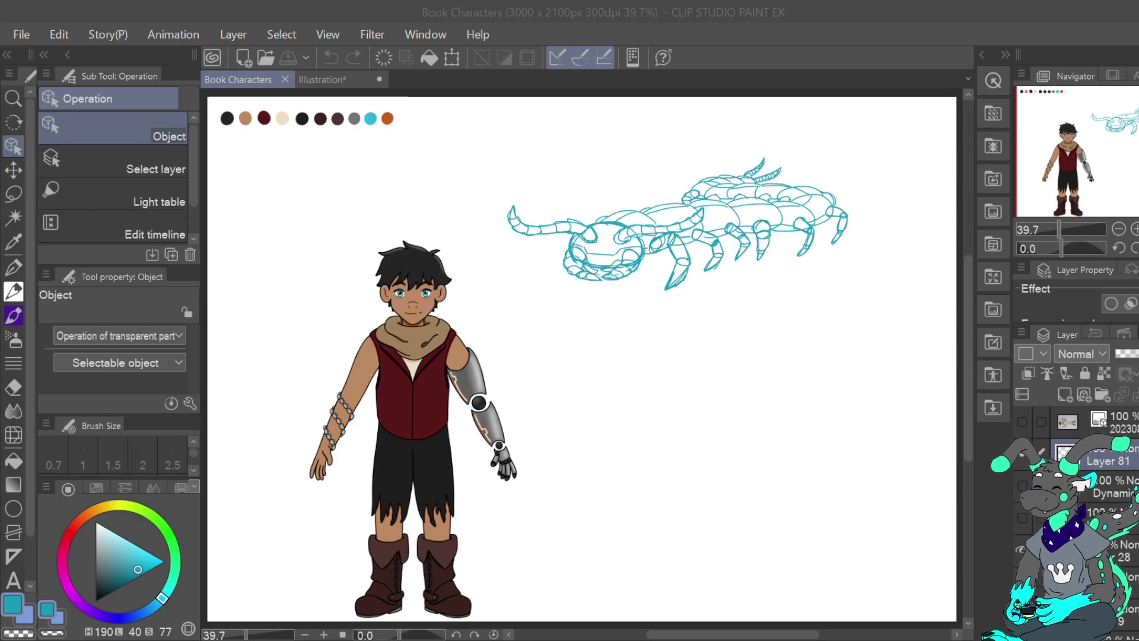
Add a new layer above the blue centipede sketch for the line art.
left_click_drag(581, 359, 447, 379)
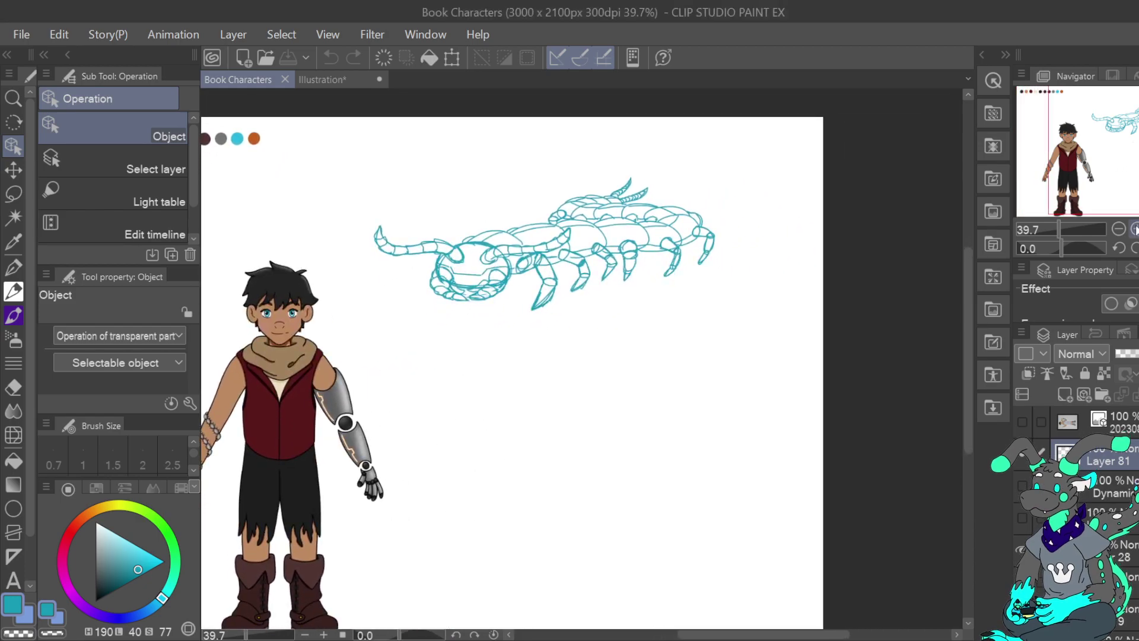
key("ctrl+plus")
key("ctrl+plus")
left_click_drag(581, 359, 640, 532)
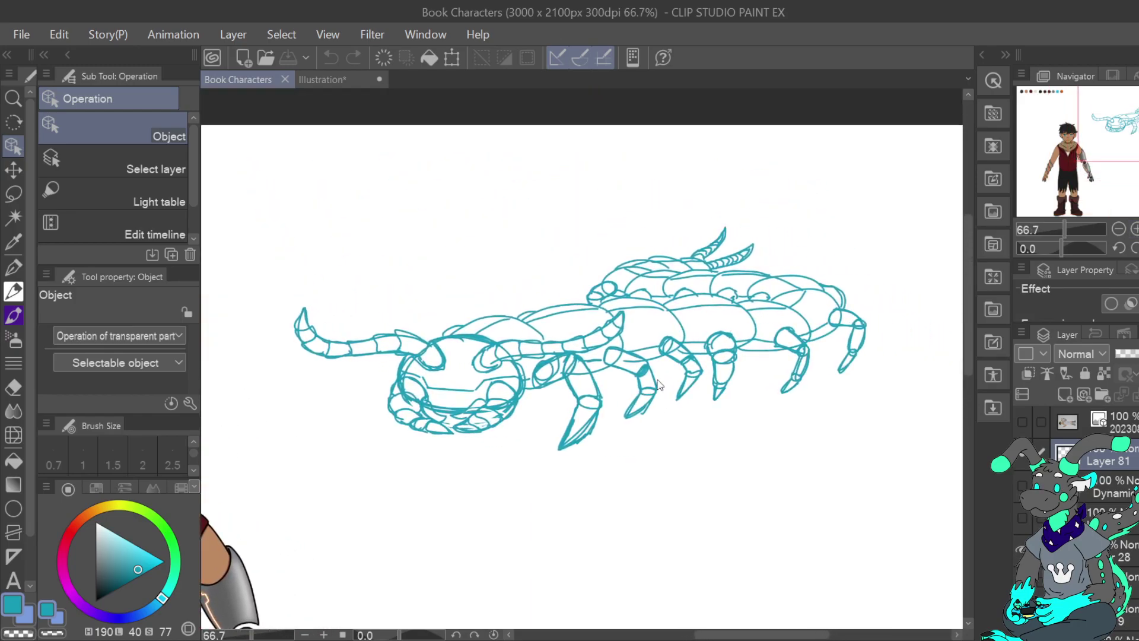
mouse_move(1138, 134)
left_mouse_down()
mouse_move(1094, 154)
mouse_move(1138, 143)
mouse_move(1087, 144)
mouse_move(1122, 153)
mouse_move(1103, 150)
left_mouse_up()
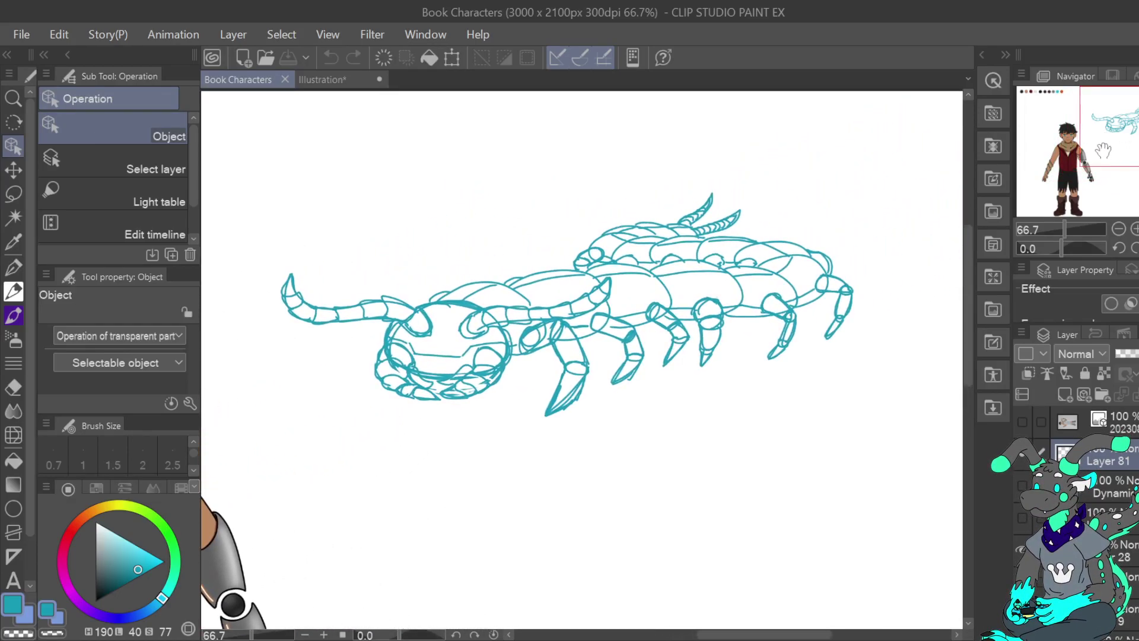
left_click_drag(1103, 150, 1019, 196)
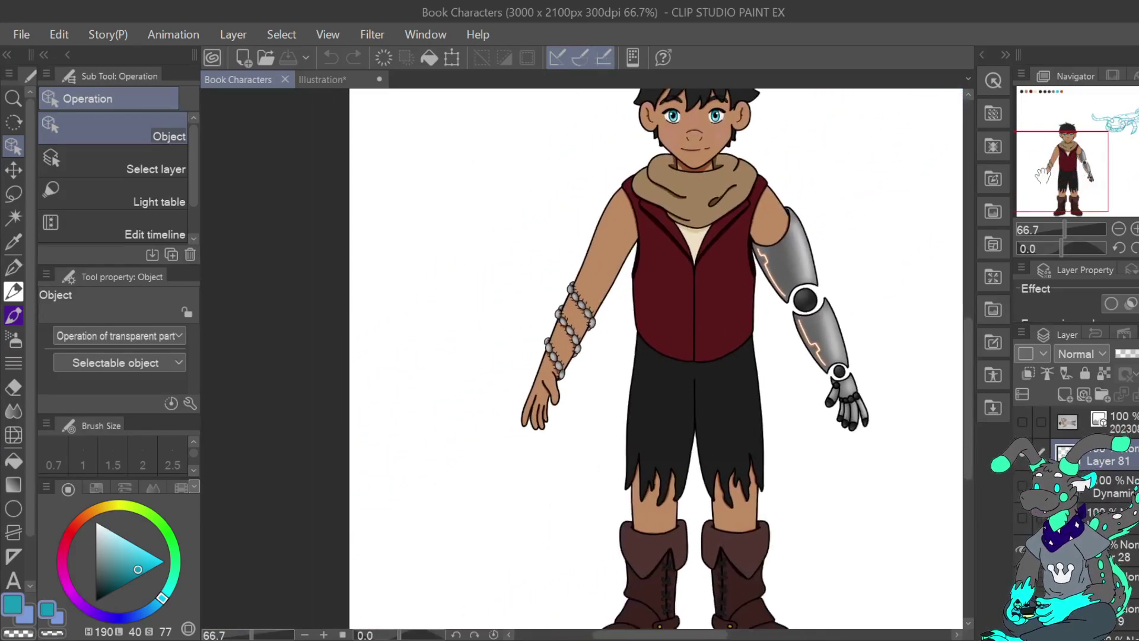
left_click_drag(1091, 163, 1134, 143)
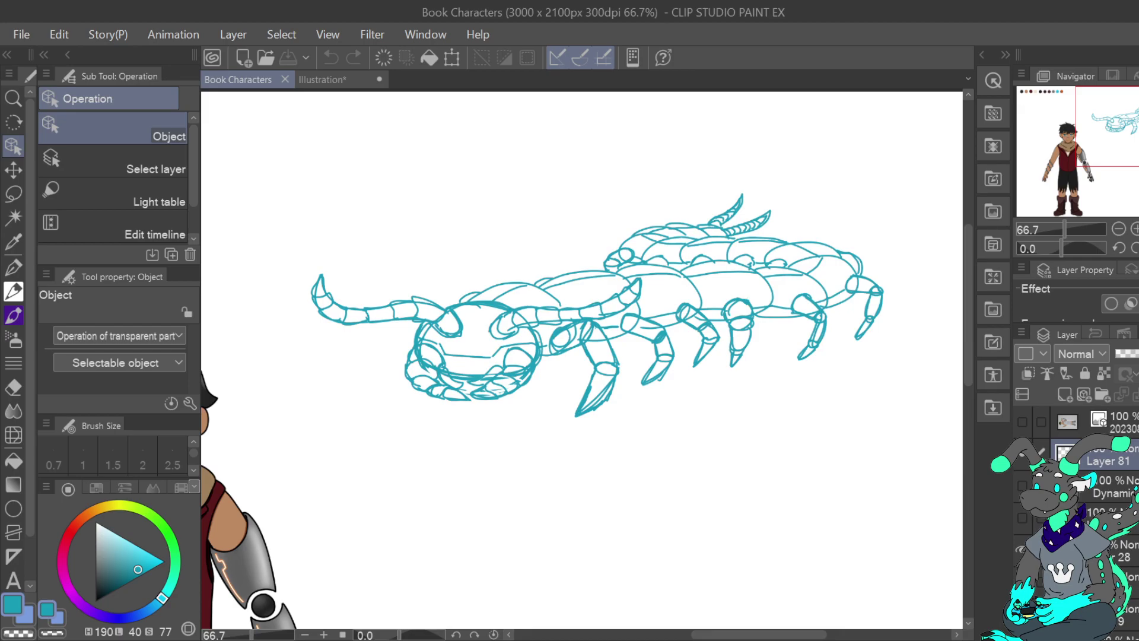
left_click(1065, 394)
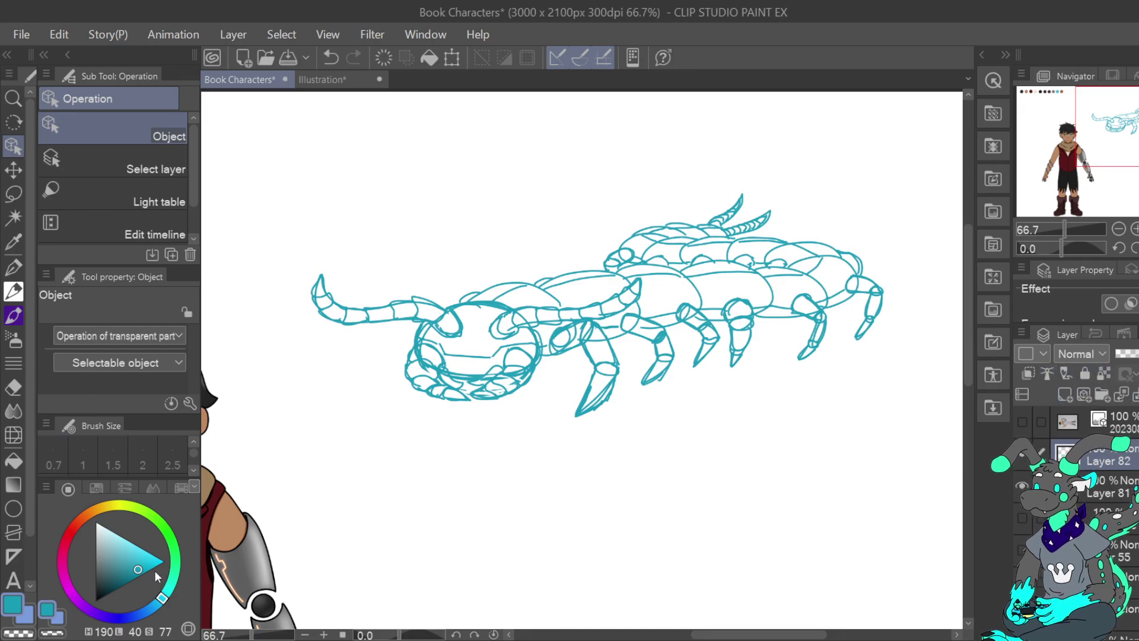
Set up the Turnip pen in black with a brush size of 5.0.
left_click(96, 600)
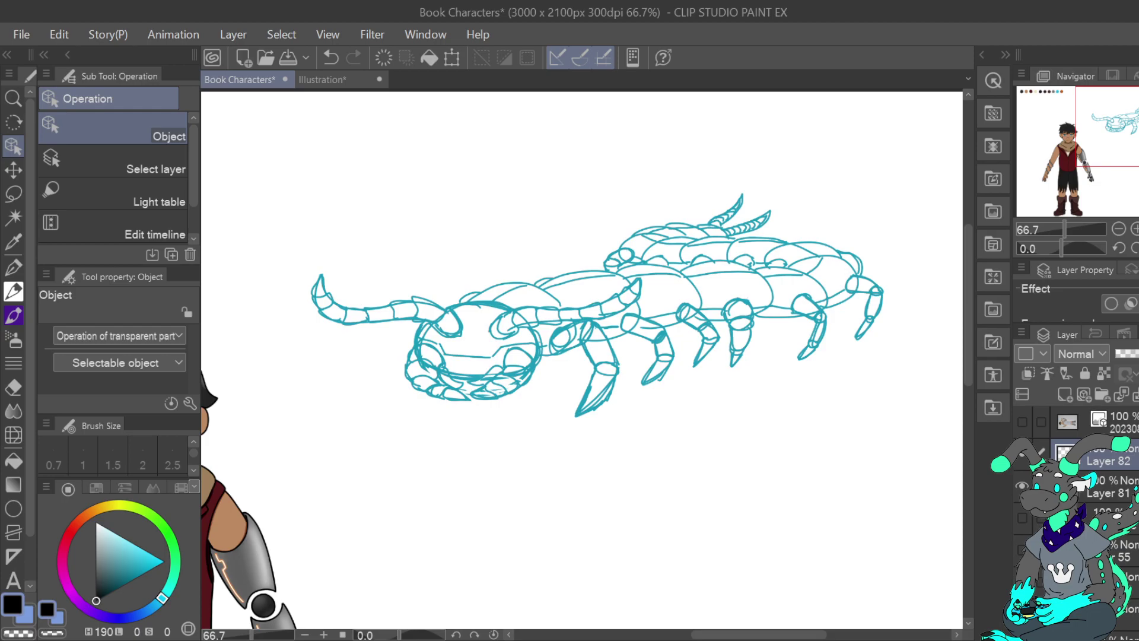
left_click(13, 267)
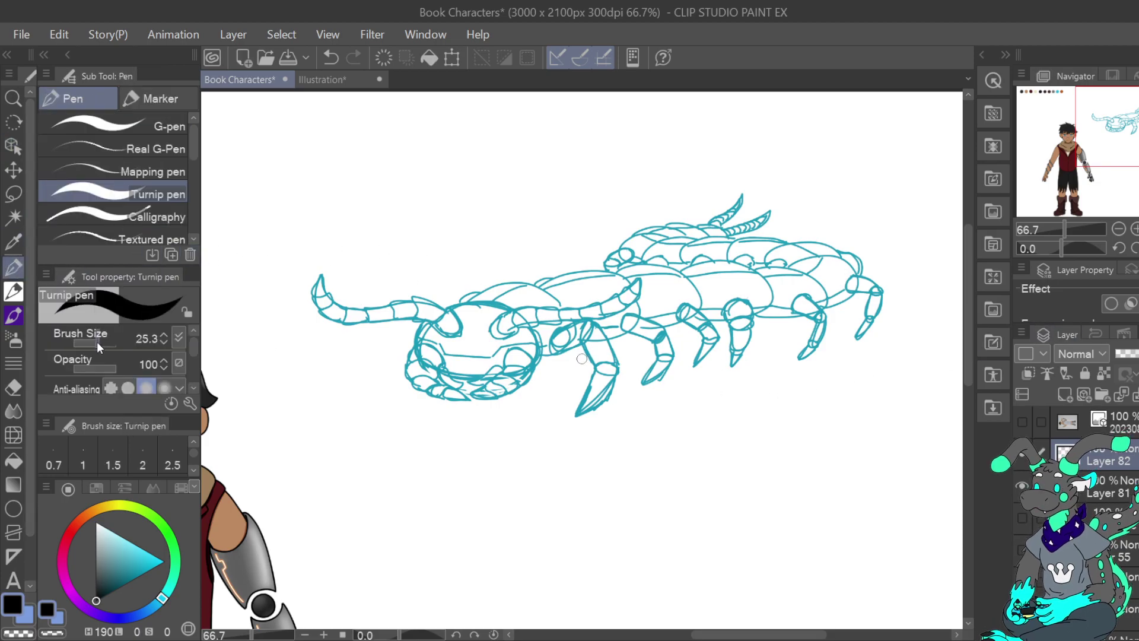
left_click_drag(97, 341, 94, 341)
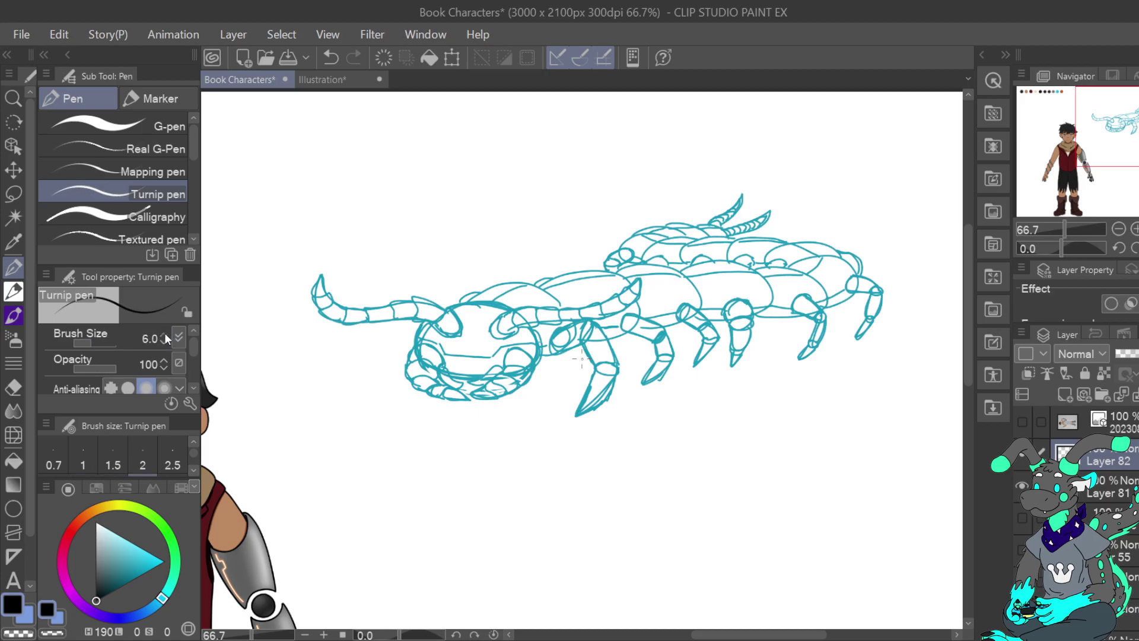
left_click_drag(1127, 129, 1117, 137)
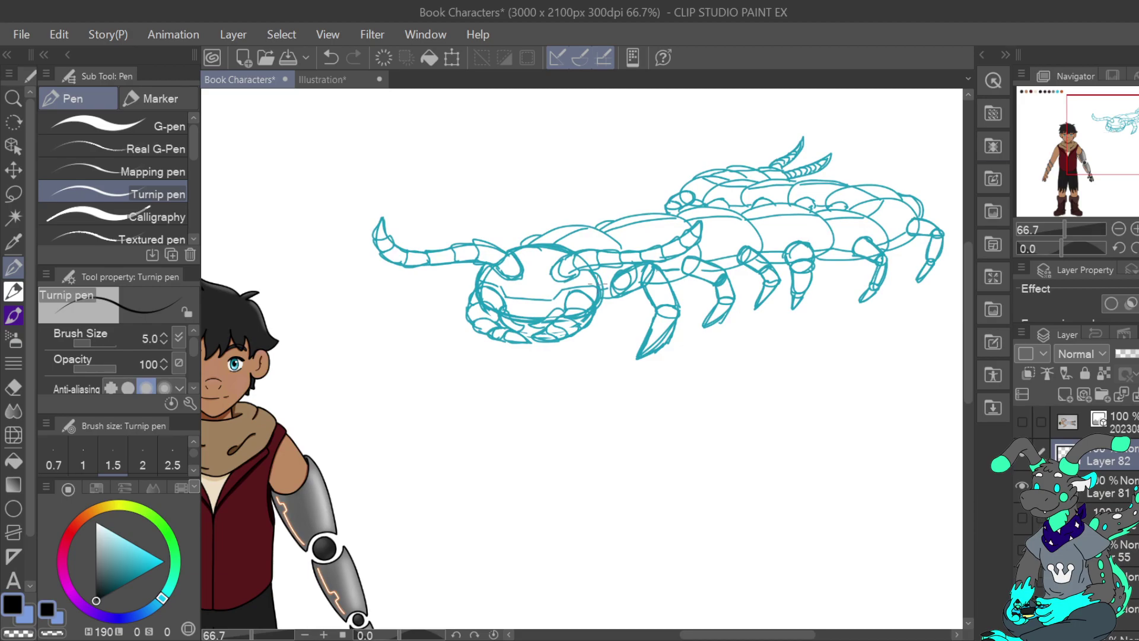
mouse_move(195, 345)
left_mouse_down()
mouse_move(196, 380)
mouse_move(195, 335)
left_mouse_up()
Ink the curved base of the centipede's left antenna over the sketch.
left_click_drag(1124, 146, 1121, 134)
scroll(1129, 140, "up", 3)
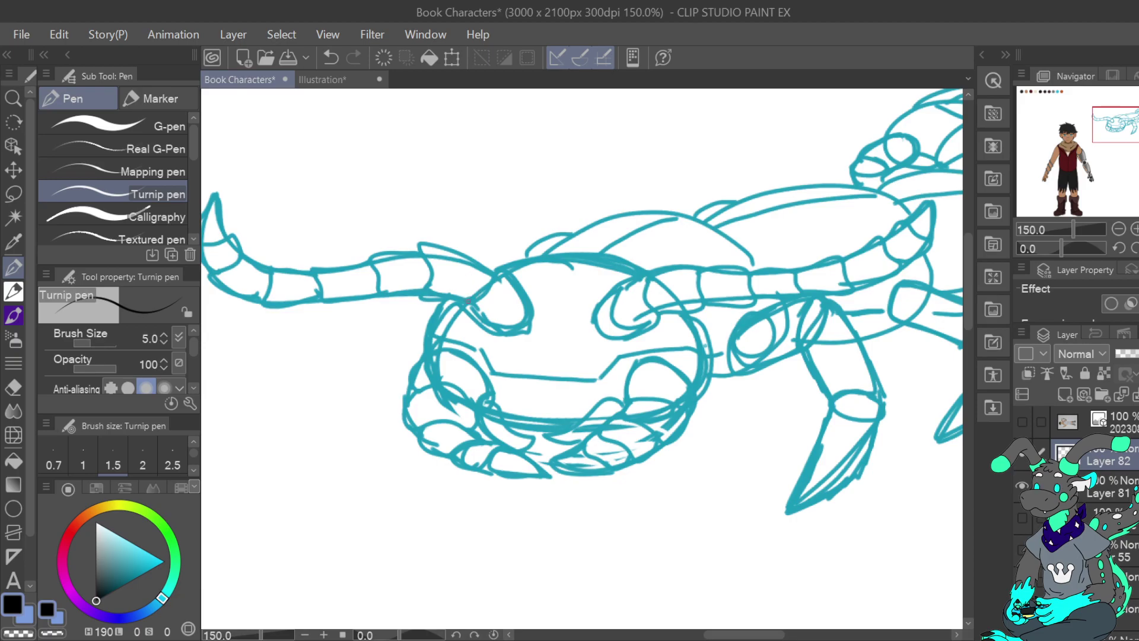
mouse_move(457, 299)
left_mouse_down()
mouse_move(490, 329)
mouse_move(523, 328)
mouse_move(531, 308)
mouse_move(497, 266)
mouse_move(482, 294)
mouse_move(457, 299)
left_mouse_up()
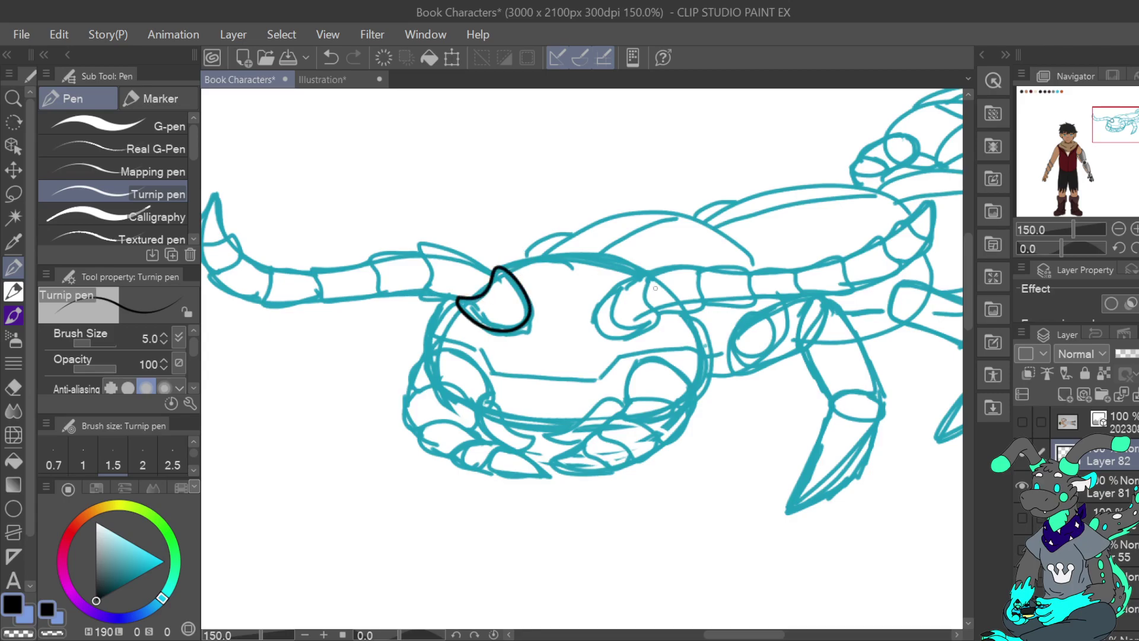
Ink the curved base of the right antenna with the canvas rotated, and restore the canvas rotation to upright.
left_click(1120, 248)
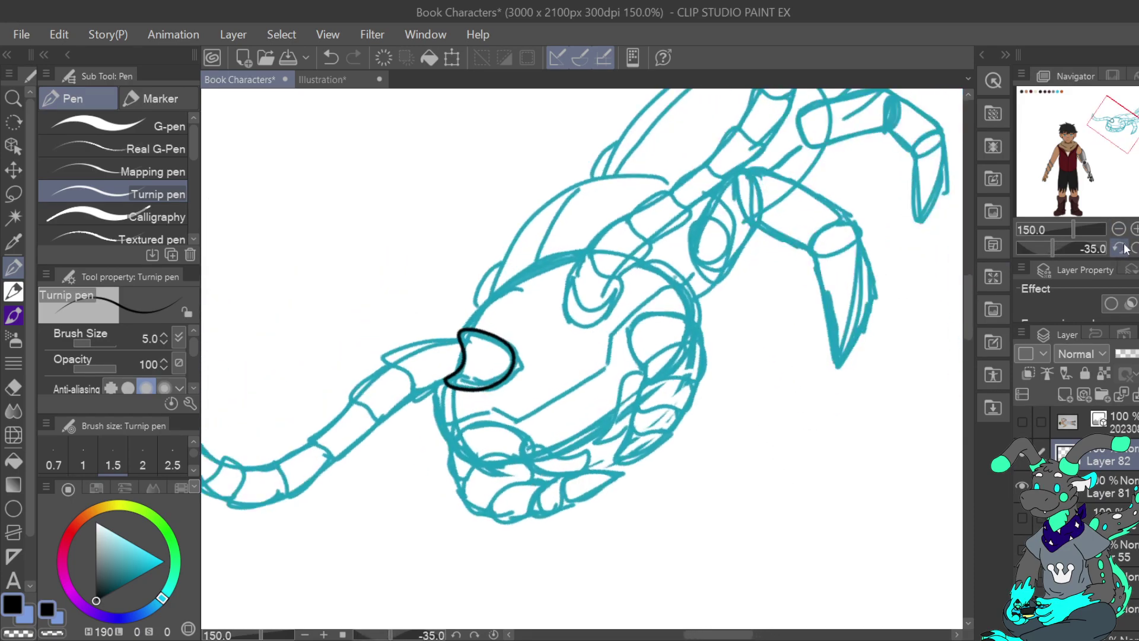
left_click(1119, 248)
left_click(1120, 248)
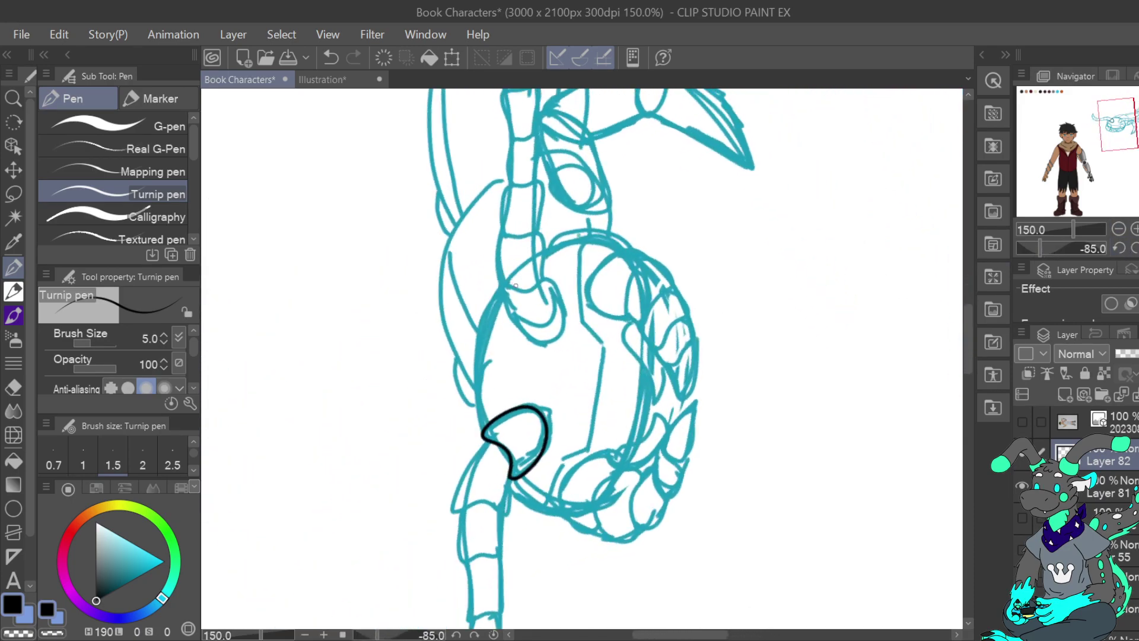
mouse_move(527, 291)
left_mouse_down()
mouse_move(507, 284)
mouse_move(501, 297)
mouse_move(525, 337)
mouse_move(552, 340)
mouse_move(567, 318)
mouse_move(561, 286)
mouse_move(541, 273)
mouse_move(522, 290)
left_mouse_up()
left_click(331, 58)
mouse_move(500, 286)
left_mouse_down()
mouse_move(525, 337)
mouse_move(557, 335)
mouse_move(560, 278)
mouse_move(552, 270)
mouse_move(504, 282)
left_mouse_up()
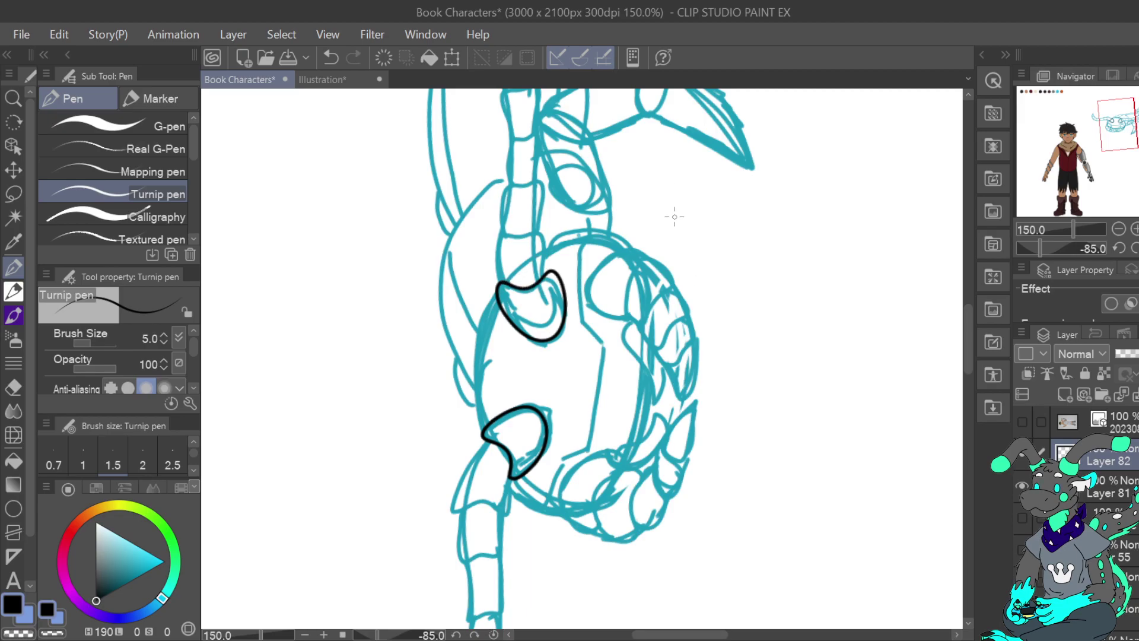
key("ctrl+at")
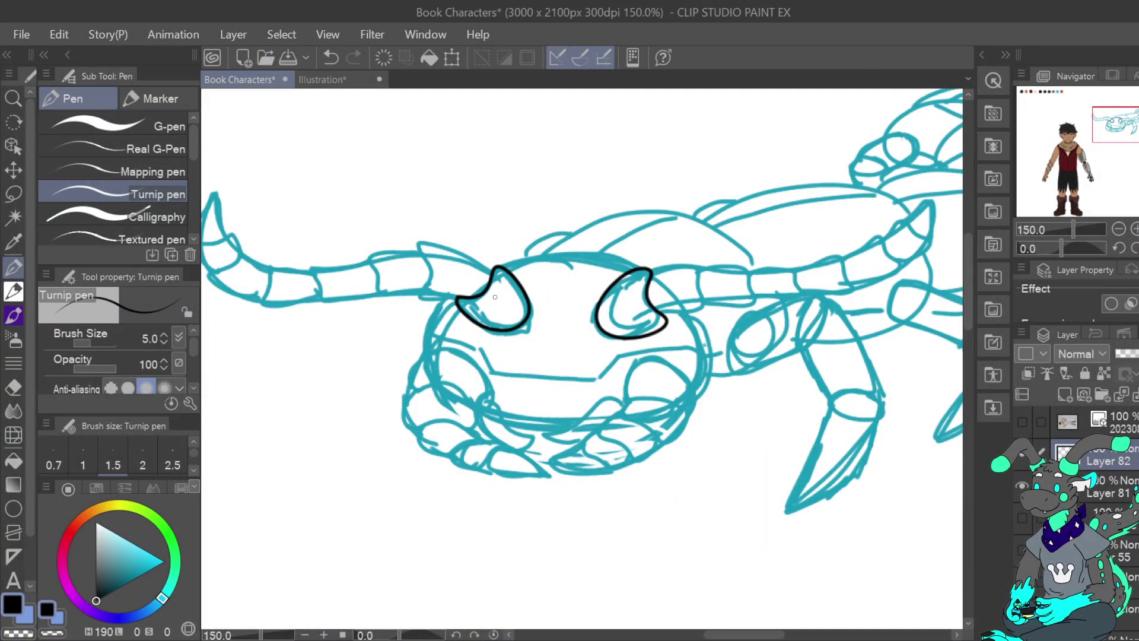
left_click_drag(455, 301, 427, 355)
mouse_move(503, 266)
left_mouse_down()
mouse_move(564, 256)
mouse_move(640, 267)
left_mouse_up()
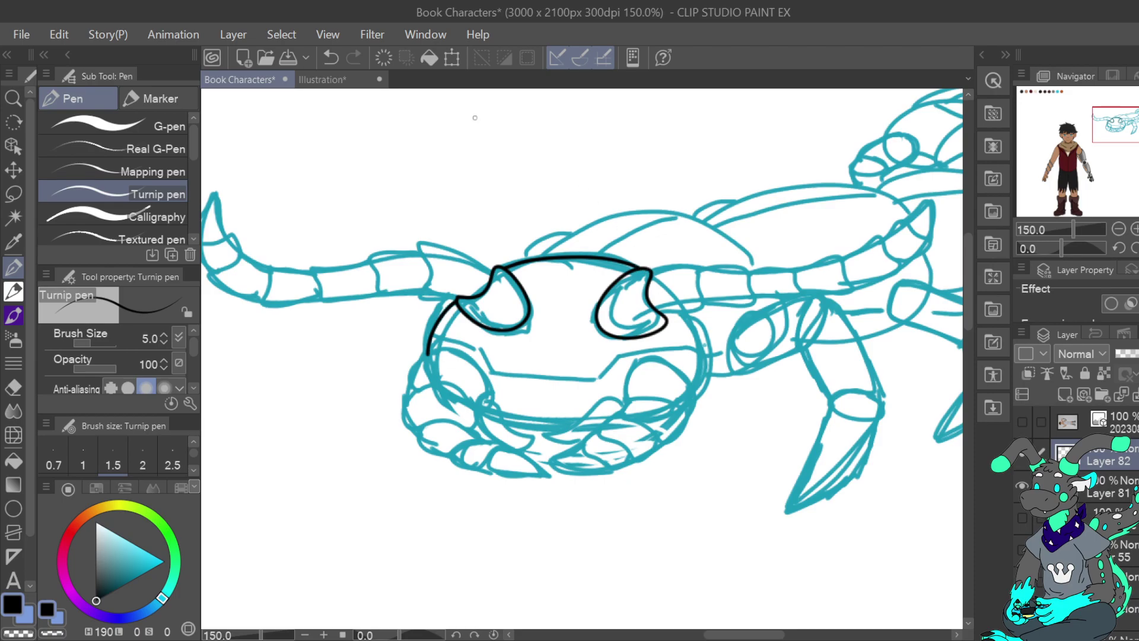
key("ctrl+z")
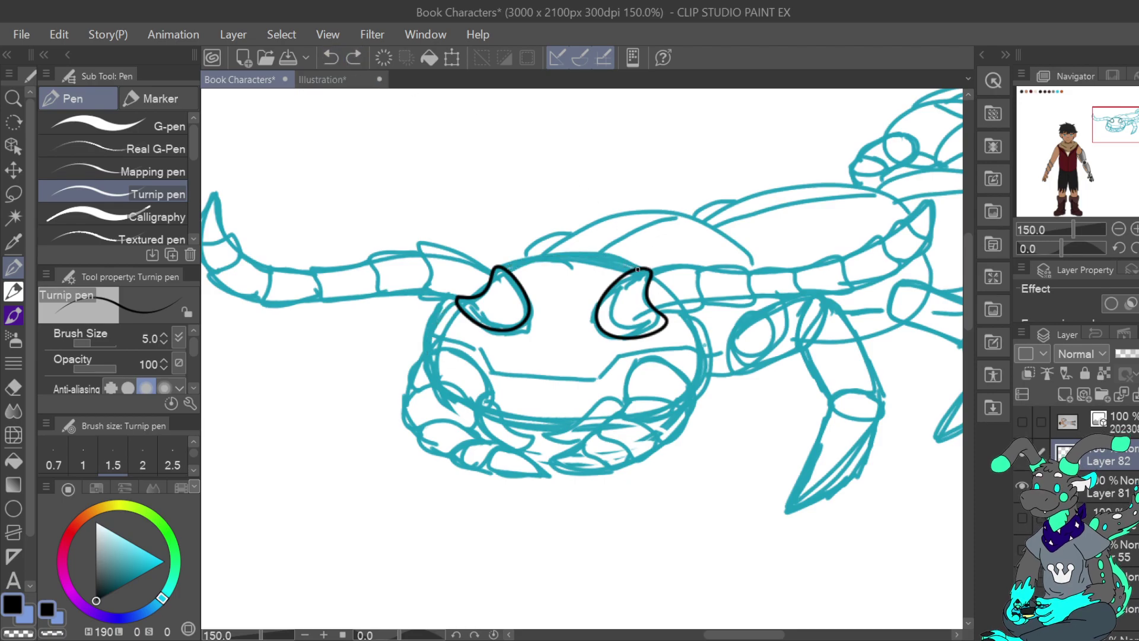
mouse_move(629, 264)
left_mouse_down()
mouse_move(573, 256)
mouse_move(497, 270)
left_mouse_up()
key("ctrl+z")
Ink the top curve of the head between the two antenna bases, with the canvas temporarily rotated to -45 degrees.
left_click(1120, 248)
left_click(1119, 248)
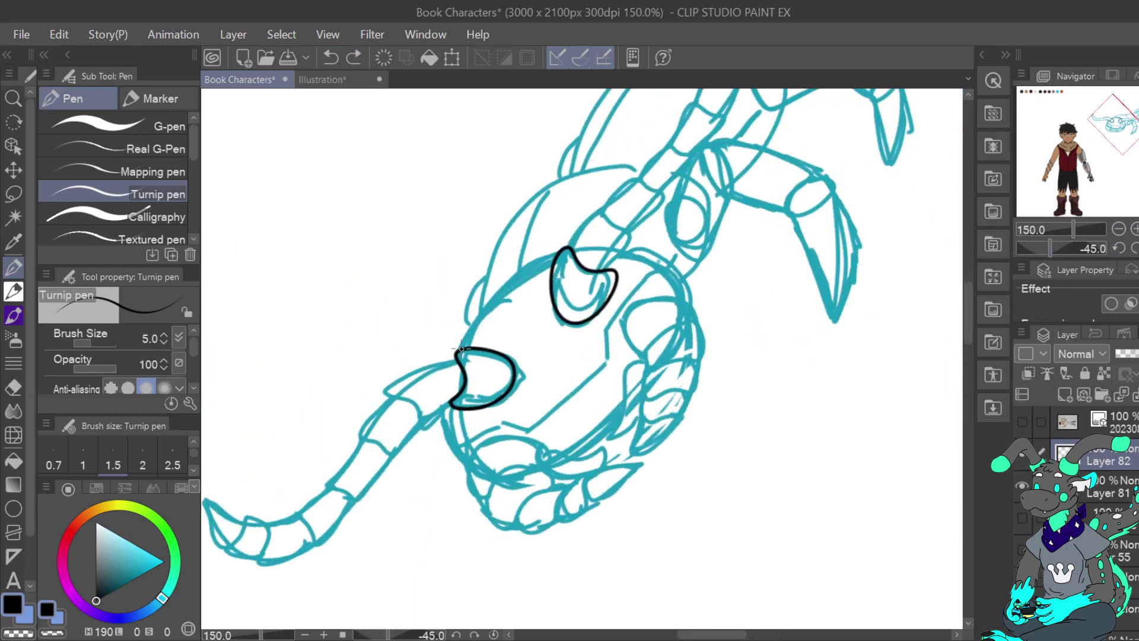
mouse_move(462, 344)
left_mouse_down()
mouse_move(506, 288)
mouse_move(569, 253)
left_mouse_up()
left_click(335, 58)
mouse_move(463, 344)
left_mouse_down()
mouse_move(509, 287)
mouse_move(552, 263)
left_mouse_up()
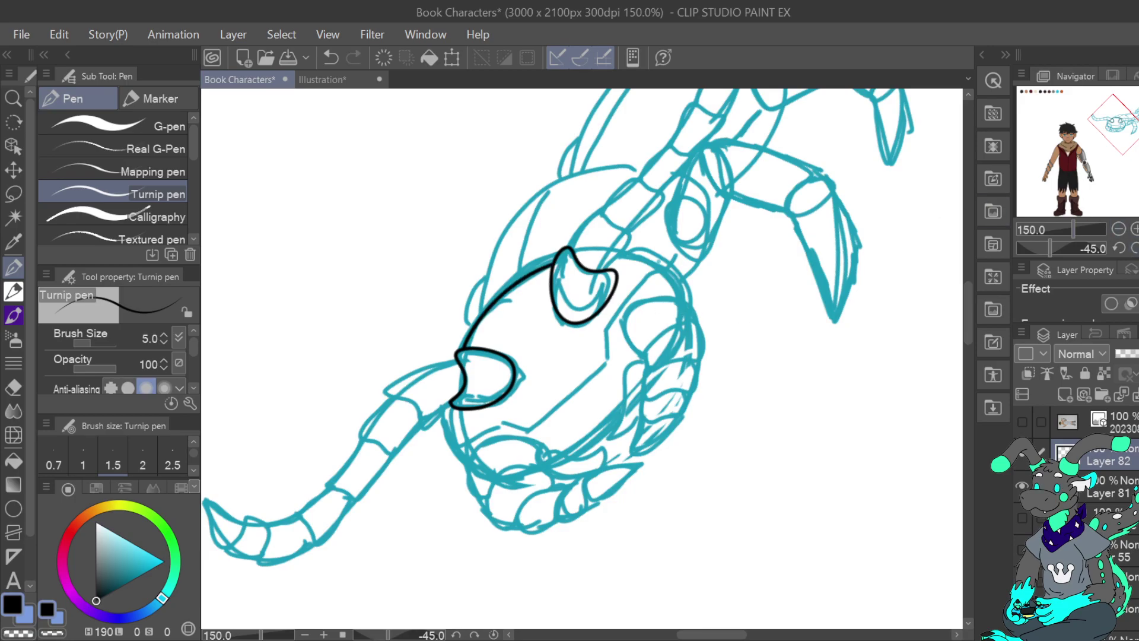
left_click(1136, 248)
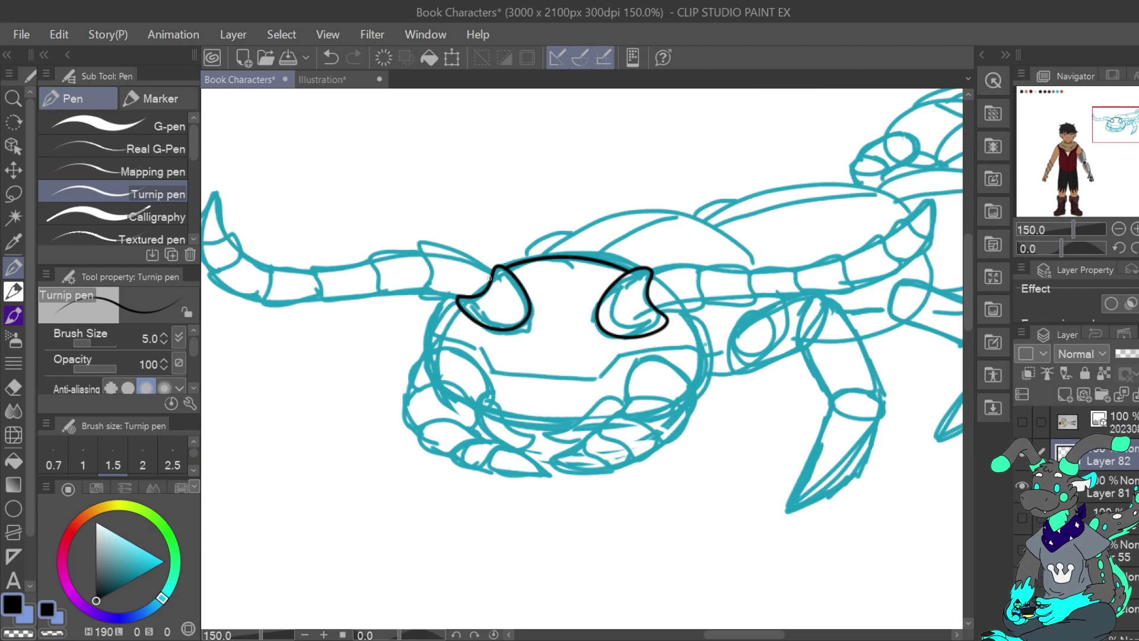
left_click_drag(458, 301, 432, 350)
key("ctrl+z")
left_click_drag(456, 299, 428, 351)
left_click(333, 55)
Ink the overlapping segments of the left mouthpart, from the round joint beside the head to the pointed tip.
mouse_move(492, 400)
left_mouse_down()
mouse_move(493, 380)
mouse_move(469, 354)
mouse_move(431, 349)
mouse_move(415, 393)
left_mouse_up()
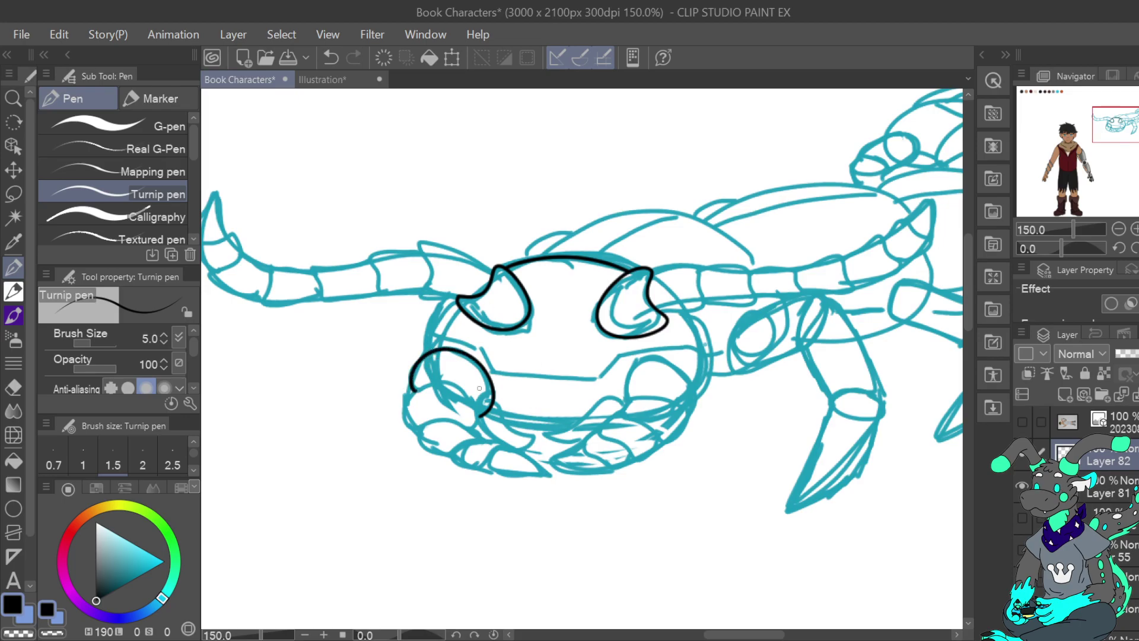
mouse_move(470, 428)
left_mouse_down()
mouse_move(478, 411)
mouse_move(457, 386)
mouse_move(412, 394)
mouse_move(406, 411)
mouse_move(424, 427)
left_mouse_up()
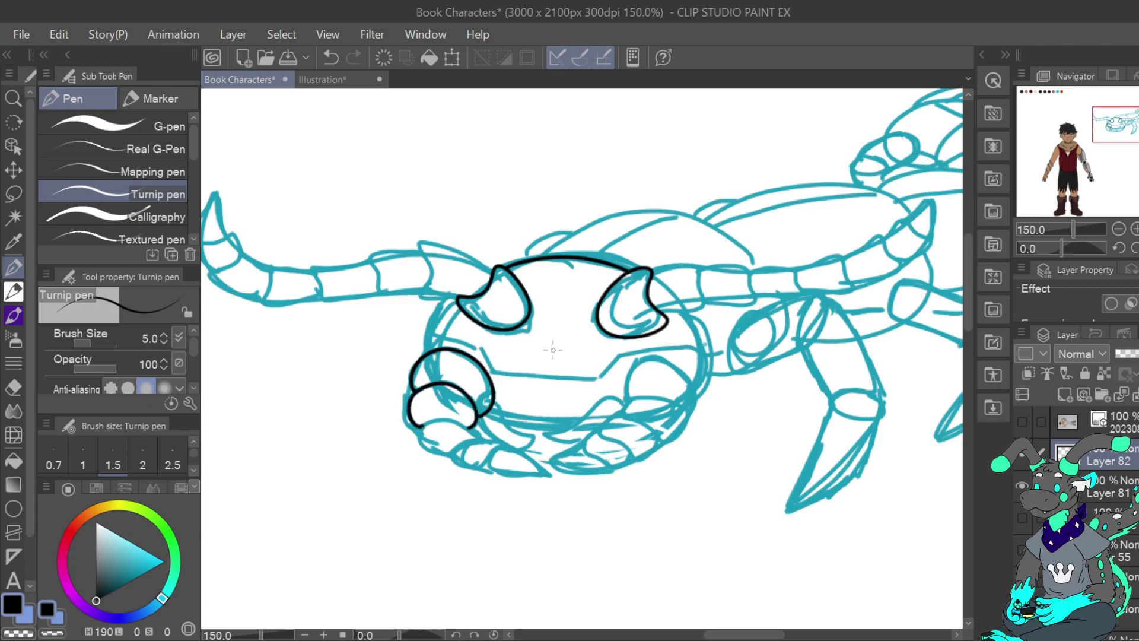
mouse_move(481, 437)
left_mouse_down()
mouse_move(432, 419)
mouse_move(419, 430)
mouse_move(432, 452)
mouse_move(451, 455)
mouse_move(492, 439)
mouse_move(454, 448)
mouse_move(466, 469)
mouse_move(496, 468)
left_mouse_up()
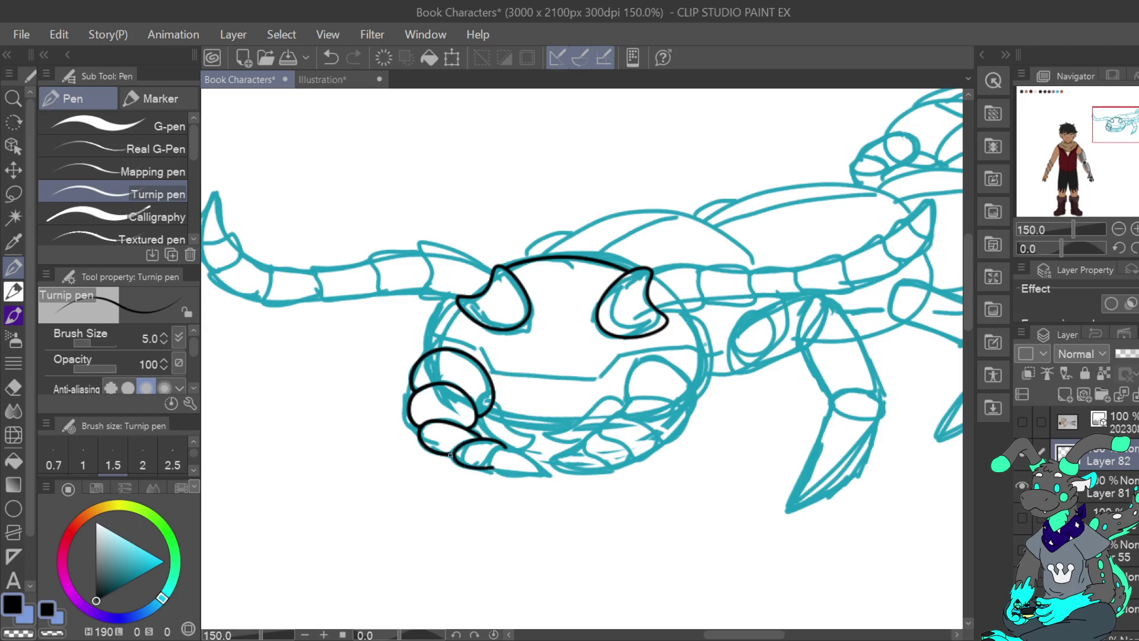
mouse_move(505, 448)
left_mouse_down()
mouse_move(490, 462)
mouse_move(504, 474)
mouse_move(545, 475)
mouse_move(508, 445)
left_mouse_up()
key("ctrl+z")
key("ctrl+z")
mouse_move(492, 456)
left_mouse_down()
mouse_move(495, 469)
mouse_move(544, 476)
mouse_move(499, 447)
left_mouse_up()
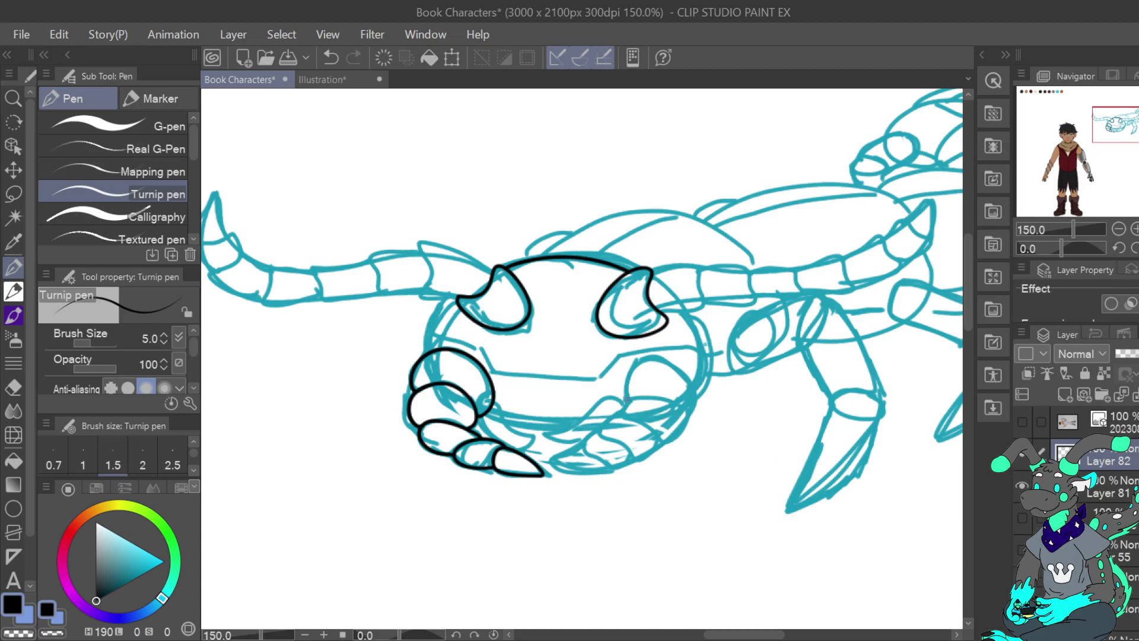
Ink the overlapping segments of the right mouthpart down to its pointed tip, redrawing the last segments until they fit the sketch.
mouse_move(622, 403)
left_mouse_down()
mouse_move(631, 364)
mouse_move(659, 356)
mouse_move(687, 370)
mouse_move(690, 417)
left_mouse_up()
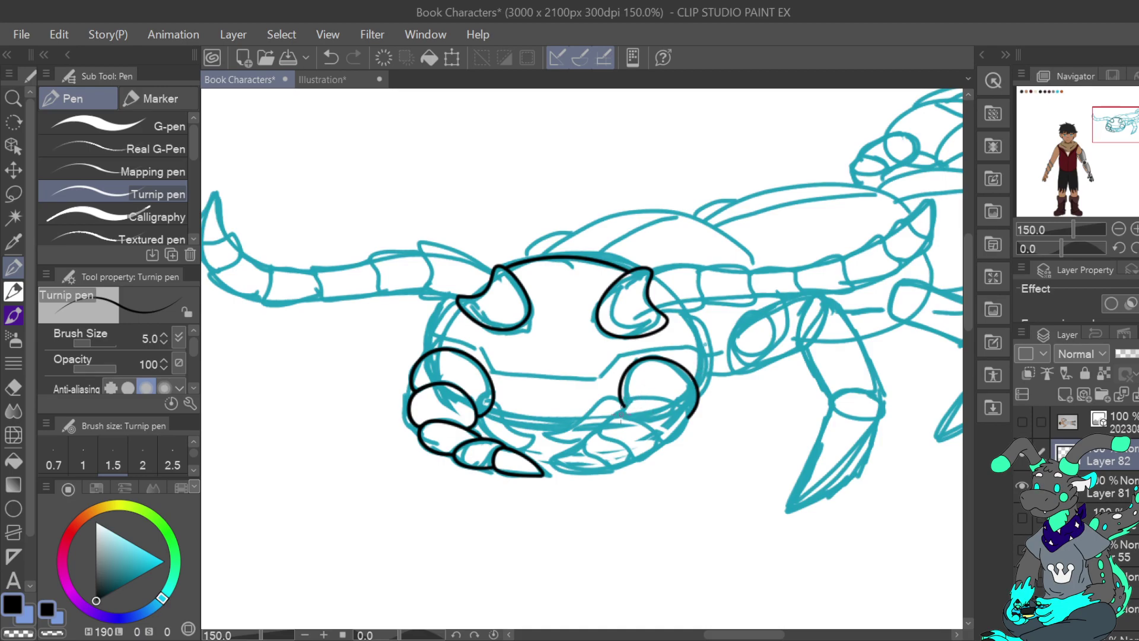
mouse_move(623, 409)
left_mouse_down()
mouse_move(656, 396)
mouse_move(682, 408)
mouse_move(688, 422)
mouse_move(658, 444)
left_mouse_up()
mouse_move(637, 461)
left_mouse_down()
mouse_move(653, 427)
mouse_move(617, 416)
mouse_move(600, 427)
mouse_move(636, 461)
left_mouse_up()
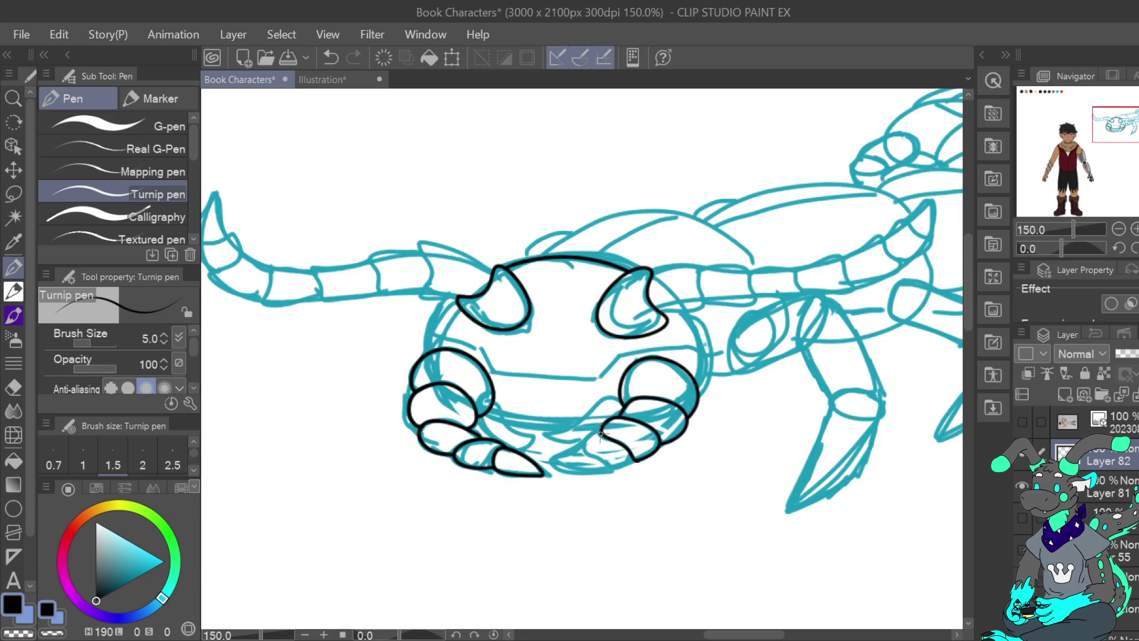
mouse_move(586, 437)
left_mouse_down()
mouse_move(584, 451)
mouse_move(617, 469)
mouse_move(635, 459)
mouse_move(556, 458)
mouse_move(557, 468)
mouse_move(614, 466)
left_mouse_up()
left_click(335, 54)
mouse_move(583, 451)
left_mouse_down()
mouse_move(553, 468)
mouse_move(614, 466)
left_mouse_up()
left_click(335, 55)
left_click(332, 58)
mouse_move(583, 449)
left_mouse_down()
mouse_move(603, 460)
mouse_move(600, 472)
mouse_move(637, 459)
left_mouse_up()
left_click(330, 59)
mouse_move(603, 432)
left_mouse_down()
mouse_move(580, 451)
mouse_move(602, 456)
mouse_move(601, 469)
mouse_move(629, 466)
mouse_move(576, 453)
mouse_move(556, 472)
mouse_move(604, 466)
left_mouse_up()
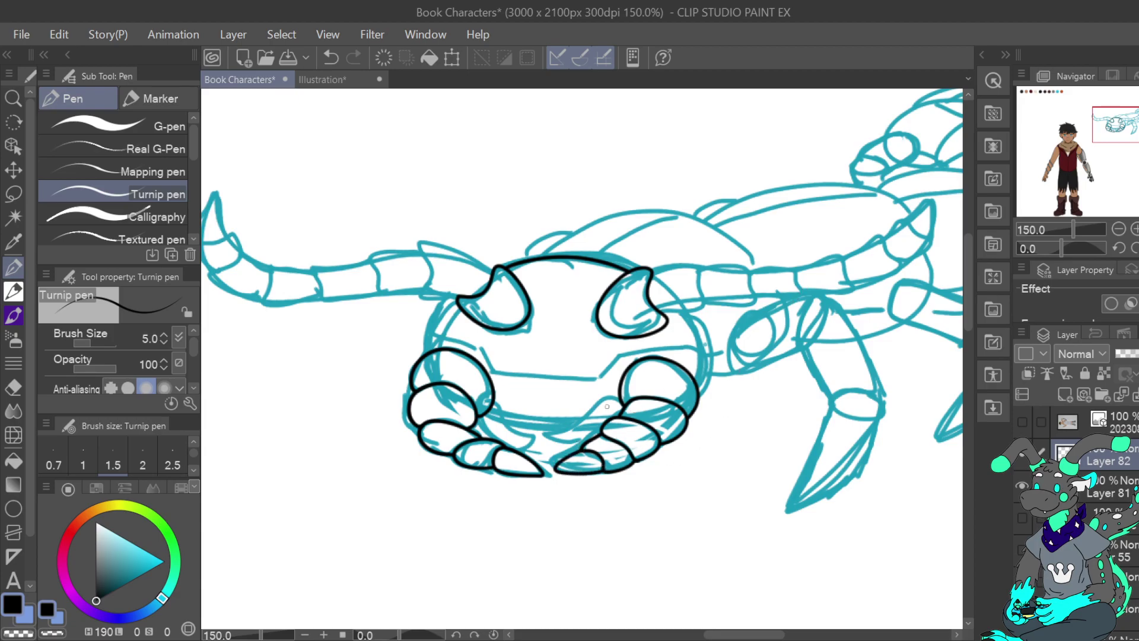
Ink the two small inner pincers between the mouthparts and the lower and left edges of the head.
mouse_move(493, 404)
left_mouse_down()
mouse_move(536, 435)
mouse_move(529, 442)
left_mouse_up()
mouse_move(621, 400)
left_mouse_down()
mouse_move(603, 399)
mouse_move(557, 436)
mouse_move(581, 442)
mouse_move(592, 428)
left_mouse_up()
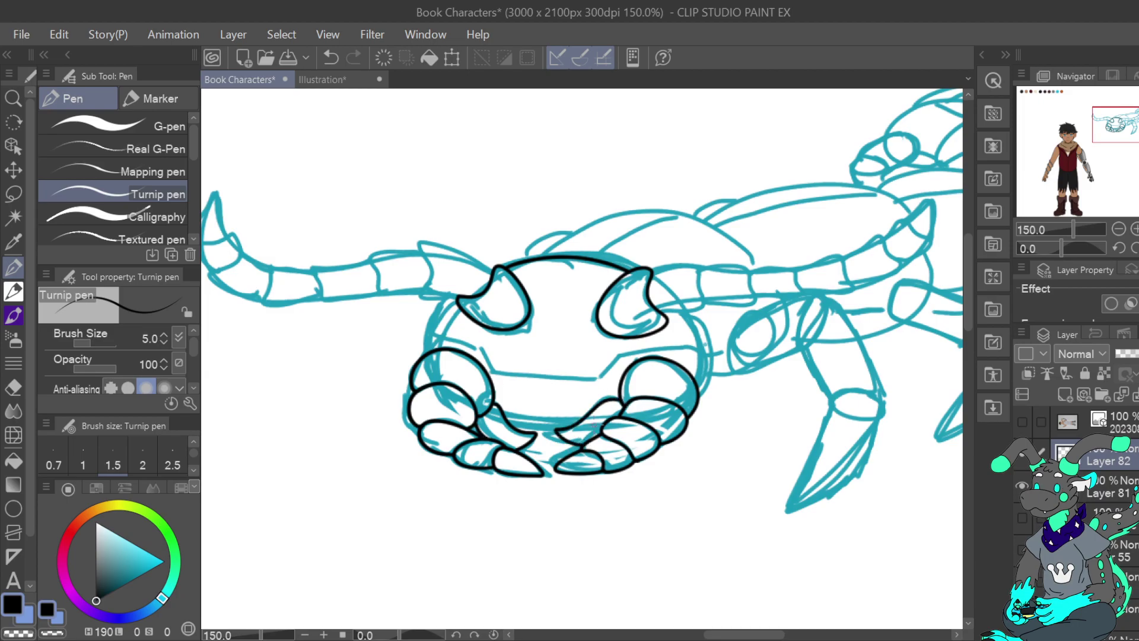
left_click_drag(509, 421, 578, 428)
left_click_drag(425, 354, 461, 296)
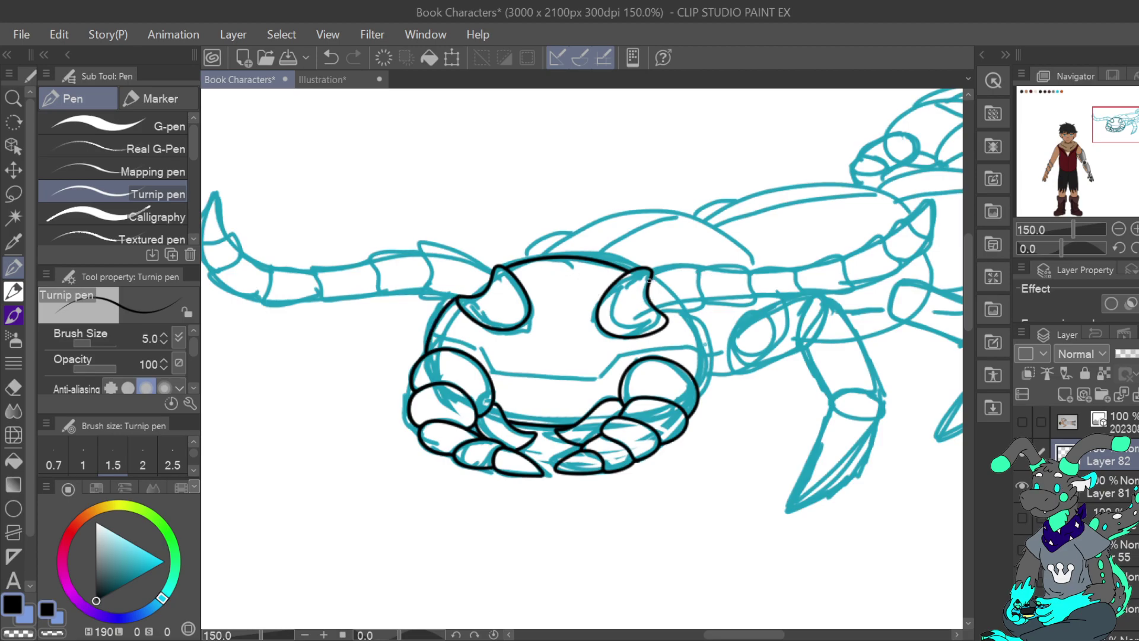
key("ctrl+z")
Ink the first segment of the right antenna with the canvas rotated to -60 degrees, and restore the canvas rotation to upright.
left_click(1120, 248)
left_click(1120, 247)
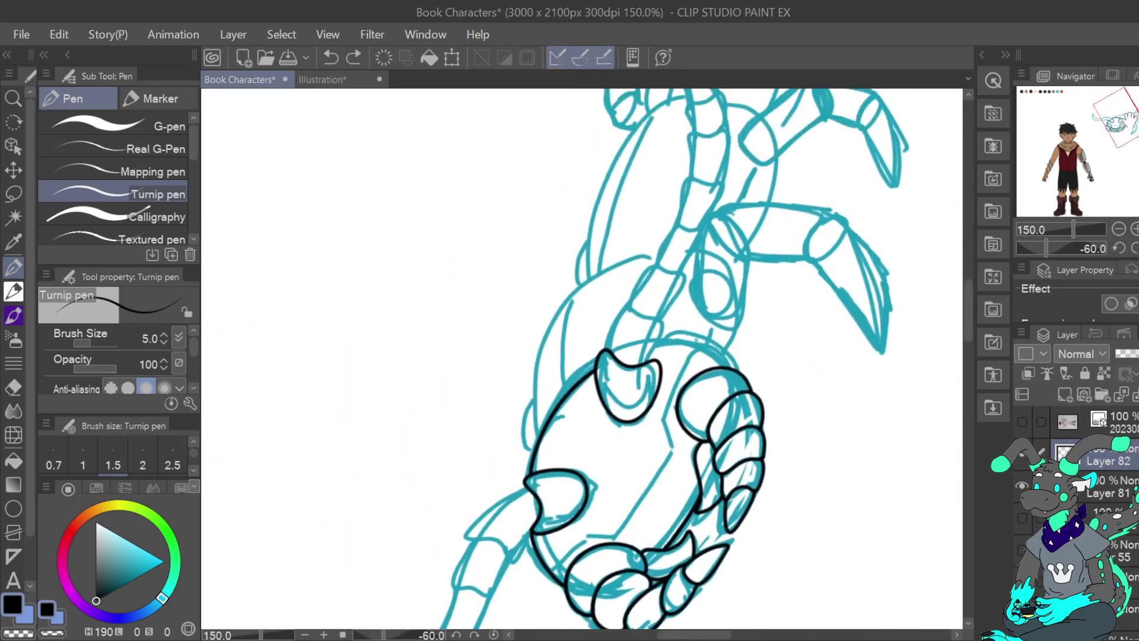
mouse_move(581, 380)
left_mouse_down()
mouse_move(596, 333)
mouse_move(629, 345)
mouse_move(622, 392)
left_mouse_up()
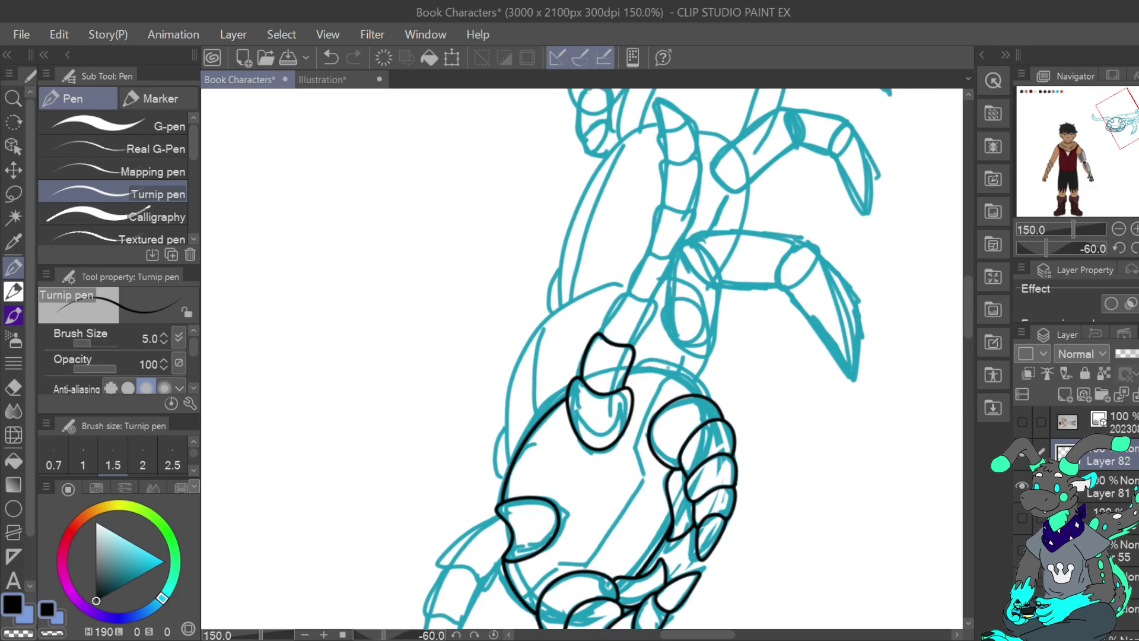
left_click(1138, 248)
Ink the right edge of the head from the antenna to the mouthpart, and check the line art with the sketch briefly hidden.
mouse_move(591, 408)
left_mouse_down()
mouse_move(612, 436)
mouse_move(611, 485)
left_mouse_up()
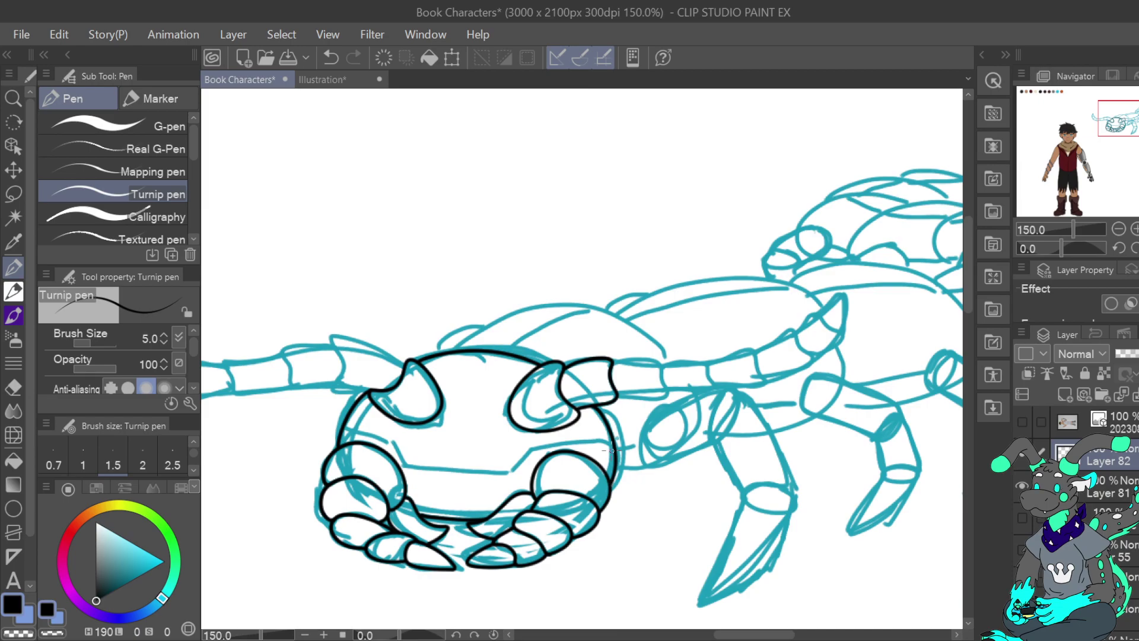
key("ctrl+z")
left_click_drag(588, 407, 608, 476)
left_click(1022, 486)
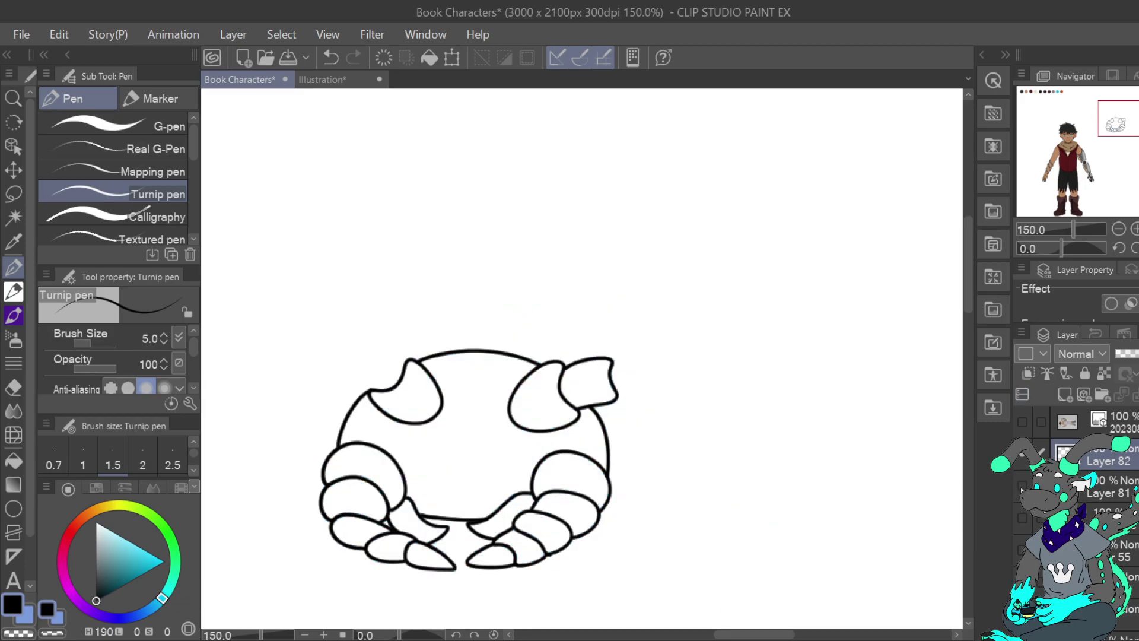
key("ctrl+z")
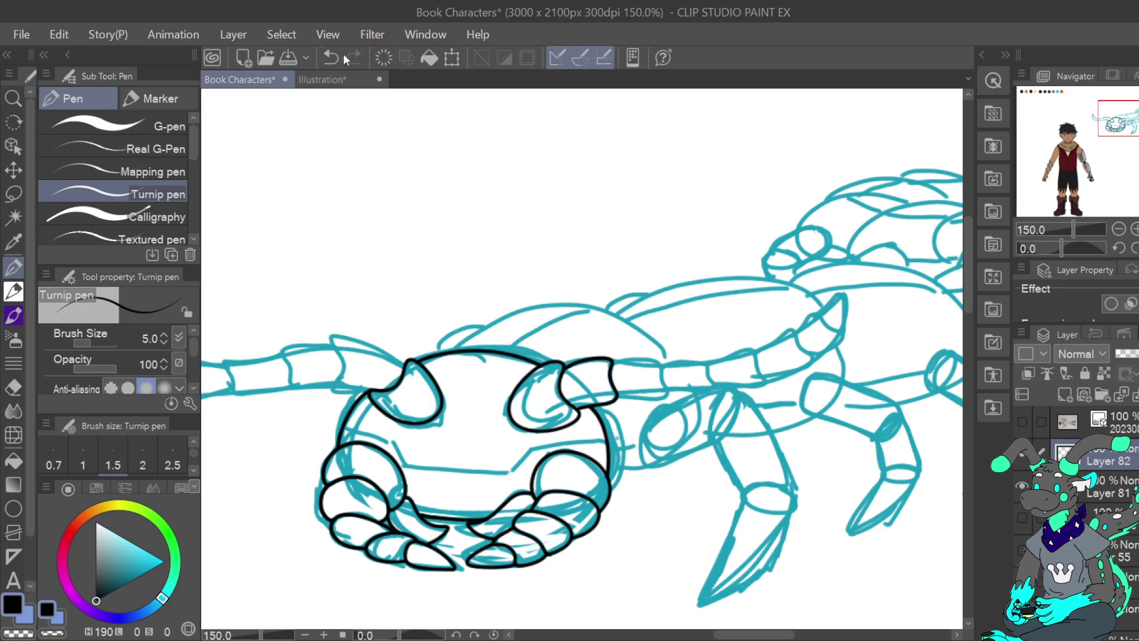
Redraw the right edge of the head between the antenna and the mouthpart, checking its curve with the sketch layer briefly hidden.
mouse_move(592, 408)
left_mouse_down()
mouse_move(616, 457)
mouse_move(609, 491)
left_mouse_up()
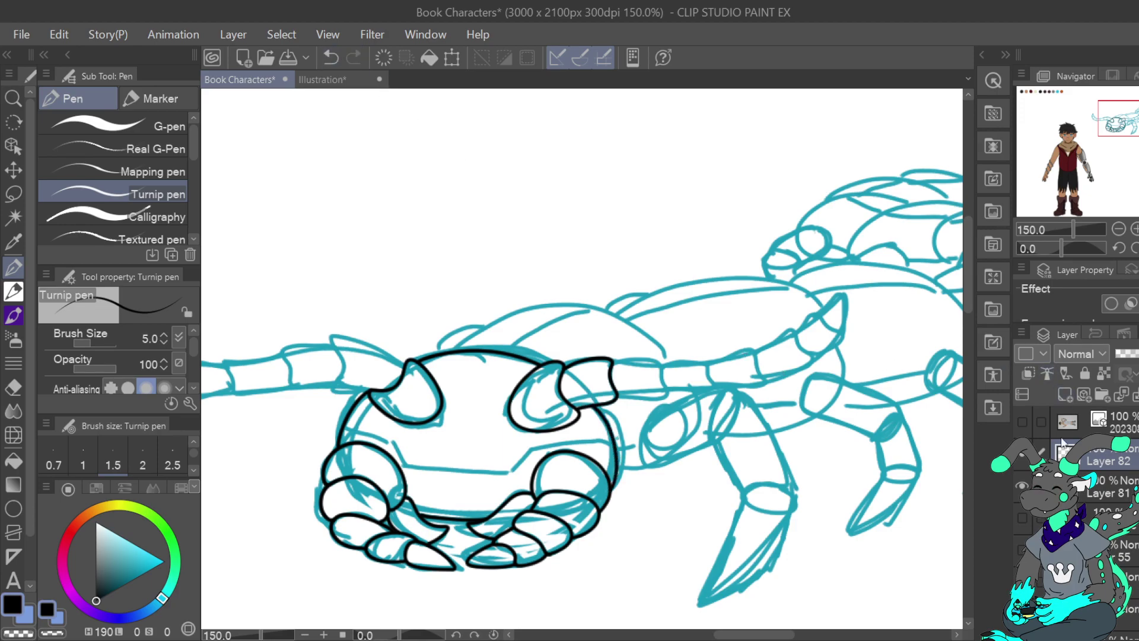
left_click(1022, 486)
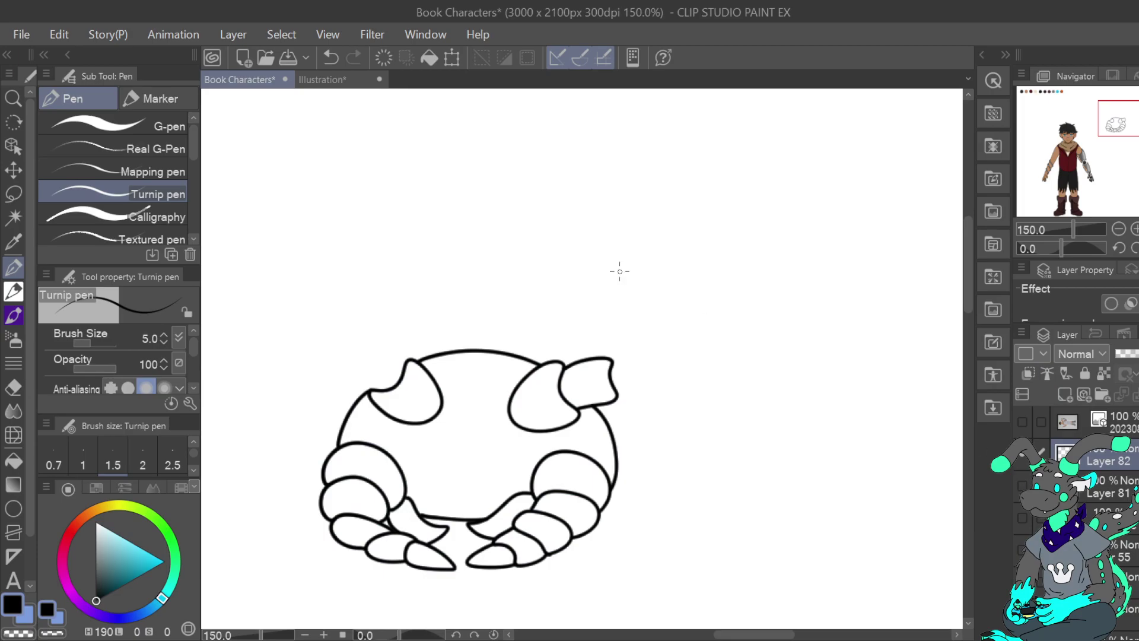
left_click(331, 58)
left_click_drag(579, 406, 605, 433)
left_click_drag(613, 480, 611, 488)
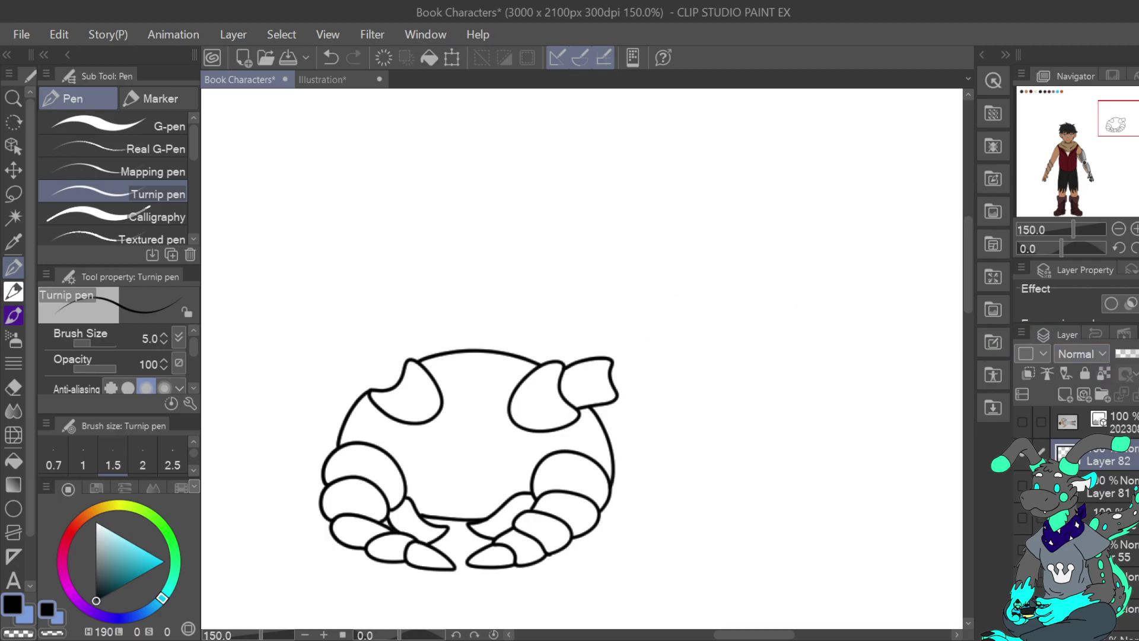
left_click(1021, 485)
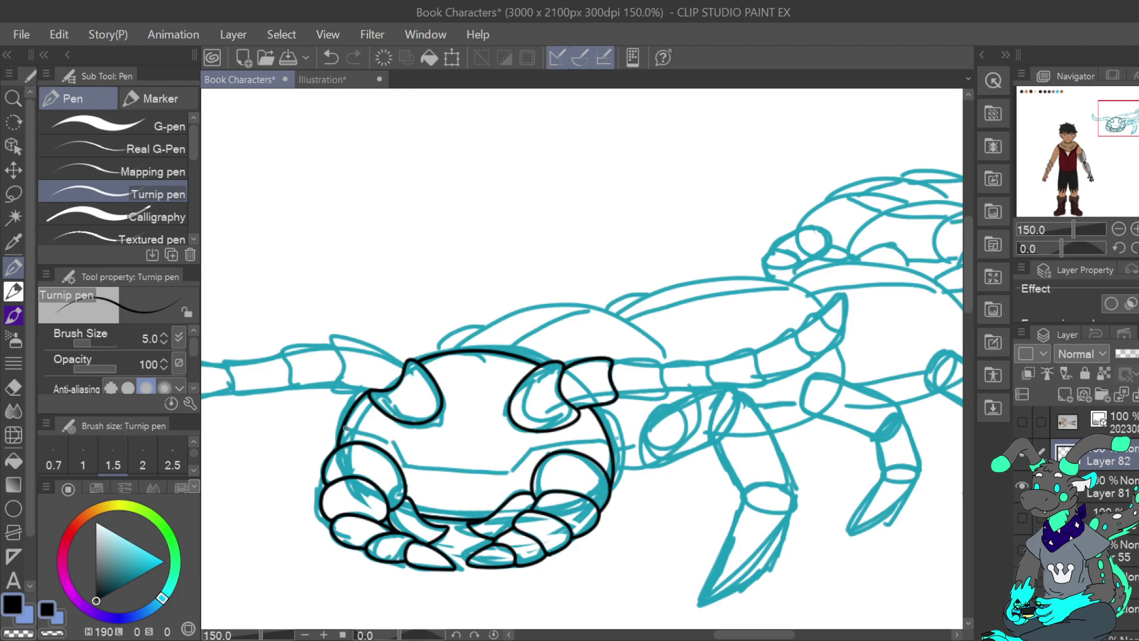
Ink the angled left and right ends of the line crossing the face above the mouthparts, redrawing the first attempts.
mouse_move(347, 428)
left_mouse_down()
mouse_move(389, 440)
mouse_move(401, 459)
left_mouse_up()
left_click_drag(511, 472, 526, 450)
key("ctrl+z")
key("ctrl+z")
left_click_drag(391, 443, 405, 456)
mouse_move(512, 472)
left_mouse_down()
mouse_move(531, 451)
mouse_move(598, 439)
left_mouse_up()
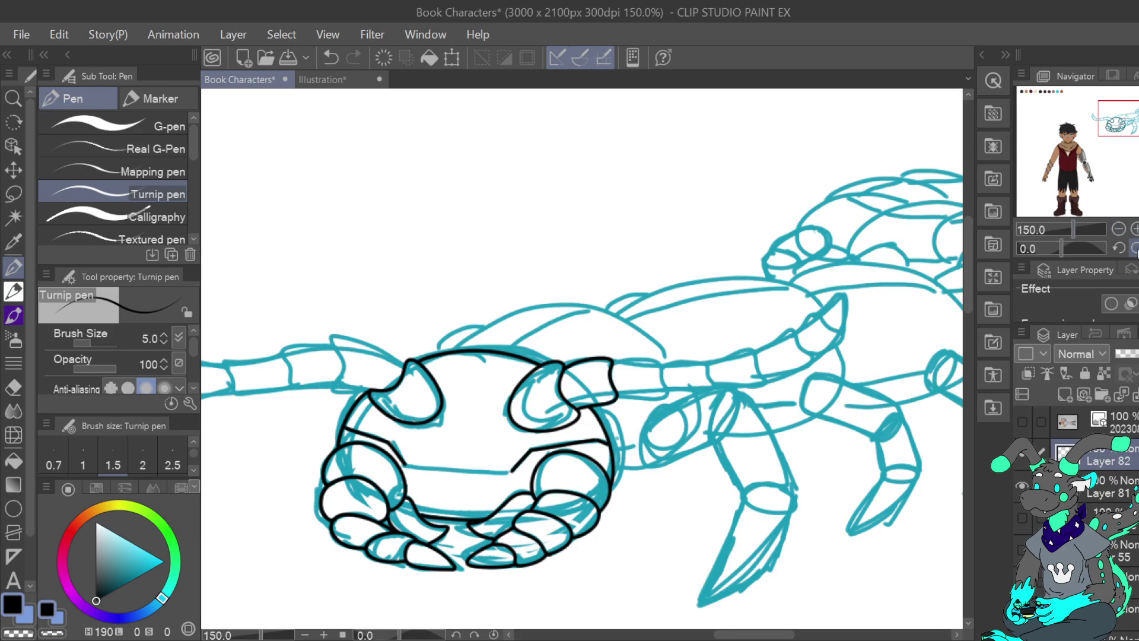
Ink the straight middle part of the face line with the canvas rotated to 60 degrees, and check the line art without the sketch.
left_click(1134, 247)
left_click(1134, 248)
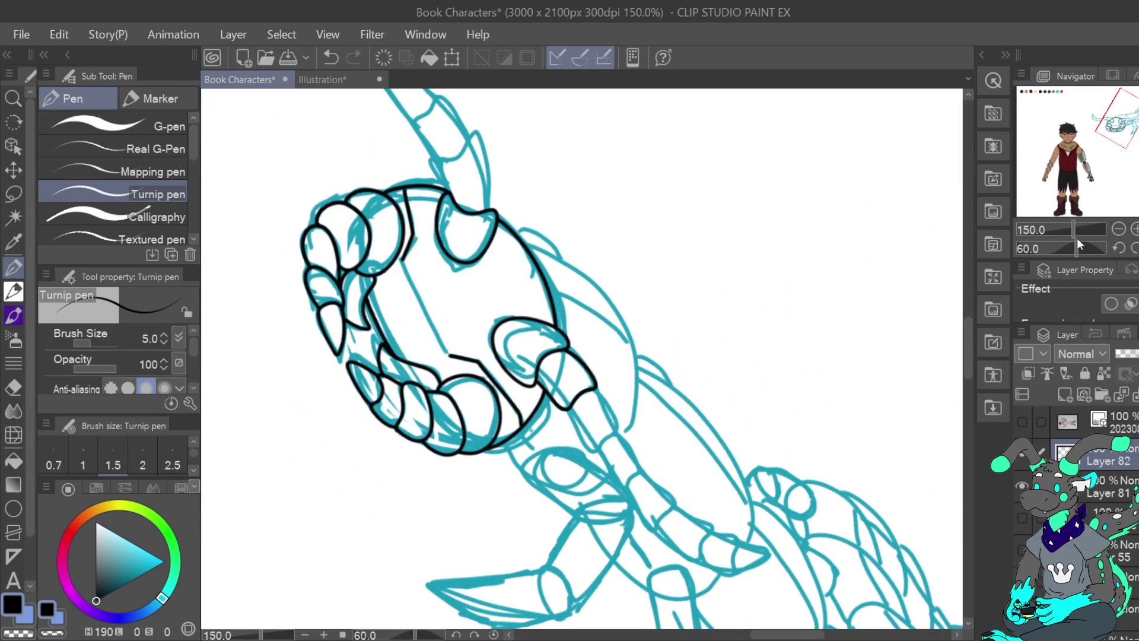
left_click_drag(411, 277, 449, 356)
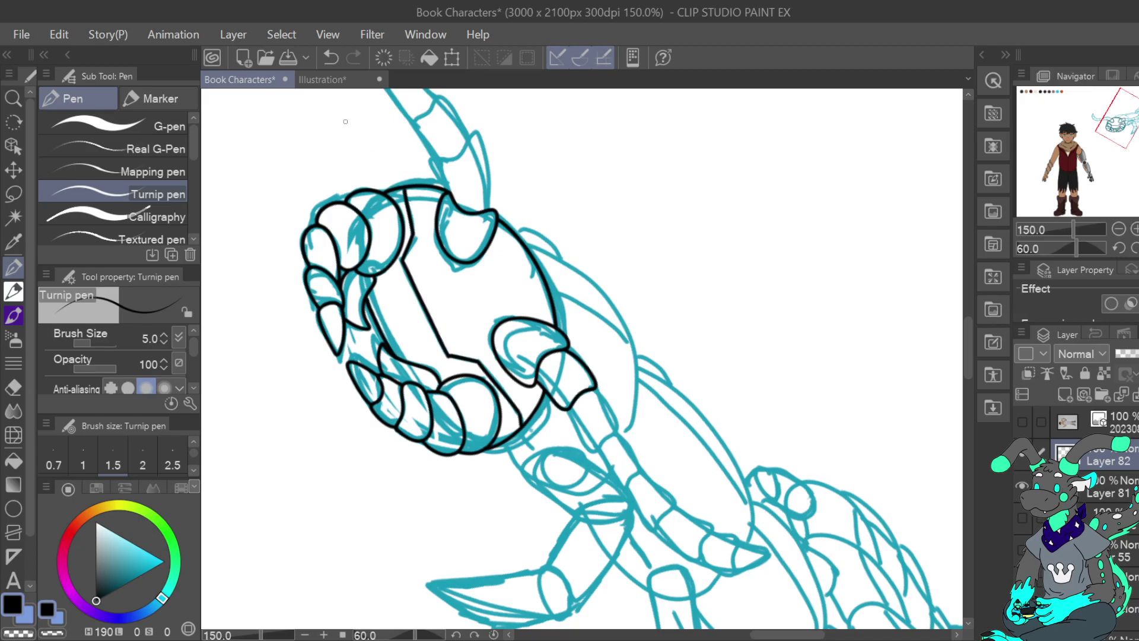
left_click(331, 57)
left_click(331, 58)
left_click_drag(401, 256, 450, 358)
key("ctrl+z")
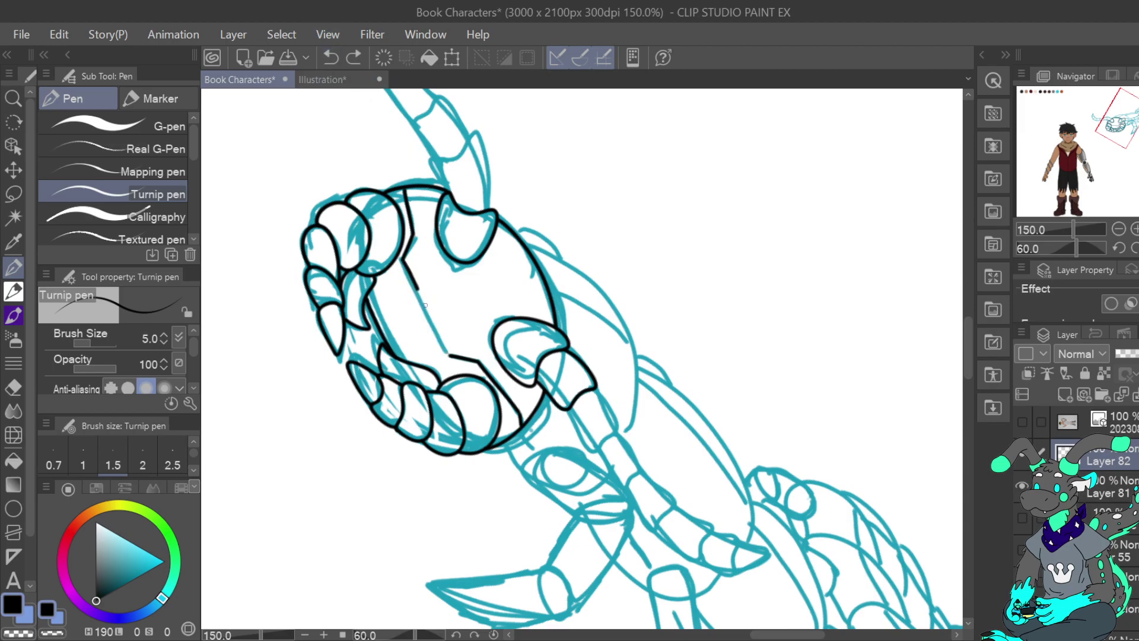
left_click_drag(402, 259, 450, 357)
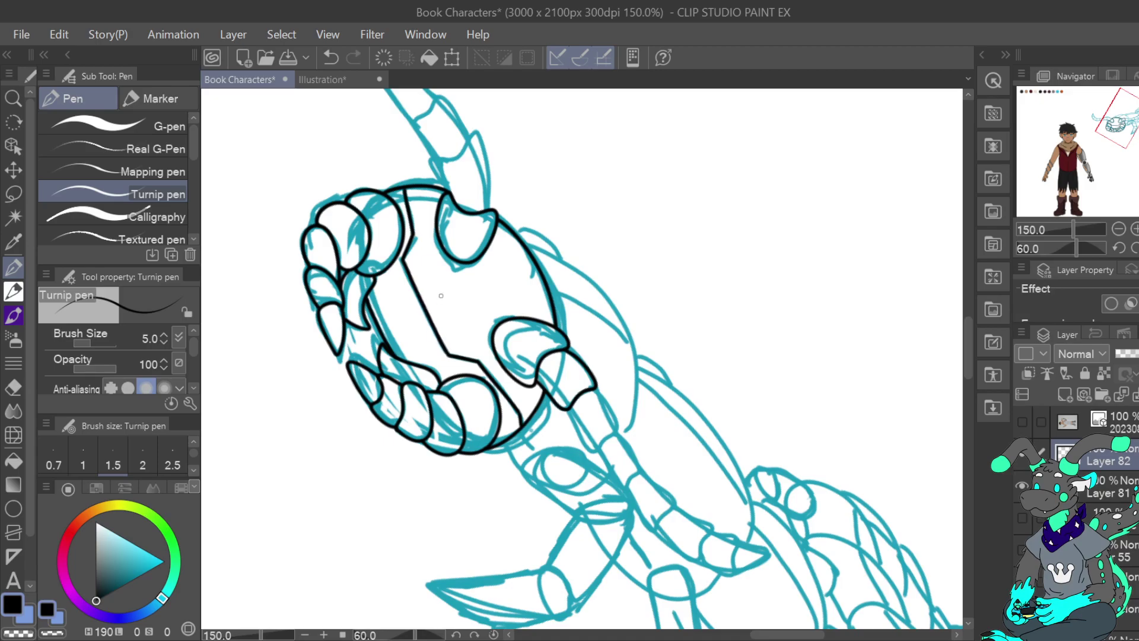
left_click(1119, 248)
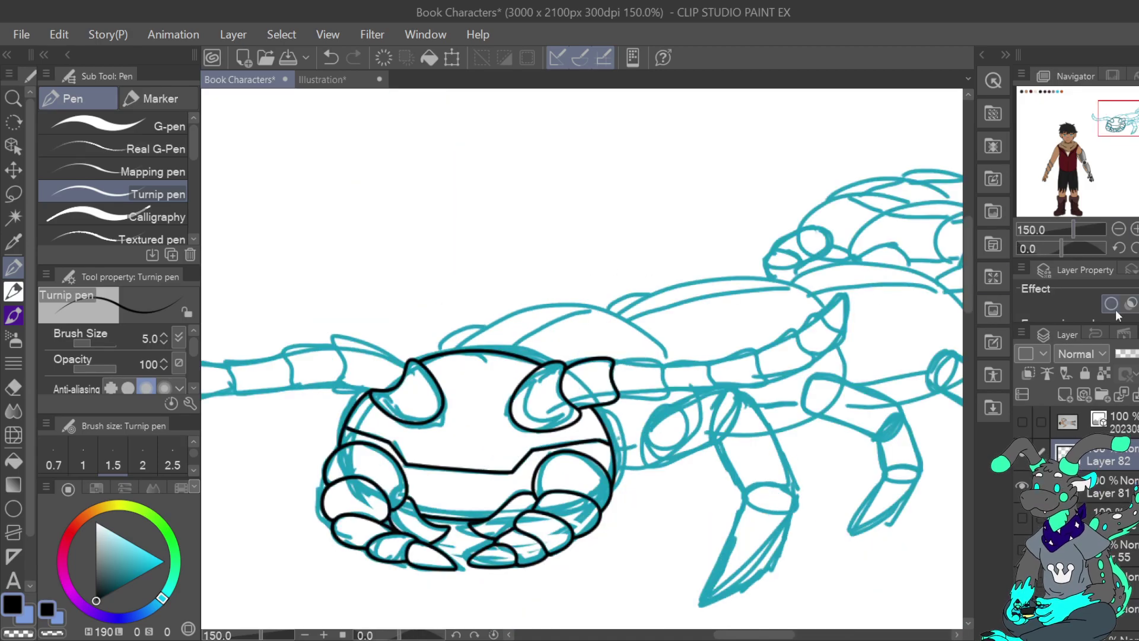
left_click(1022, 485)
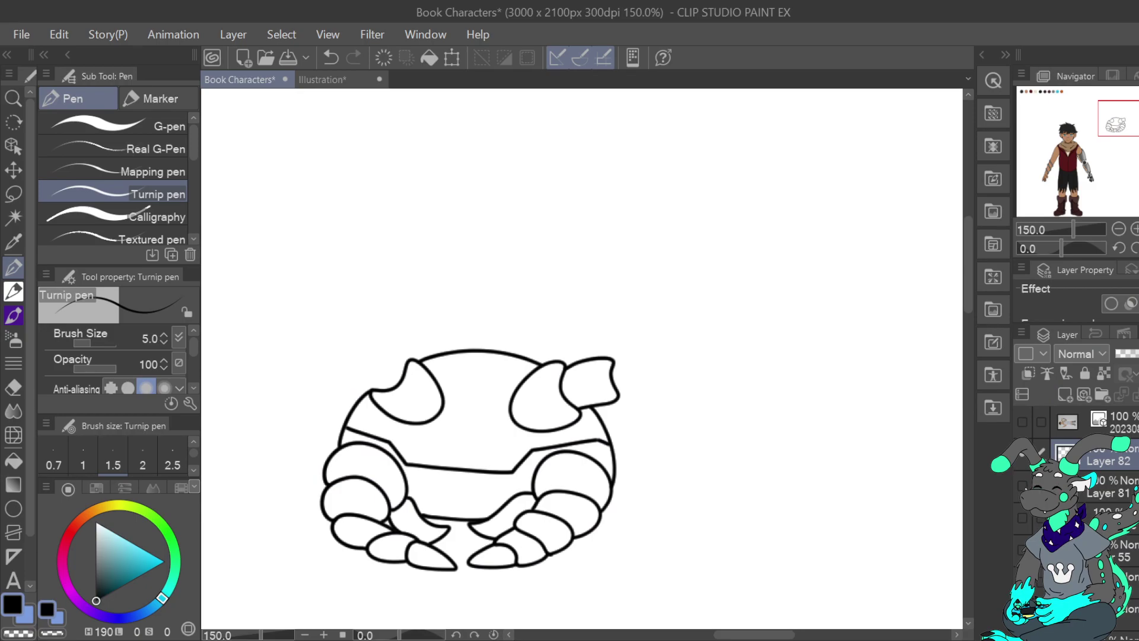
left_click(1021, 485)
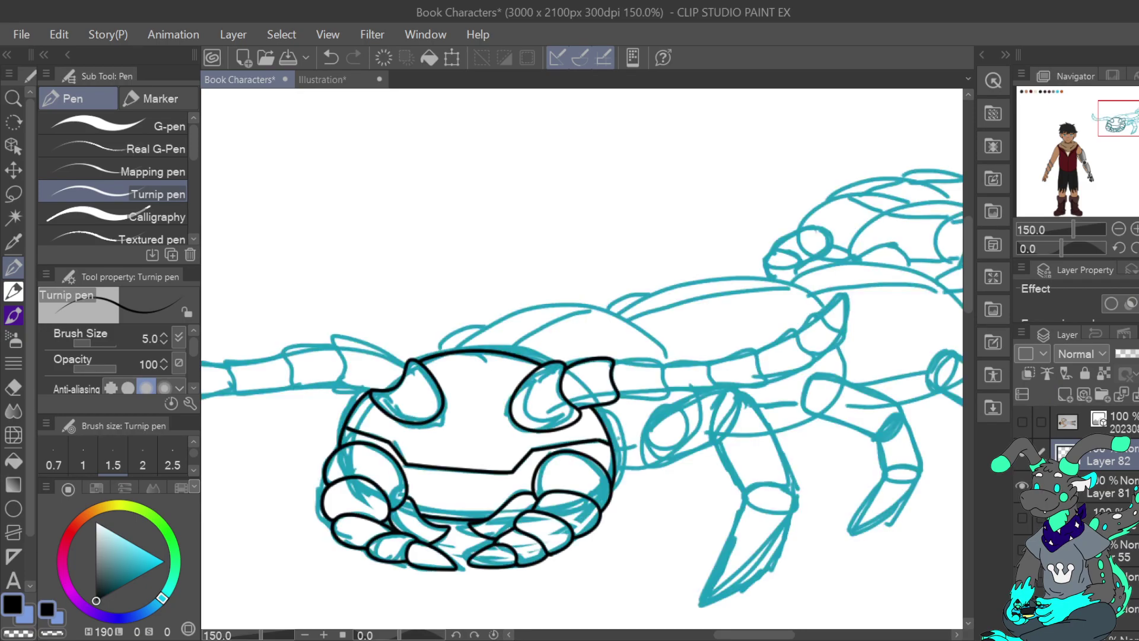
Ink the left antenna's segments from the head outward, rotating the canvas to 50 and 80 degrees to suit the strokes.
left_click(1134, 247)
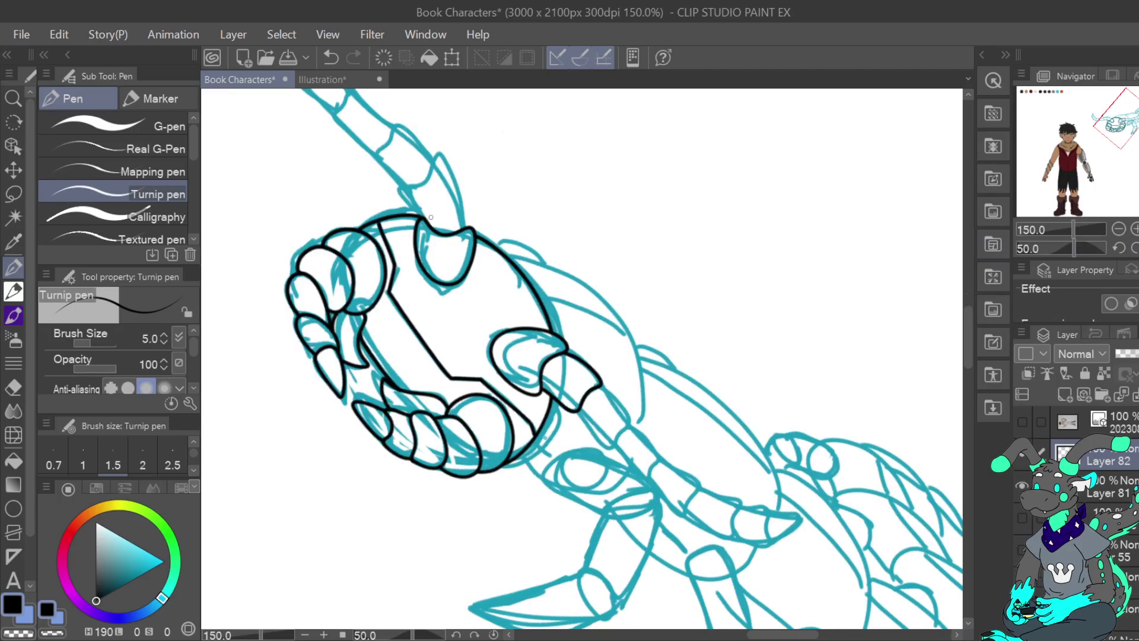
mouse_move(424, 218)
left_mouse_down()
mouse_move(397, 189)
mouse_move(430, 177)
mouse_move(437, 156)
mouse_move(463, 230)
left_mouse_up()
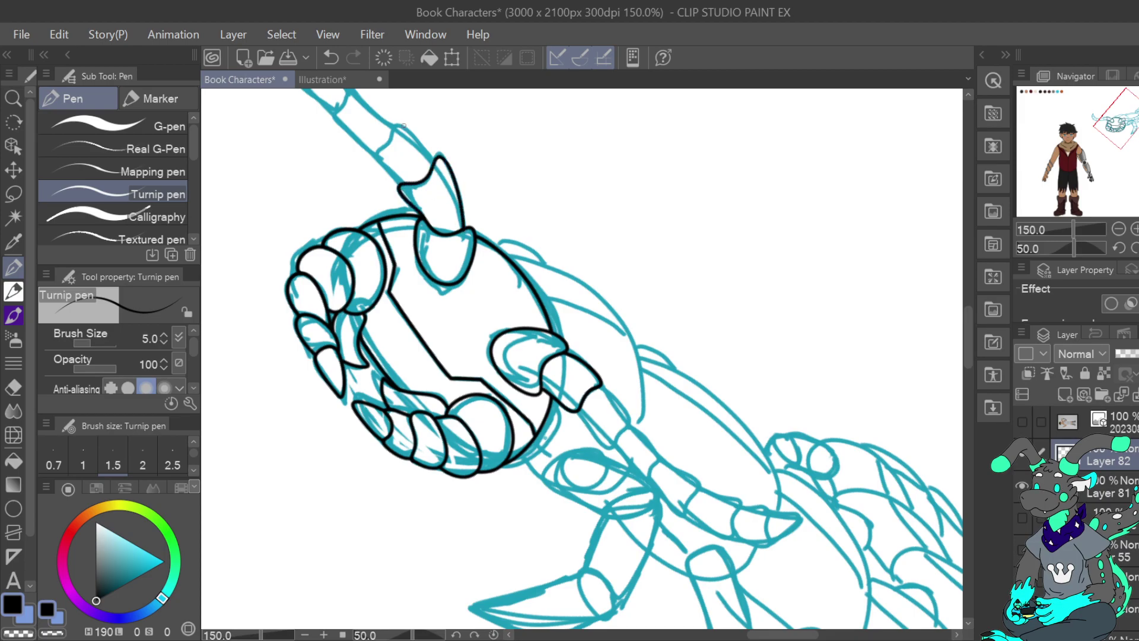
left_click_drag(1121, 121, 1104, 118)
mouse_move(545, 408)
left_mouse_down()
mouse_move(513, 360)
mouse_move(536, 347)
mouse_move(558, 359)
mouse_move(561, 389)
left_mouse_up()
mouse_move(514, 350)
left_mouse_down()
mouse_move(505, 291)
mouse_move(525, 286)
mouse_move(546, 342)
left_mouse_up()
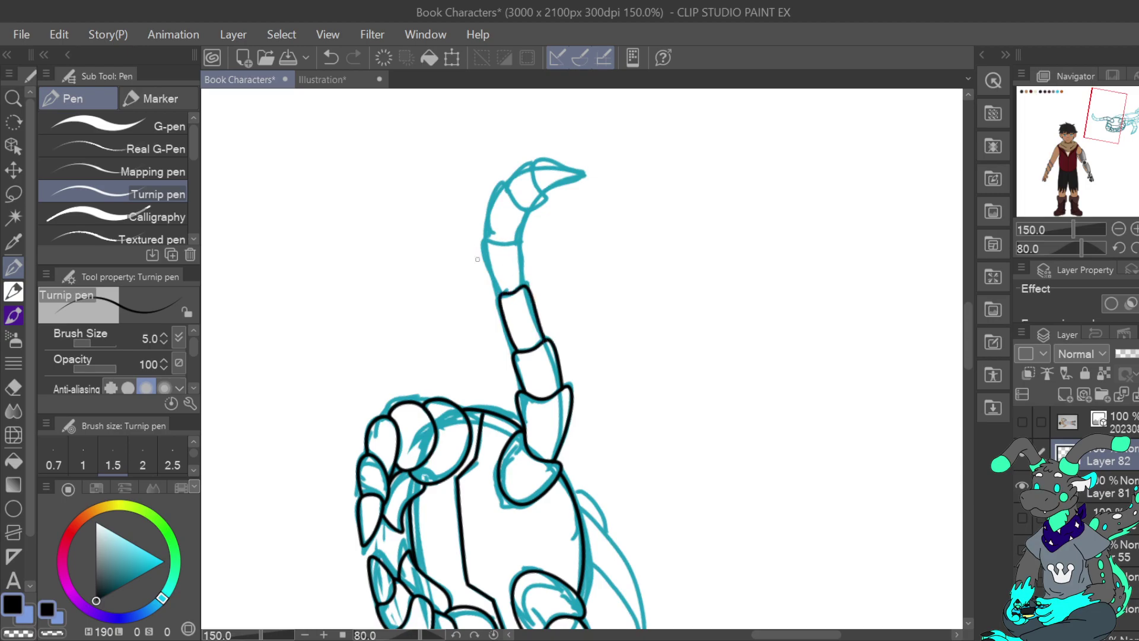
mouse_move(502, 291)
left_mouse_down()
mouse_move(481, 239)
mouse_move(518, 241)
mouse_move(523, 284)
left_mouse_up()
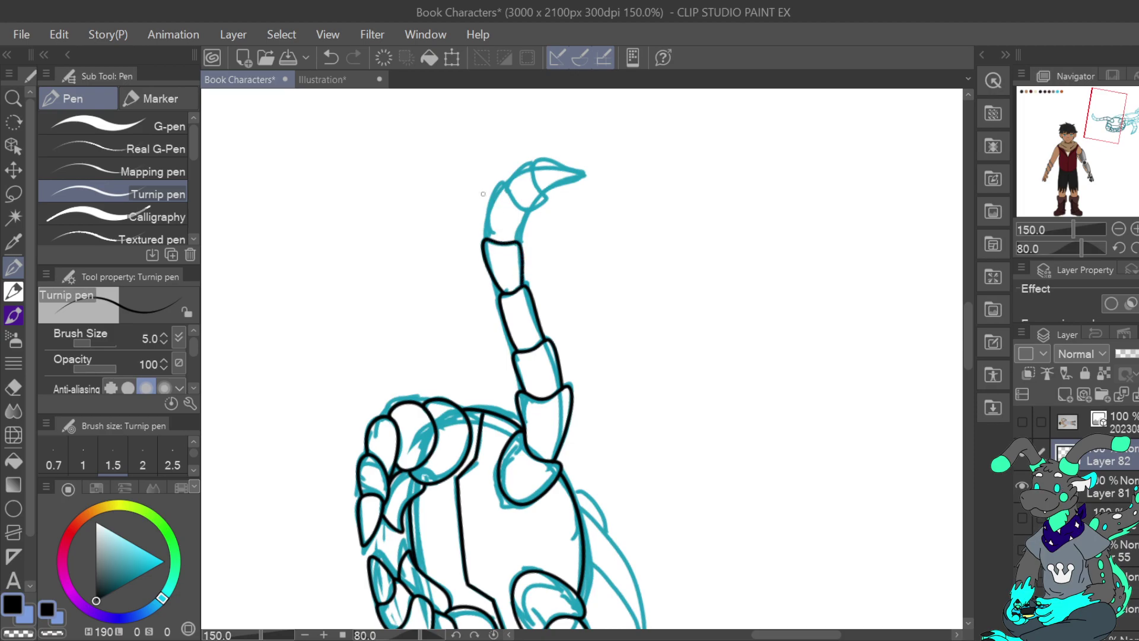
mouse_move(486, 227)
left_mouse_down()
mouse_move(504, 181)
mouse_move(534, 212)
mouse_move(516, 240)
left_mouse_up()
Ink the last small segment and pointed tip of the left antenna with the canvas rotated to 30 degrees.
left_click_drag(1080, 248, 1073, 243)
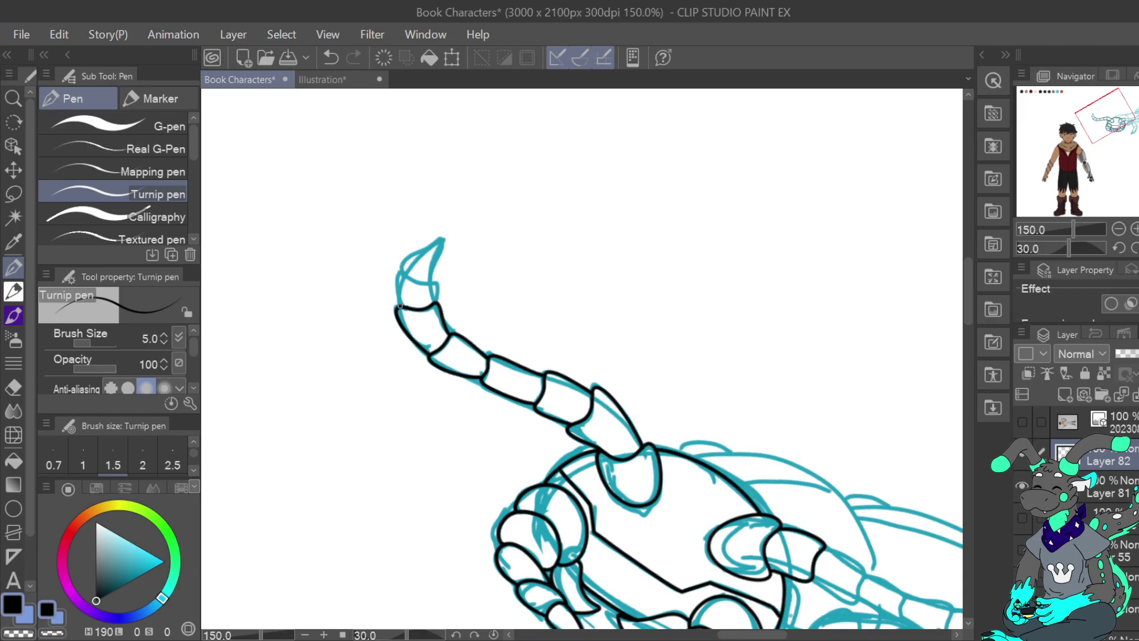
mouse_move(397, 305)
left_mouse_down()
mouse_move(393, 281)
mouse_move(408, 274)
mouse_move(435, 290)
mouse_move(434, 308)
mouse_move(401, 265)
mouse_move(443, 236)
mouse_move(428, 280)
left_mouse_up()
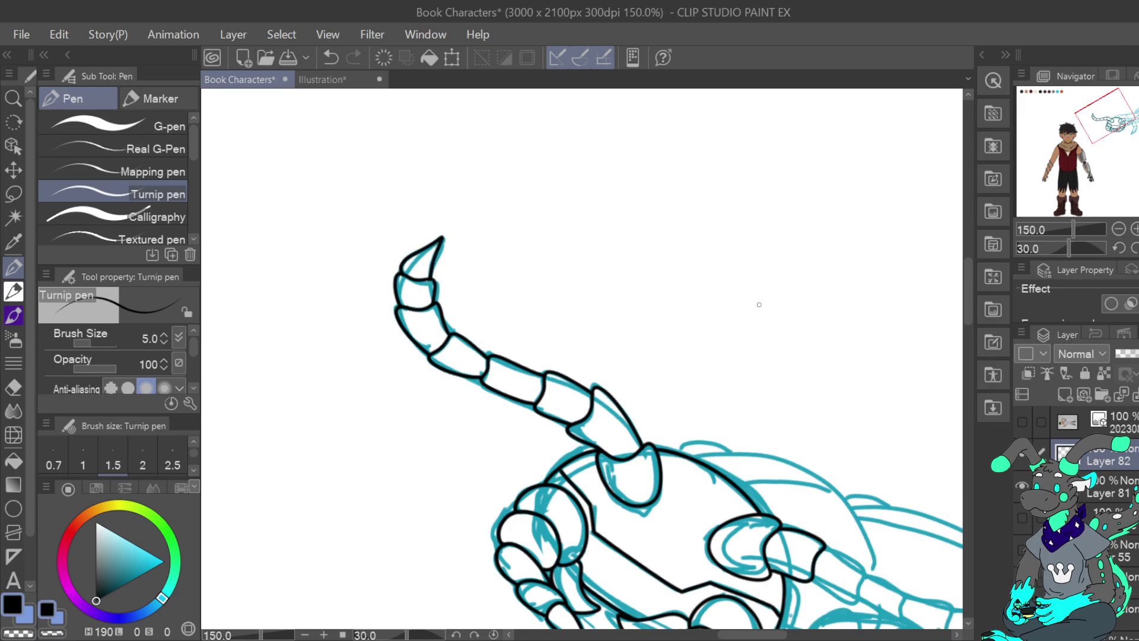
left_click(331, 57)
mouse_move(401, 266)
left_mouse_down()
mouse_move(442, 238)
mouse_move(423, 279)
left_mouse_up()
Ink the second to fourth segments of the right antenna with the canvas rotated to -70 degrees.
left_click_drag(1119, 248, 1120, 248)
left_click_drag(1101, 121, 1125, 126)
mouse_move(526, 379)
left_mouse_down()
mouse_move(537, 337)
mouse_move(572, 334)
mouse_move(555, 384)
left_mouse_up()
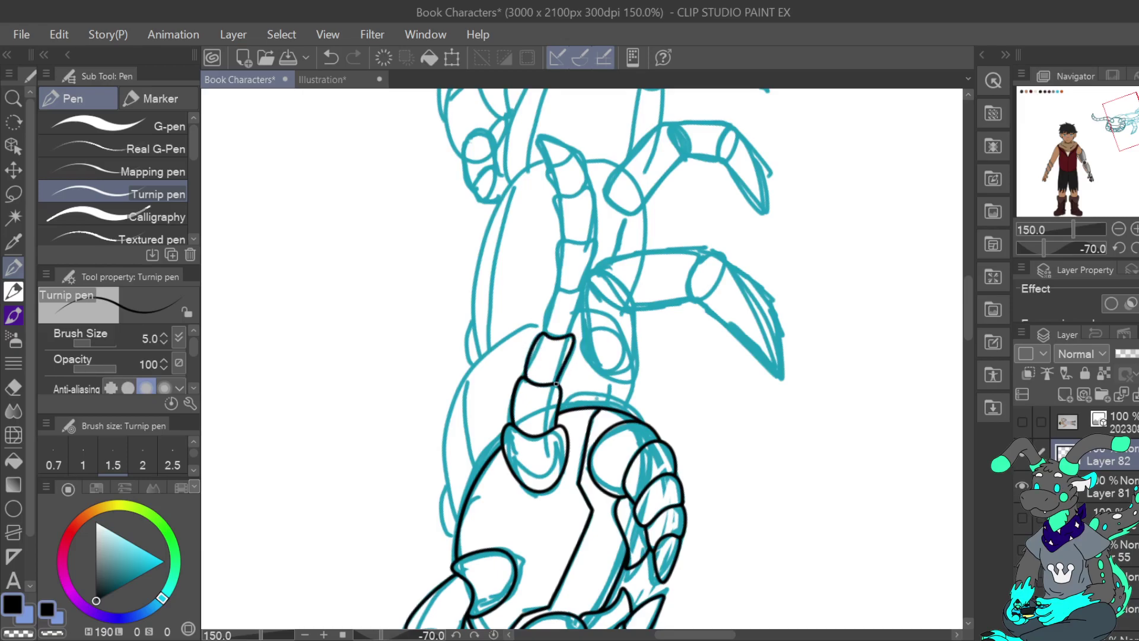
mouse_move(546, 325)
left_mouse_down()
mouse_move(553, 295)
mouse_move(580, 291)
mouse_move(570, 335)
left_mouse_up()
mouse_move(559, 288)
left_mouse_down()
mouse_move(557, 241)
mouse_move(593, 243)
mouse_move(575, 291)
left_mouse_up()
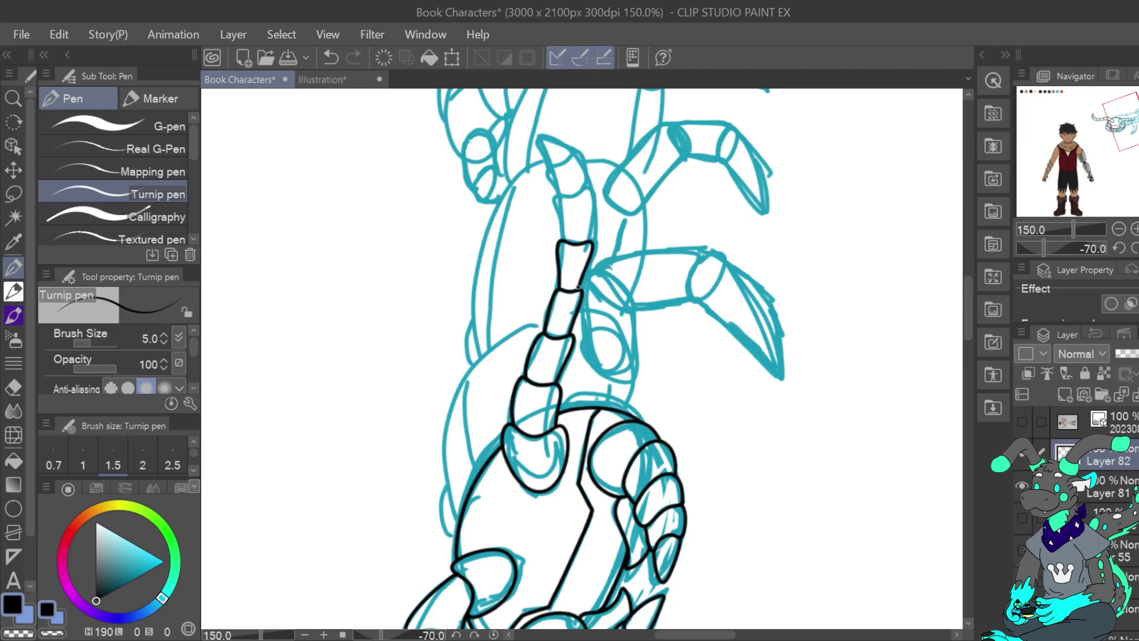
Ink the remaining right antenna segments through the pointed tip, keep black as the drawing colour, and restore the canvas to upright.
left_click_drag(1131, 131, 1135, 124)
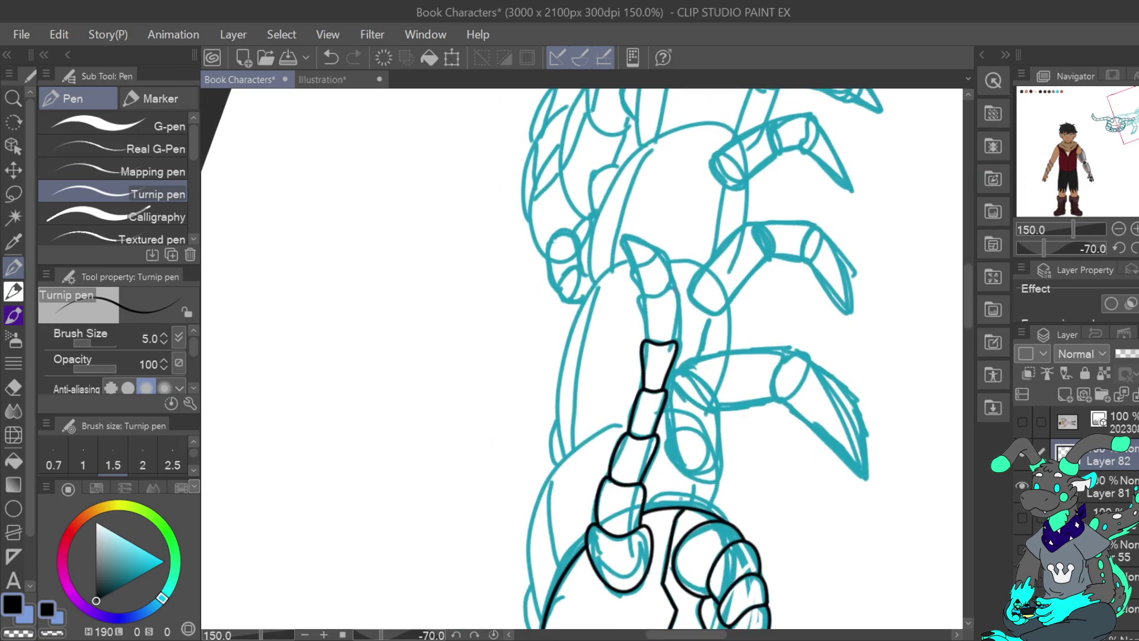
mouse_move(647, 341)
left_mouse_down()
mouse_move(640, 294)
mouse_move(671, 292)
mouse_move(674, 311)
mouse_move(644, 316)
mouse_move(640, 295)
mouse_move(675, 285)
mouse_move(672, 343)
left_mouse_up()
key("ctrl+z")
mouse_move(644, 295)
left_mouse_down()
mouse_move(633, 265)
mouse_move(662, 251)
mouse_move(673, 290)
left_mouse_up()
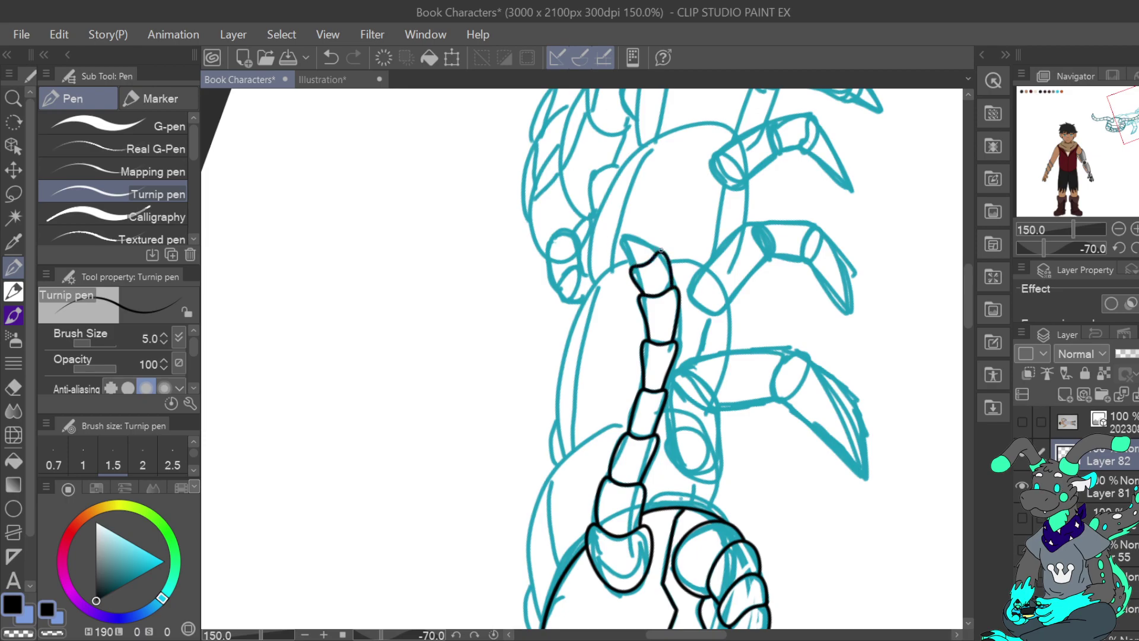
left_click_drag(645, 241, 619, 232)
key("c")
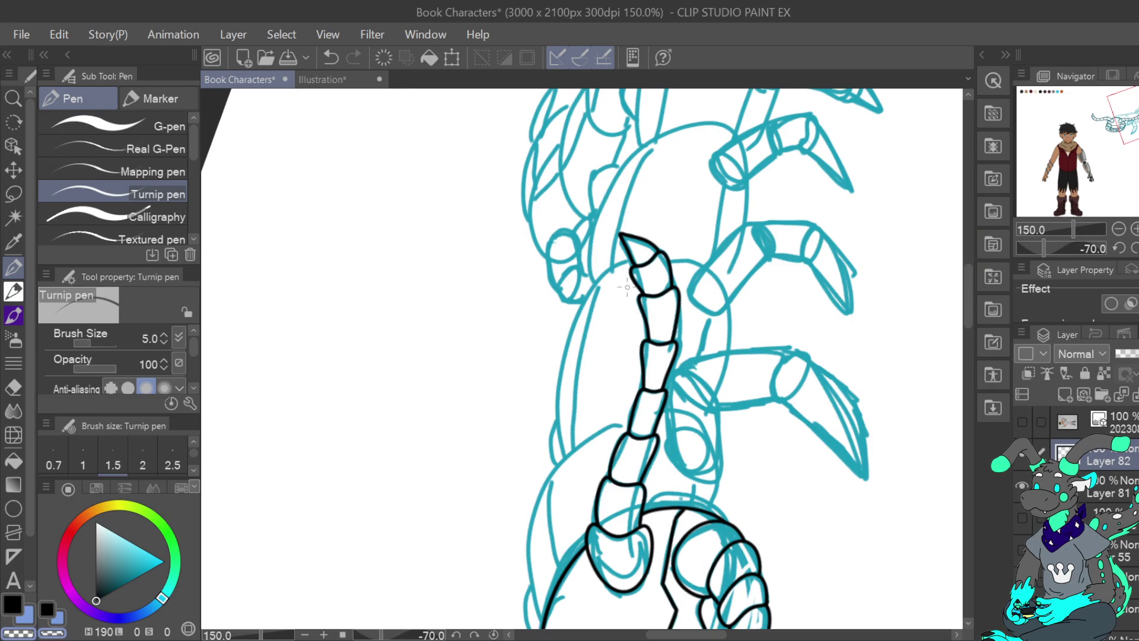
left_click(12, 604)
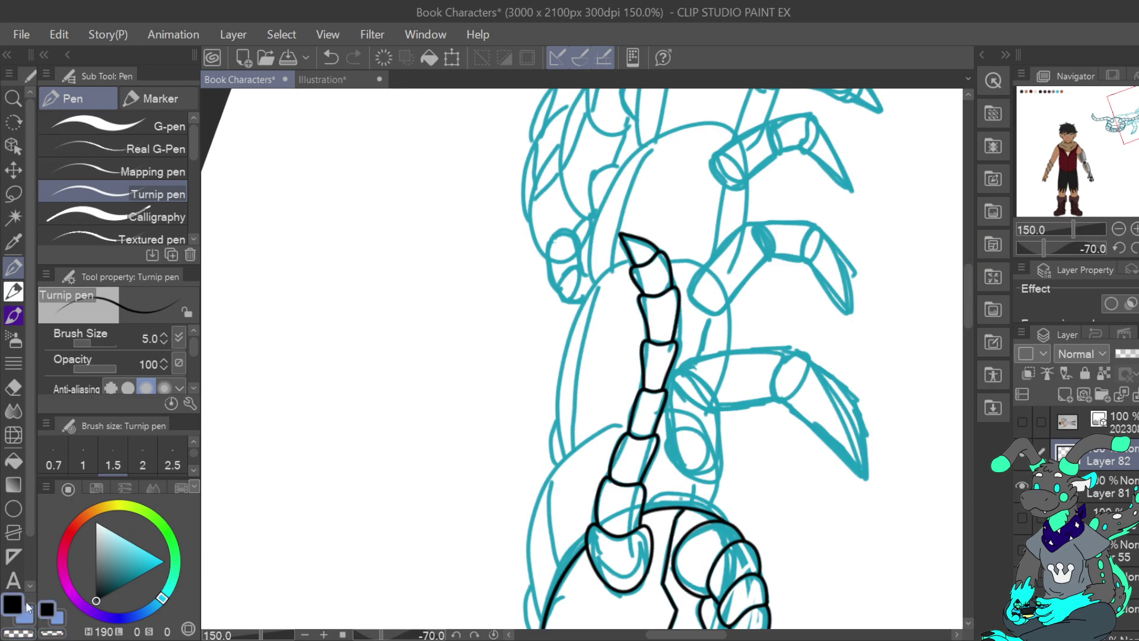
left_click(1061, 248)
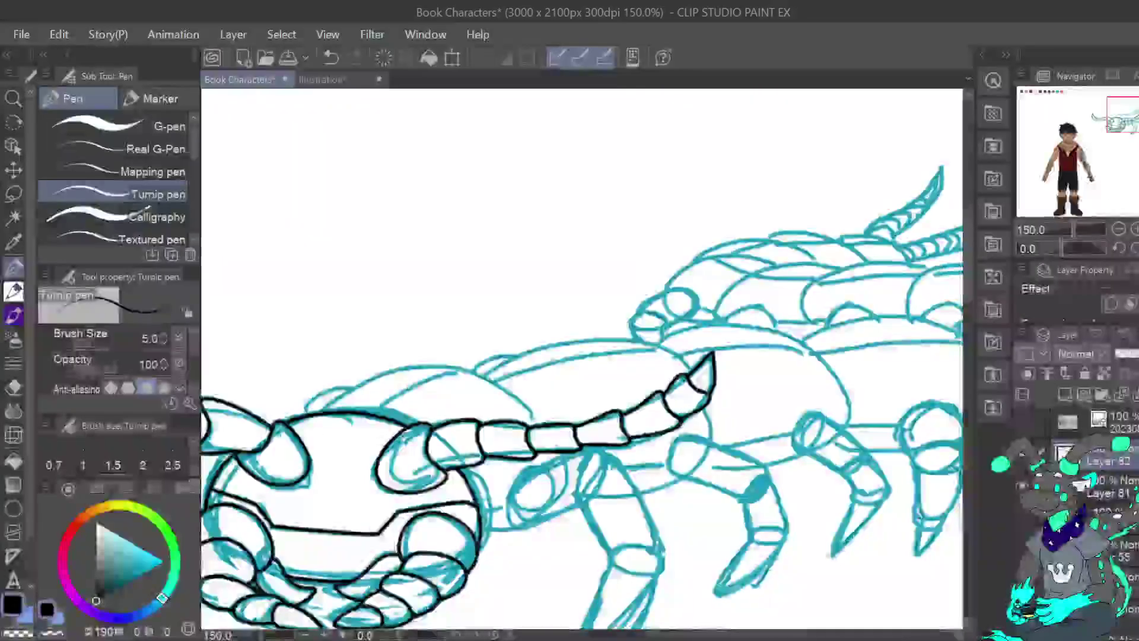
Ink the arched top outline of the first body segment from behind the head to the right antenna.
left_click_drag(1135, 121, 1121, 123)
left_click_drag(593, 356, 445, 279)
left_click_drag(1131, 129, 1135, 131)
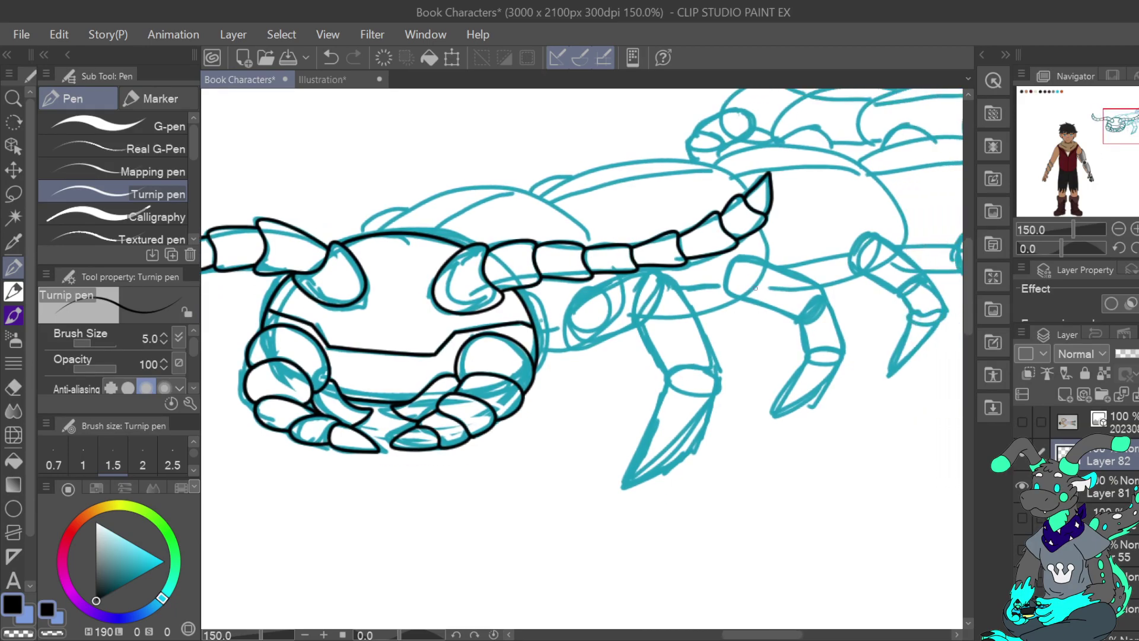
mouse_move(373, 235)
left_mouse_down()
mouse_move(447, 192)
mouse_move(498, 187)
mouse_move(546, 197)
mouse_move(603, 245)
left_mouse_up()
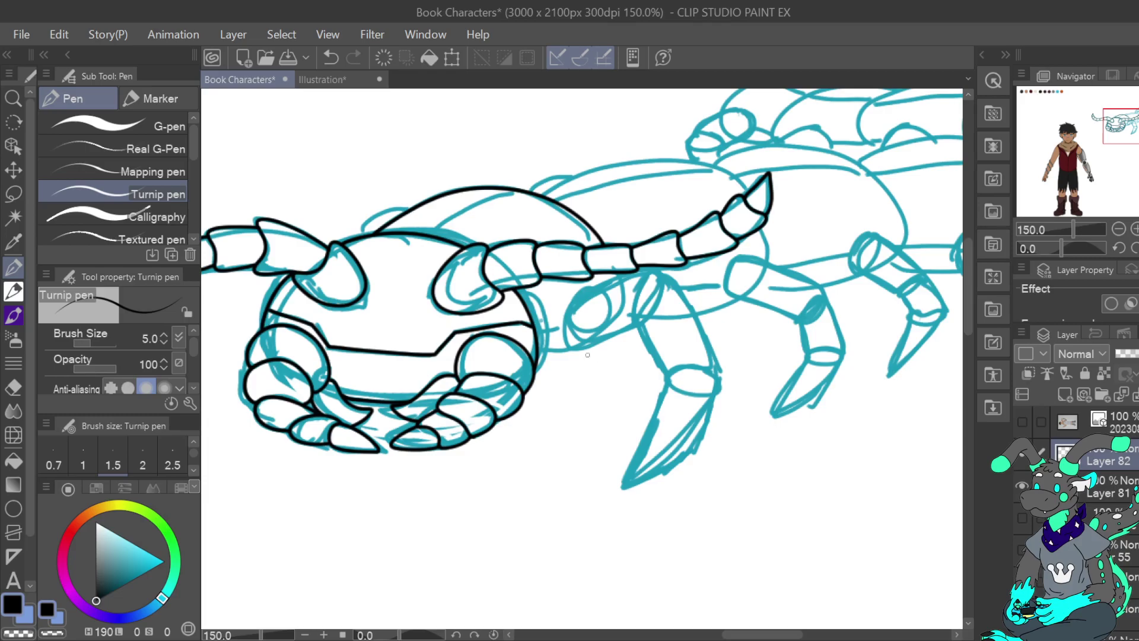
Ink the first body segment's lower edge beside the head and the outline of the front leg's base, redrawing strokes that miss the sketch.
left_click_drag(545, 354, 607, 338)
left_click(332, 56)
mouse_move(622, 284)
left_mouse_down()
mouse_move(622, 333)
mouse_move(537, 361)
left_mouse_up()
left_click(331, 57)
left_click_drag(536, 366, 611, 337)
mouse_move(571, 302)
left_mouse_down()
mouse_move(571, 344)
mouse_move(588, 347)
mouse_move(632, 323)
mouse_move(651, 271)
mouse_move(579, 295)
mouse_move(568, 345)
mouse_move(639, 326)
mouse_move(651, 270)
mouse_move(583, 295)
left_mouse_up()
key("ctrl+z")
key("ctrl+z")
key("ctrl+z")
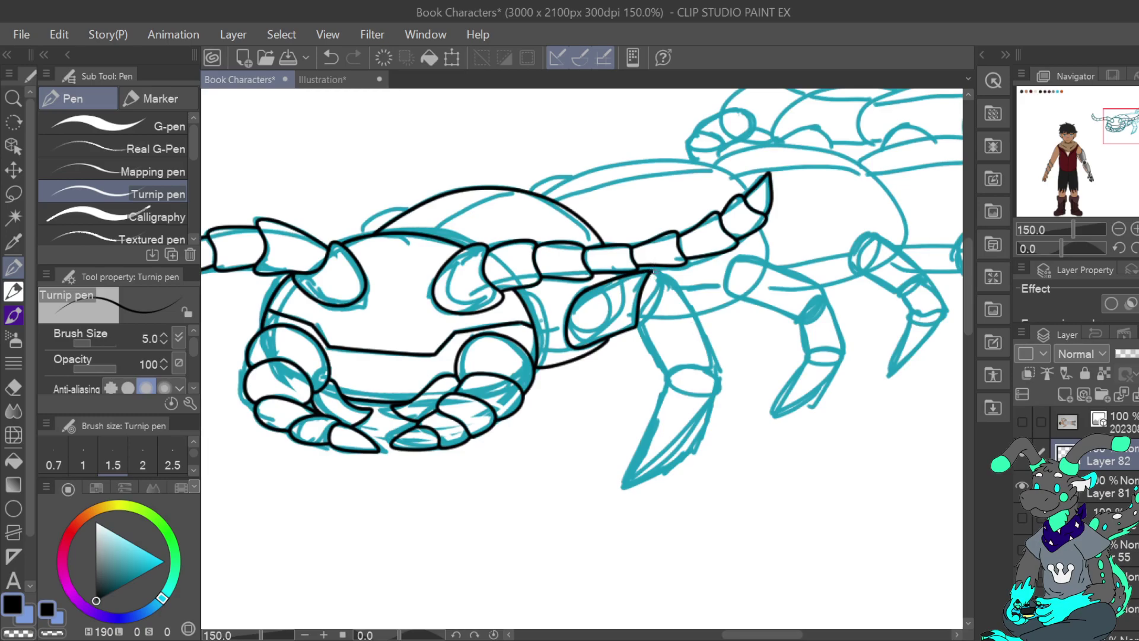
Ink the front leg from its oval hip joint through the upper segment and knee to the pointed claw.
left_click_drag(663, 280, 637, 328)
mouse_move(658, 271)
left_mouse_down()
mouse_move(685, 289)
mouse_move(703, 328)
left_mouse_up()
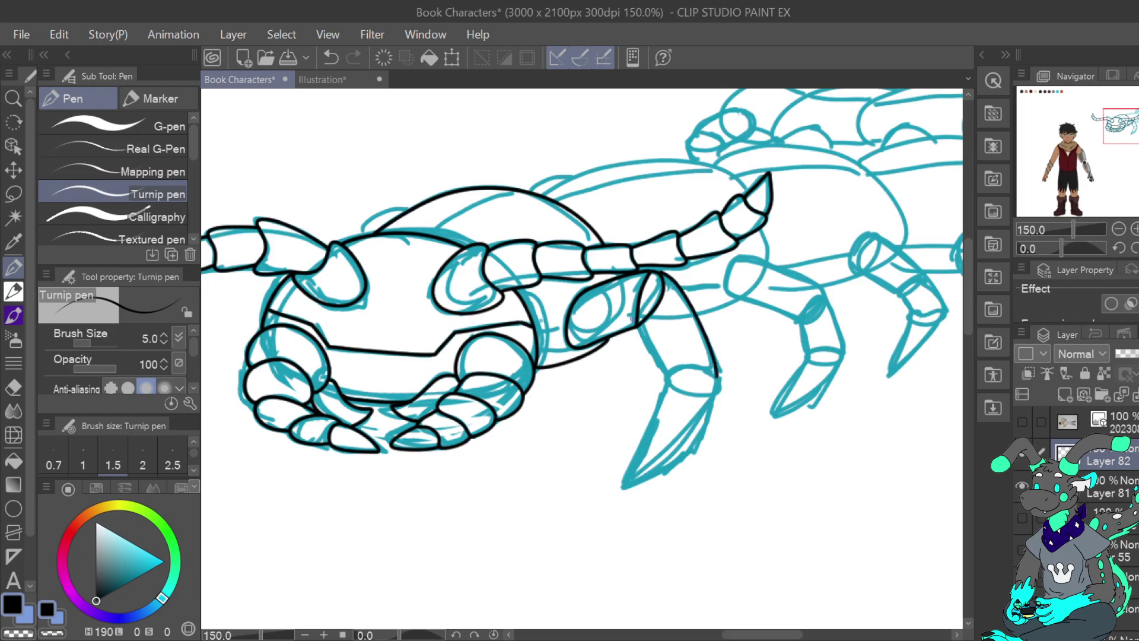
mouse_move(639, 323)
left_mouse_down()
mouse_move(666, 375)
mouse_move(685, 365)
mouse_move(717, 377)
mouse_move(711, 343)
mouse_move(668, 385)
mouse_move(718, 394)
mouse_move(714, 375)
mouse_move(646, 429)
mouse_move(621, 487)
mouse_move(646, 484)
mouse_move(689, 443)
mouse_move(717, 386)
left_mouse_up()
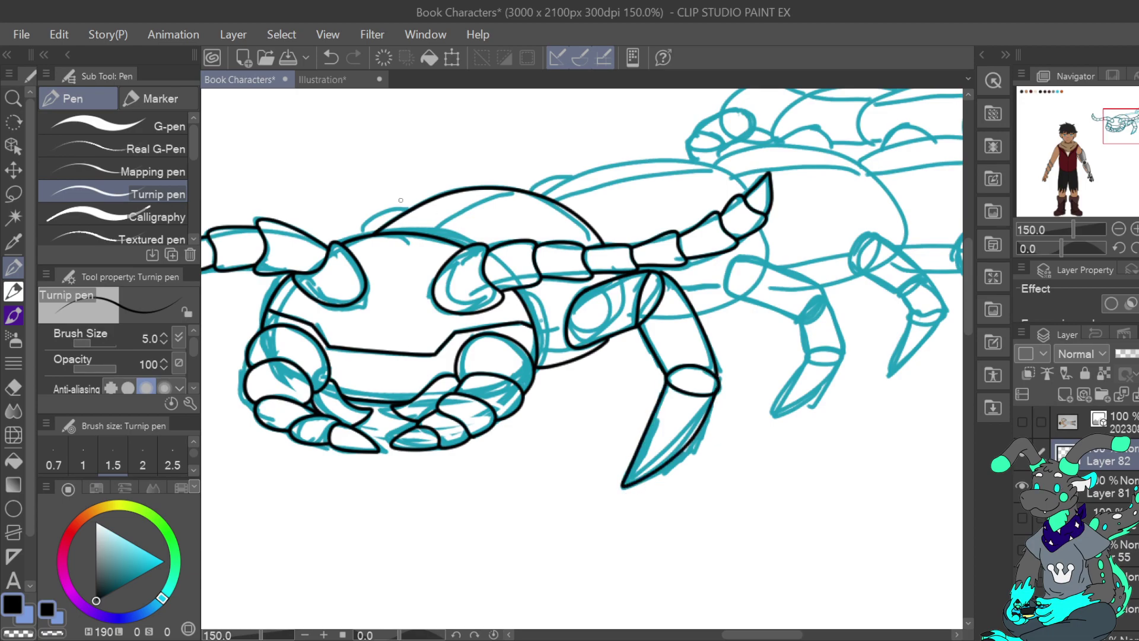
Ink the small curved edge behind the head at the left of the first body segment, redrawing it until it fits the sketch.
mouse_move(410, 210)
left_mouse_down()
mouse_move(368, 222)
mouse_move(358, 244)
left_mouse_up()
left_click(331, 57)
mouse_move(409, 207)
left_mouse_down()
mouse_move(349, 222)
mouse_move(325, 242)
left_mouse_up()
key("ctrl+z")
mouse_move(408, 208)
left_mouse_down()
mouse_move(342, 212)
mouse_move(345, 242)
mouse_move(336, 216)
mouse_move(327, 245)
left_mouse_up()
left_click(331, 57)
left_click(331, 58)
mouse_move(408, 212)
left_mouse_down()
mouse_move(367, 219)
mouse_move(344, 245)
left_mouse_up()
left_click(331, 57)
left_click_drag(410, 209, 353, 239)
Ink the arched top outline of the second body segment up to the right antenna's tip, redrawing it with the canvas rotated to -55 degrees.
mouse_move(539, 196)
left_mouse_down()
mouse_move(630, 162)
mouse_move(722, 174)
left_mouse_up()
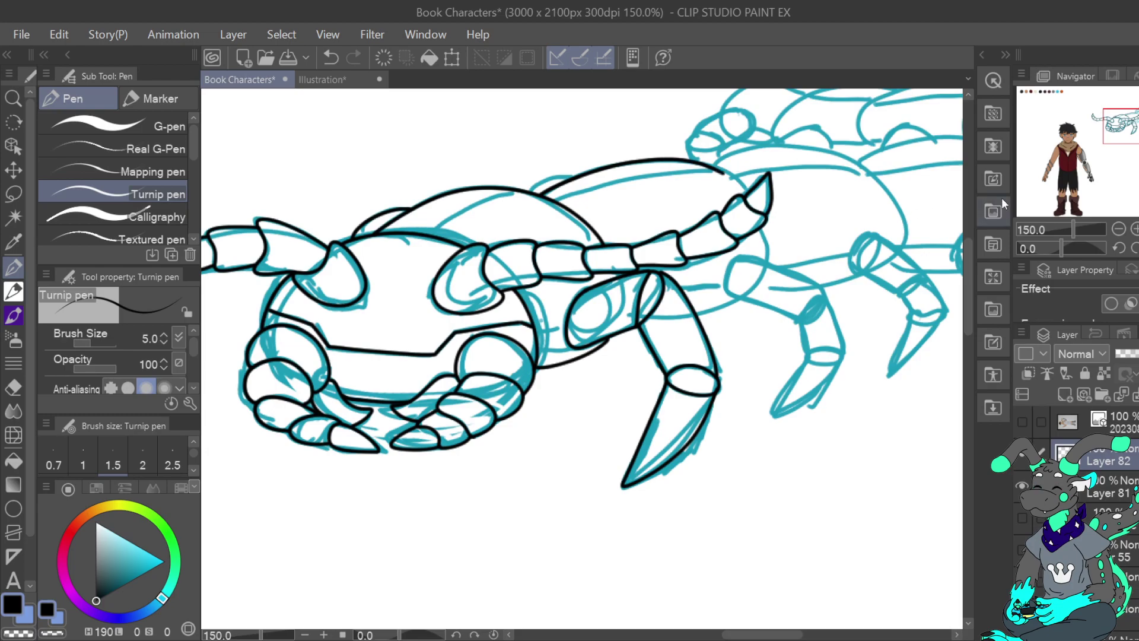
left_click_drag(1113, 134, 1113, 127)
left_click(1118, 248)
left_click(331, 57)
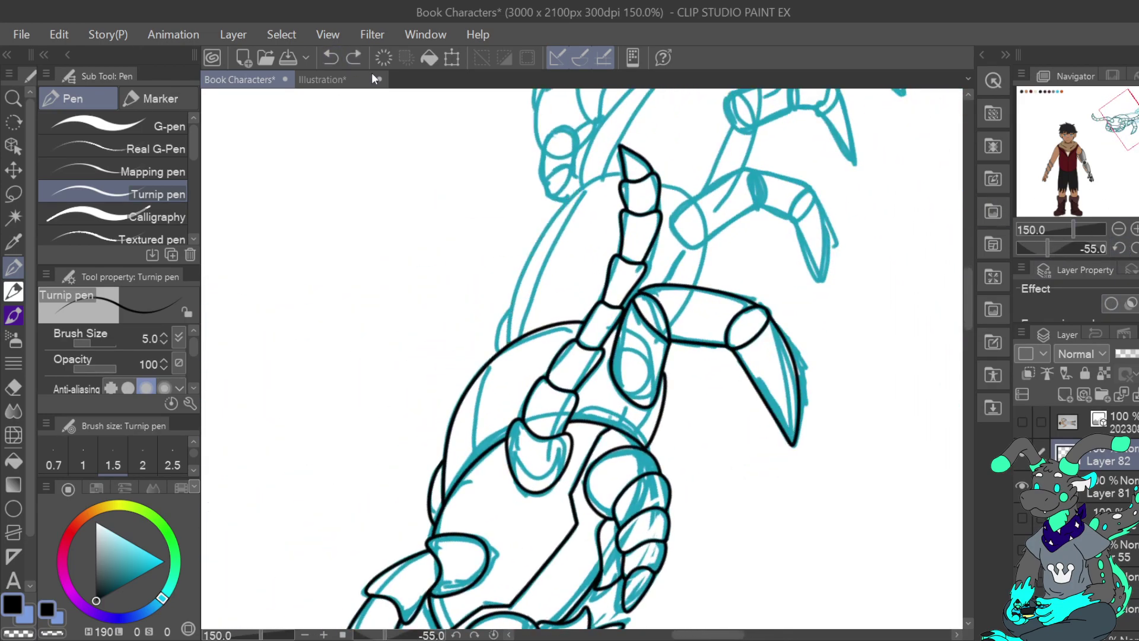
mouse_move(505, 344)
left_mouse_down()
mouse_move(546, 224)
mouse_move(626, 175)
left_mouse_up()
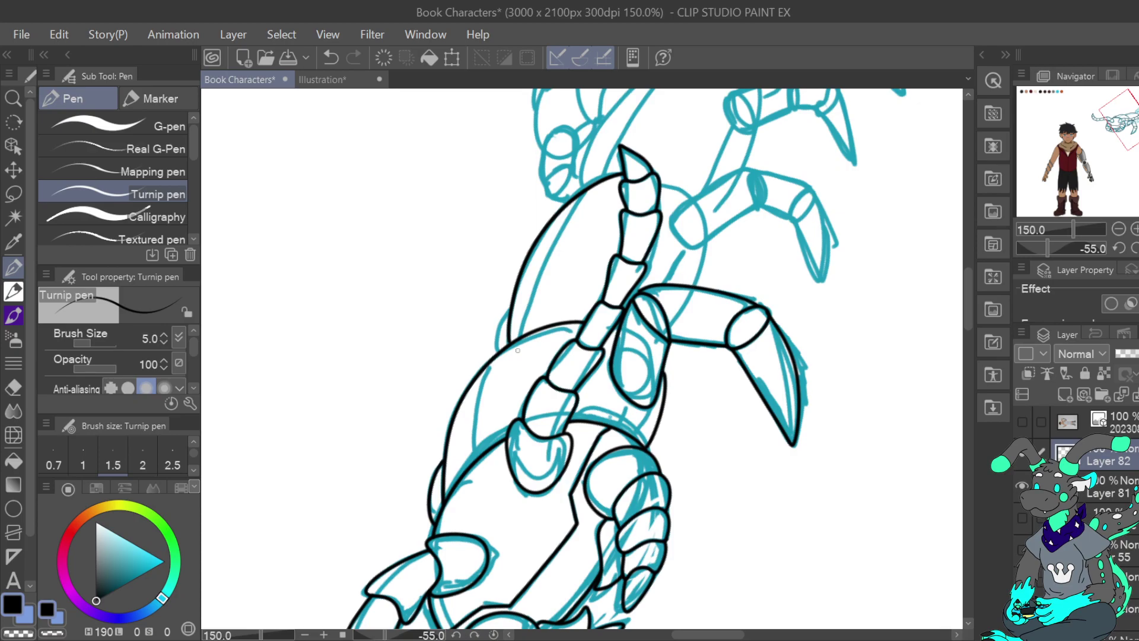
Ink the inner curve across the first body segment's shell, redrawing it with the canvas restored to upright.
left_click_drag(474, 462, 491, 359)
key("ctrl+z")
left_click_drag(492, 359, 472, 464)
left_click(1134, 247)
left_click(1138, 247)
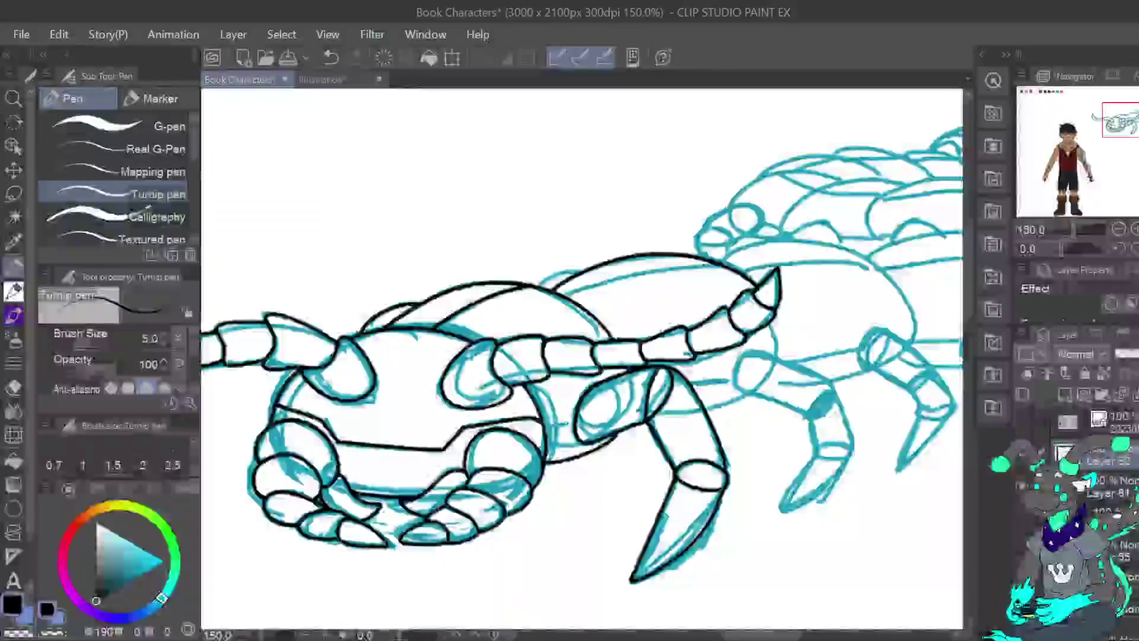
left_click(332, 56)
mouse_move(432, 330)
left_mouse_down()
mouse_move(488, 299)
mouse_move(536, 289)
left_mouse_up()
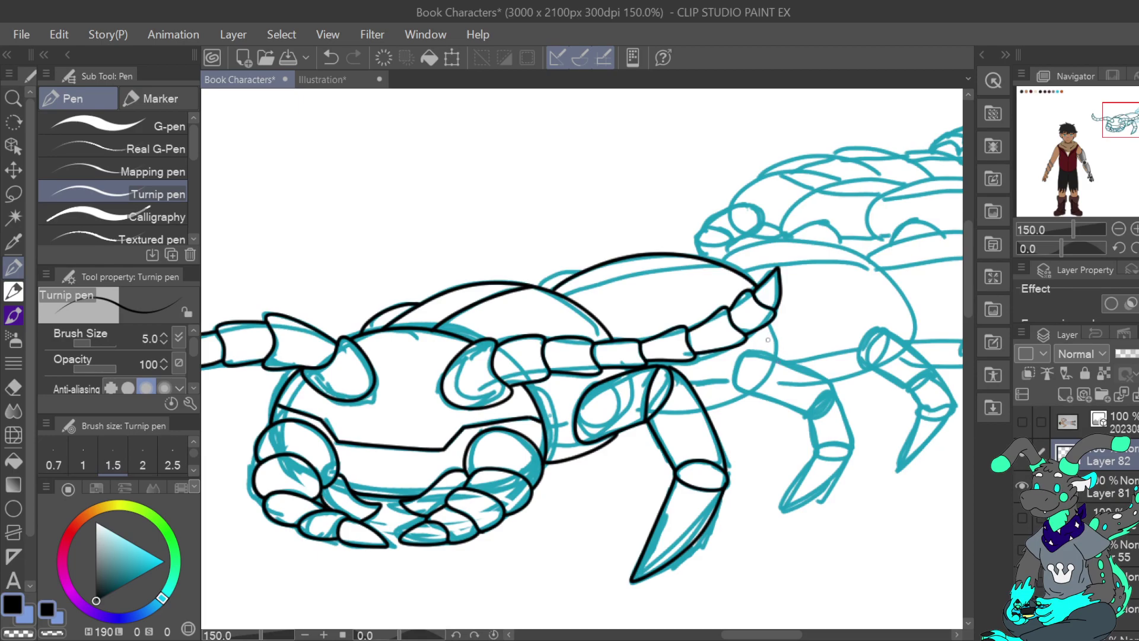
Ink the second leg from its upper segment through the knee and lower segment to the pointed claw.
mouse_move(743, 353)
left_mouse_down()
mouse_move(736, 387)
mouse_move(805, 415)
mouse_move(833, 391)
mouse_move(749, 353)
left_mouse_up()
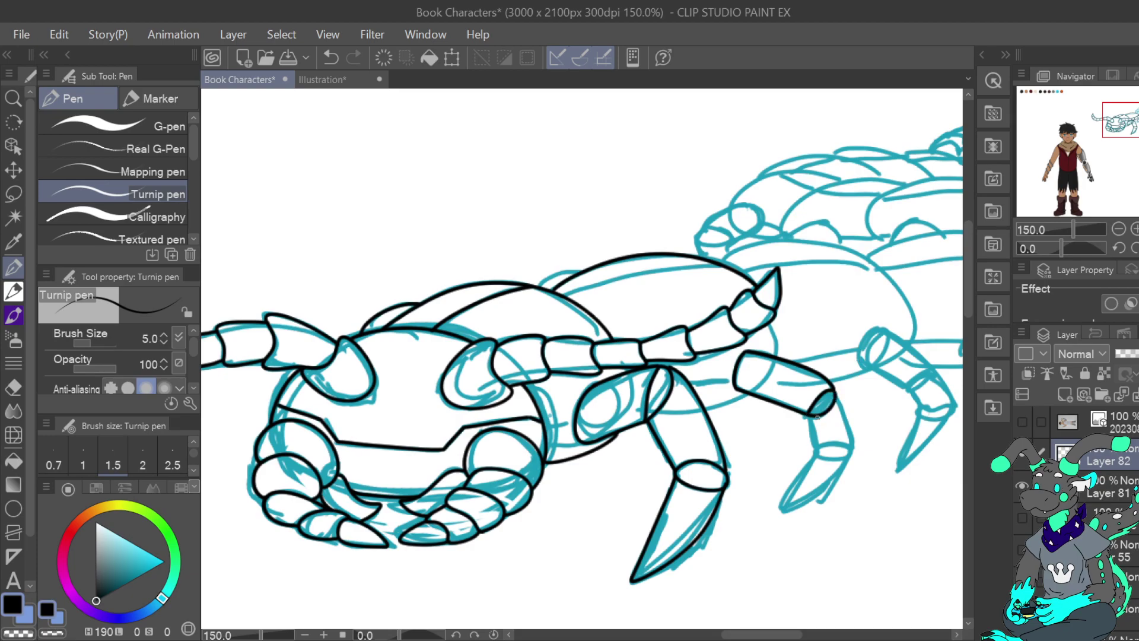
mouse_move(810, 416)
left_mouse_down()
mouse_move(815, 450)
mouse_move(850, 446)
mouse_move(836, 396)
left_mouse_up()
mouse_move(811, 449)
left_mouse_down()
mouse_move(828, 457)
mouse_move(849, 443)
mouse_move(842, 457)
mouse_move(854, 446)
left_mouse_up()
left_click(332, 58)
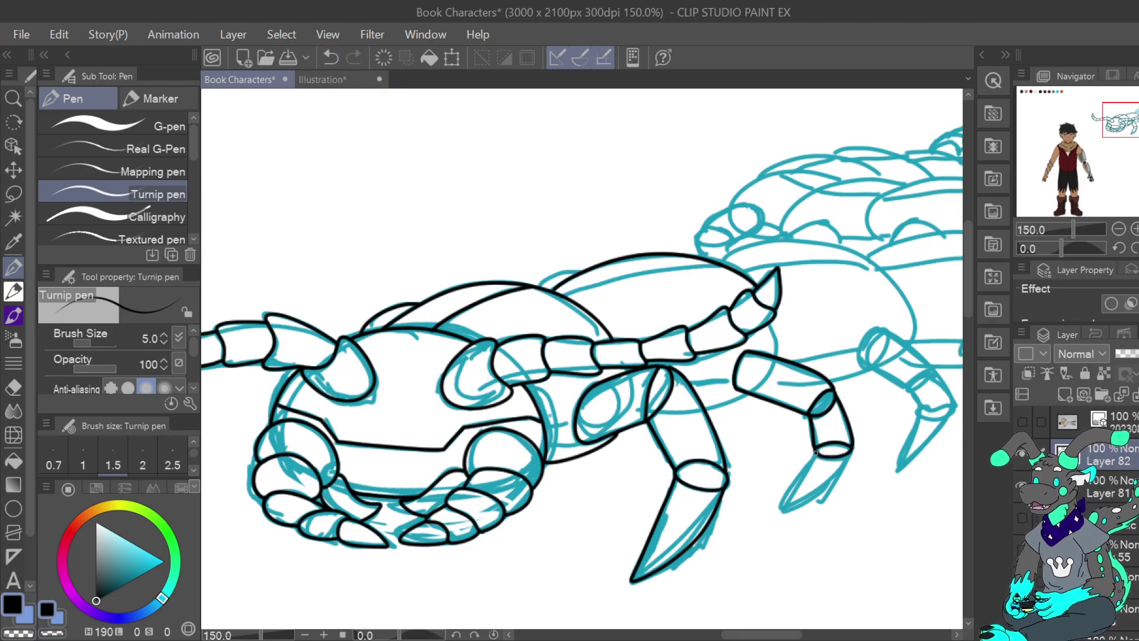
mouse_move(795, 486)
left_mouse_down()
mouse_move(791, 507)
mouse_move(830, 484)
mouse_move(851, 449)
left_mouse_up()
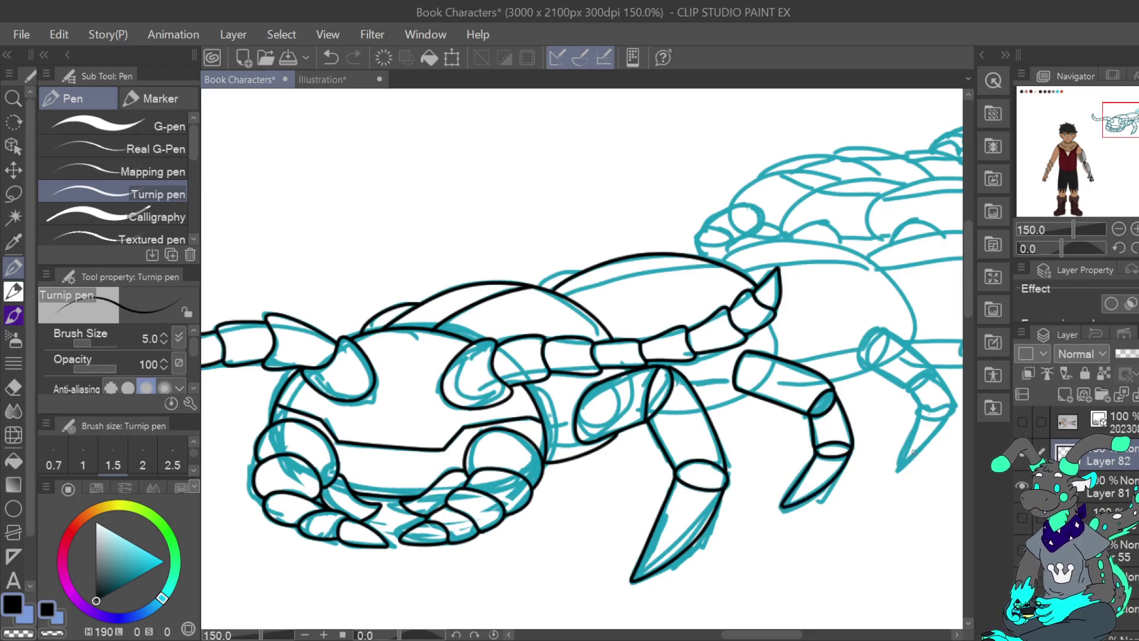
Ink the small curved edge behind the second body segment's arch and the inner curve across its shell.
left_click_drag(554, 275, 537, 286)
left_click_drag(574, 292, 717, 265)
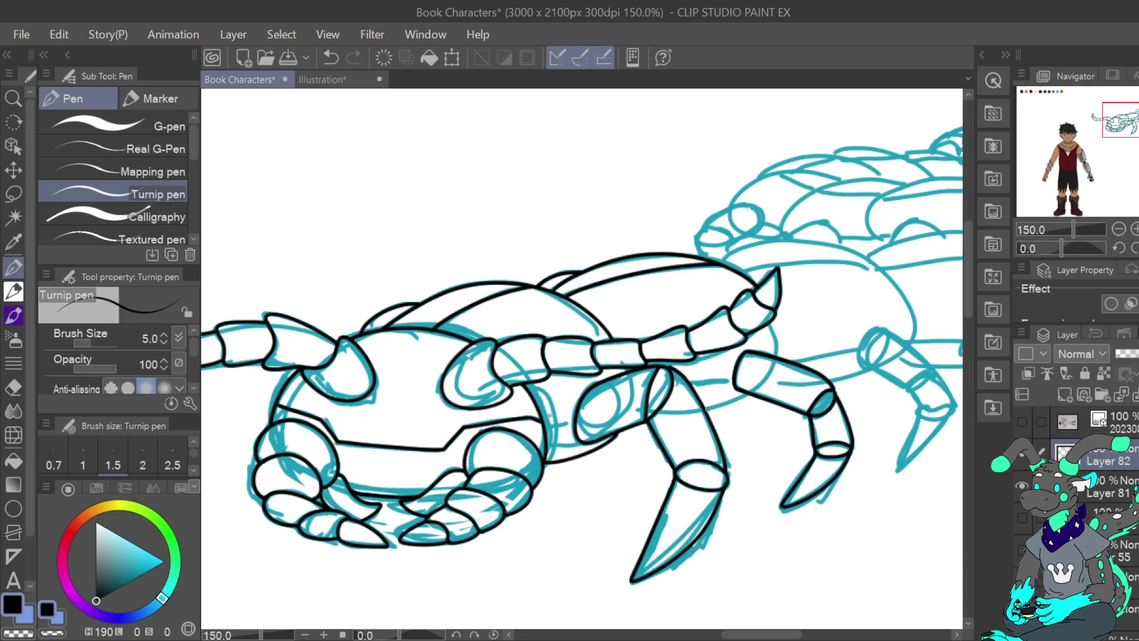
Ink the second body segment's underside and its rear edge below the antenna tip, redrawing the edge with the canvas rotated to -160 degrees.
left_click_drag(707, 409, 750, 394)
left_click_drag(772, 320, 780, 356)
left_click(331, 57)
left_click_drag(773, 310, 782, 358)
key("ctrl+z")
left_click_drag(775, 304, 783, 359)
key("ctrl+z")
left_click(1119, 248)
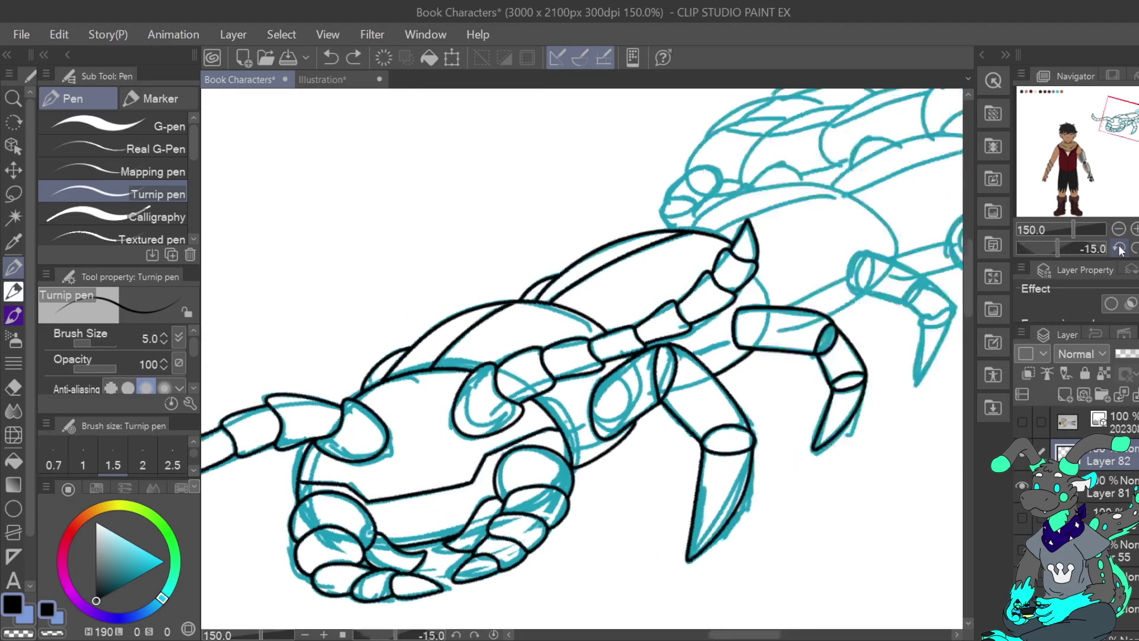
left_click_drag(1120, 248, 1124, 250)
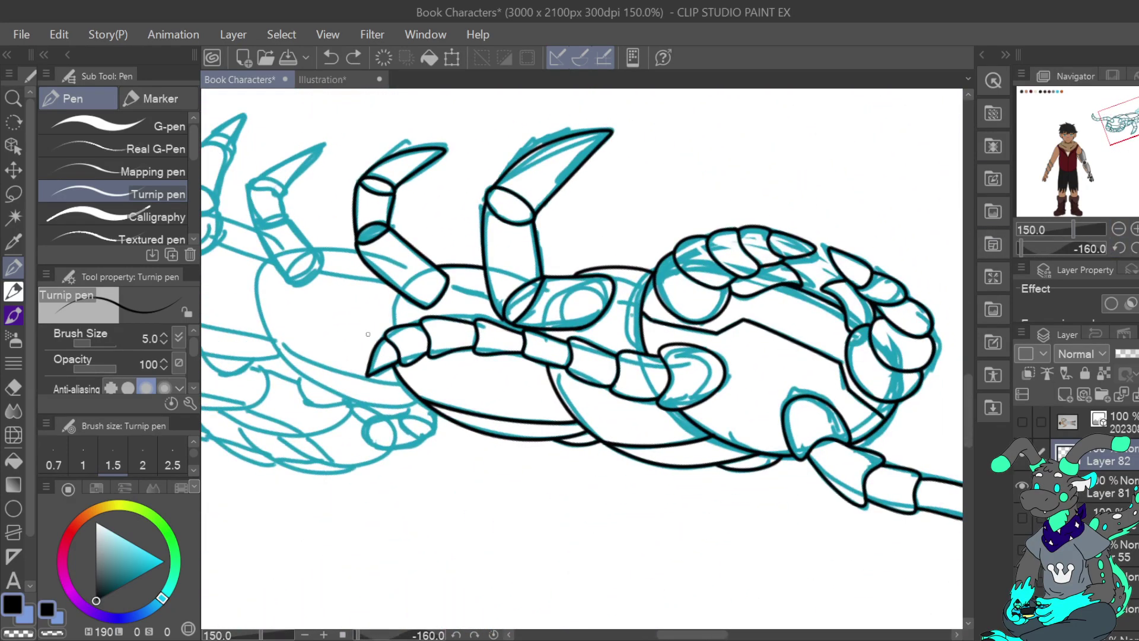
left_click_drag(382, 347, 395, 288)
key("ctrl+at")
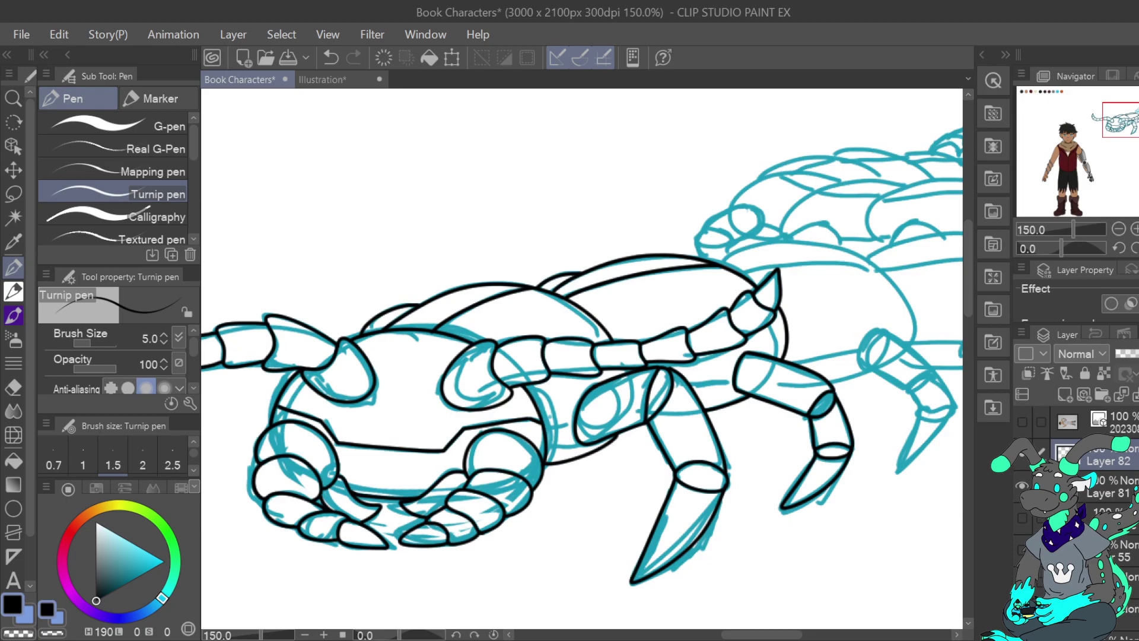
Ink the third body segment's arched outline, inner shell curve and underside with the canvas rotated to -45 degrees, restoring it to upright.
left_click(1136, 118)
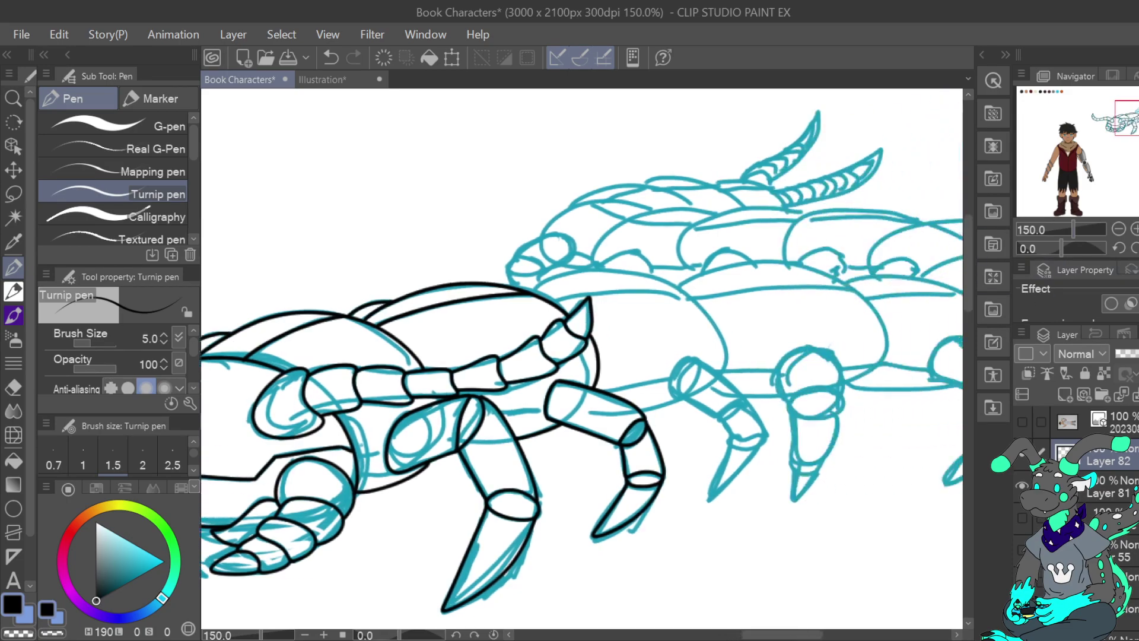
left_click(1119, 249)
left_click(1121, 249)
left_click(1120, 249)
mouse_move(456, 375)
left_mouse_down()
mouse_move(472, 336)
mouse_move(551, 270)
mouse_move(626, 269)
mouse_move(649, 288)
left_mouse_up()
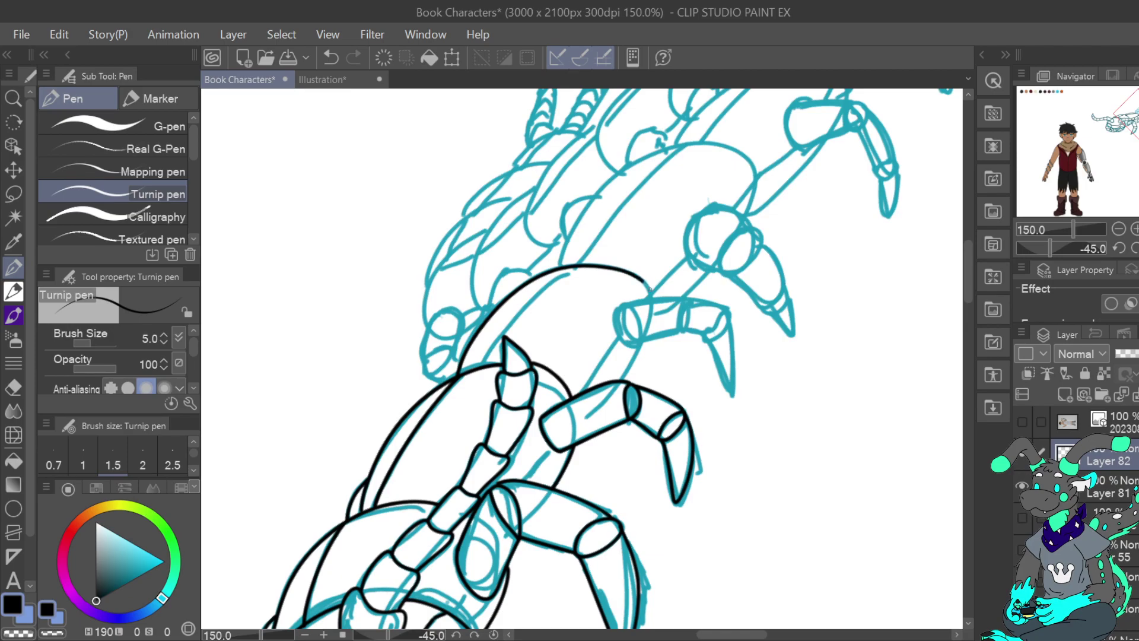
left_click_drag(619, 385, 642, 342)
left_click(1137, 248)
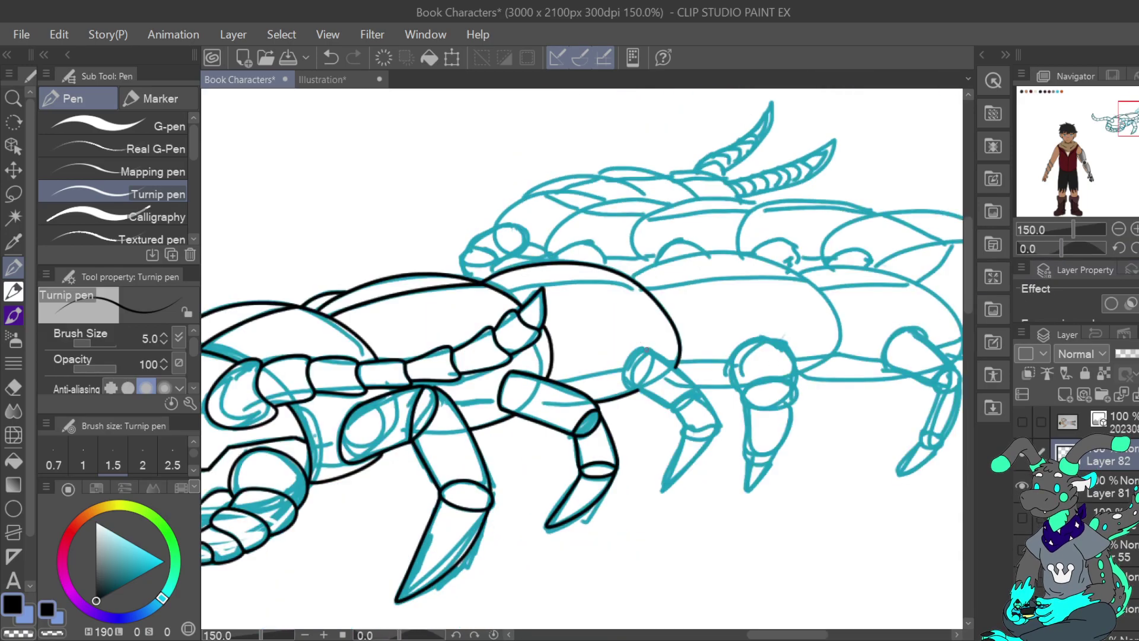
mouse_move(643, 349)
left_mouse_down()
mouse_move(625, 380)
mouse_move(674, 412)
mouse_move(698, 393)
left_mouse_up()
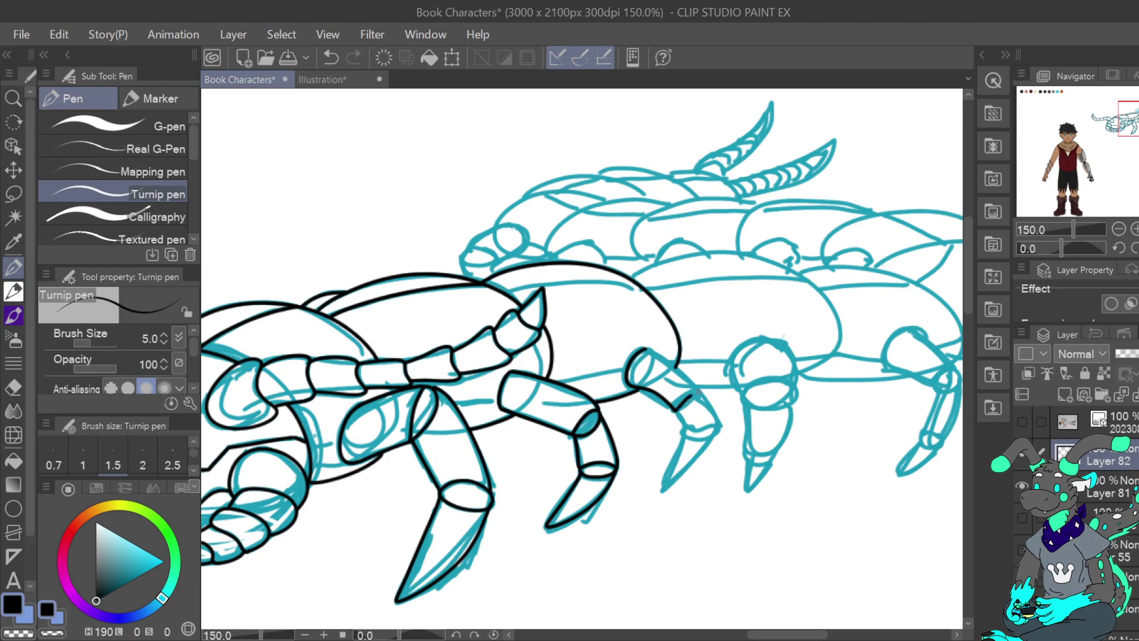
key("ctrl+z")
key("ctrl+z")
key("ctrl+z")
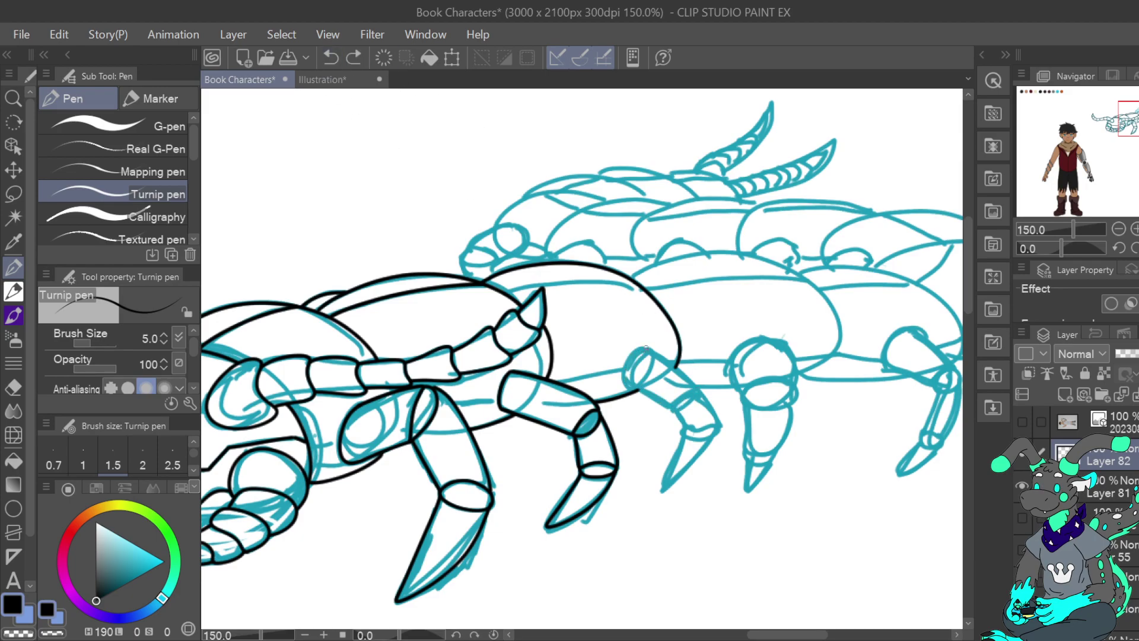
key("ctrl+z")
Ink the third leg from its oval hip joint to the pointed claw, redrawing the knee joint and claw until they fit the sketch.
mouse_move(639, 347)
left_mouse_down()
mouse_move(626, 369)
mouse_move(636, 389)
left_mouse_up()
mouse_move(646, 349)
left_mouse_down()
mouse_move(696, 391)
mouse_move(669, 408)
mouse_move(639, 392)
mouse_move(737, 360)
mouse_move(667, 410)
left_mouse_up()
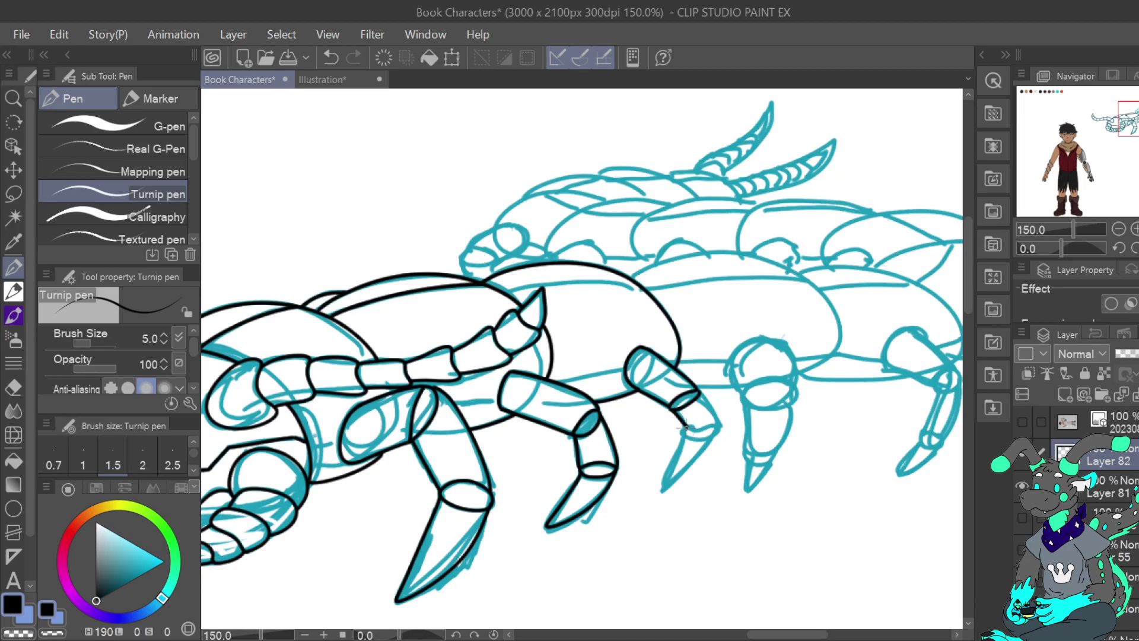
mouse_move(691, 430)
left_mouse_down()
mouse_move(720, 423)
mouse_move(701, 398)
mouse_move(688, 429)
mouse_move(719, 429)
mouse_move(675, 461)
mouse_move(661, 489)
mouse_move(716, 426)
left_mouse_up()
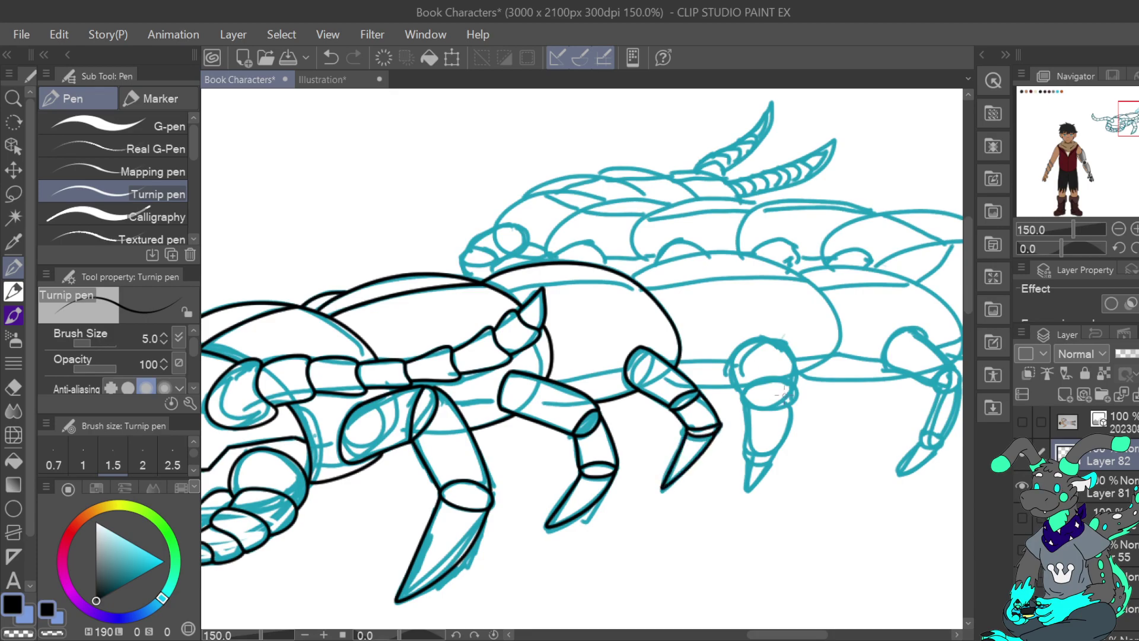
key("ctrl+z")
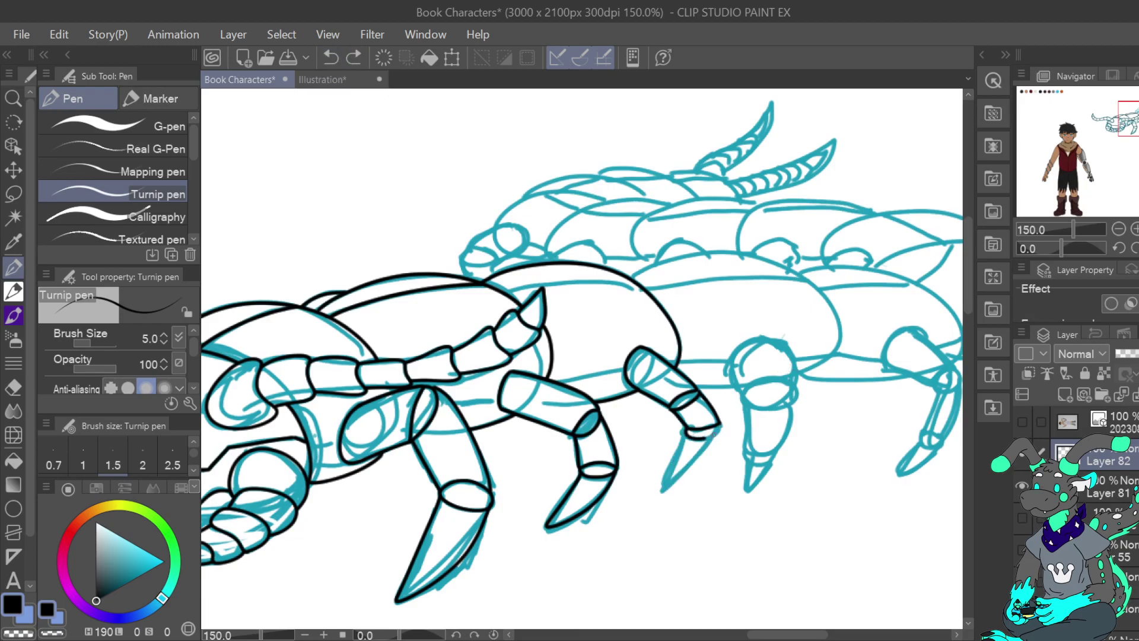
left_click_drag(720, 425, 719, 421)
left_click(330, 57)
mouse_move(720, 426)
left_mouse_down()
mouse_move(706, 437)
mouse_move(685, 431)
left_mouse_up()
mouse_move(685, 438)
left_mouse_down()
mouse_move(661, 488)
mouse_move(717, 424)
left_mouse_up()
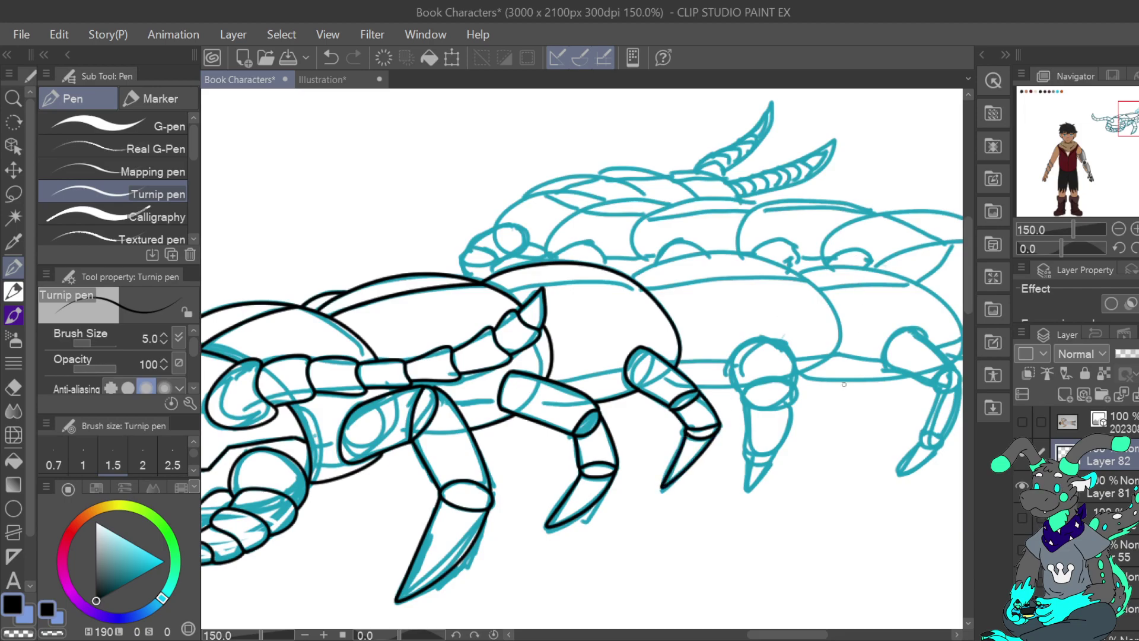
mouse_move(785, 342)
left_mouse_down()
mouse_move(738, 352)
mouse_move(743, 393)
mouse_move(755, 381)
mouse_move(794, 387)
mouse_move(782, 341)
left_mouse_up()
mouse_move(740, 392)
left_mouse_down()
mouse_move(748, 405)
mouse_move(778, 409)
mouse_move(796, 397)
mouse_move(744, 432)
mouse_move(748, 454)
mouse_move(768, 457)
mouse_move(791, 396)
left_mouse_up()
left_click(331, 57)
left_click(331, 58)
left_click(330, 58)
Ink the fourth leg from its rounded upper segment down to the claw, redrawing the lower segment and claw in black.
mouse_move(781, 344)
left_mouse_down()
mouse_move(760, 339)
mouse_move(740, 359)
mouse_move(744, 390)
mouse_move(765, 379)
mouse_move(787, 389)
mouse_move(781, 342)
left_mouse_up()
mouse_move(744, 391)
left_mouse_down()
mouse_move(787, 399)
mouse_move(789, 388)
mouse_move(744, 400)
mouse_move(755, 448)
mouse_move(777, 445)
mouse_move(784, 396)
left_mouse_up()
mouse_move(749, 443)
left_mouse_down()
mouse_move(743, 445)
mouse_move(754, 460)
mouse_move(746, 487)
mouse_move(770, 448)
left_mouse_up()
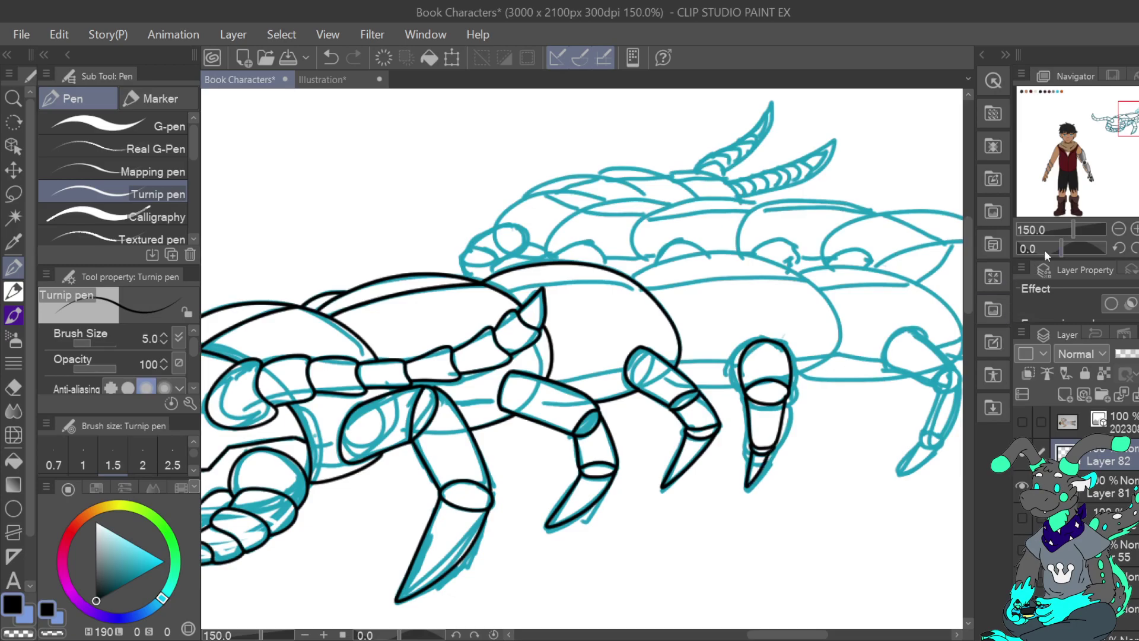
left_click(331, 58)
mouse_move(751, 446)
left_mouse_down()
mouse_move(748, 480)
mouse_move(774, 442)
left_mouse_up()
key("c")
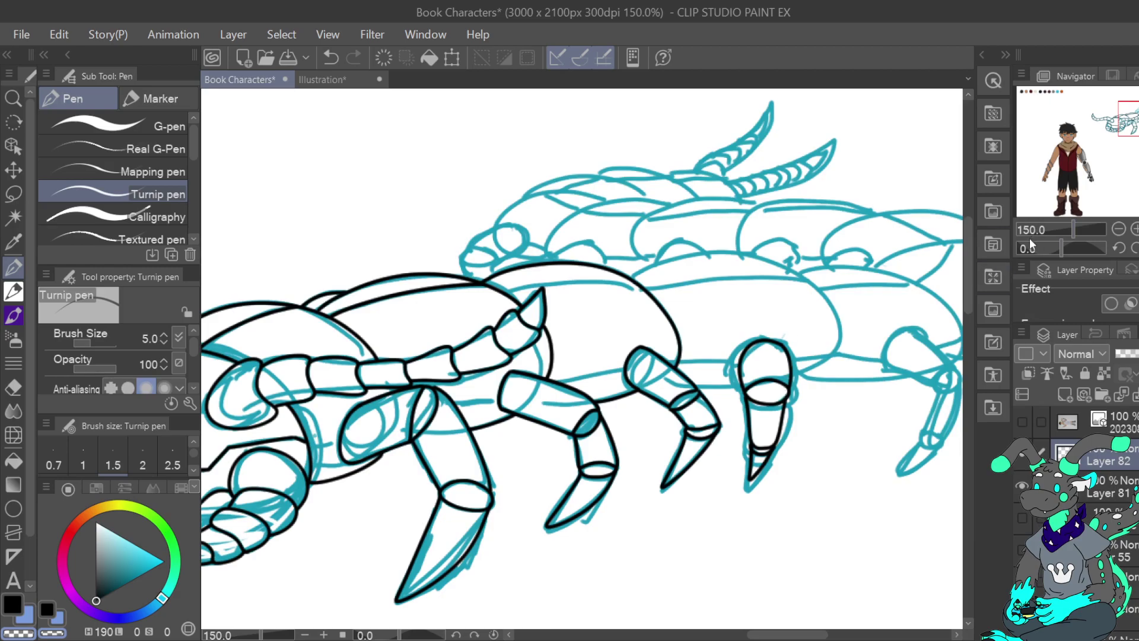
left_click(330, 59)
left_click(330, 59)
left_click(11, 611)
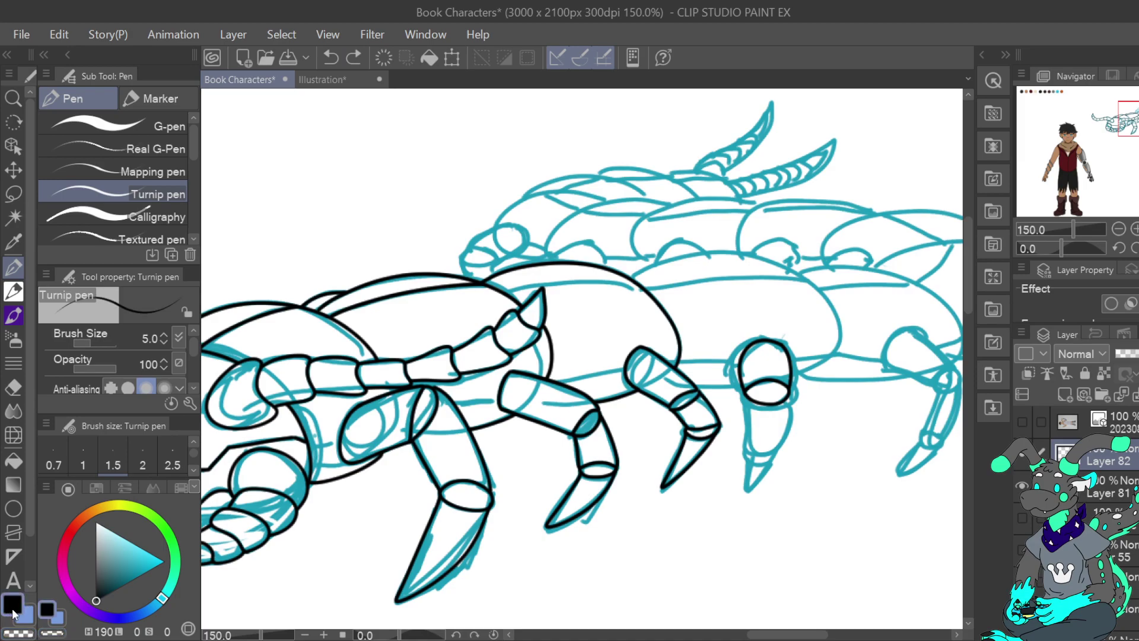
mouse_move(743, 409)
left_mouse_down()
mouse_move(753, 447)
mouse_move(774, 451)
mouse_move(786, 395)
left_mouse_up()
mouse_move(751, 448)
left_mouse_down()
mouse_move(775, 452)
mouse_move(748, 484)
mouse_move(771, 455)
left_mouse_up()
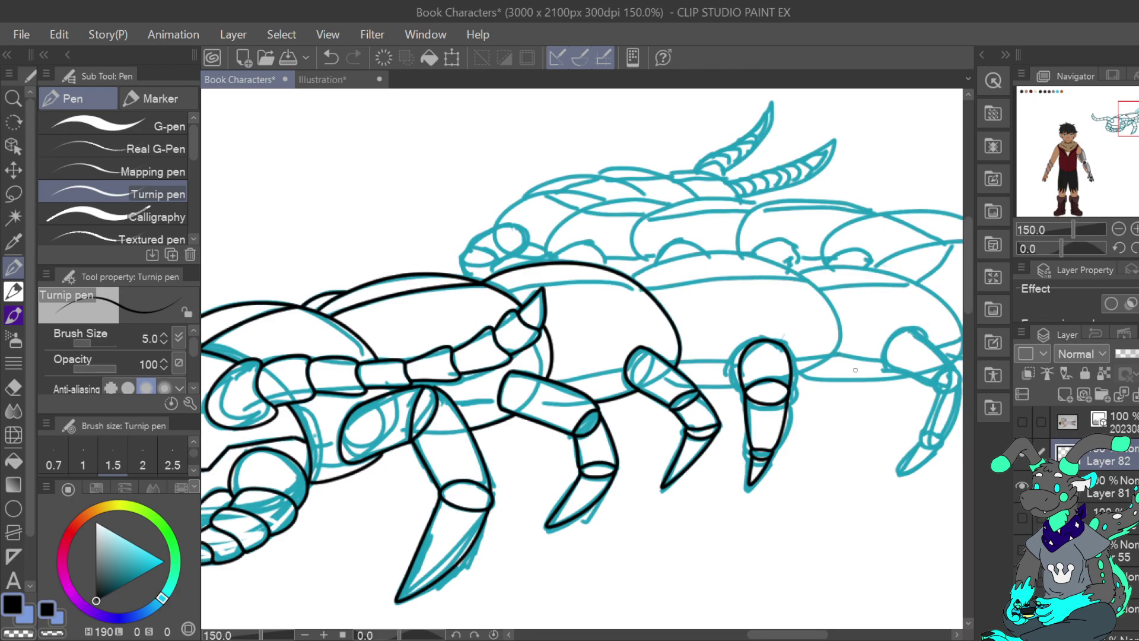
Ink the fifth leg from its upper segment through the joints to the claw, redrawing the upper segment until it fits the sketch.
left_click_drag(1125, 125, 1138, 124)
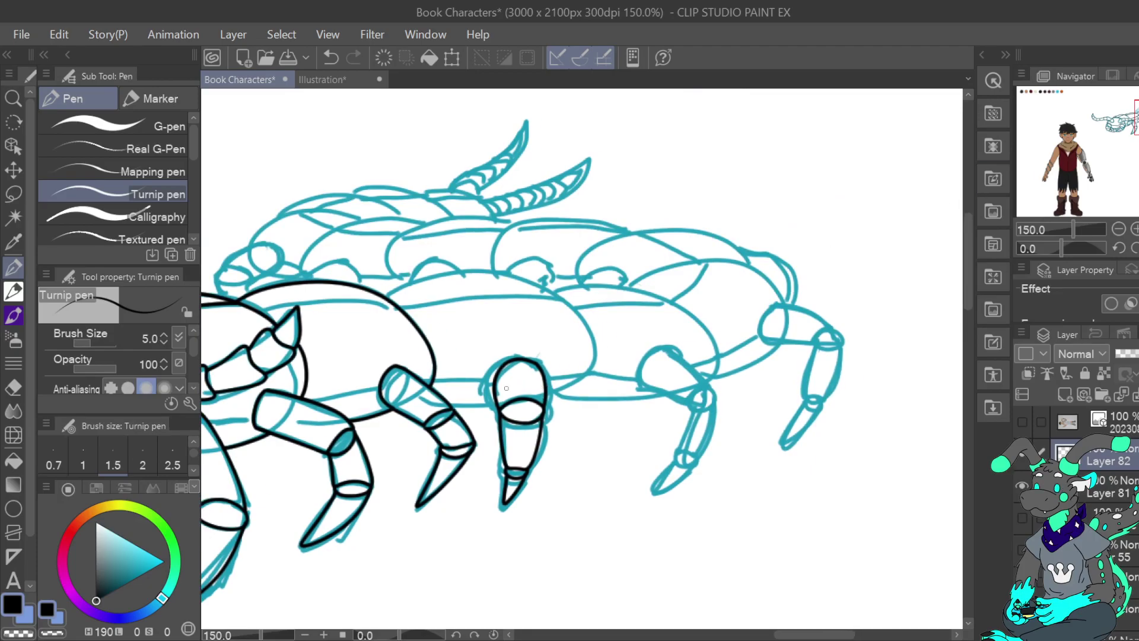
mouse_move(669, 349)
left_mouse_down()
mouse_move(646, 364)
mouse_move(641, 385)
mouse_move(680, 399)
mouse_move(705, 379)
mouse_move(669, 349)
left_mouse_up()
key("ctrl+z")
key("ctrl+z")
mouse_move(657, 348)
left_mouse_down()
mouse_move(640, 373)
mouse_move(647, 389)
mouse_move(688, 409)
mouse_move(701, 376)
mouse_move(672, 351)
left_mouse_up()
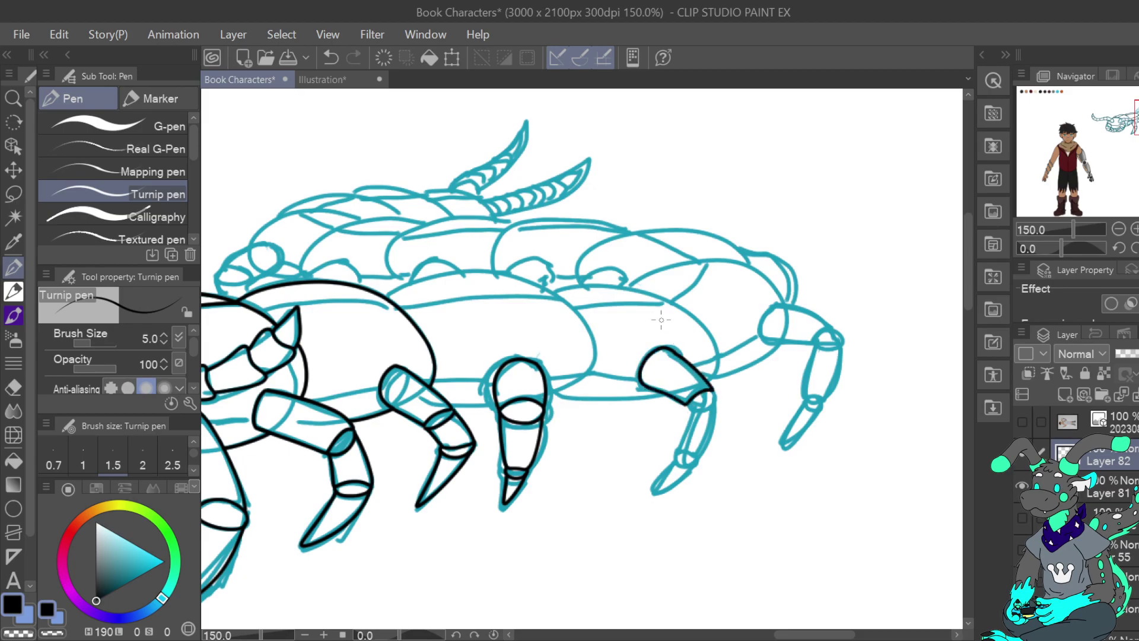
left_click(331, 57)
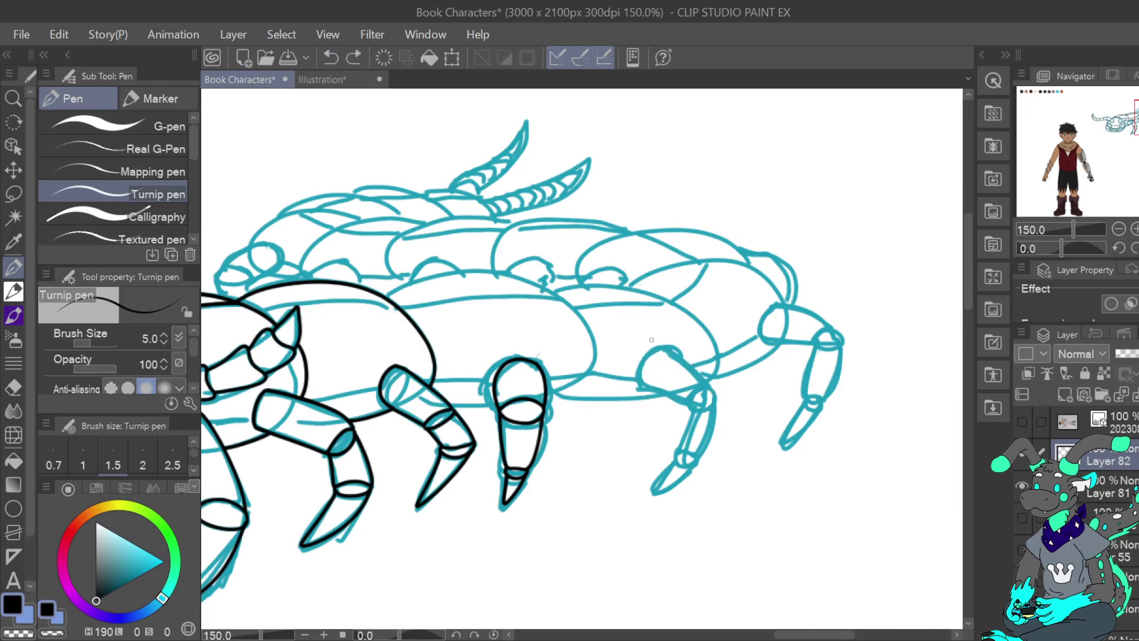
mouse_move(658, 348)
left_mouse_down()
mouse_move(640, 368)
mouse_move(646, 389)
mouse_move(688, 406)
mouse_move(709, 390)
mouse_move(663, 347)
left_mouse_up()
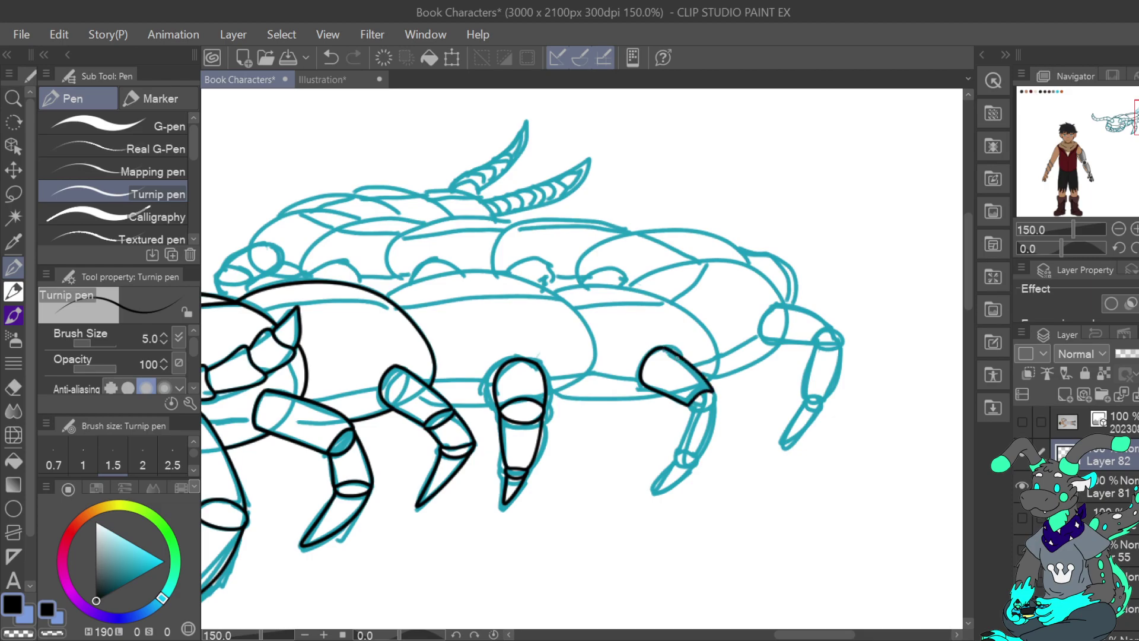
mouse_move(688, 407)
left_mouse_down()
mouse_move(706, 409)
mouse_move(712, 394)
mouse_move(680, 442)
mouse_move(707, 453)
mouse_move(714, 394)
left_mouse_up()
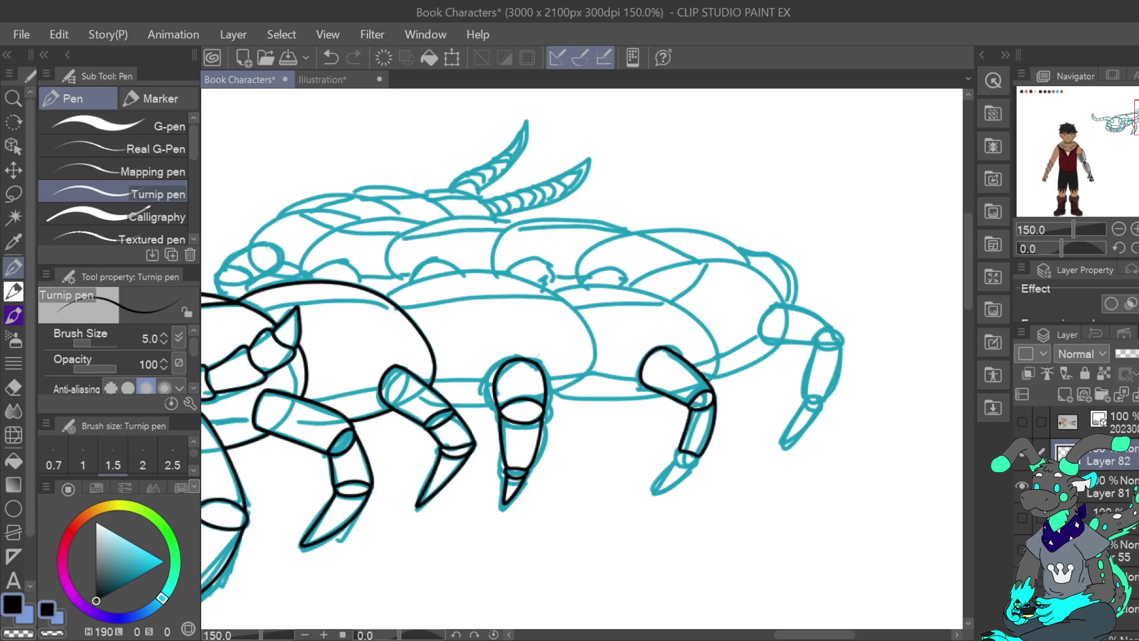
mouse_move(682, 453)
left_mouse_down()
mouse_move(696, 459)
mouse_move(652, 492)
mouse_move(697, 454)
left_mouse_up()
mouse_move(774, 306)
left_mouse_down()
mouse_move(762, 336)
mouse_move(812, 346)
mouse_move(832, 327)
left_mouse_up()
left_click(336, 55)
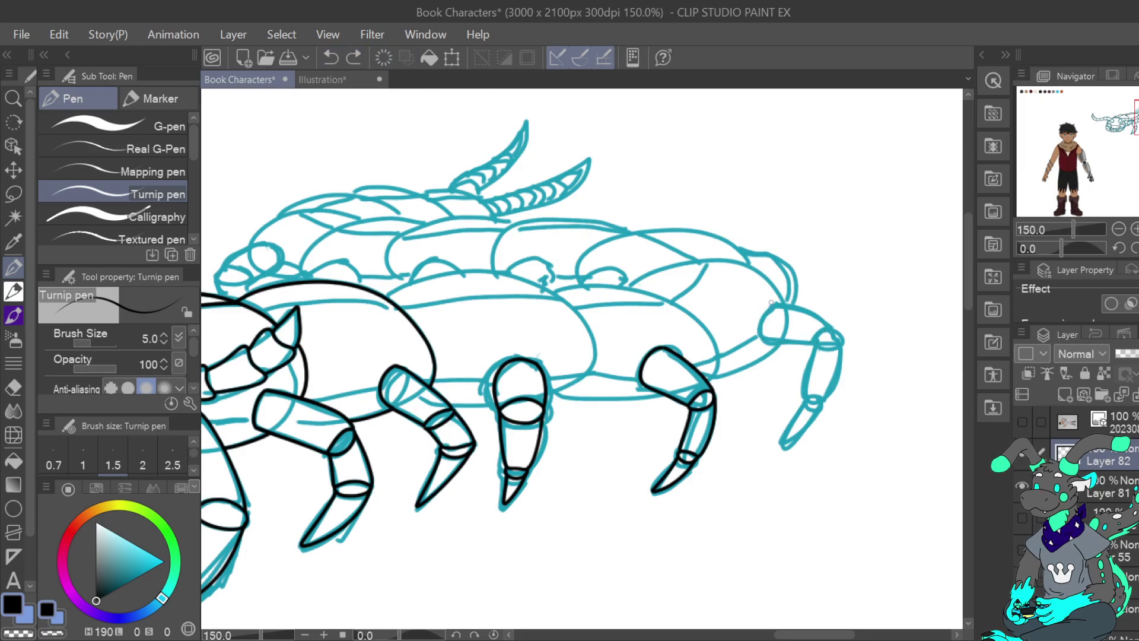
mouse_move(773, 304)
left_mouse_down()
mouse_move(763, 340)
mouse_move(773, 346)
mouse_move(816, 345)
mouse_move(830, 328)
mouse_move(773, 303)
left_mouse_up()
left_click(51, 631)
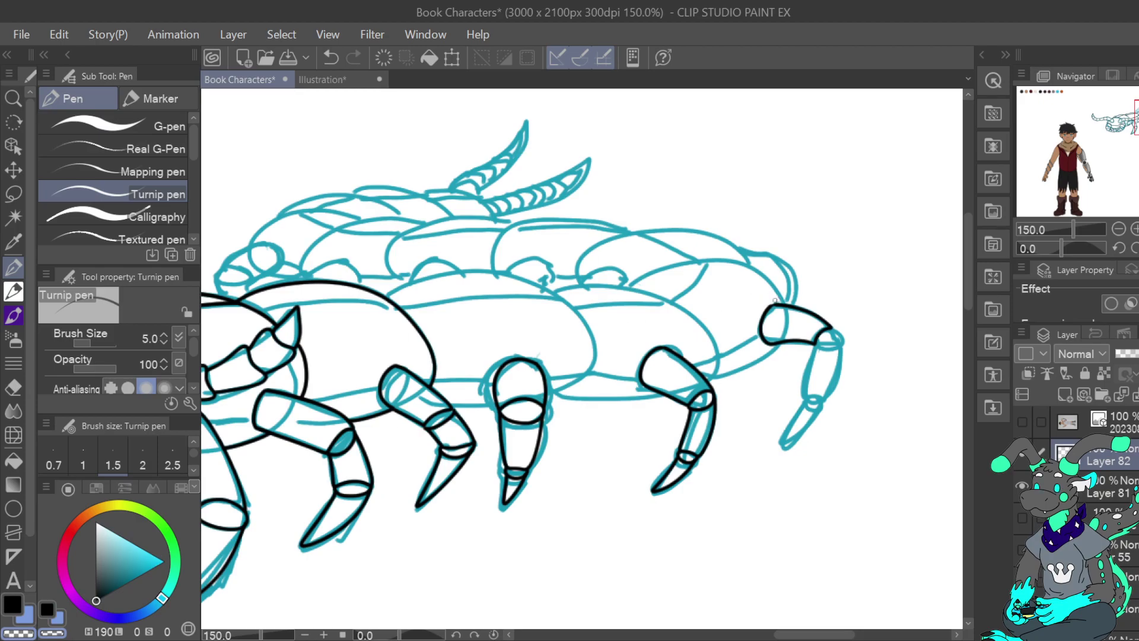
key("c")
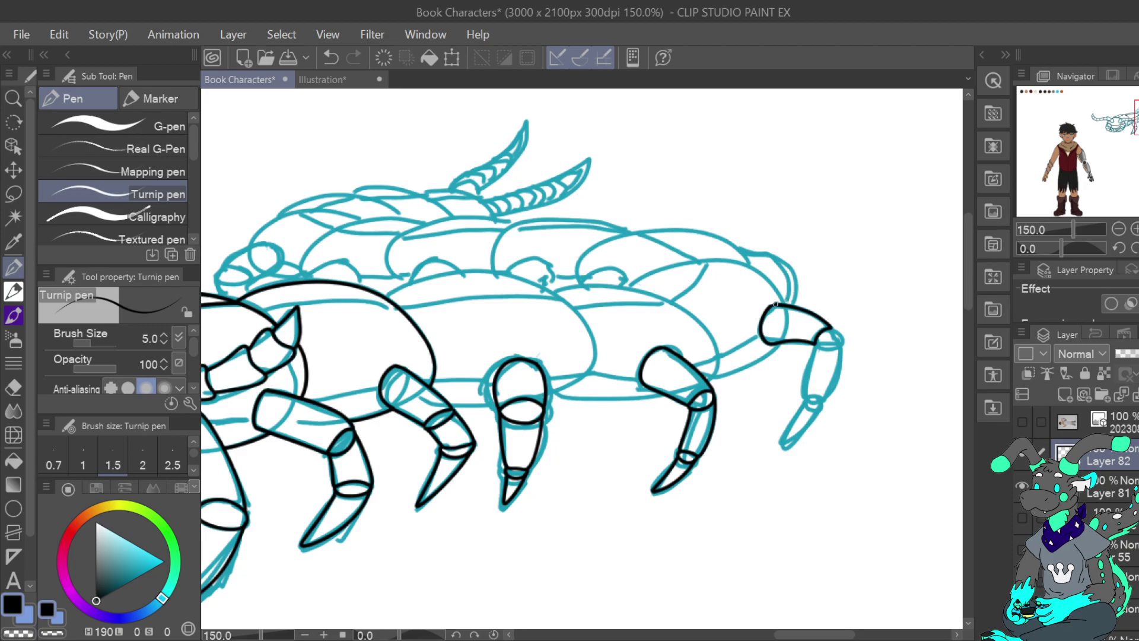
left_click(331, 57)
left_click(331, 58)
left_click(331, 59)
left_click(354, 60)
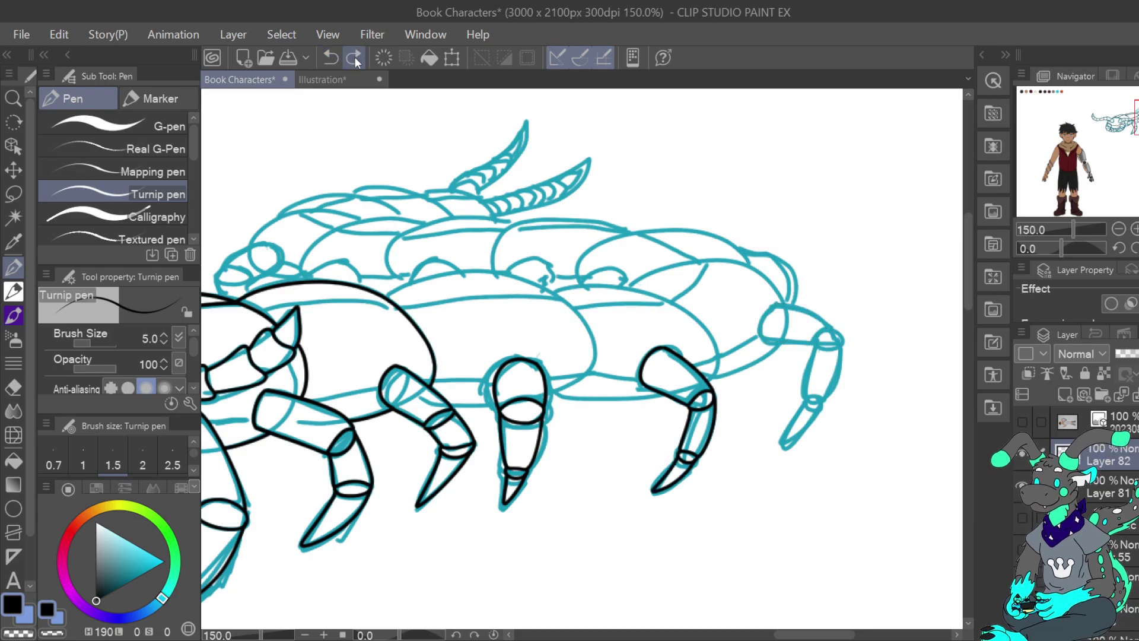
left_click(354, 61)
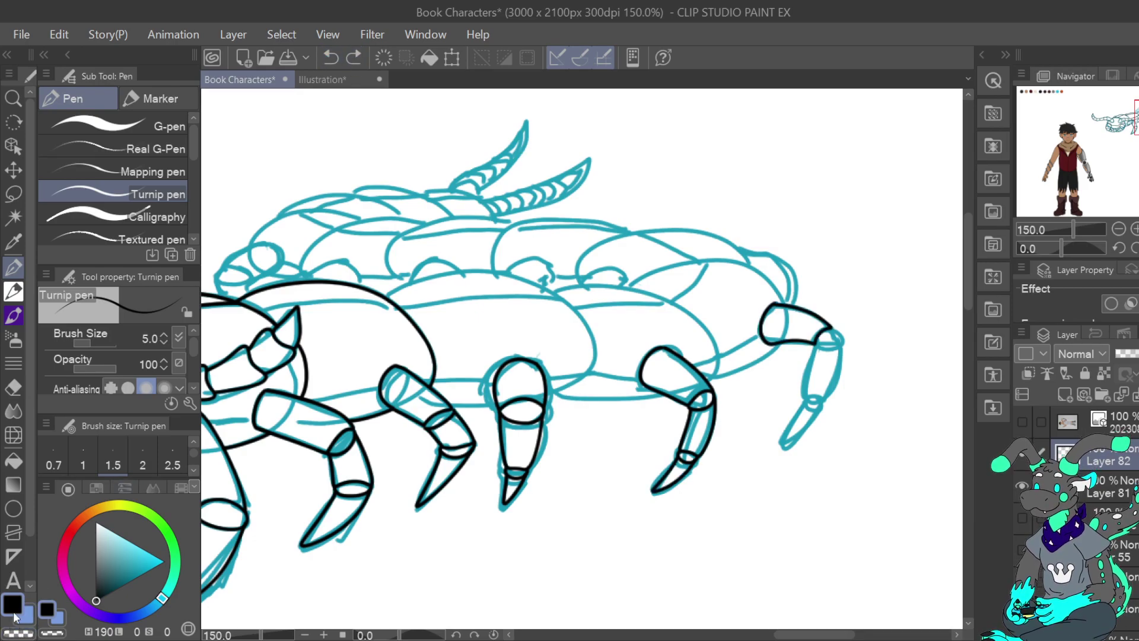
key("ctrl+z")
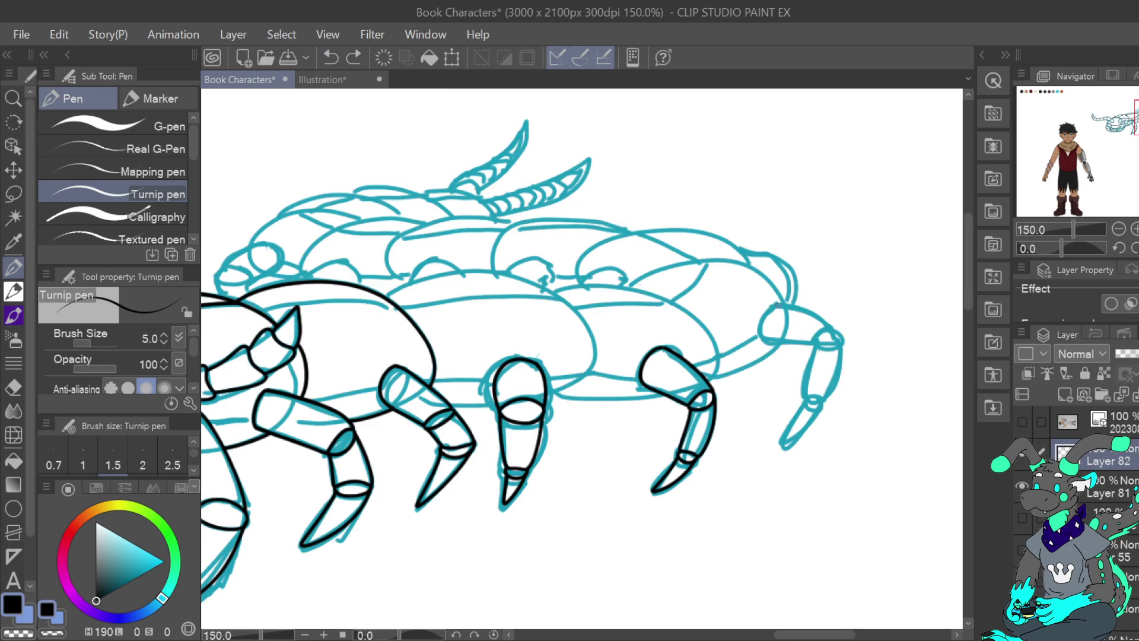
Ink the rearmost leg's upper segment and the oval knee joint at its end, redrawing them until they fit the sketch.
mouse_move(761, 334)
left_mouse_down()
mouse_move(815, 348)
mouse_move(832, 327)
mouse_move(776, 304)
mouse_move(762, 325)
mouse_move(774, 343)
mouse_move(815, 344)
mouse_move(830, 330)
mouse_move(776, 304)
left_mouse_up()
left_click(329, 58)
left_click(330, 58)
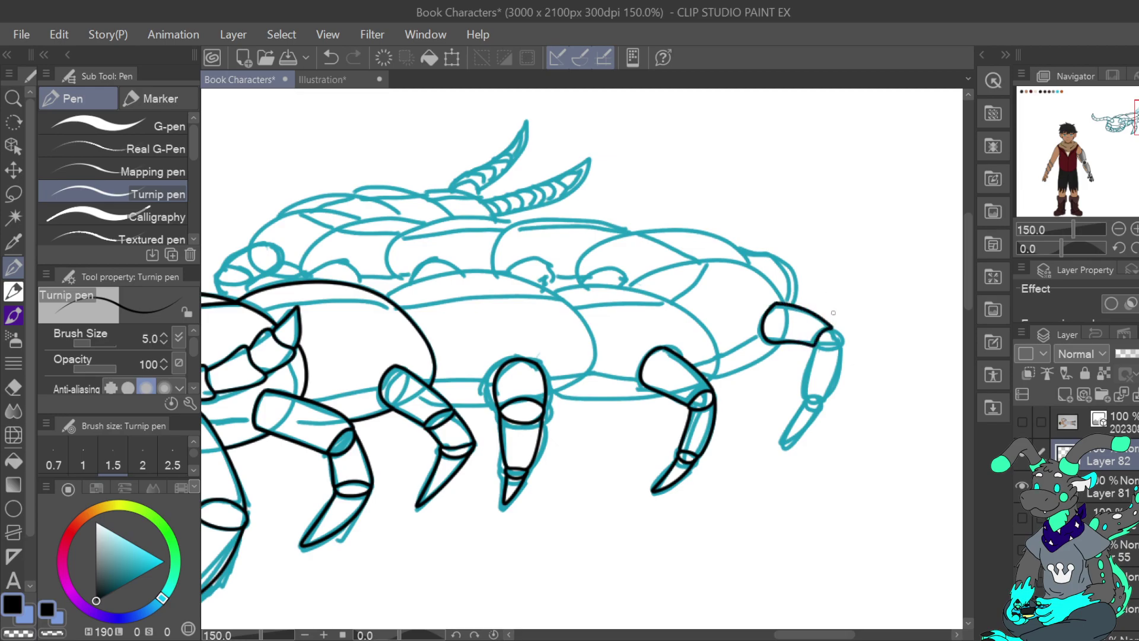
mouse_move(816, 346)
left_mouse_down()
mouse_move(836, 336)
mouse_move(803, 397)
left_mouse_up()
key("ctrl+z")
left_click_drag(815, 347, 806, 383)
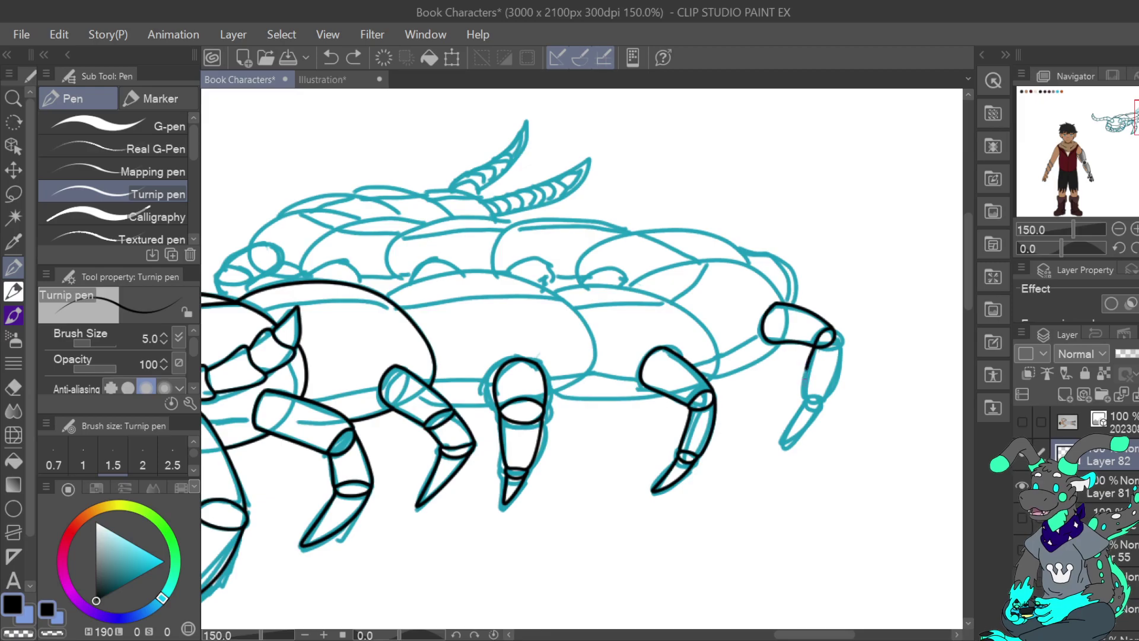
left_click(336, 64)
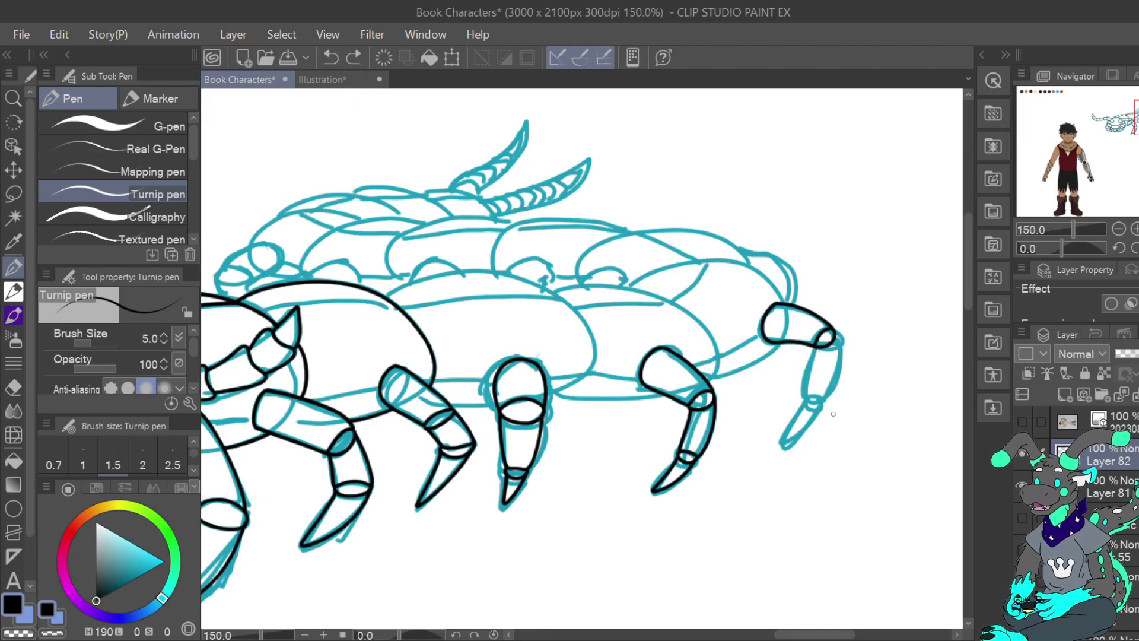
Ink the rearmost leg's narrow lower segment below the knee, redrawing its sides until they fit the sketch.
mouse_move(815, 347)
left_mouse_down()
mouse_move(807, 396)
mouse_move(824, 400)
left_mouse_up()
left_click_drag(836, 336, 823, 402)
left_click(330, 59)
left_click(330, 58)
left_click(330, 59)
mouse_move(814, 347)
left_mouse_down()
mouse_move(831, 328)
mouse_move(802, 399)
mouse_move(820, 394)
mouse_move(833, 335)
left_mouse_up()
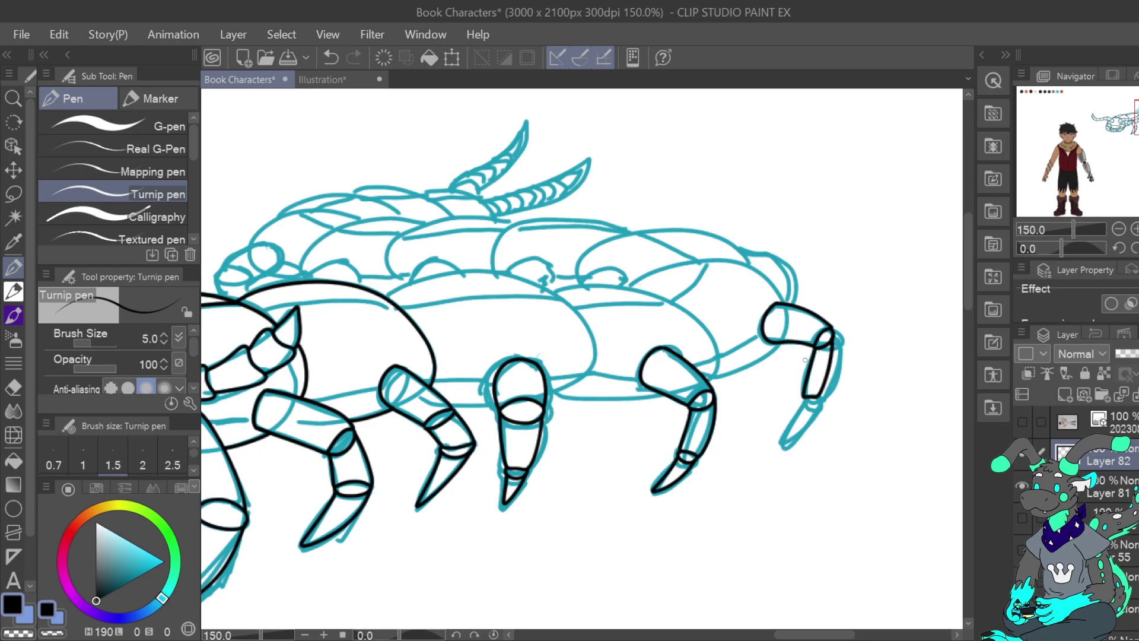
Redraw the sides of the rearmost leg's lower segment and ink its ankle joint and pointed claw over the sketch.
key("ctrl+z")
key("ctrl+z")
mouse_move(813, 346)
left_mouse_down()
mouse_move(803, 395)
mouse_move(822, 392)
mouse_move(833, 335)
left_mouse_up()
key("ctrl+z")
key("ctrl+z")
mouse_move(807, 373)
left_mouse_down()
mouse_move(804, 393)
mouse_move(828, 388)
mouse_move(829, 336)
left_mouse_up()
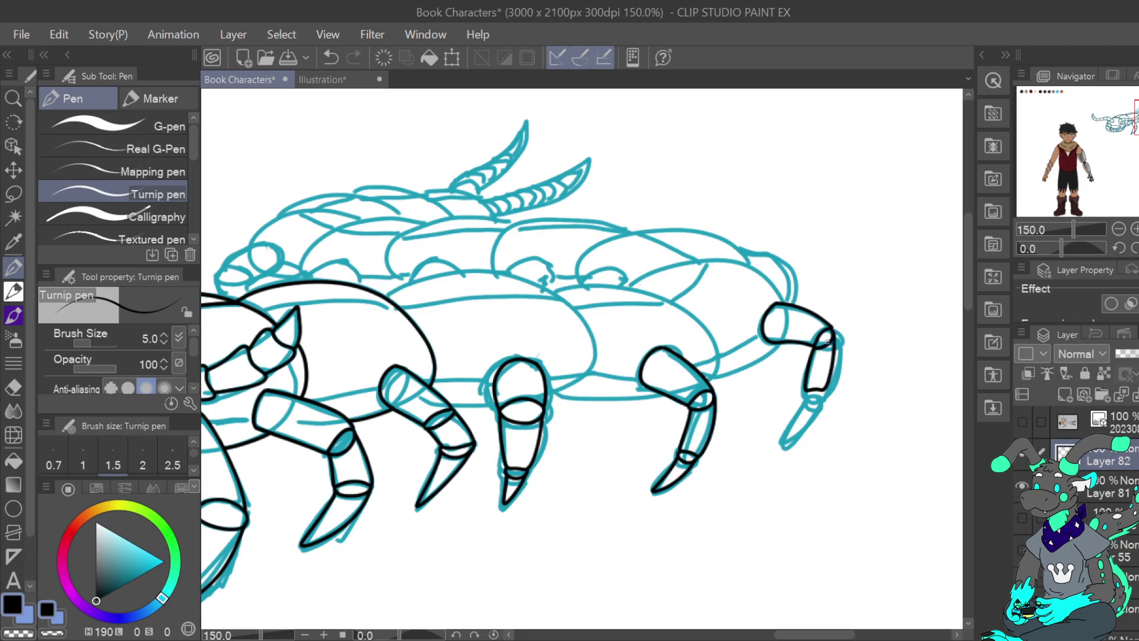
mouse_move(806, 390)
left_mouse_down()
mouse_move(827, 388)
mouse_move(784, 438)
mouse_move(820, 394)
left_mouse_up()
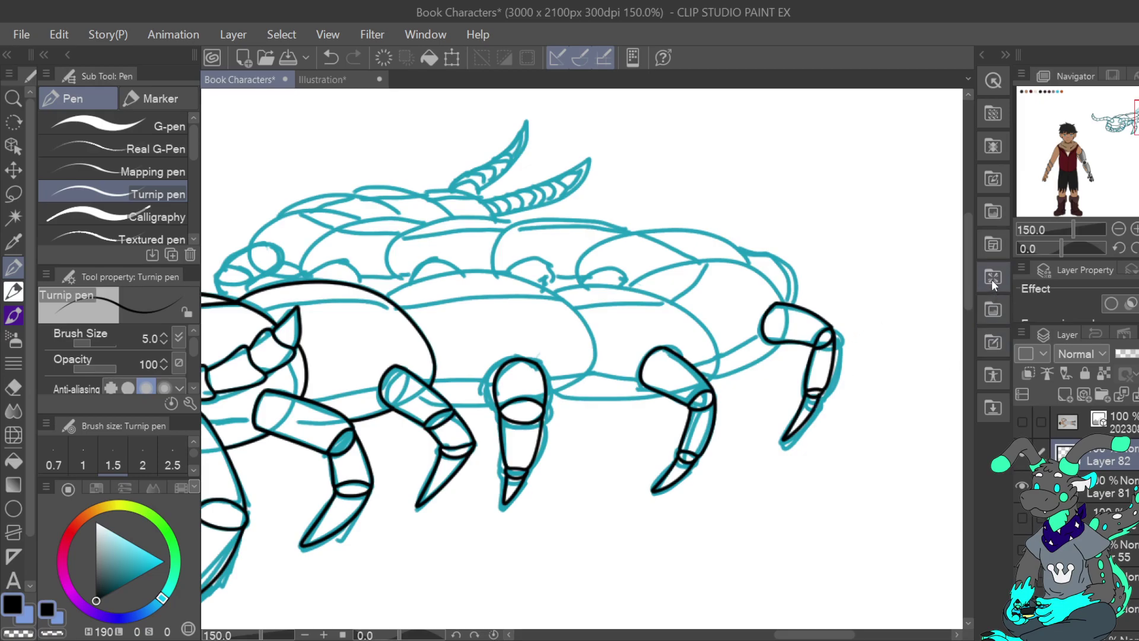
Ink the arched outline of the body segment above the fourth leg and the short underside line in front of that leg.
left_click_drag(1136, 118, 1133, 120)
scroll(581, 359, "down", 1)
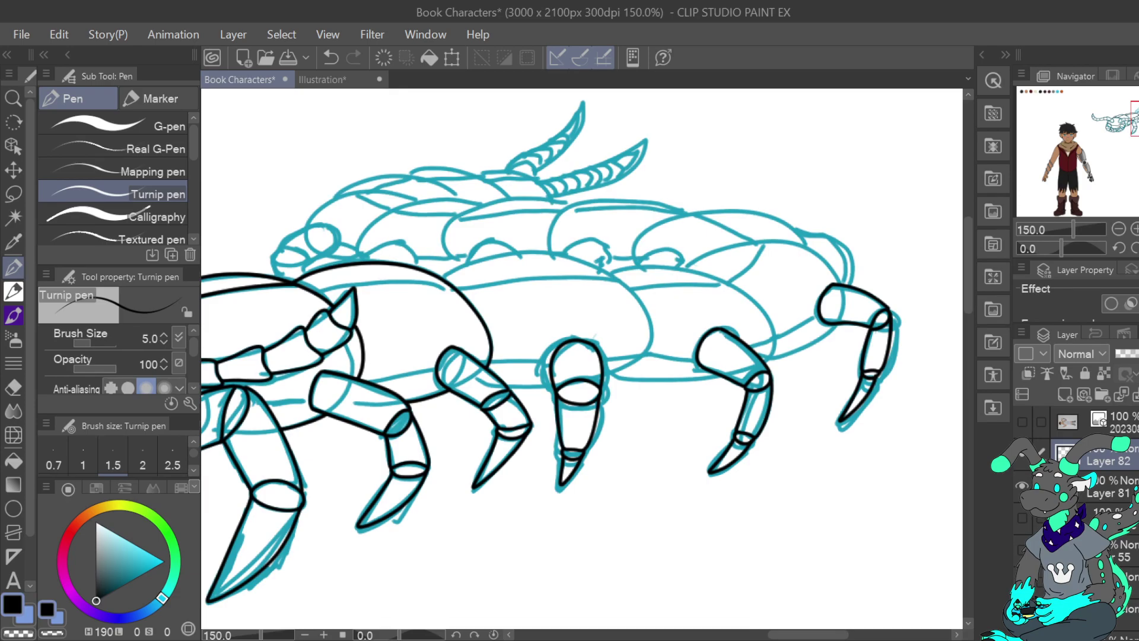
left_click(1119, 247)
mouse_move(423, 401)
left_mouse_down()
mouse_move(451, 344)
mouse_move(539, 282)
mouse_move(594, 279)
mouse_move(622, 302)
mouse_move(612, 362)
left_mouse_up()
left_click_drag(546, 431, 582, 399)
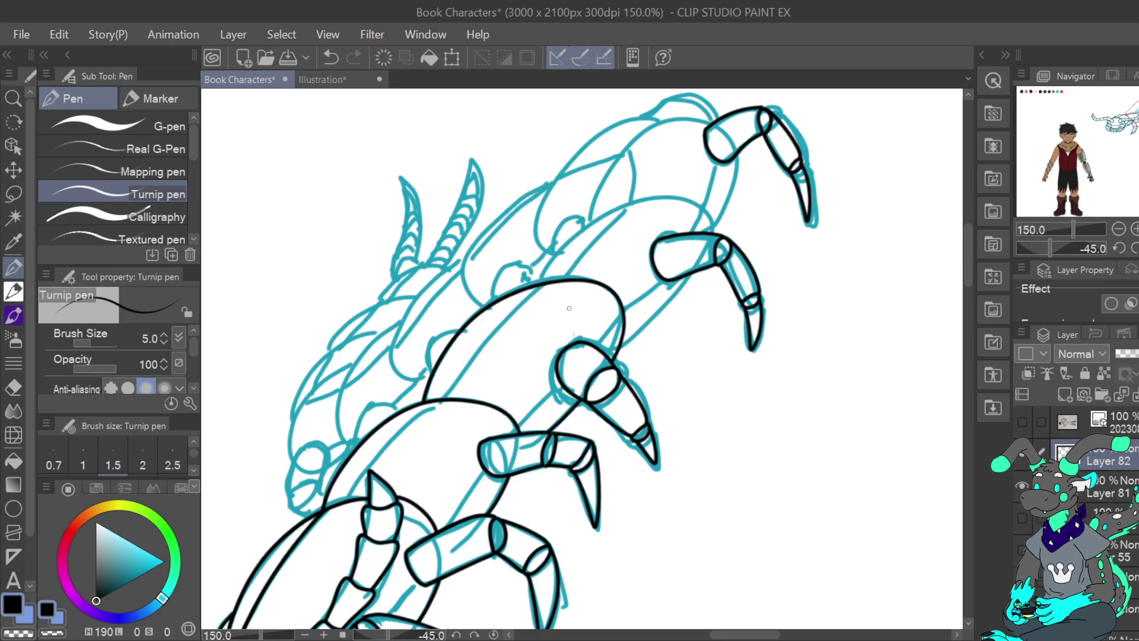
Ink the inner ridge lines on the body segments above the third and fourth legs, redrawing both until they follow the sketch.
mouse_move(349, 501)
left_mouse_down()
mouse_move(386, 442)
mouse_move(432, 402)
left_mouse_up()
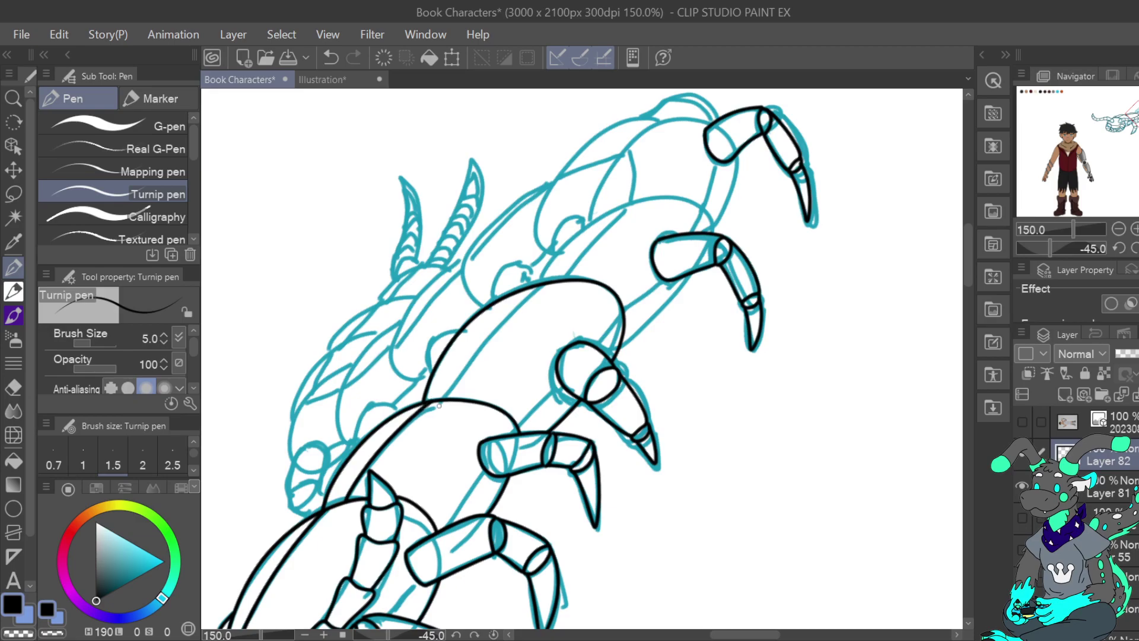
left_click(331, 58)
mouse_move(348, 500)
left_mouse_down()
mouse_move(400, 425)
mouse_move(437, 400)
left_mouse_up()
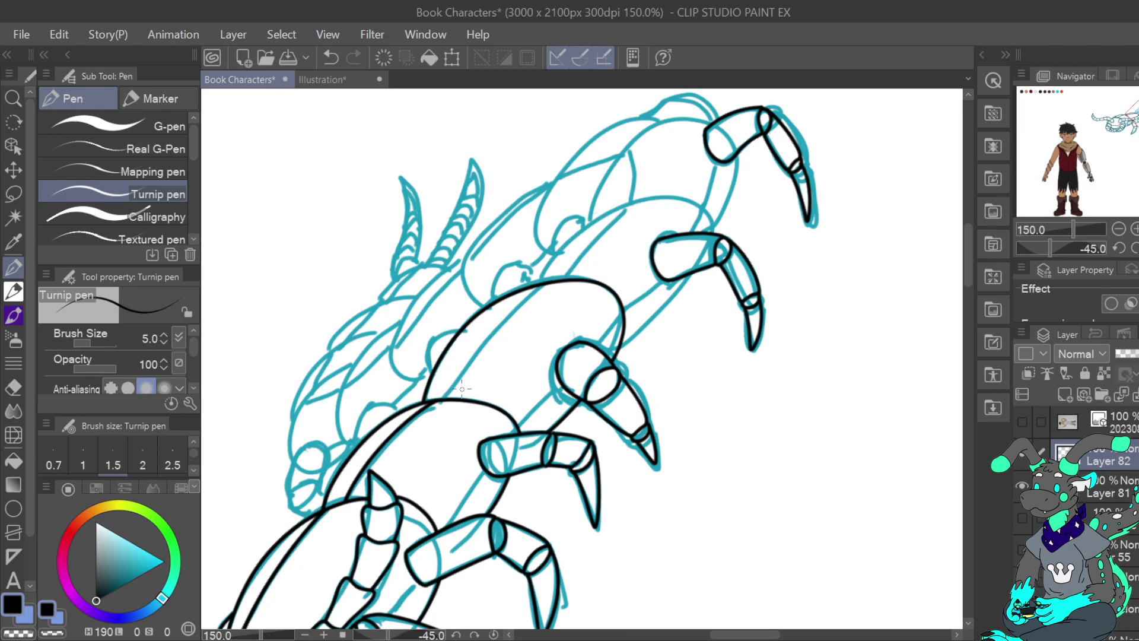
left_click_drag(456, 378, 542, 282)
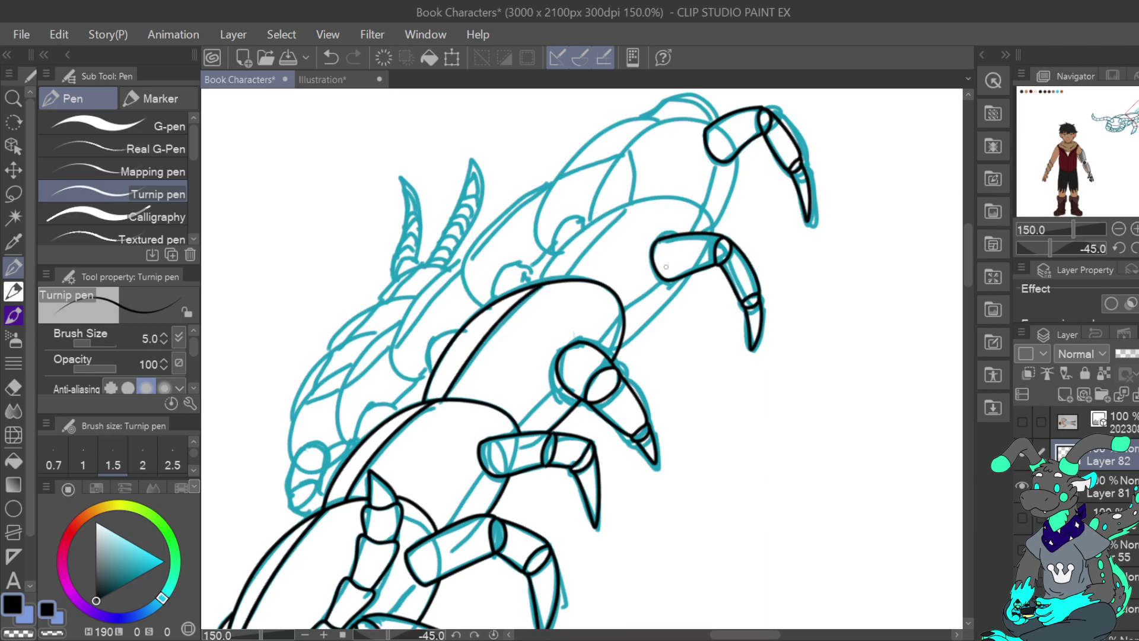
left_click(330, 57)
mouse_move(442, 398)
left_mouse_down()
mouse_move(473, 351)
mouse_move(562, 280)
left_mouse_up()
key("ctrl+at")
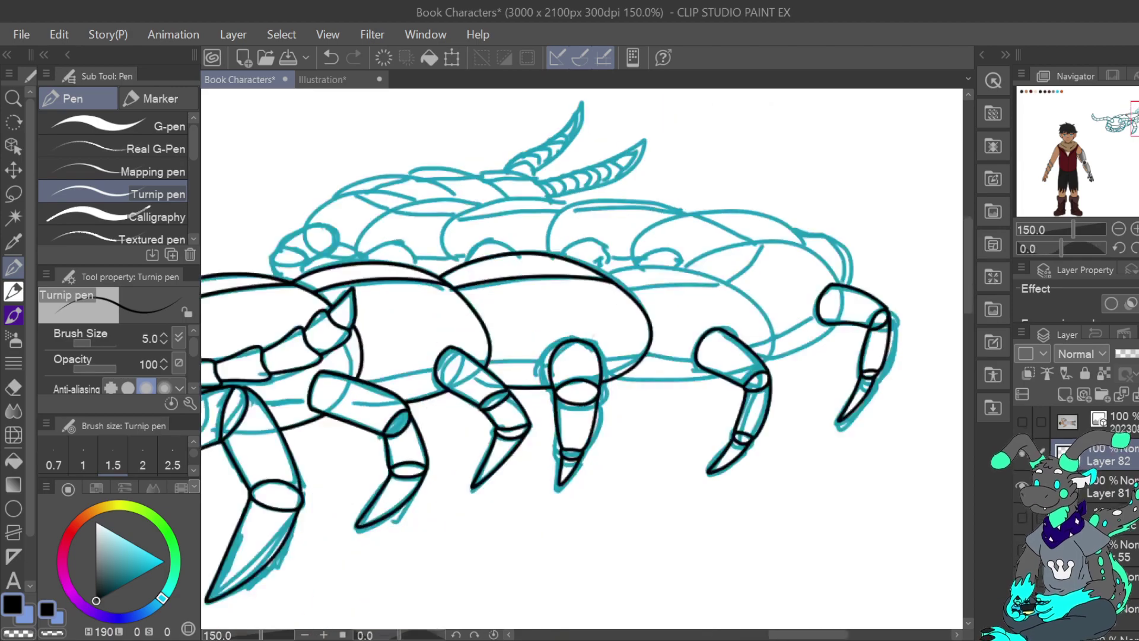
Ink the body segment above the fifth leg with its arched outline, underside line and inner ridge line.
left_click_drag(1135, 119, 1129, 121)
scroll(582, 356, "right", 5)
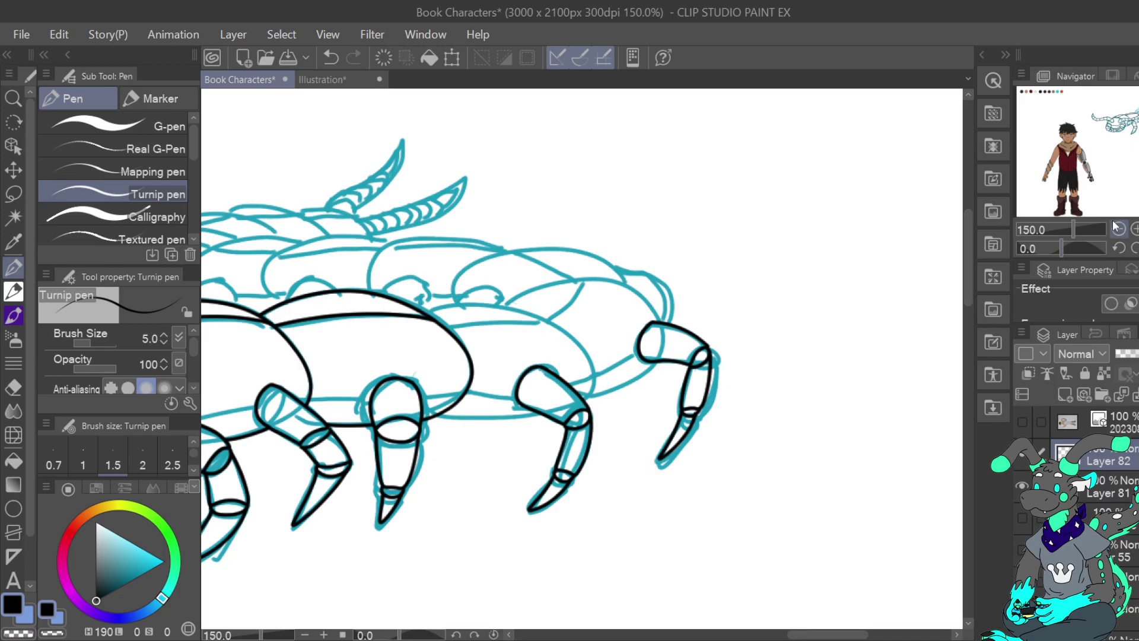
left_click(1121, 248)
left_click(1121, 248)
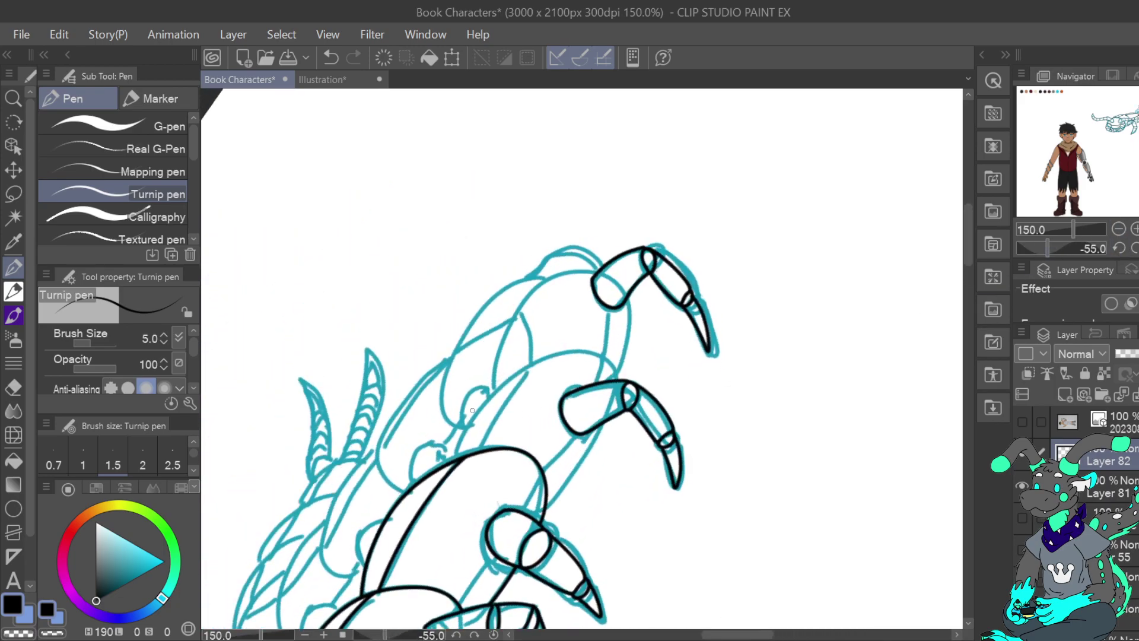
mouse_move(453, 457)
left_mouse_down()
mouse_move(498, 387)
mouse_move(542, 356)
mouse_move(594, 353)
mouse_move(619, 381)
left_mouse_up()
left_click_drag(545, 515, 607, 419)
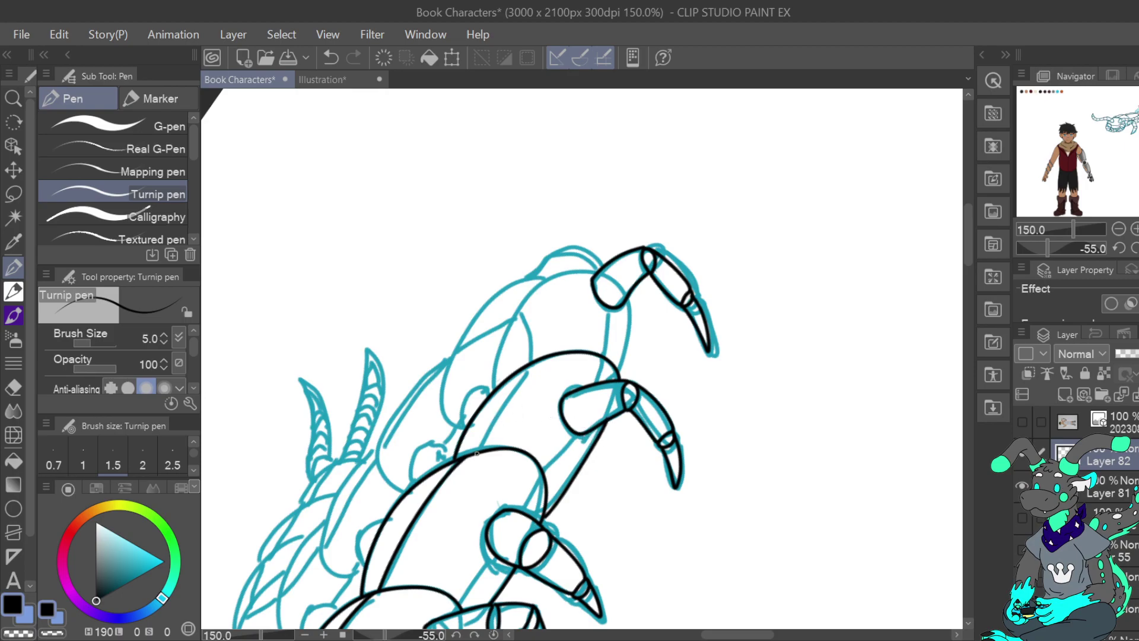
mouse_move(478, 453)
left_mouse_down()
mouse_move(525, 367)
mouse_move(478, 455)
left_mouse_up()
key("ctrl+z")
Ink the last front body segment above the rearmost leg, redrawing its top arc and adding its rear edge and curved dividing line.
mouse_move(493, 390)
left_mouse_down()
mouse_move(534, 289)
mouse_move(599, 267)
left_mouse_up()
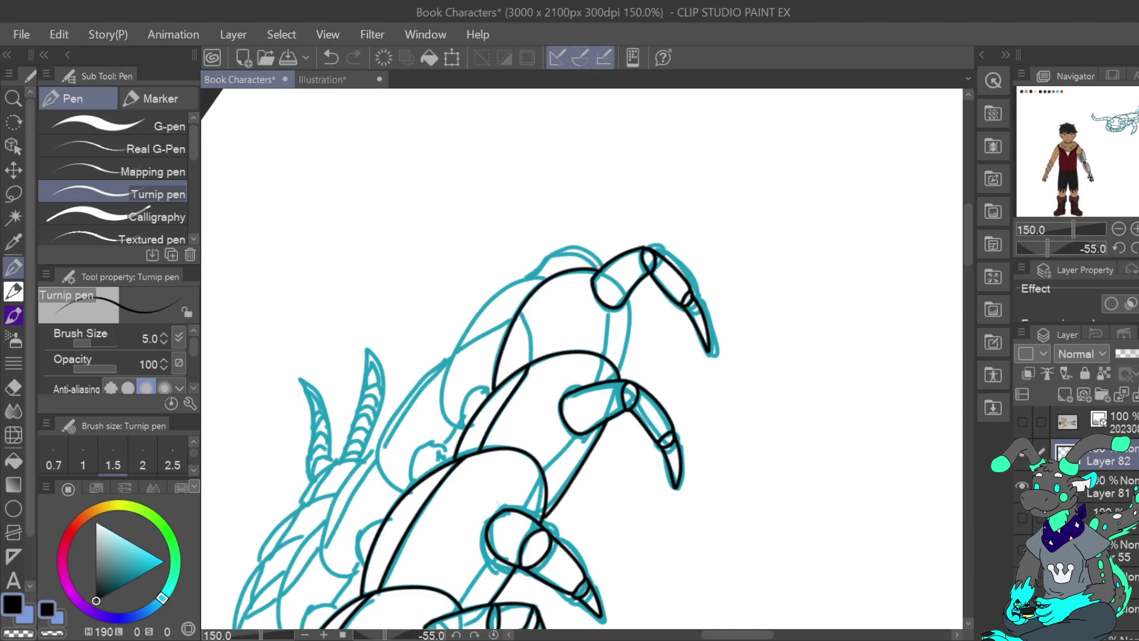
left_click(331, 57)
mouse_move(495, 389)
left_mouse_down()
mouse_move(514, 320)
mouse_move(552, 279)
mouse_move(599, 267)
left_mouse_up()
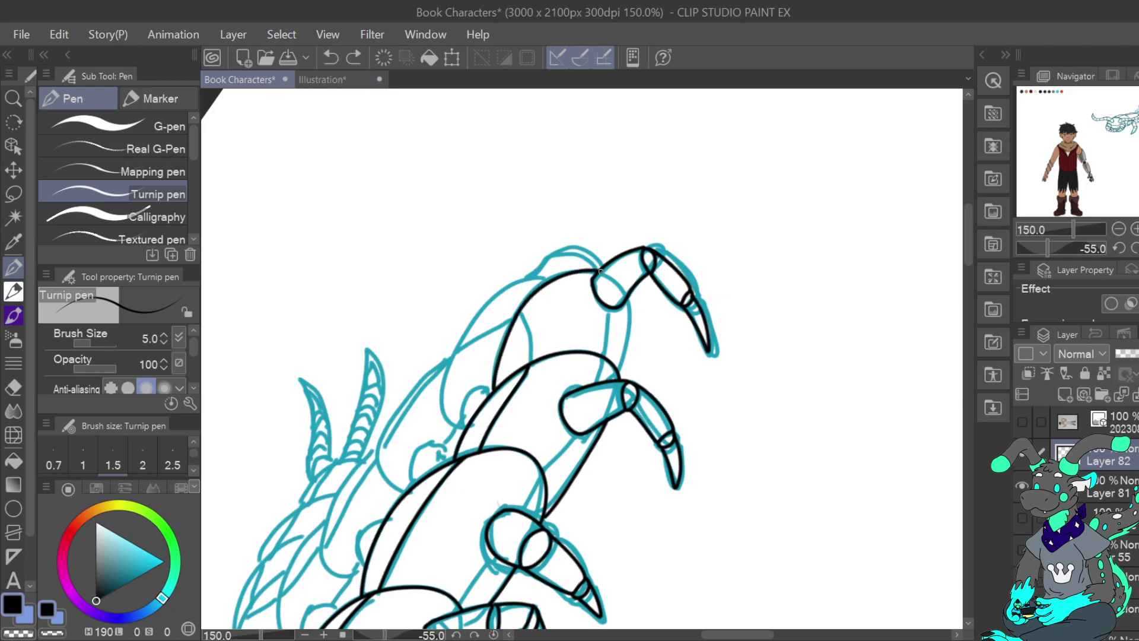
left_click(331, 58)
mouse_move(493, 389)
left_mouse_down()
mouse_move(515, 314)
mouse_move(543, 281)
mouse_move(599, 270)
left_mouse_up()
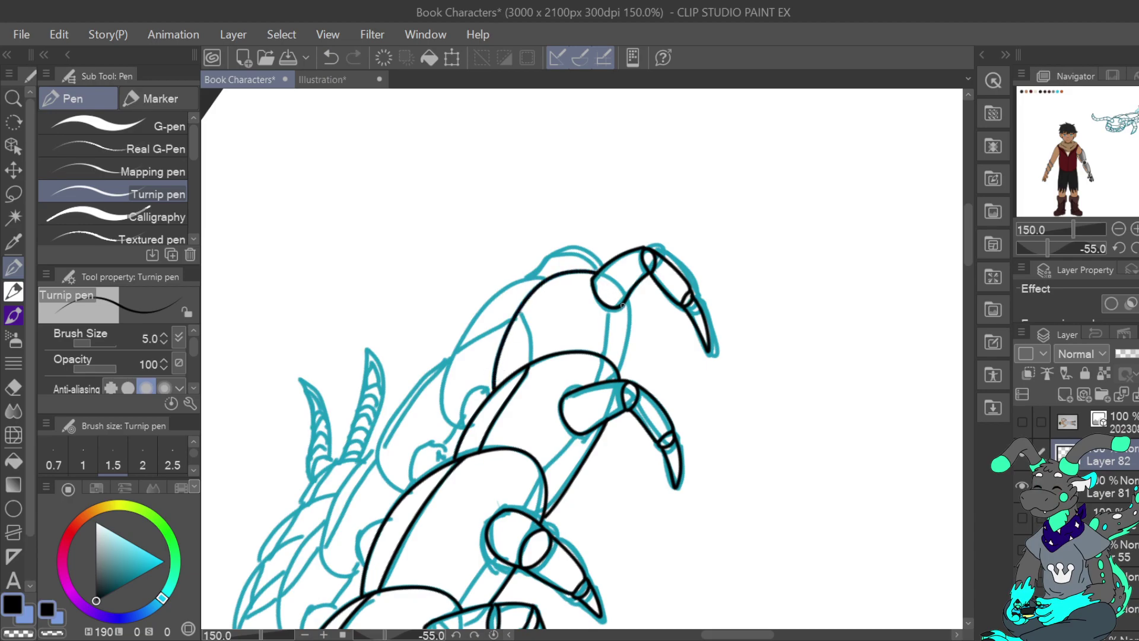
left_click_drag(629, 320, 615, 371)
mouse_move(529, 363)
left_mouse_down()
mouse_move(524, 304)
mouse_move(531, 364)
left_mouse_up()
left_click(331, 57)
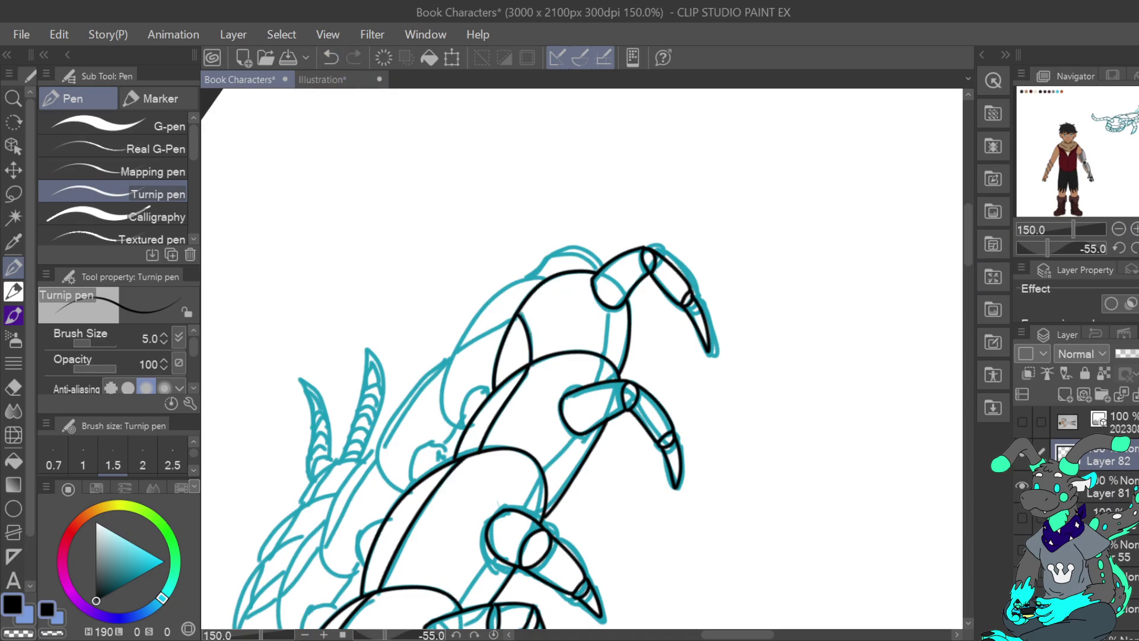
left_click(1137, 248)
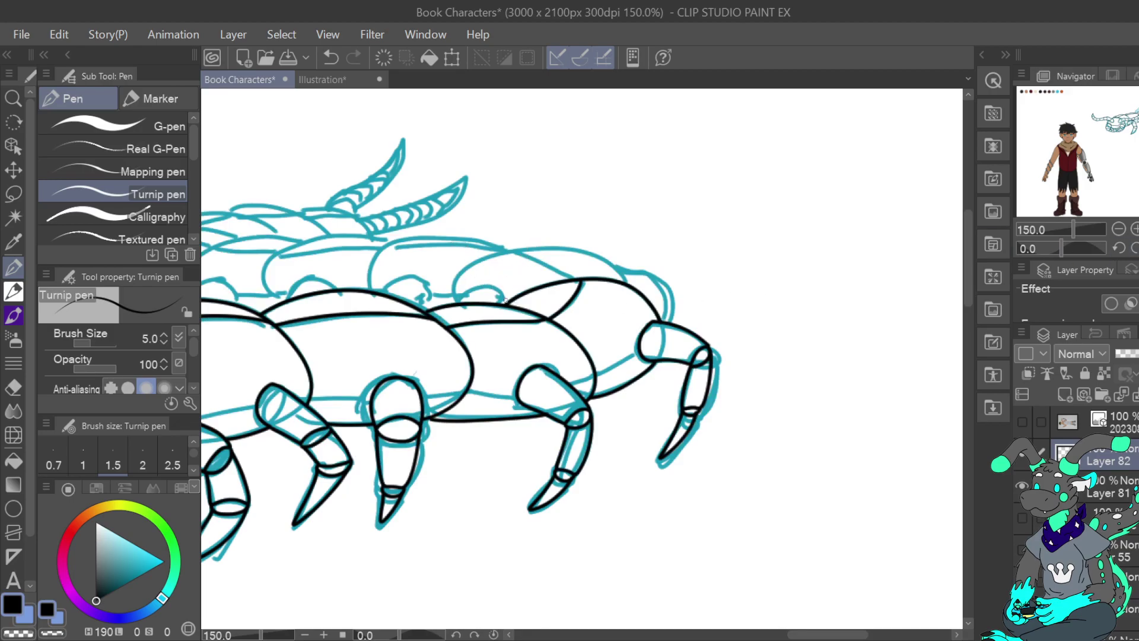
Ink the back row's first segment at the body's bend with its rounded leg bump, ridge line, end curves and small point underneath.
left_click_drag(466, 290, 453, 303)
mouse_move(454, 288)
left_mouse_down()
mouse_move(471, 265)
mouse_move(545, 244)
mouse_move(596, 255)
mouse_move(628, 285)
left_mouse_up()
mouse_move(513, 250)
left_mouse_down()
mouse_move(574, 280)
mouse_move(621, 265)
mouse_move(665, 303)
left_mouse_up()
key("ctrl+z")
mouse_move(608, 262)
left_mouse_down()
mouse_move(647, 283)
mouse_move(648, 303)
mouse_move(652, 286)
mouse_move(659, 319)
left_mouse_up()
key("ctrl+z")
key("ctrl+z")
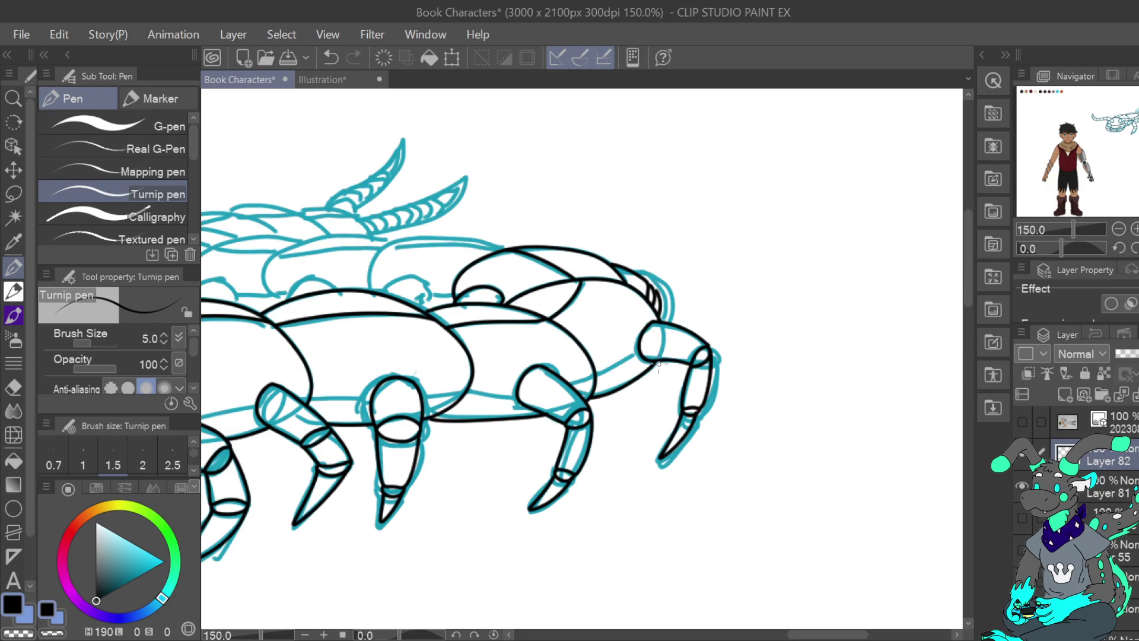
mouse_move(660, 361)
left_mouse_down()
mouse_move(648, 385)
mouse_move(645, 372)
left_mouse_up()
Ink the arched outline of the back row's second segment, redrawing it on the mirrored and rotated canvas.
left_click_drag(829, 133, 999, 143)
mouse_move(662, 252)
left_mouse_down()
mouse_move(575, 246)
mouse_move(545, 269)
mouse_move(538, 303)
left_mouse_up()
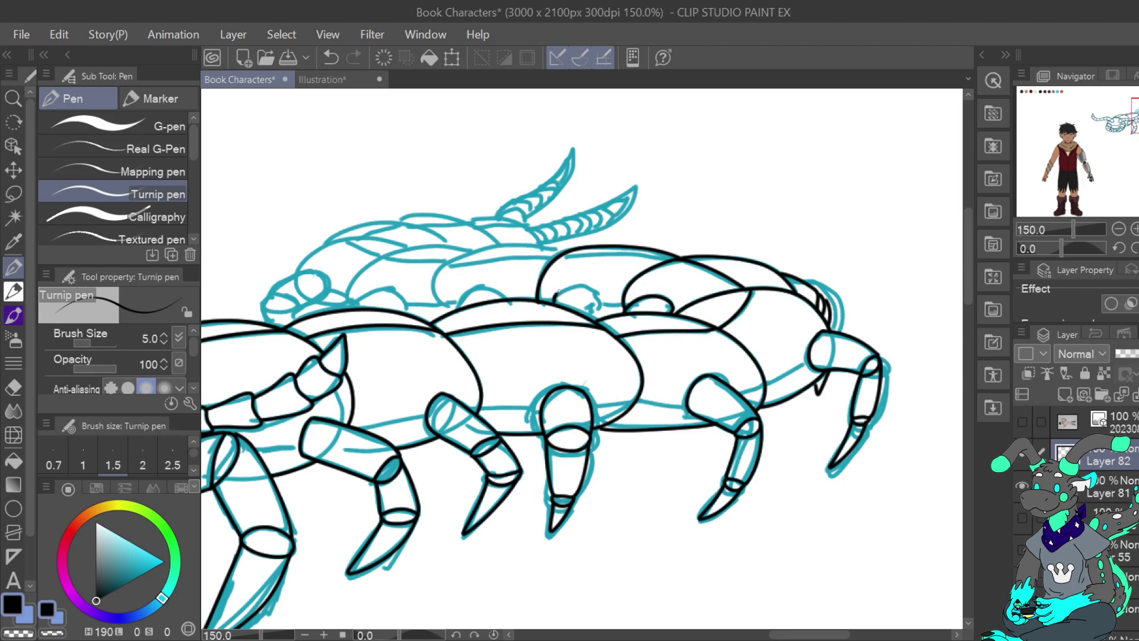
left_click_drag(582, 286, 596, 295)
left_click(330, 57)
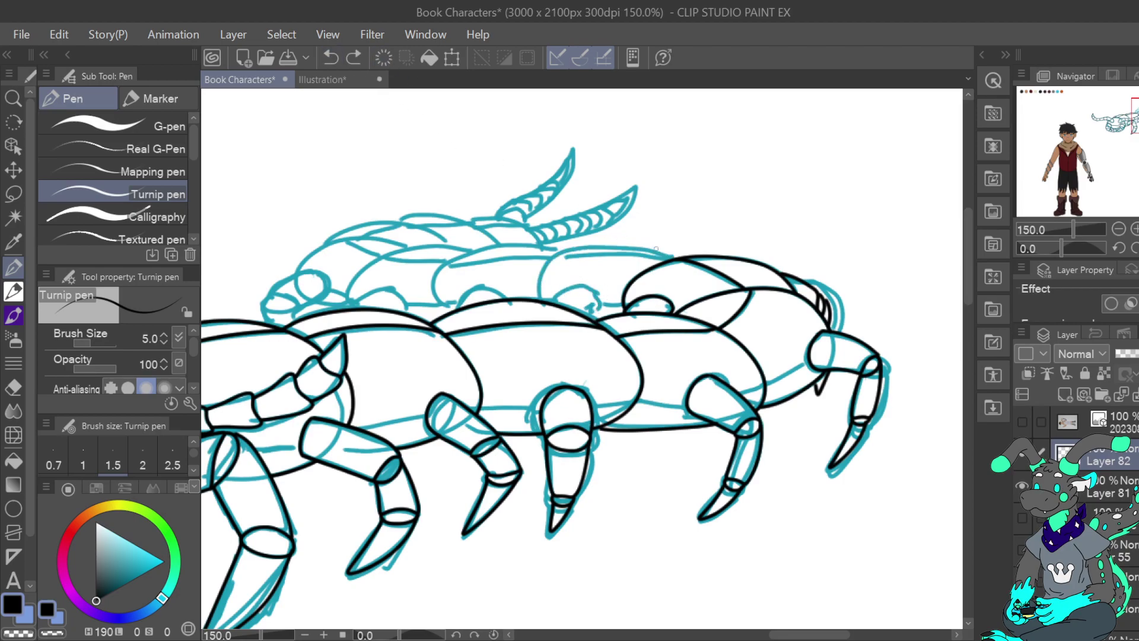
key("h")
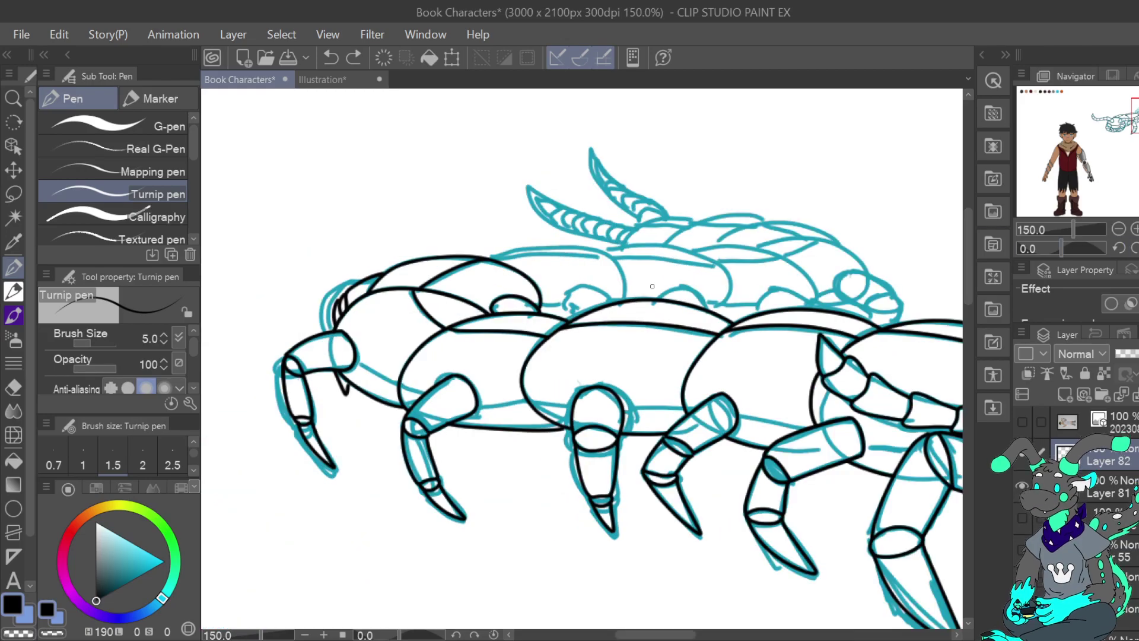
left_click(1118, 248)
left_click(1118, 248)
left_click(1119, 248)
left_click(1120, 248)
left_click(1120, 248)
left_click(1119, 248)
left_click(1119, 248)
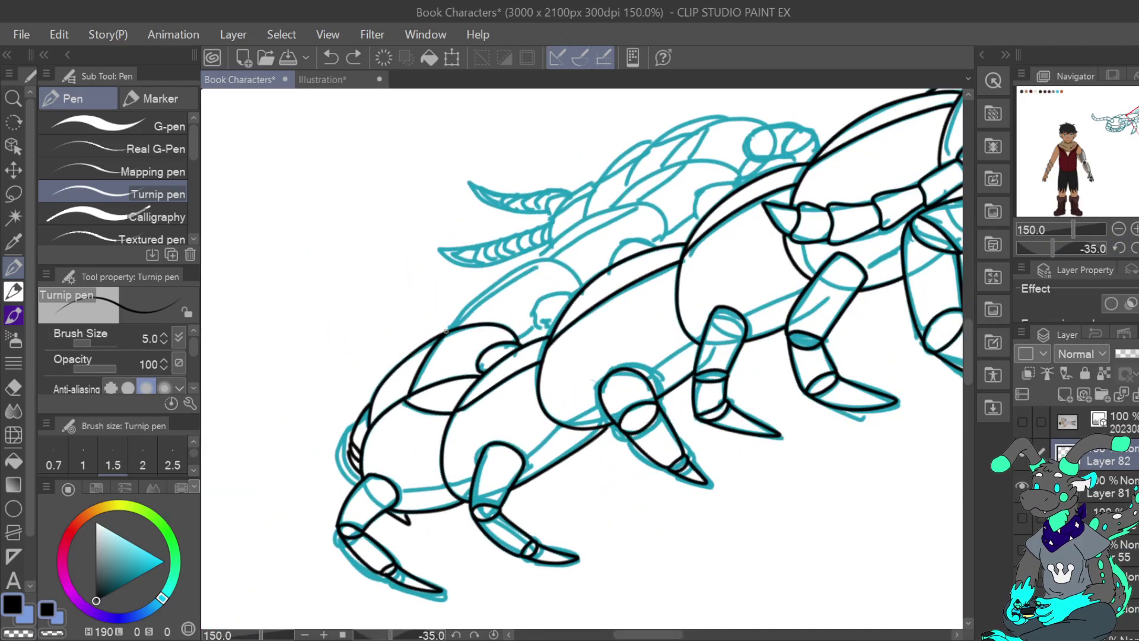
mouse_move(444, 329)
left_mouse_down()
mouse_move(501, 279)
mouse_move(547, 261)
mouse_move(583, 289)
left_mouse_up()
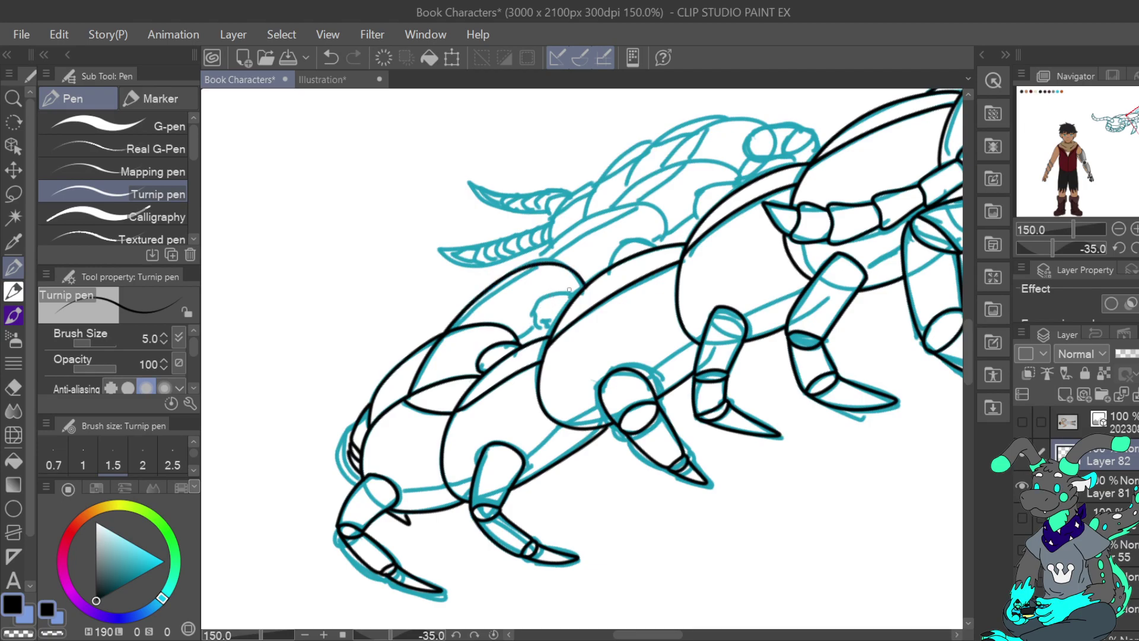
left_click(1135, 248)
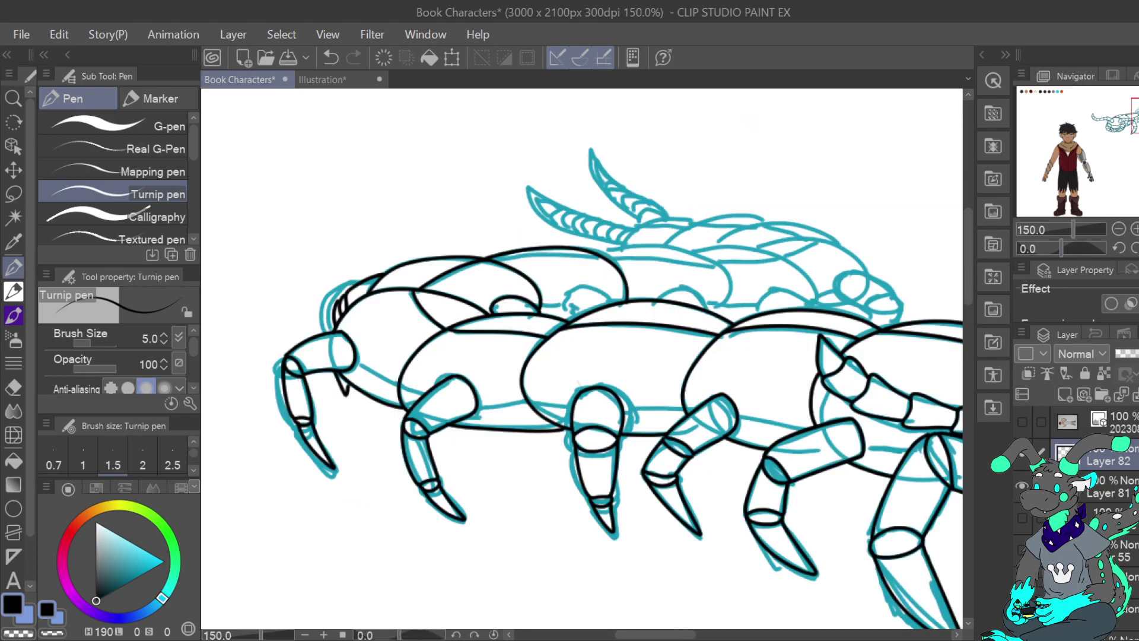
key("h")
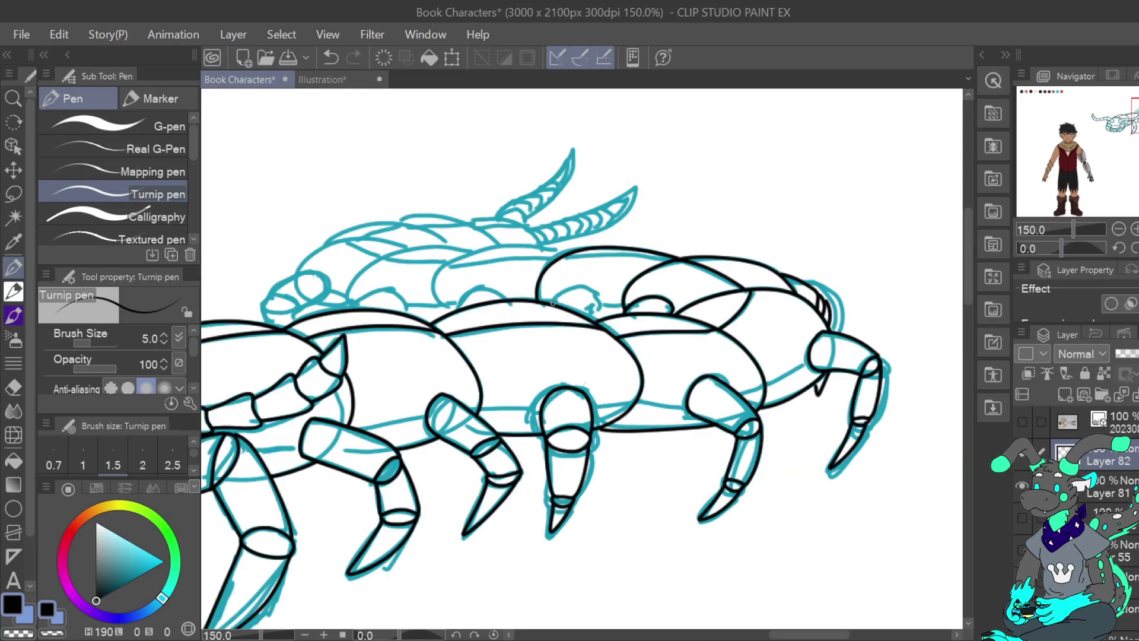
Ink the rounded leg bump on the back row's second segment, redrawing it once, and add the segment's ridge line.
mouse_move(555, 294)
left_mouse_down()
mouse_move(581, 283)
mouse_move(602, 298)
mouse_move(591, 320)
left_mouse_up()
left_click(330, 57)
mouse_move(555, 304)
left_mouse_down()
mouse_move(583, 290)
mouse_move(591, 323)
left_mouse_up()
left_click(1138, 248)
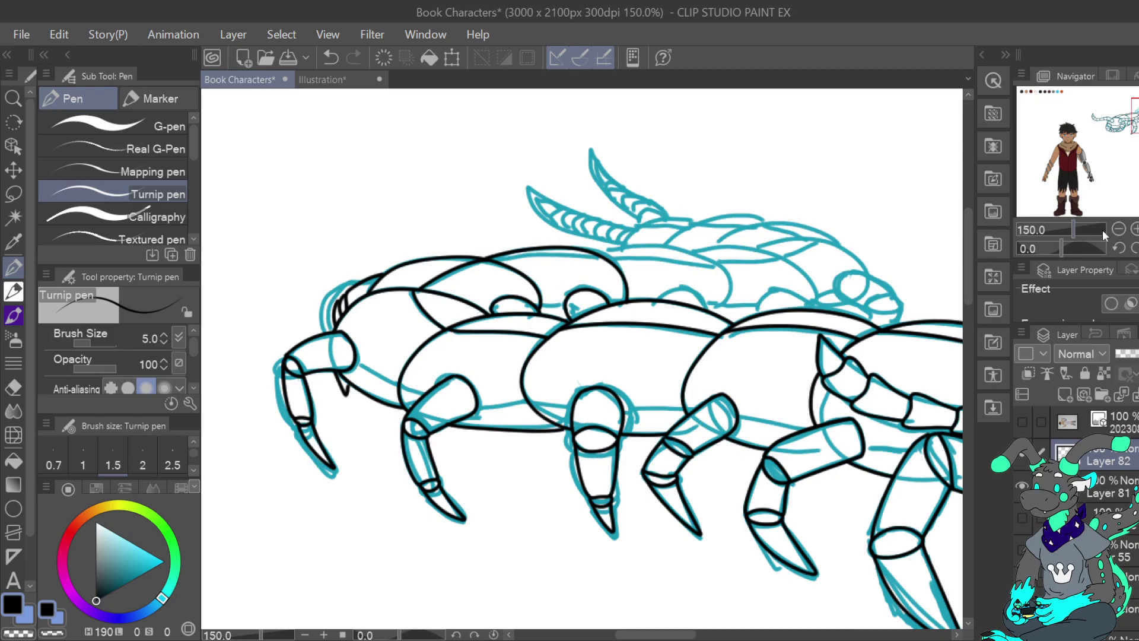
left_click(1118, 248)
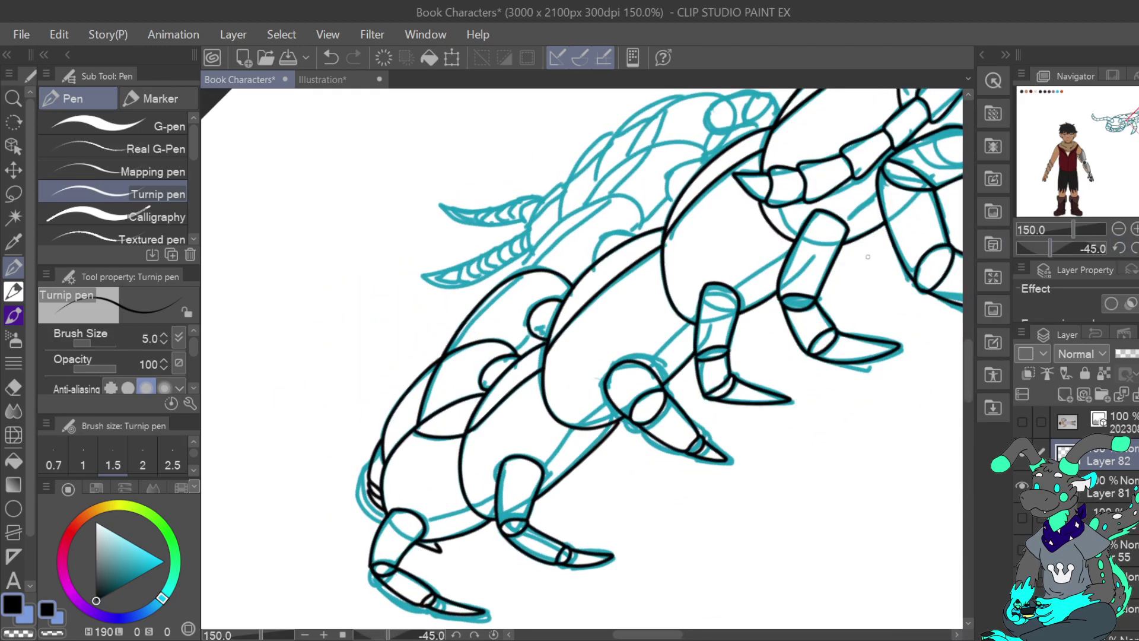
left_click_drag(452, 353, 526, 274)
Ink the arched outline of the back row's third segment, redrawing it until it fits, and add its rounded leg bump.
mouse_move(515, 277)
left_mouse_down()
mouse_move(592, 202)
mouse_move(625, 198)
mouse_move(646, 232)
left_mouse_up()
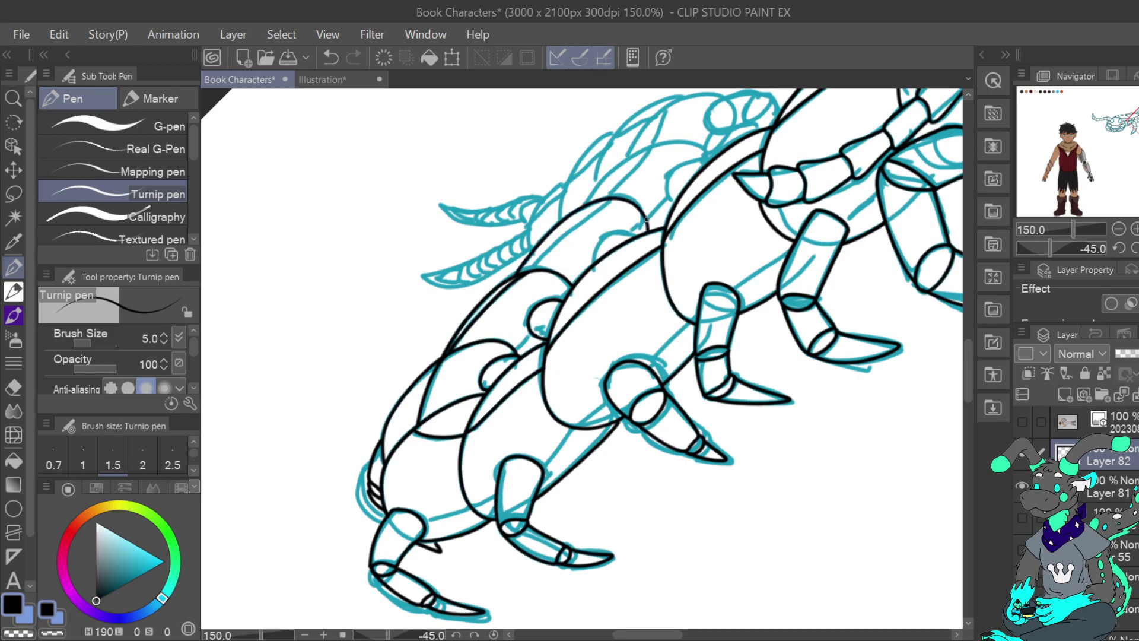
left_click(331, 57)
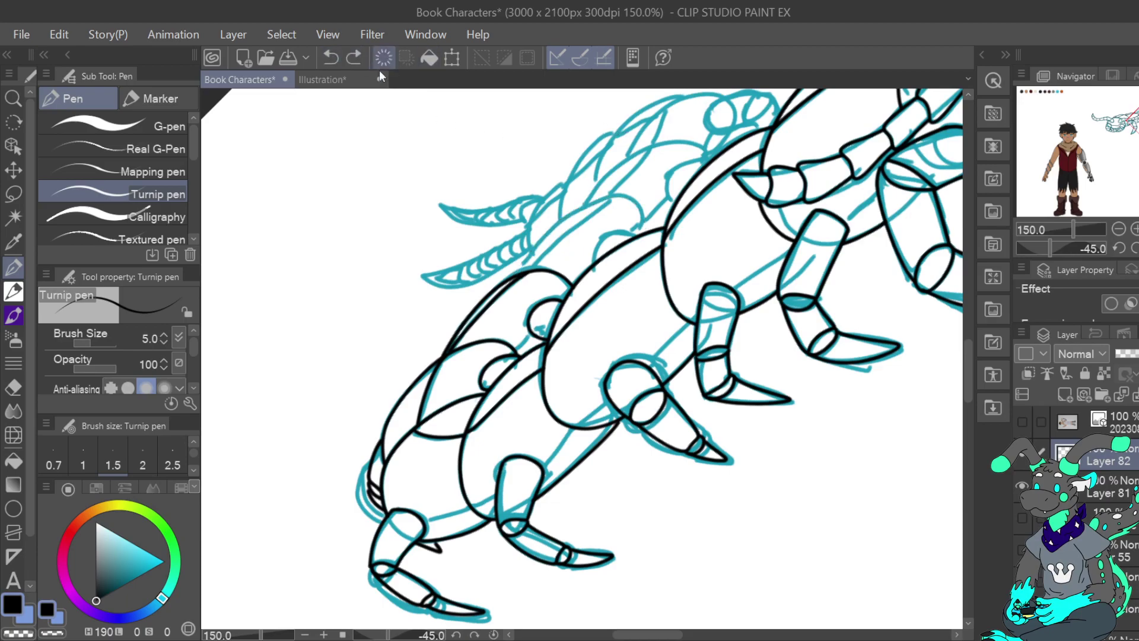
mouse_move(517, 273)
left_mouse_down()
mouse_move(596, 201)
mouse_move(634, 201)
mouse_move(659, 234)
left_mouse_up()
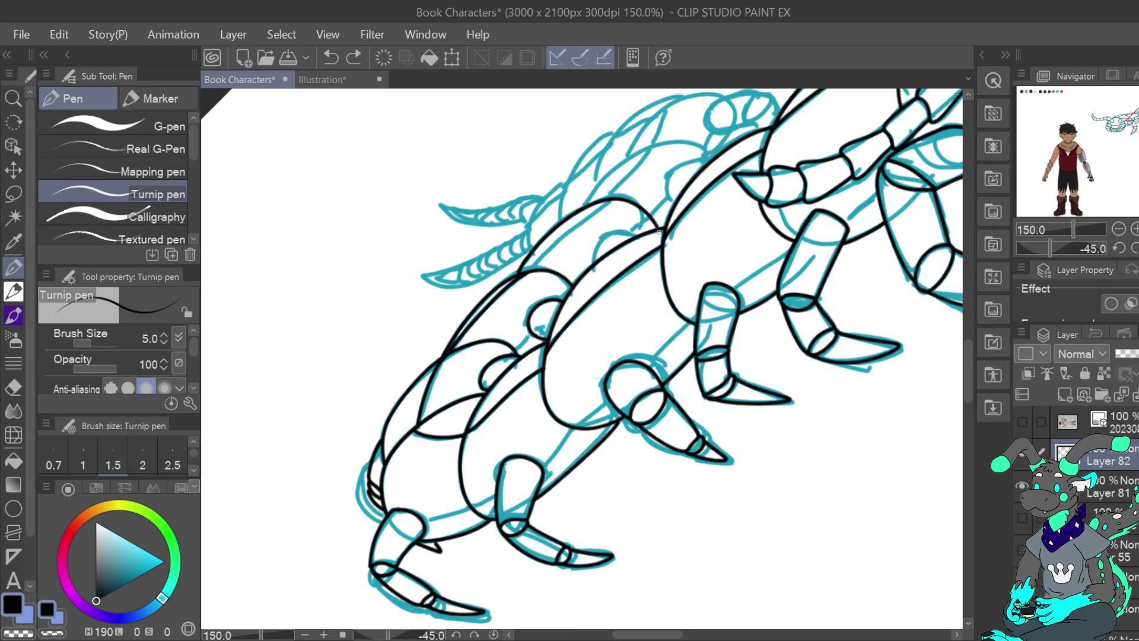
key("ctrl+z")
mouse_move(516, 274)
left_mouse_down()
mouse_move(596, 202)
mouse_move(631, 202)
mouse_move(655, 235)
left_mouse_up()
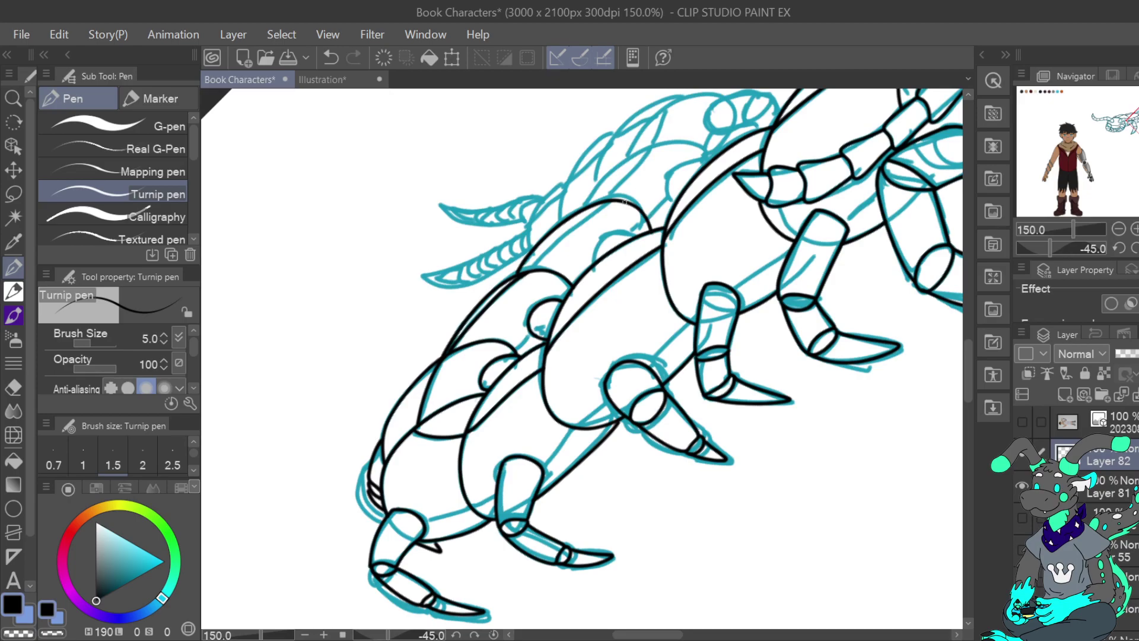
mouse_move(594, 263)
left_mouse_down()
mouse_move(603, 242)
mouse_move(636, 236)
left_mouse_up()
Ink the arched outline and rounded leg bump of the back row's fourth segment, redrawing the outline to fit the sketch.
mouse_move(582, 209)
left_mouse_down()
mouse_move(620, 163)
mouse_move(659, 143)
mouse_move(694, 146)
left_mouse_up()
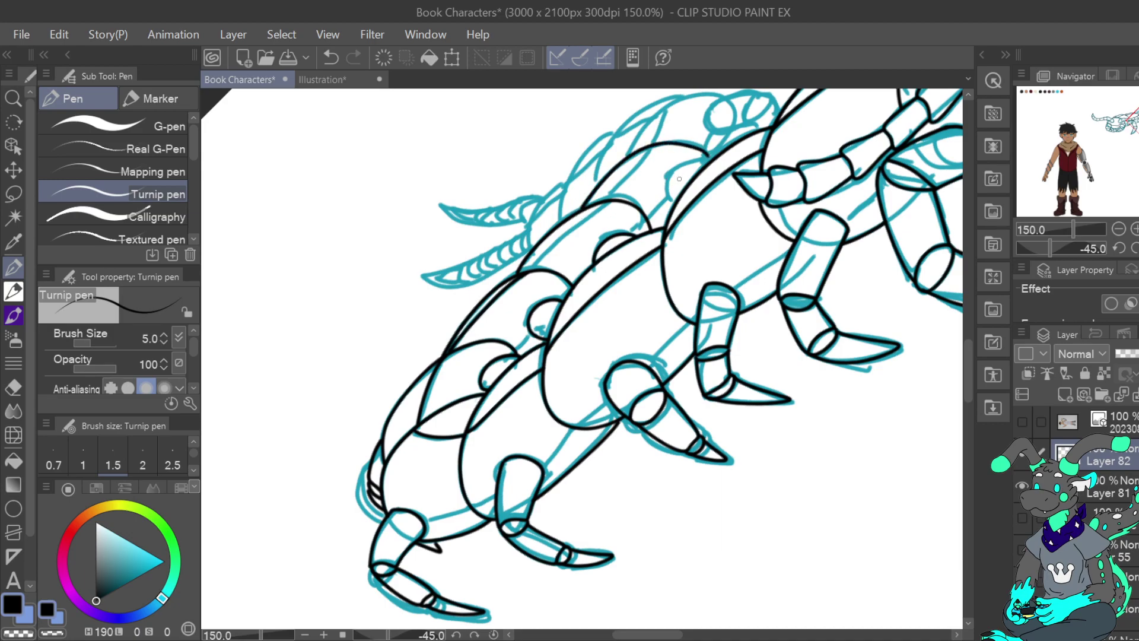
mouse_move(669, 196)
left_mouse_down()
mouse_move(675, 170)
mouse_move(709, 162)
left_mouse_up()
key("ctrl+z")
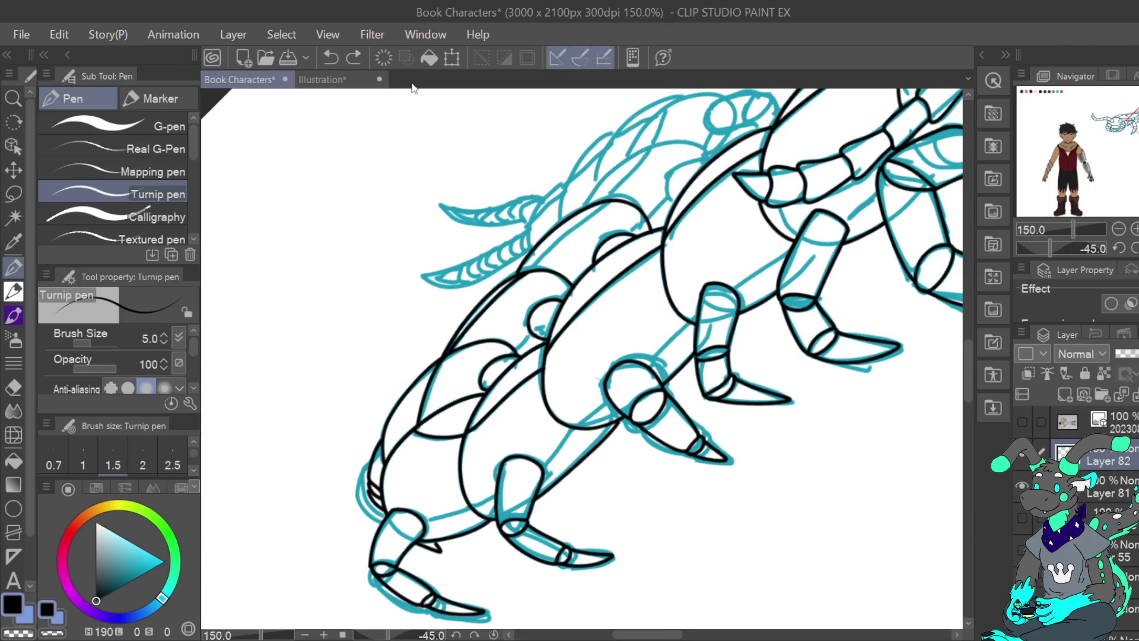
mouse_move(586, 208)
left_mouse_down()
mouse_move(621, 164)
mouse_move(659, 146)
mouse_move(709, 155)
left_mouse_up()
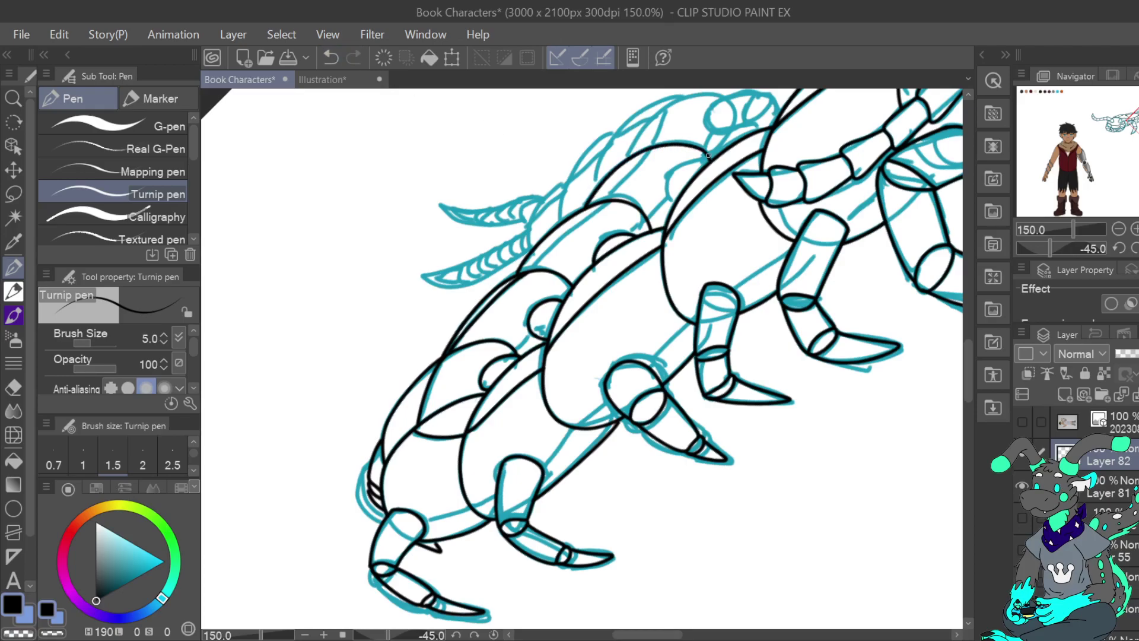
mouse_move(676, 202)
left_mouse_down()
mouse_move(668, 177)
mouse_move(706, 162)
left_mouse_up()
Ink the ridge lines along the back-row segments just outlined, and mirror the canvas view.
left_click_drag(533, 263, 605, 203)
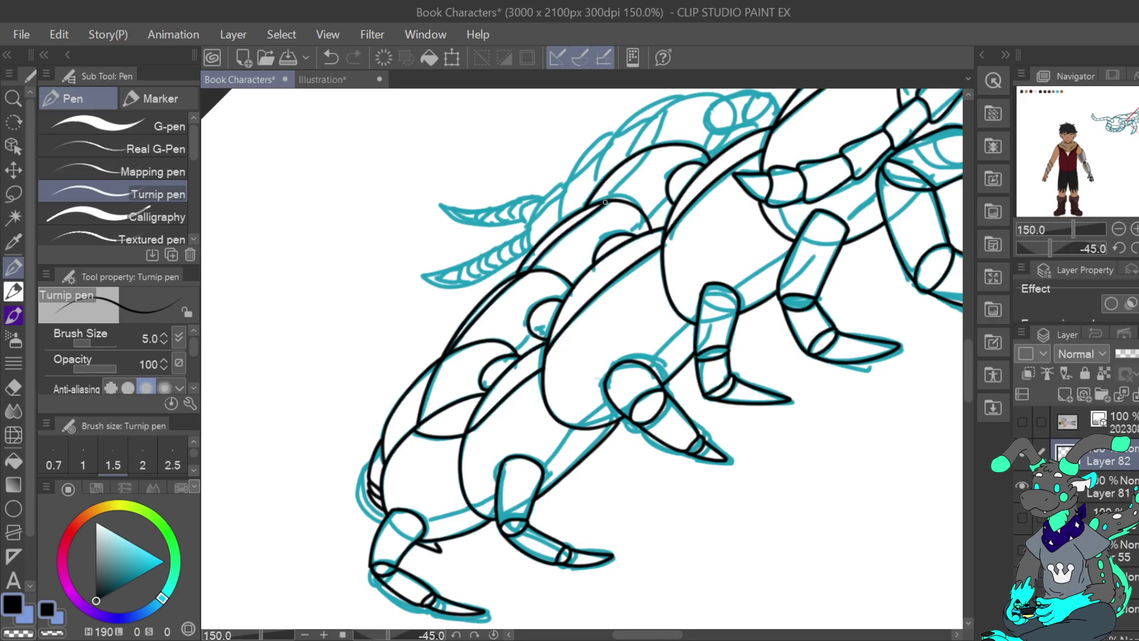
mouse_move(608, 200)
left_mouse_down()
mouse_move(648, 150)
mouse_move(604, 203)
left_mouse_up()
key("ctrl+z")
key("h")
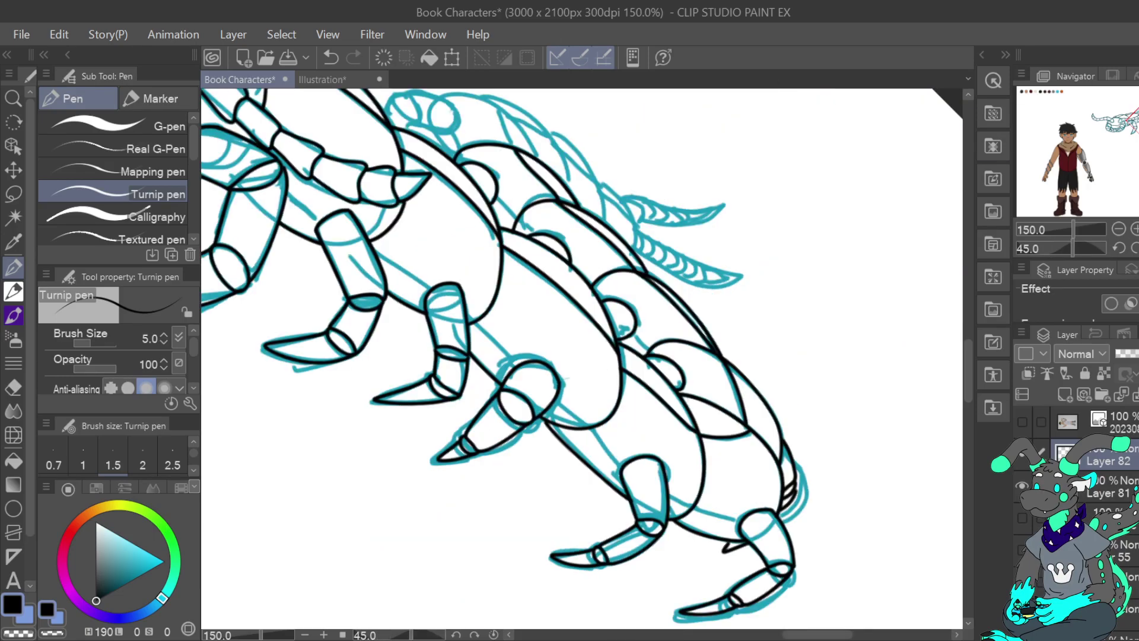
Ink the arched outline of the back row's fifth segment and its two rounded leg joints.
key("minus")
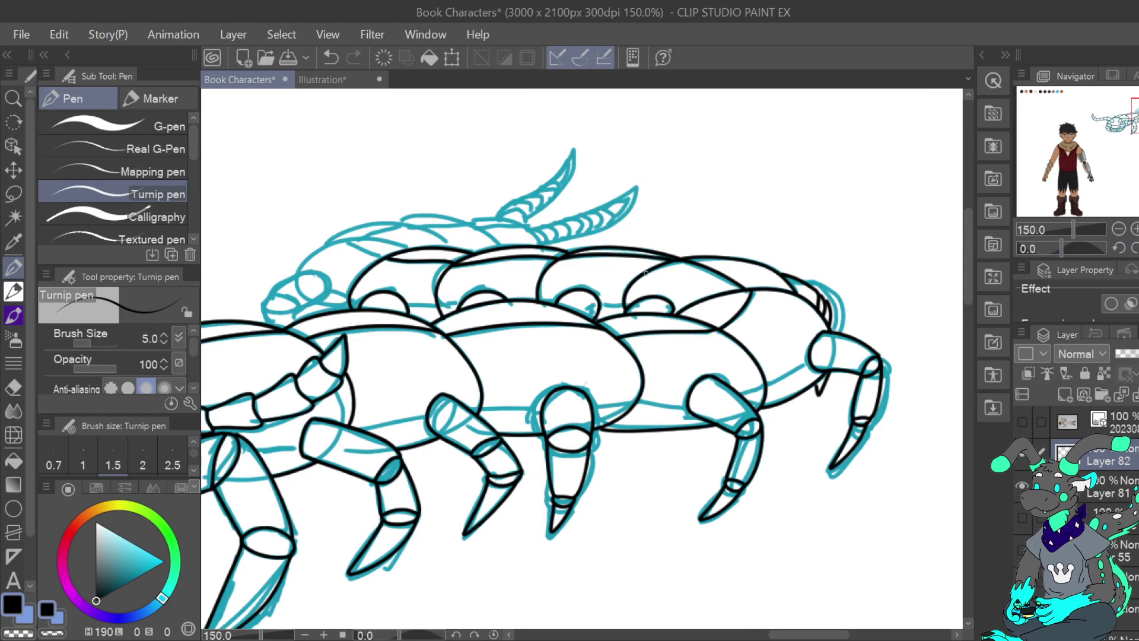
key("h")
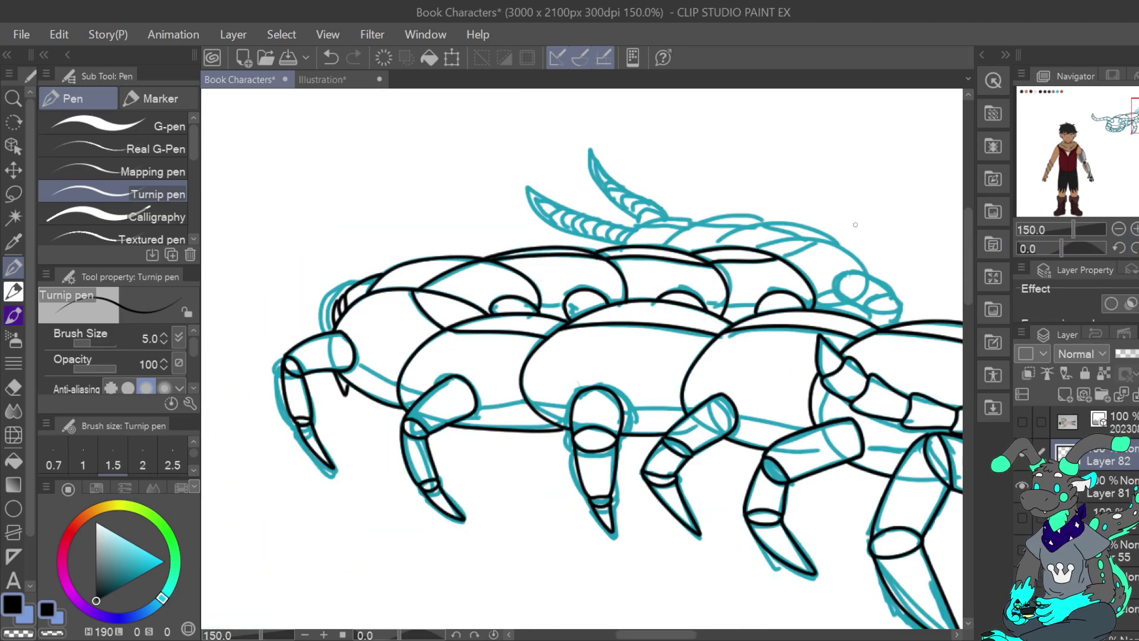
left_click(1119, 247)
left_click(1118, 247)
mouse_move(703, 194)
left_mouse_down()
mouse_move(791, 166)
mouse_move(823, 182)
mouse_move(800, 190)
mouse_move(800, 212)
mouse_move(838, 215)
mouse_move(855, 196)
mouse_move(827, 181)
mouse_move(847, 204)
mouse_move(837, 214)
mouse_move(854, 195)
left_mouse_up()
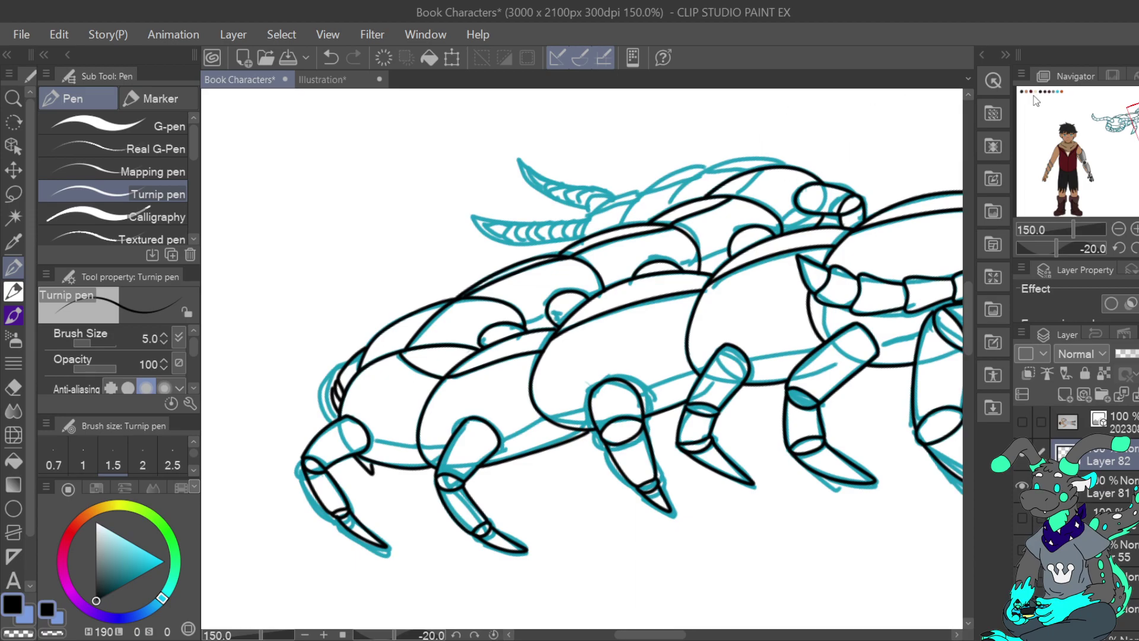
Ink the overlapping arched outlines of the tail segments behind the back row, up to the base of the tail prongs.
left_click(1138, 248)
left_click(1138, 248)
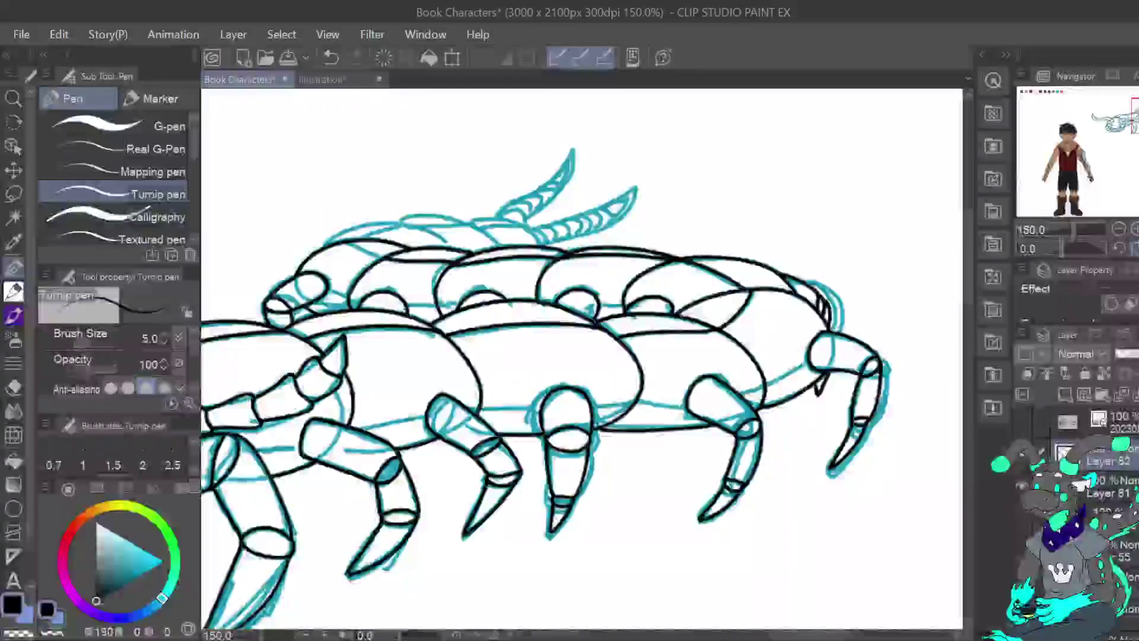
left_click(1118, 249)
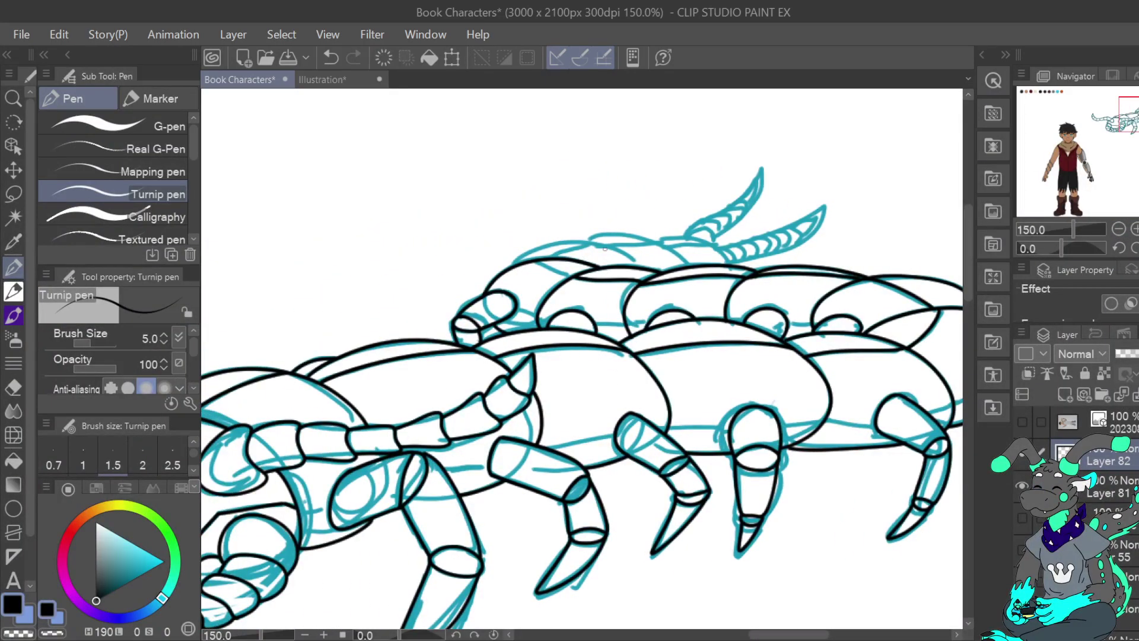
left_click(1118, 249)
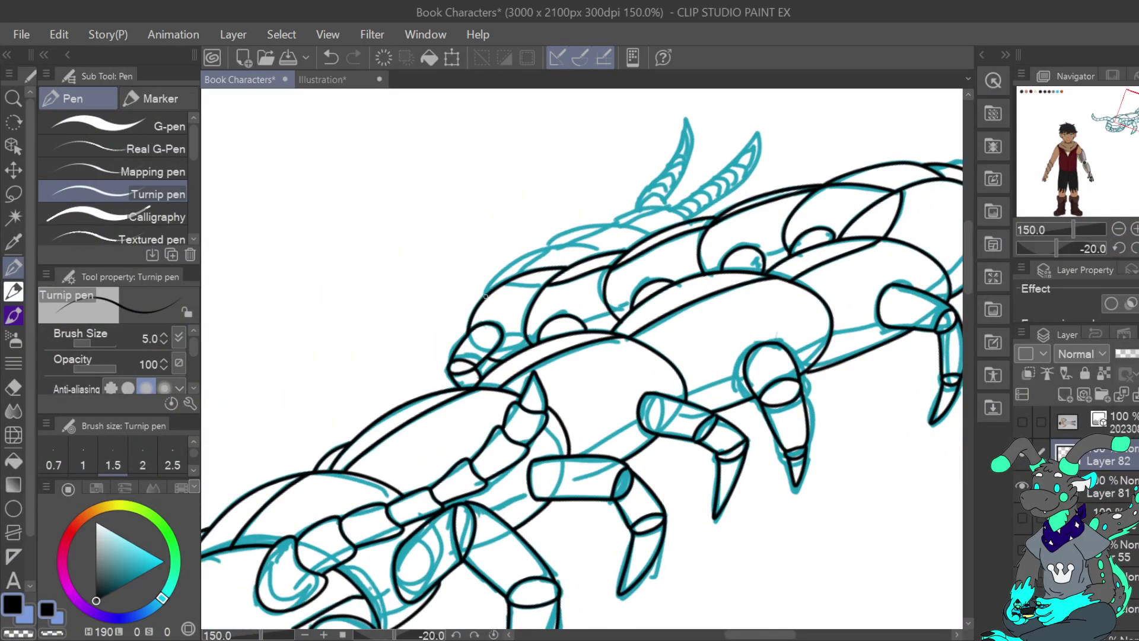
mouse_move(489, 290)
left_mouse_down()
mouse_move(537, 253)
mouse_move(573, 244)
mouse_move(602, 255)
mouse_move(579, 230)
mouse_move(640, 236)
mouse_move(627, 215)
mouse_move(657, 208)
mouse_move(690, 219)
left_mouse_up()
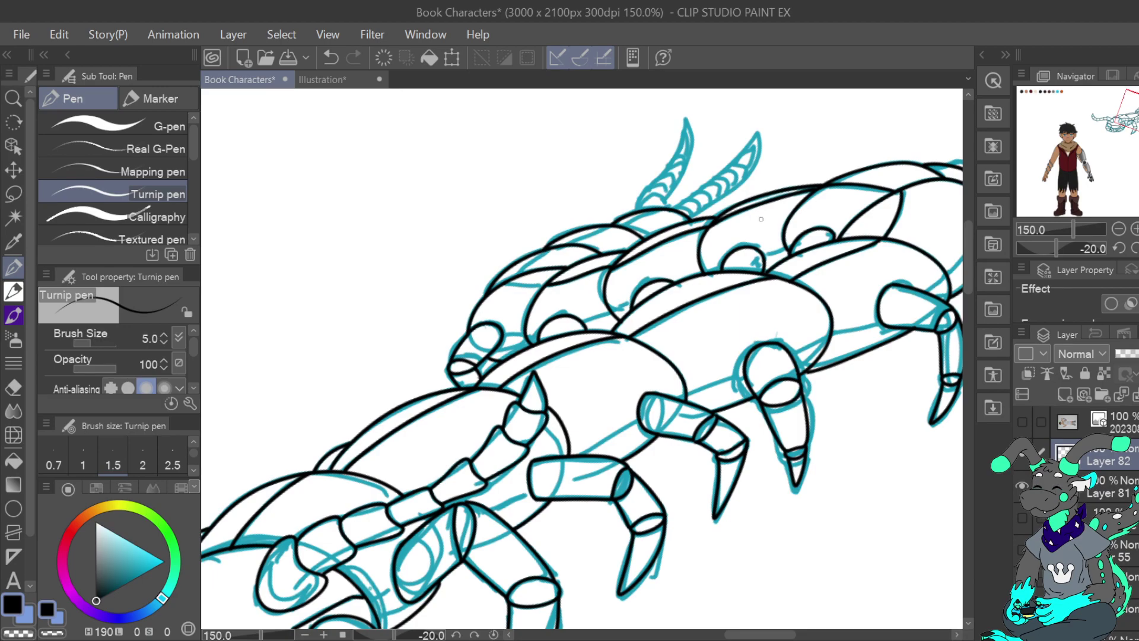
Ink the short curved dividing line on the nearest tail segment behind the back row.
left_click(1137, 247)
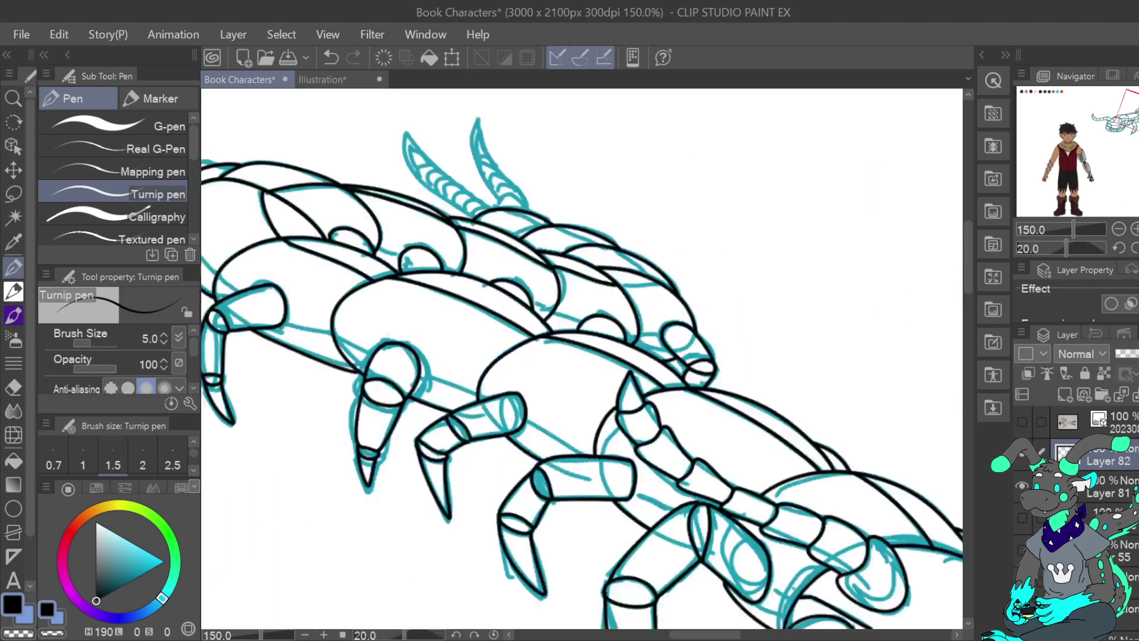
left_click(1119, 248)
left_click(1119, 248)
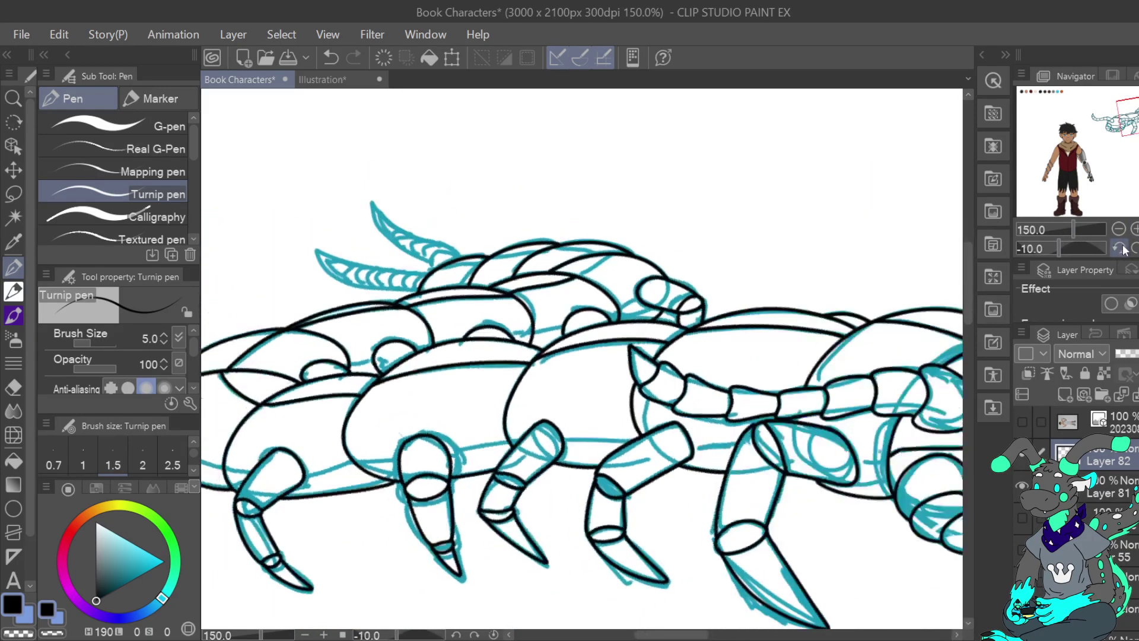
left_click_drag(573, 278, 609, 256)
key("h")
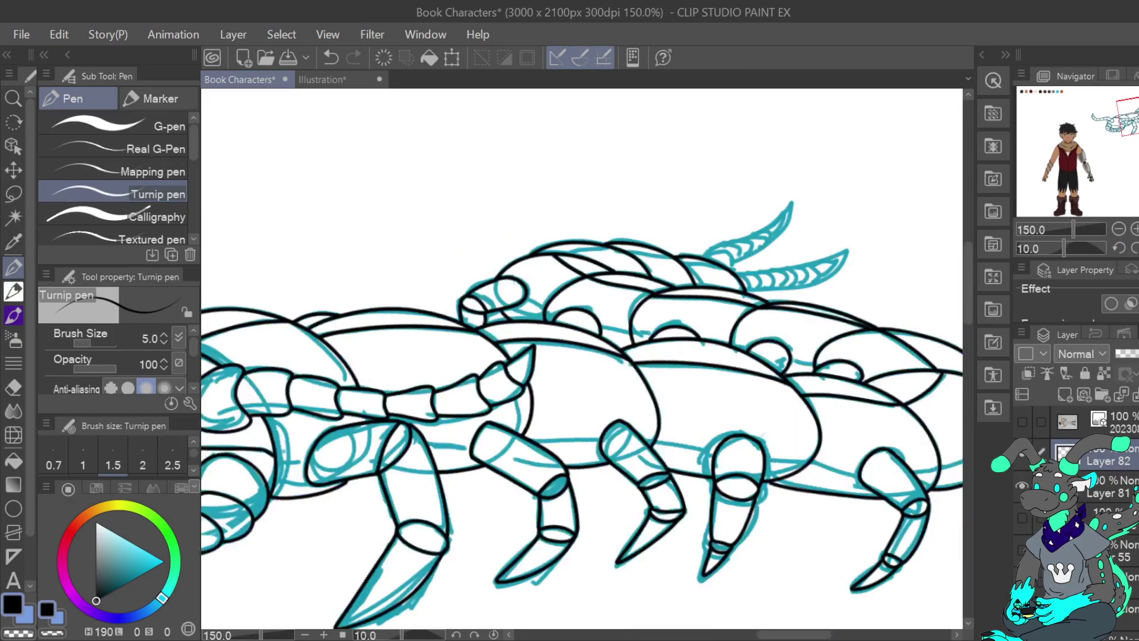
Ink the ridge lines along the tail segments up to the prong base, redrawing them to fit the sketch.
left_click(1119, 248)
left_click(1119, 248)
left_click(1118, 248)
left_click(1119, 248)
left_click(1119, 248)
left_click(1118, 248)
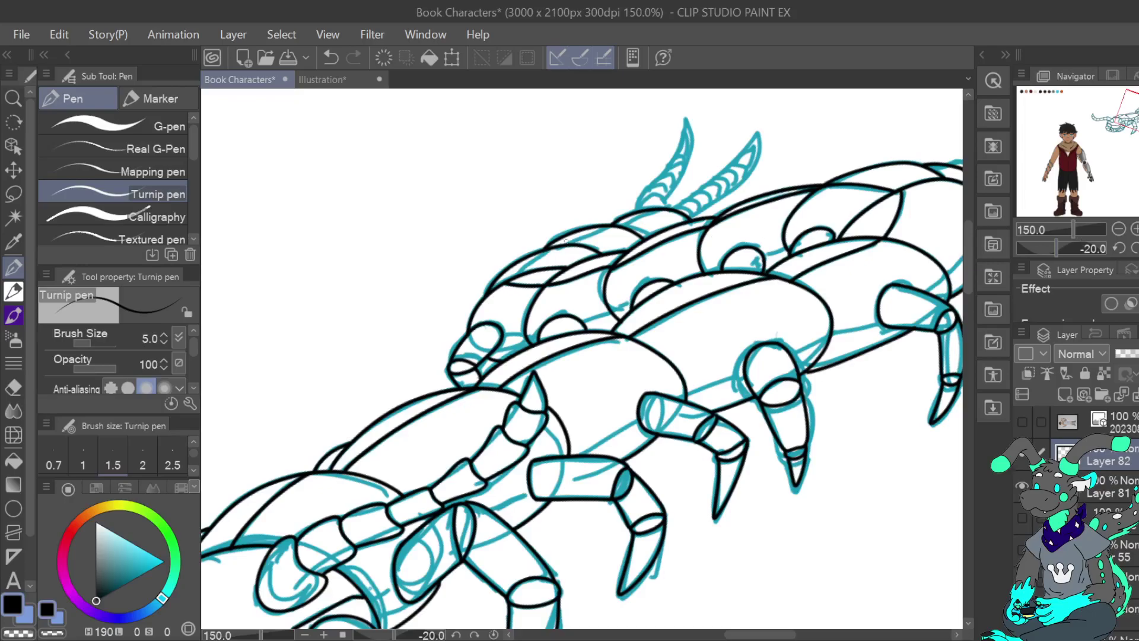
left_click_drag(516, 272, 664, 207)
left_click(338, 55)
left_click(338, 55)
left_click(339, 55)
mouse_move(511, 278)
left_mouse_down()
mouse_move(615, 222)
mouse_move(564, 243)
mouse_move(669, 206)
left_mouse_up()
key("ctrl+z")
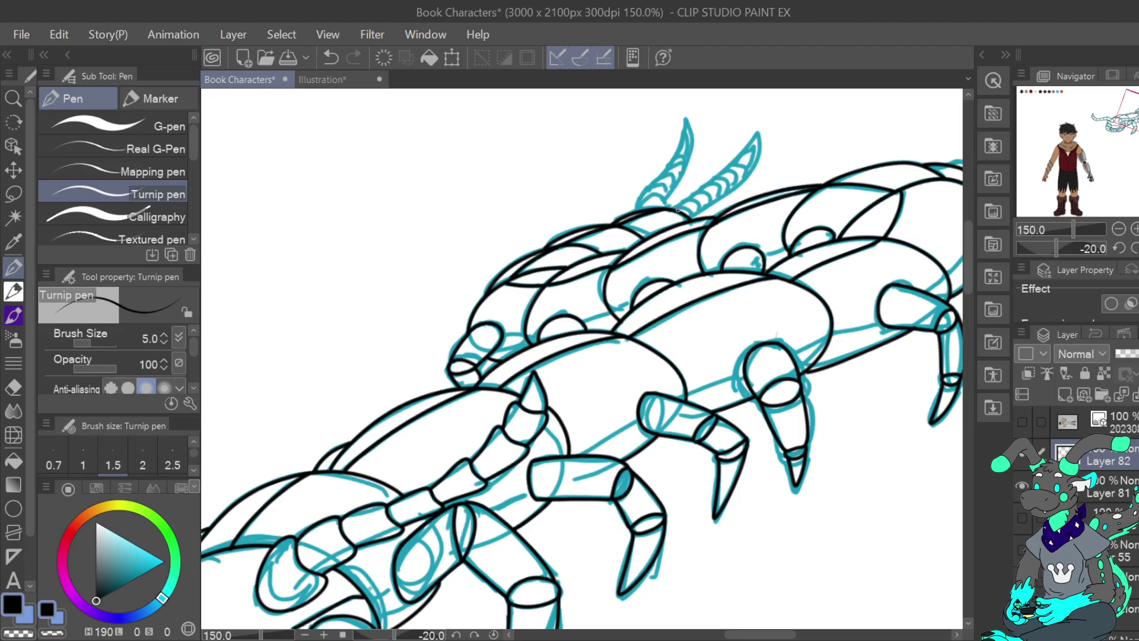
mouse_move(665, 208)
left_mouse_down()
mouse_move(653, 195)
mouse_move(636, 210)
mouse_move(665, 180)
mouse_move(664, 206)
mouse_move(645, 190)
mouse_move(666, 185)
mouse_move(663, 200)
left_mouse_up()
key("ctrl+z")
mouse_move(645, 191)
left_mouse_down()
mouse_move(667, 195)
mouse_move(659, 164)
mouse_move(658, 179)
mouse_move(681, 161)
mouse_move(670, 188)
mouse_move(683, 154)
left_mouse_up()
left_click(332, 56)
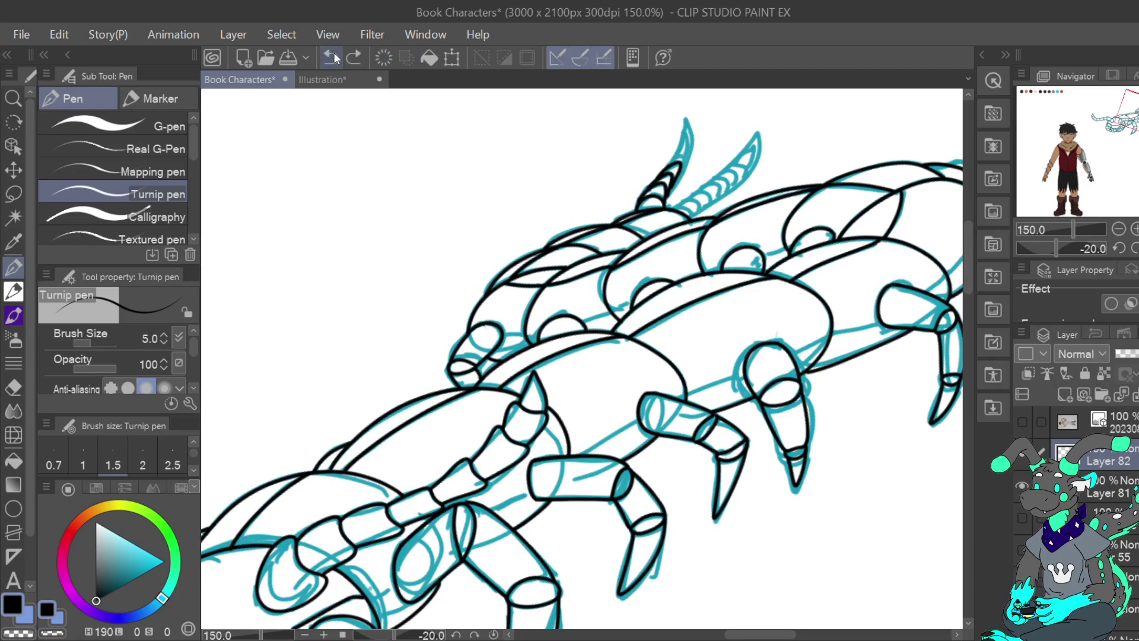
left_click(333, 56)
left_click(333, 56)
mouse_move(638, 211)
left_mouse_down()
mouse_move(645, 197)
mouse_move(667, 209)
left_mouse_up()
key("ctrl+z")
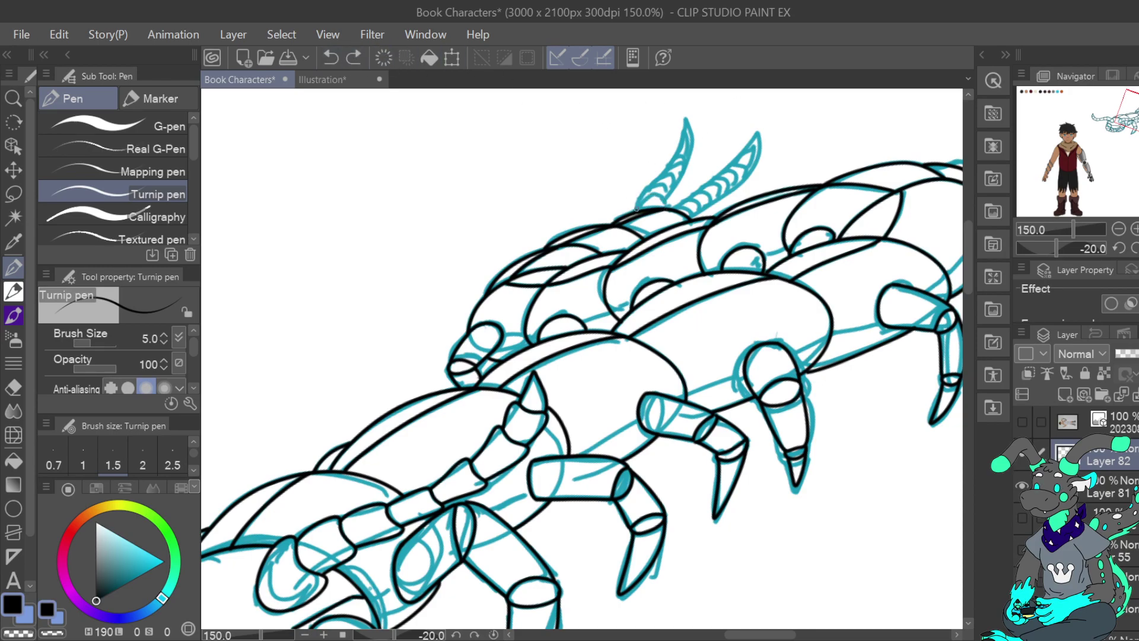
Ink the first curved tail prong with its pointed tip and cross bands, following the blue sketch.
mouse_move(665, 210)
left_mouse_down()
mouse_move(638, 201)
mouse_move(681, 169)
mouse_move(672, 193)
mouse_move(678, 166)
mouse_move(656, 183)
mouse_move(686, 155)
mouse_move(679, 176)
mouse_move(687, 149)
mouse_move(681, 178)
mouse_move(687, 153)
mouse_move(683, 172)
mouse_move(673, 162)
mouse_move(685, 125)
left_mouse_up()
left_click(331, 57)
key("ctrl+z")
key("ctrl+z")
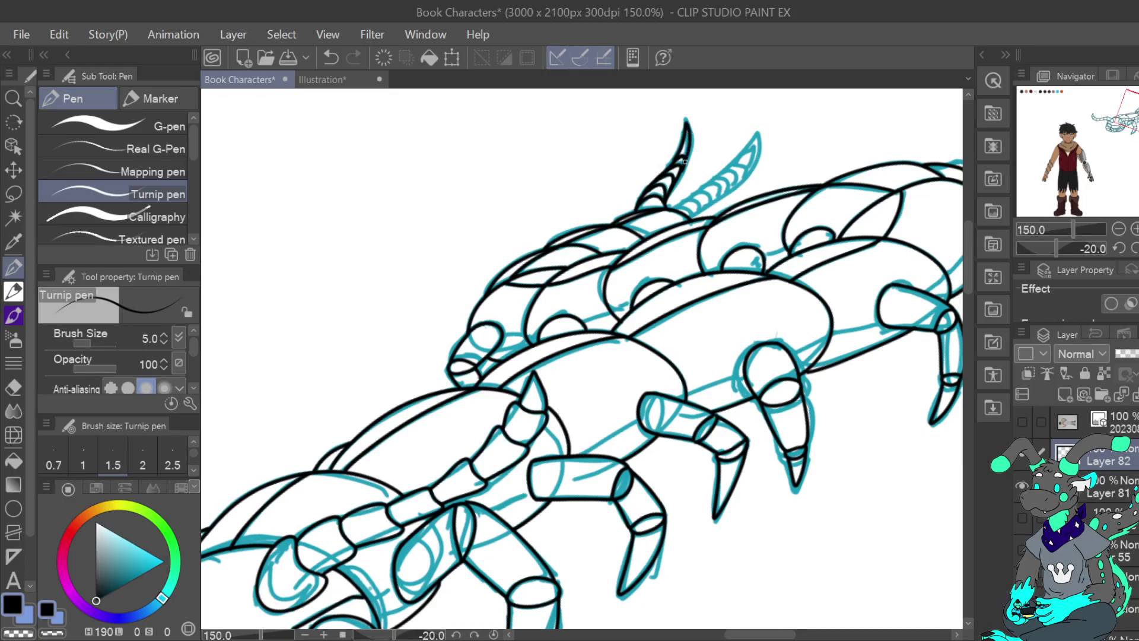
left_click(1119, 248)
left_click(1119, 247)
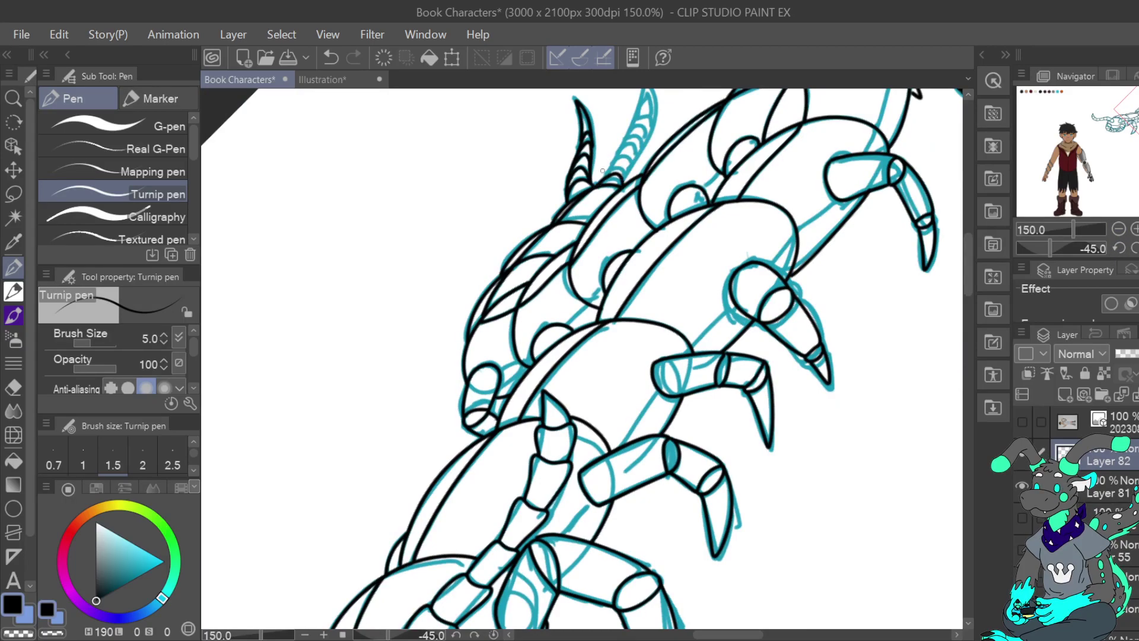
mouse_move(607, 172)
left_mouse_down()
mouse_move(632, 149)
mouse_move(623, 138)
mouse_move(605, 171)
mouse_move(628, 151)
mouse_move(626, 175)
mouse_move(623, 144)
mouse_move(616, 157)
mouse_move(638, 129)
mouse_move(633, 140)
left_mouse_up()
left_click(330, 58)
key("ctrl+z")
left_click_drag(617, 158, 641, 129)
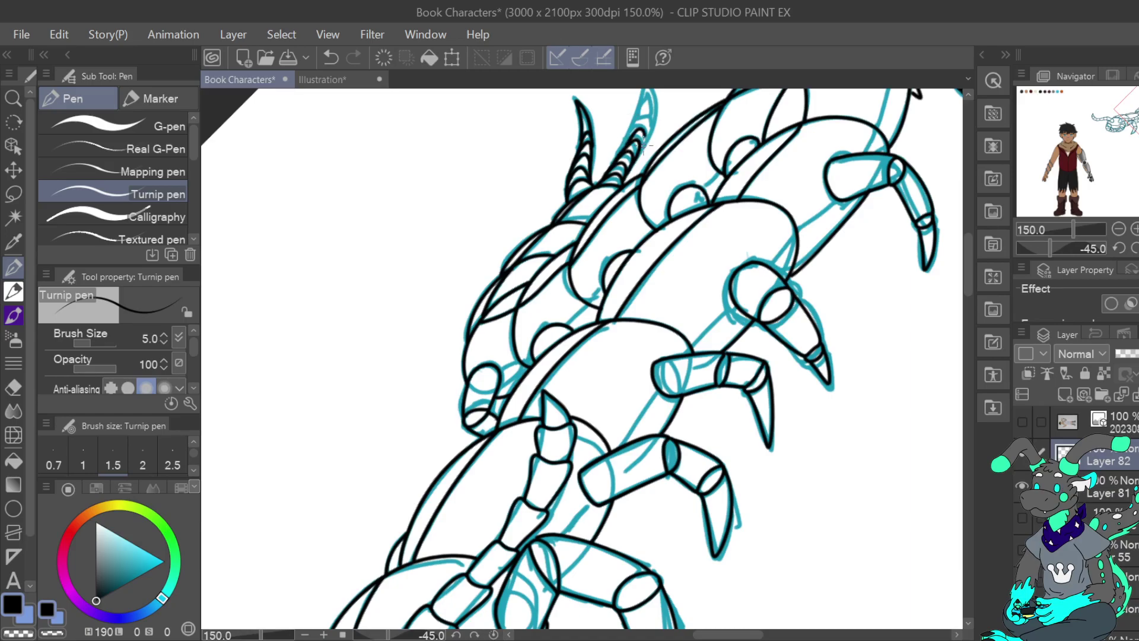
key("ctrl+z")
key("ctrl+z")
mouse_move(618, 158)
left_mouse_down()
mouse_move(631, 137)
mouse_move(633, 156)
left_mouse_up()
left_click(330, 57)
left_click_drag(1132, 112, 1134, 106)
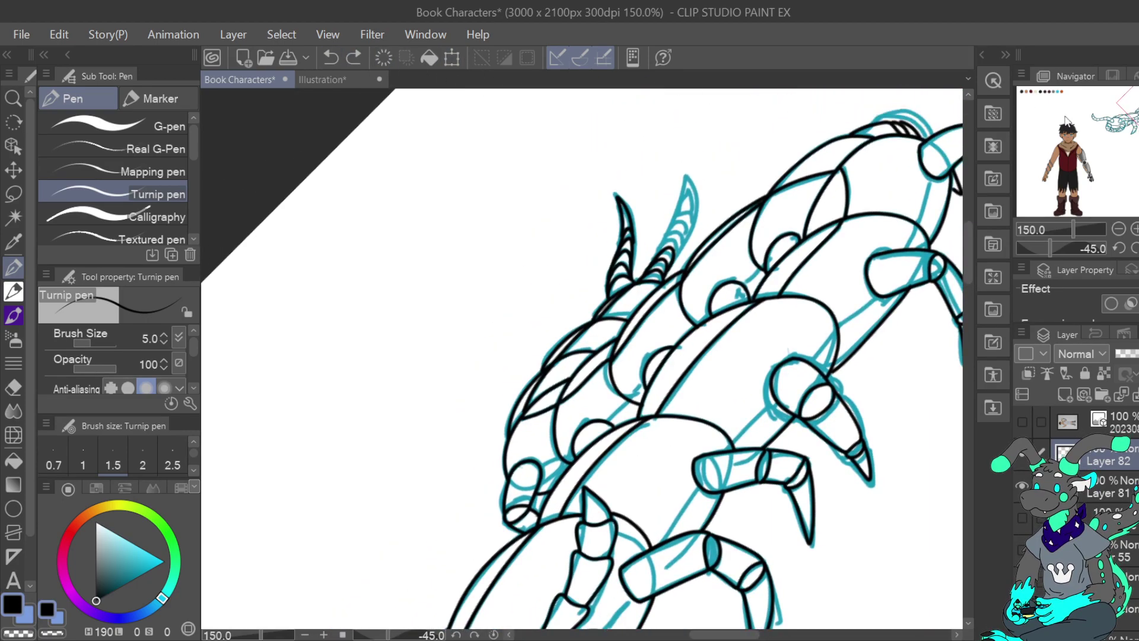
mouse_move(658, 250)
left_mouse_down()
mouse_move(680, 236)
mouse_move(672, 252)
mouse_move(669, 239)
mouse_move(672, 260)
left_mouse_up()
key("ctrl+z")
left_click(336, 60)
left_click(336, 60)
left_click(334, 59)
left_click(334, 59)
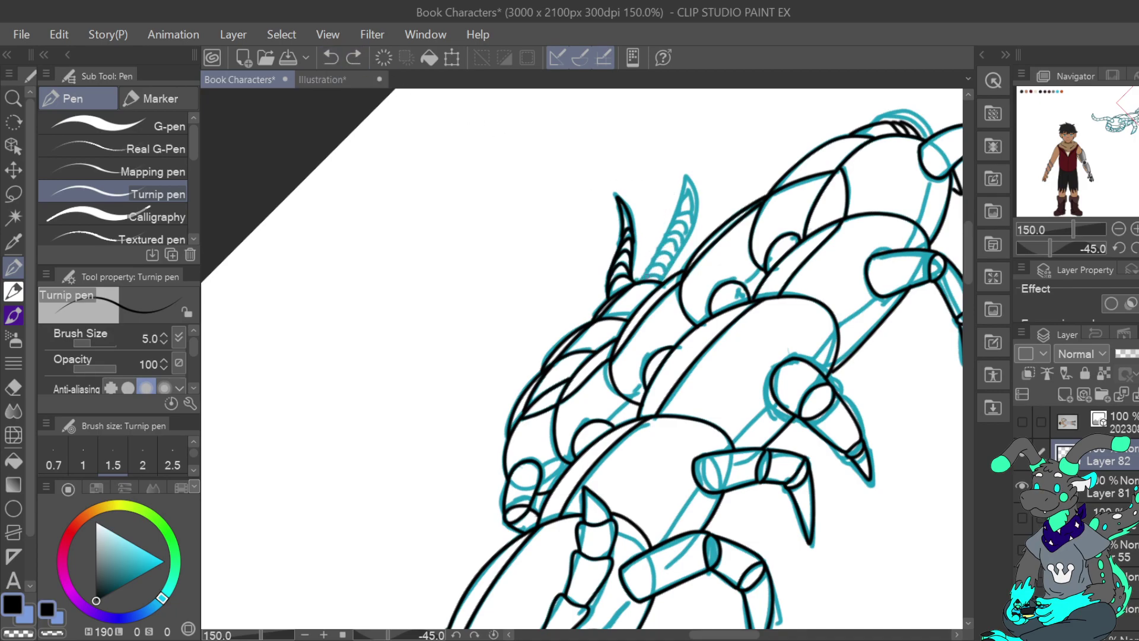
Ink the second curved tail prong with its pointed tip and the cross bands along its length.
mouse_move(658, 272)
left_mouse_down()
mouse_move(663, 282)
mouse_move(657, 257)
mouse_move(671, 256)
mouse_move(667, 270)
mouse_move(669, 239)
mouse_move(679, 244)
mouse_move(670, 249)
mouse_move(668, 232)
mouse_move(683, 235)
mouse_move(682, 247)
mouse_move(676, 256)
mouse_move(676, 219)
mouse_move(693, 218)
mouse_move(686, 236)
mouse_move(688, 181)
mouse_move(691, 209)
left_mouse_up()
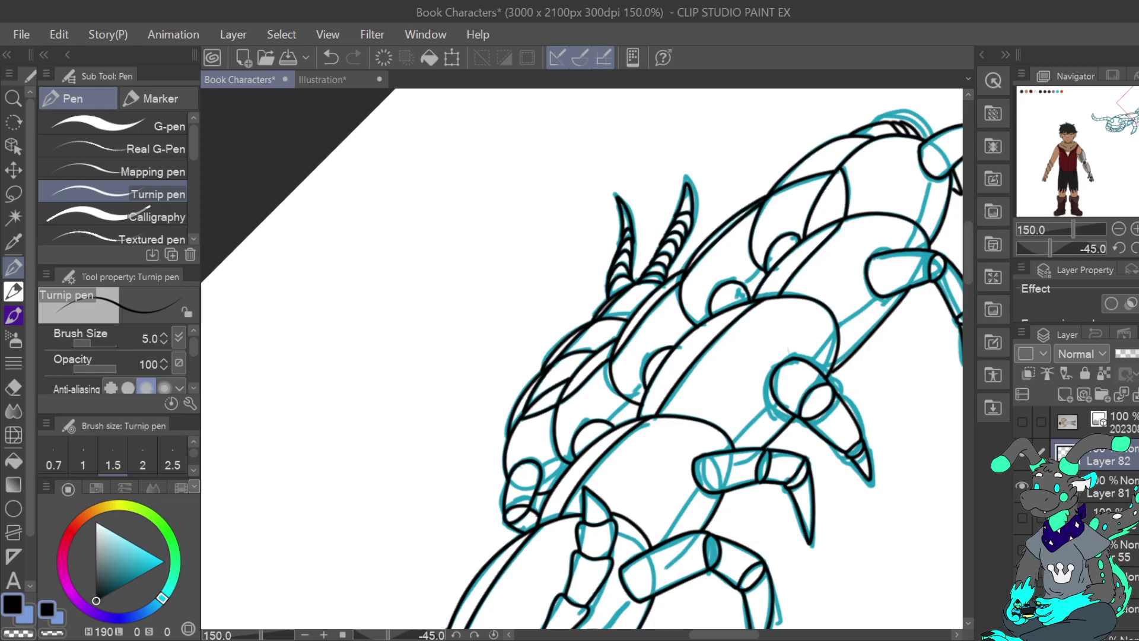
Ink the inner belly line between the front row's foremost legs, redrawing the strokes to follow the sketch.
key("ctrl+at")
left_click_drag(1138, 113, 1130, 131)
left_click_drag(1115, 246, 1101, 244)
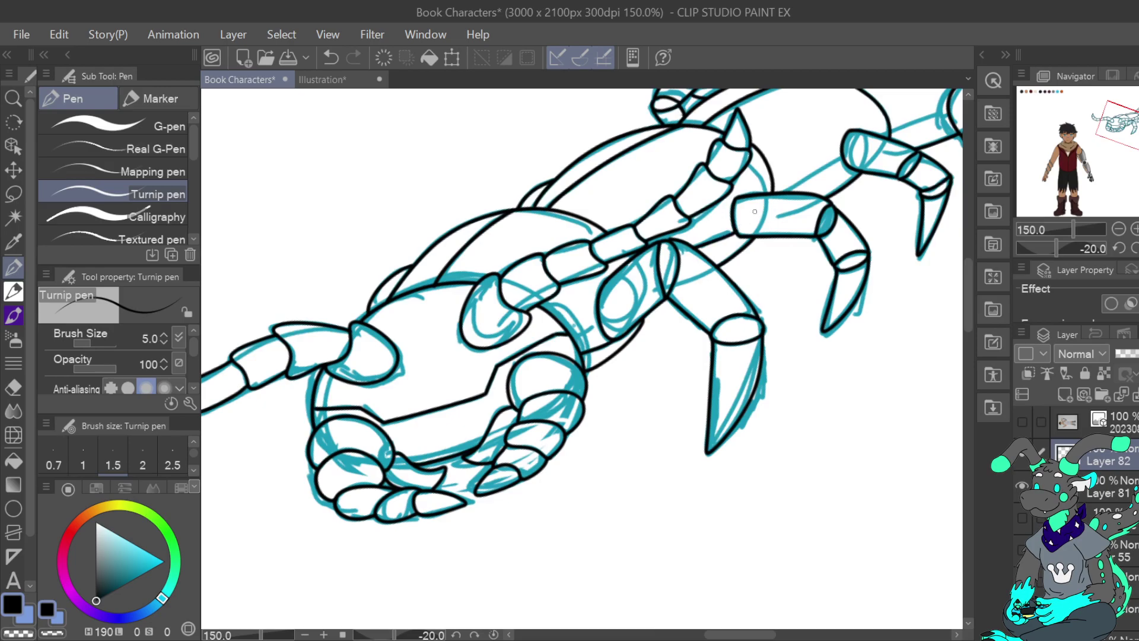
left_click(340, 59)
left_click_drag(703, 256, 743, 233)
left_click(332, 58)
left_click_drag(612, 338, 578, 358)
key("ctrl+z")
left_click_drag(592, 349, 579, 358)
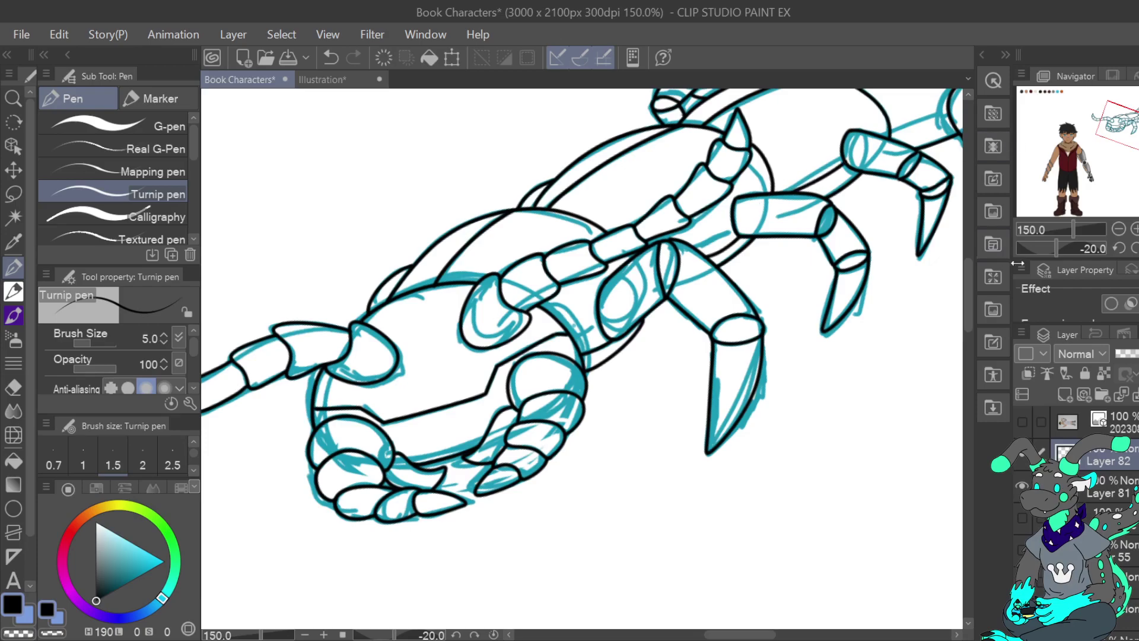
left_click(327, 60)
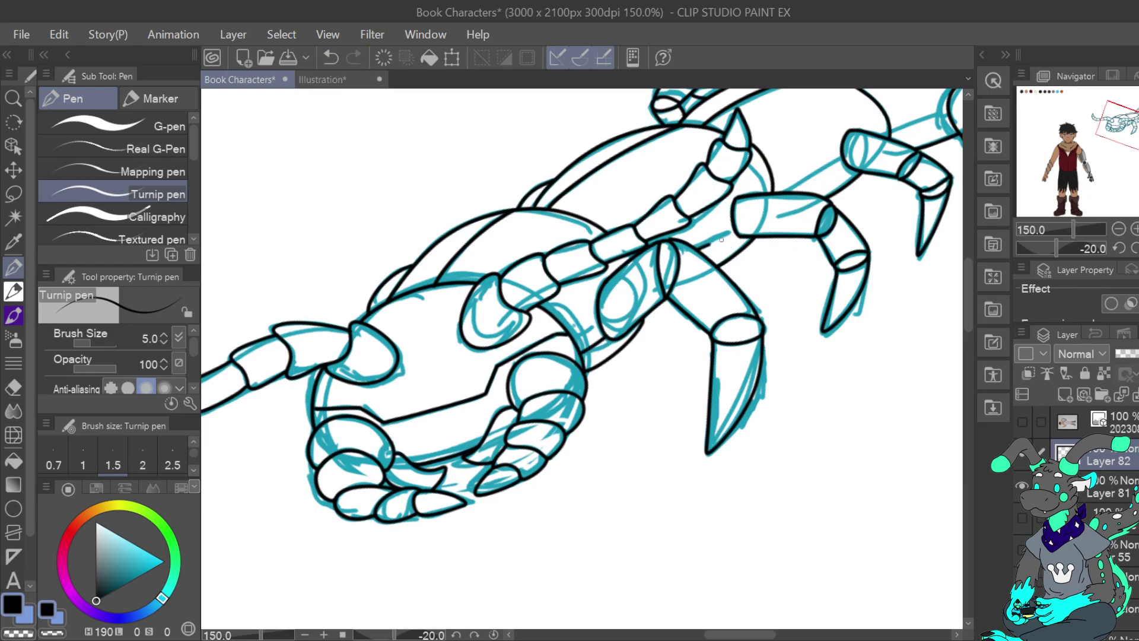
left_click(330, 58)
mouse_move(811, 183)
left_mouse_down()
mouse_move(845, 159)
mouse_move(785, 243)
left_mouse_up()
Ink the inner belly line between the front row's third and fourth legs, redrawing it until it fits.
left_click_drag(1105, 124, 1110, 120)
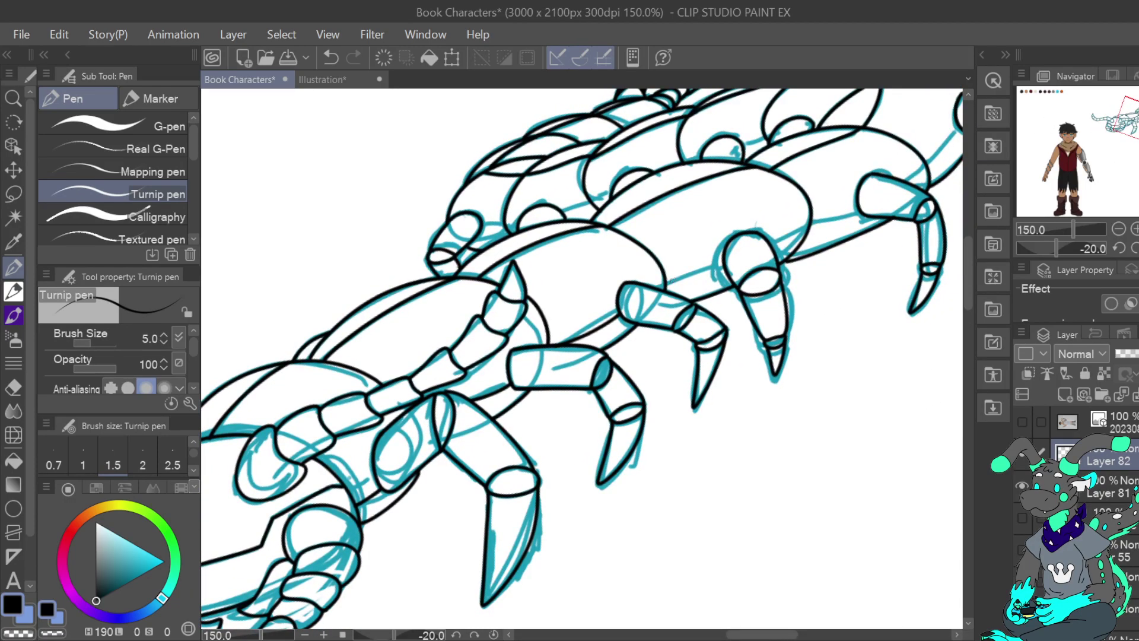
left_click_drag(665, 283, 727, 264)
key("ctrl+z")
left_click_drag(710, 271, 728, 264)
key("ctrl+z")
left_click_drag(662, 283, 725, 255)
left_click(336, 58)
left_click_drag(666, 283, 725, 260)
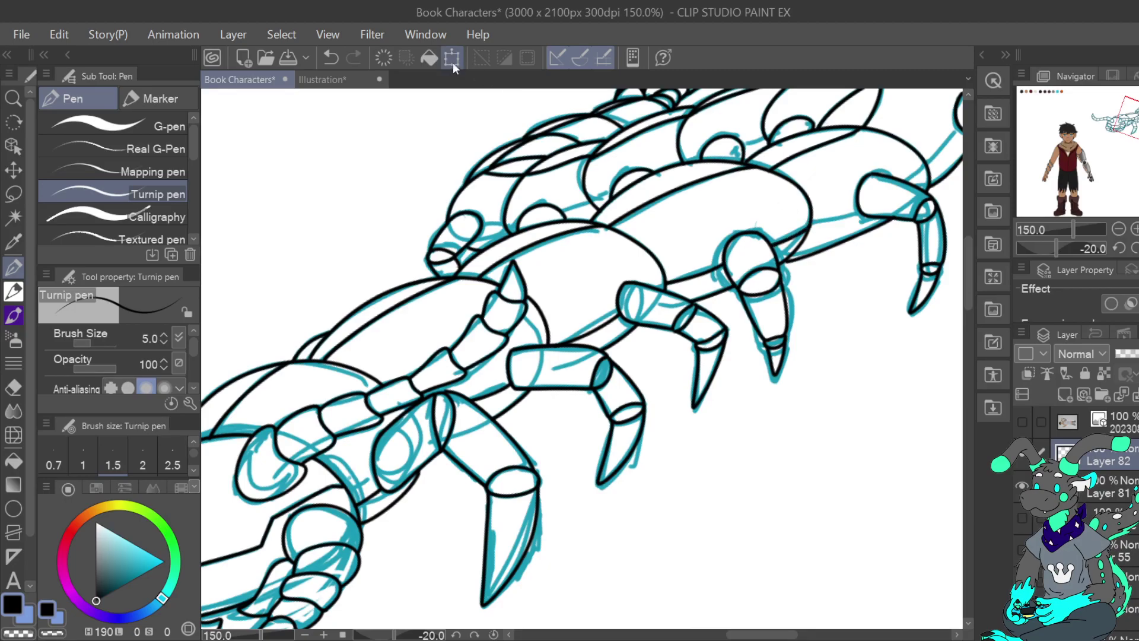
left_click(332, 58)
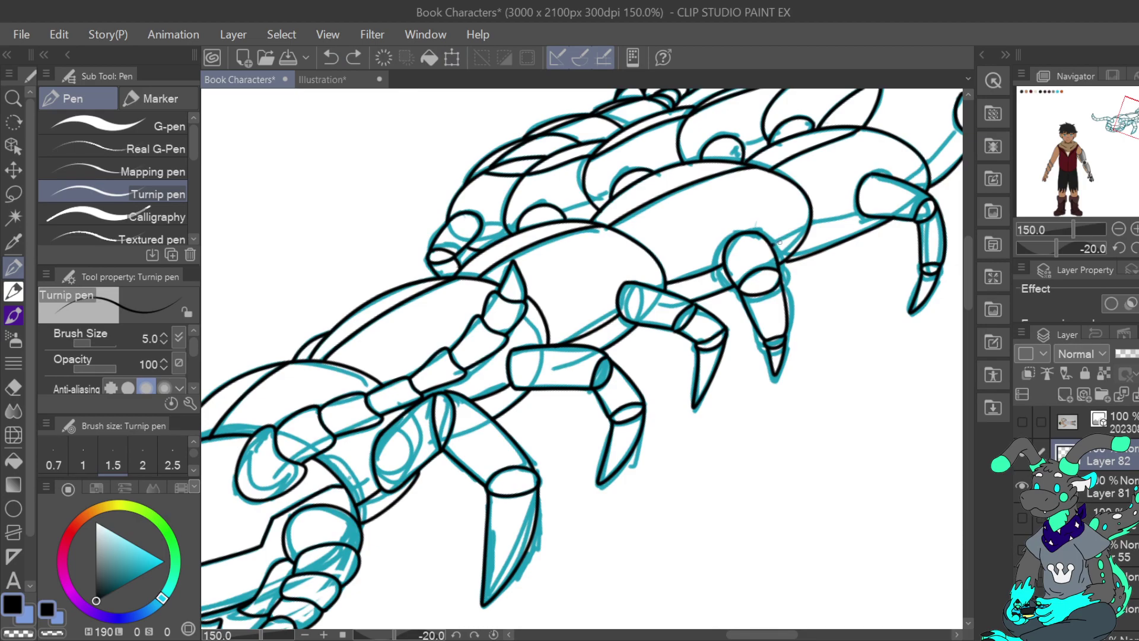
Ink the remaining inner belly line from the front row's fourth leg to its last leg.
left_click_drag(810, 224, 861, 210)
left_click(331, 58)
left_click_drag(849, 216, 858, 207)
left_click_drag(755, 224, 585, 419)
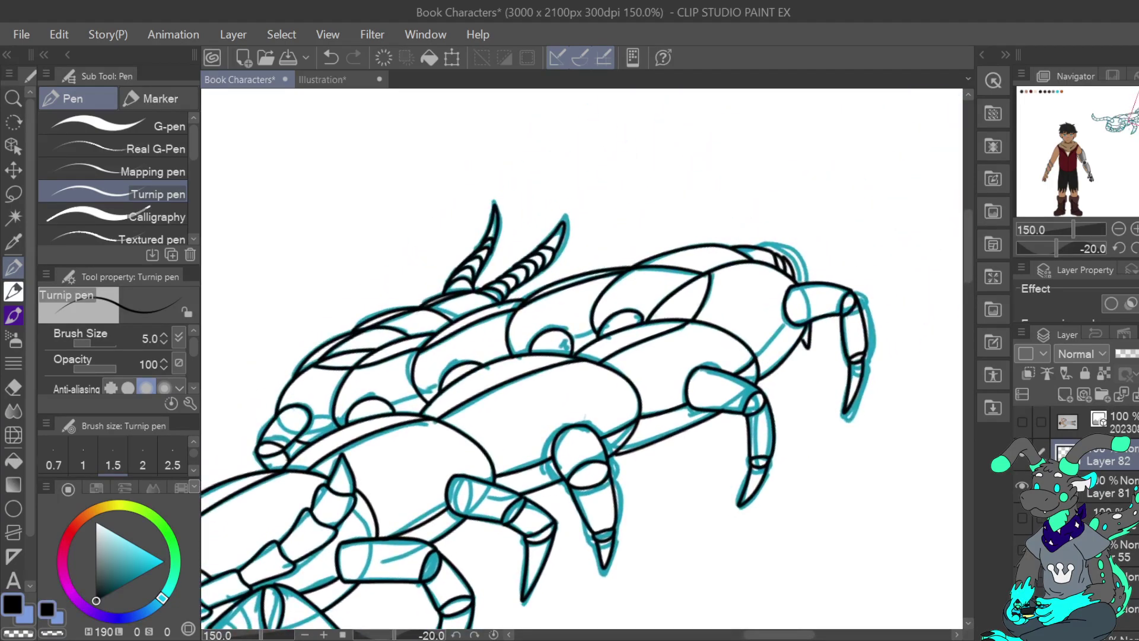
left_click_drag(778, 337, 791, 320)
Ink the short lower body lines between the back row's rounded leg bumps, redrawing the one beside the fifth segment's leg joint.
key("h")
left_click(1120, 248)
left_click(1120, 248)
left_click(1120, 248)
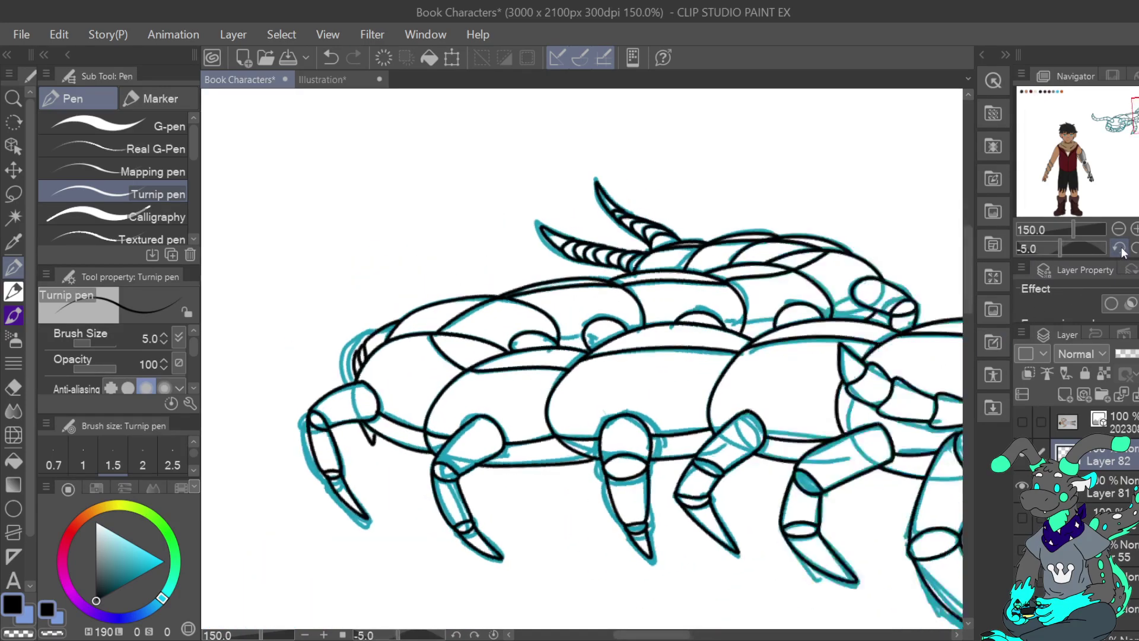
left_click(1119, 248)
left_click(1119, 247)
left_click(1120, 248)
left_click(1120, 248)
left_click(1120, 248)
left_click(1119, 247)
left_click(1119, 248)
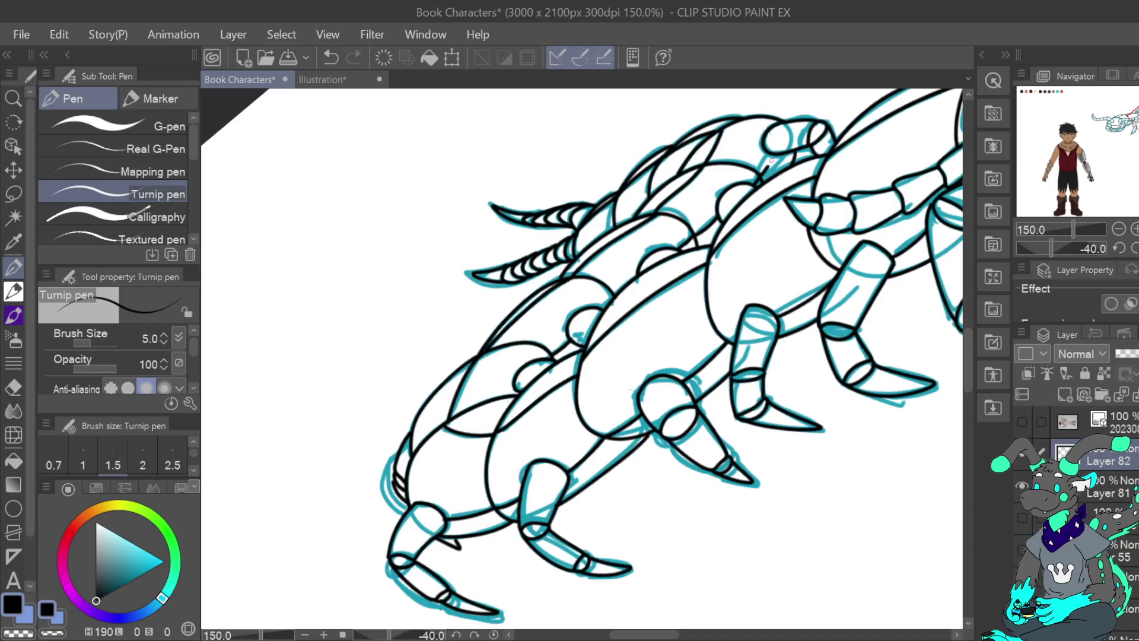
key("ctrl+z")
left_click(333, 56)
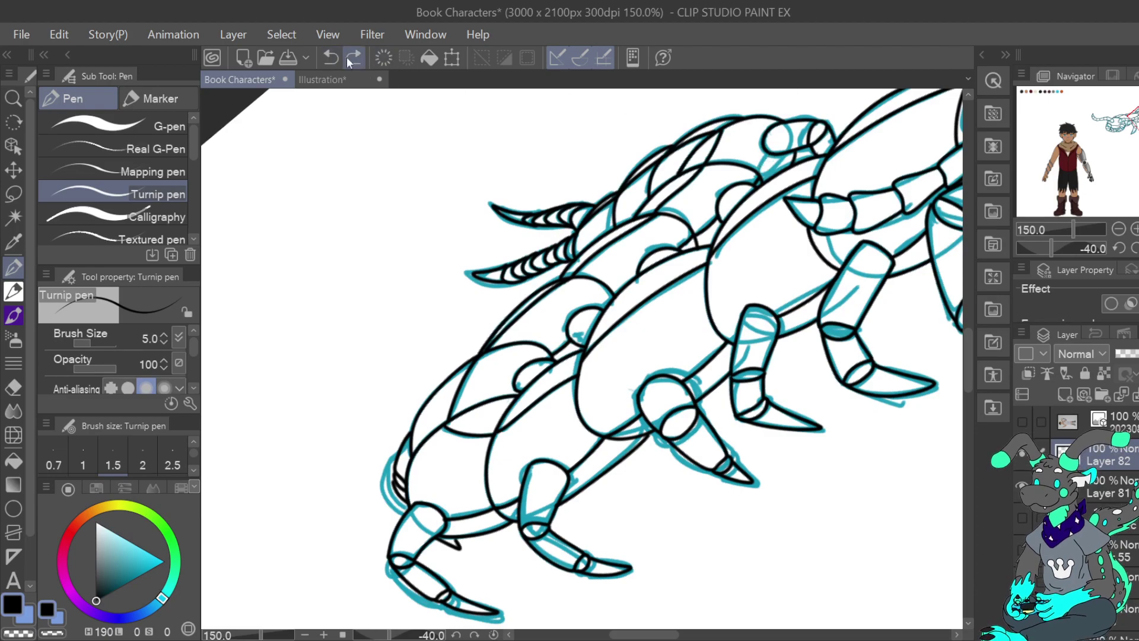
left_click_drag(771, 153, 764, 169)
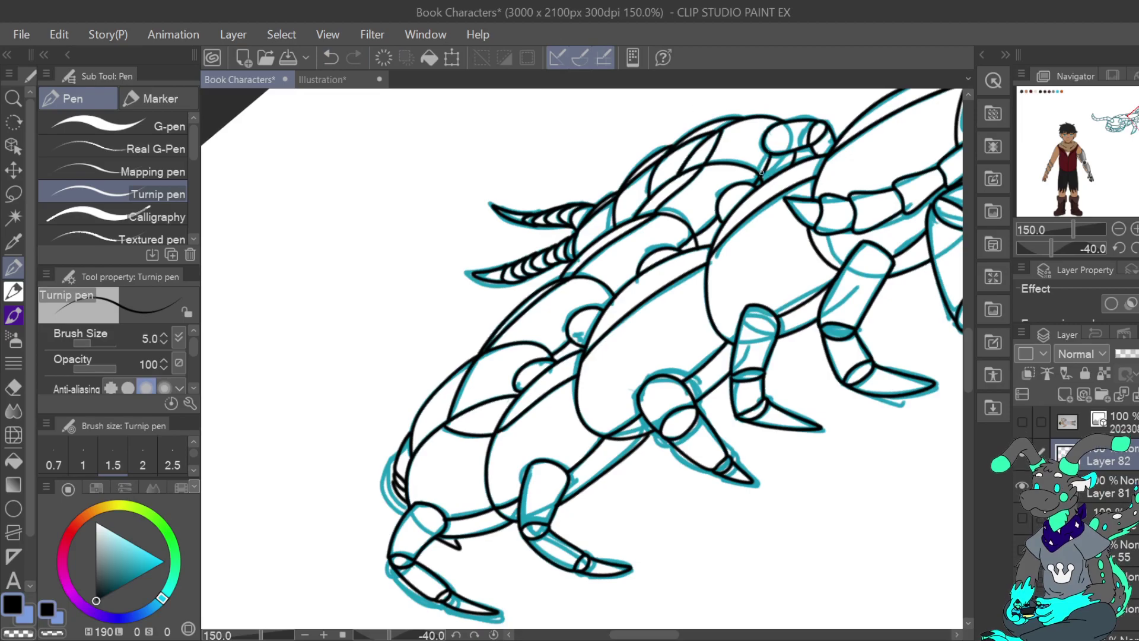
Hide the blue sketch layer and show the whole unmirrored canvas with only the black line art.
key("h")
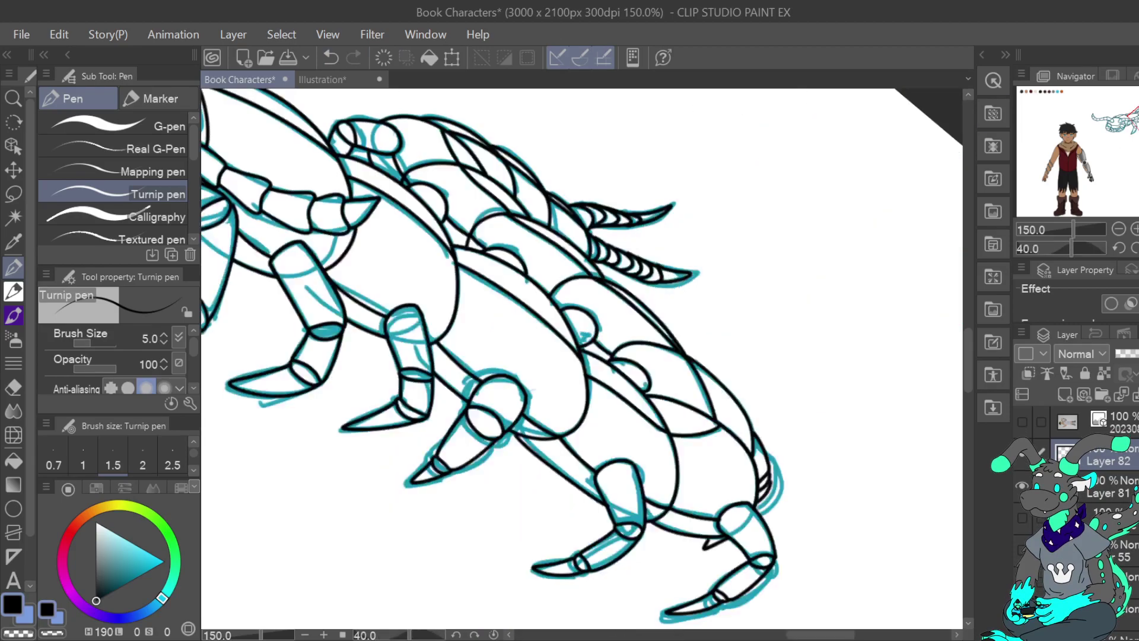
key("r")
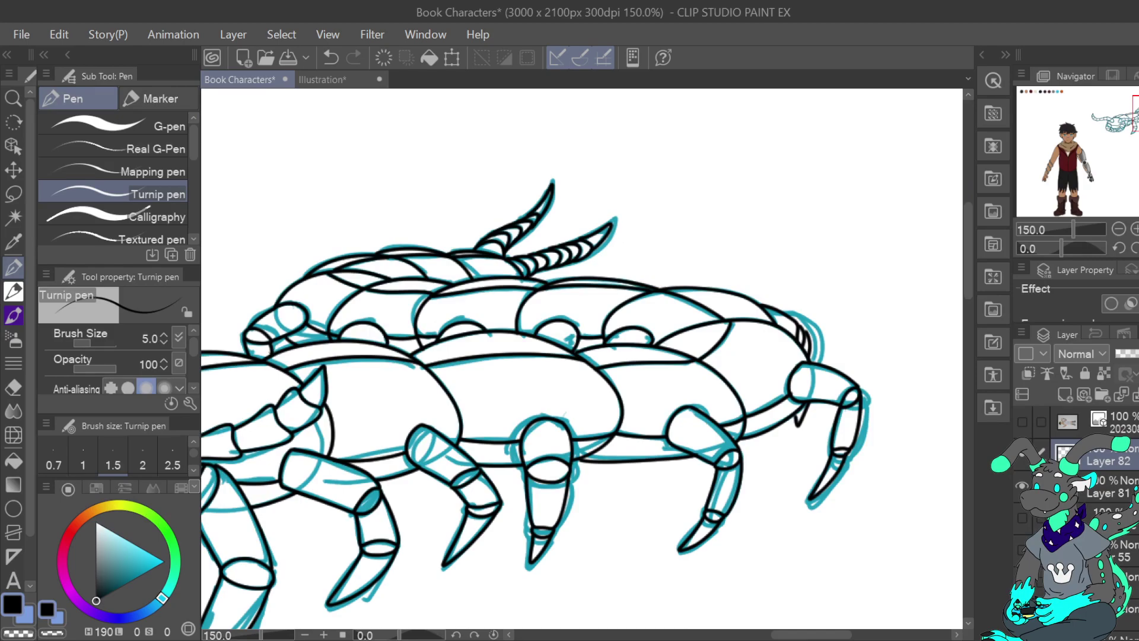
left_click_drag(1137, 118, 1131, 121)
scroll(581, 359, "right", 2)
scroll(582, 359, "right", 5)
left_click(1021, 485)
key("ctrl+0")
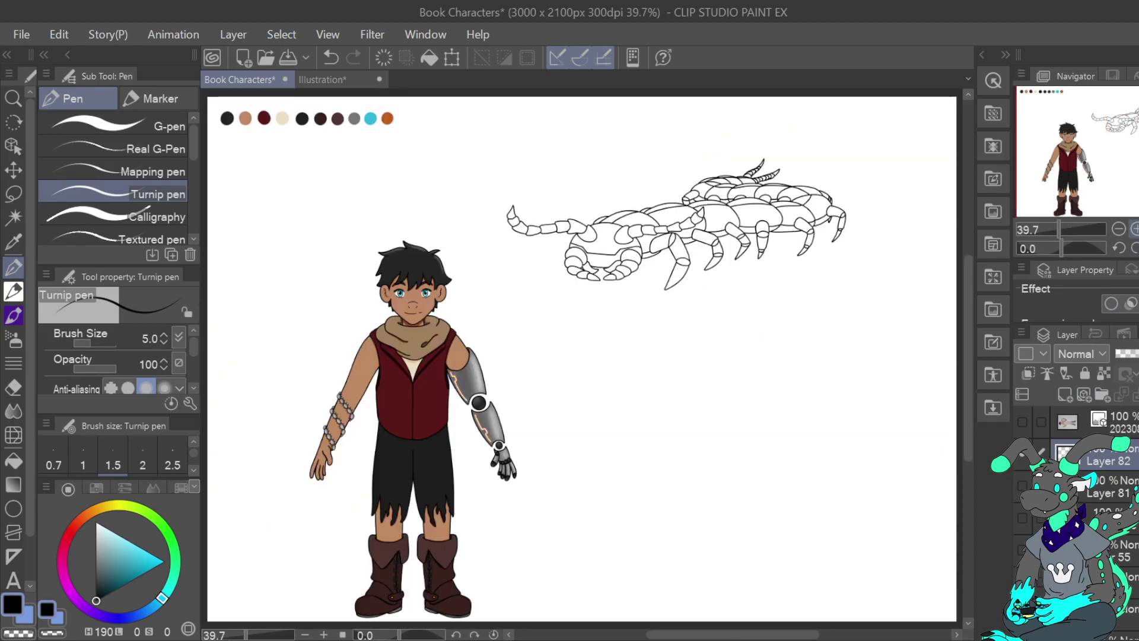
Examine the clean line art up close at 150% along the creature's body and legs.
key("ctrl+alt+0")
left_click(1134, 229)
left_click_drag(1111, 151, 1132, 123)
scroll(581, 359, "right", 4)
left_click_drag(778, 297, 701, 372)
scroll(581, 359, "right", 5)
scroll(581, 359, "down", 2)
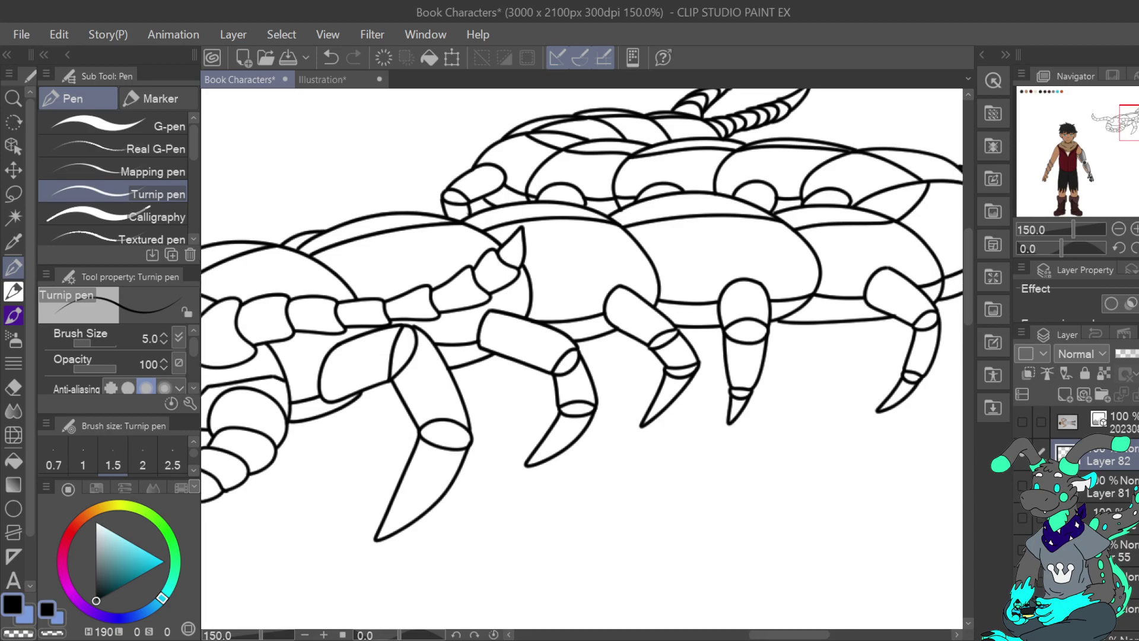
Add a new layer for the base fill and select the creature's silhouette by auto-selecting the outside of its line art and inverting it.
left_click(1064, 394)
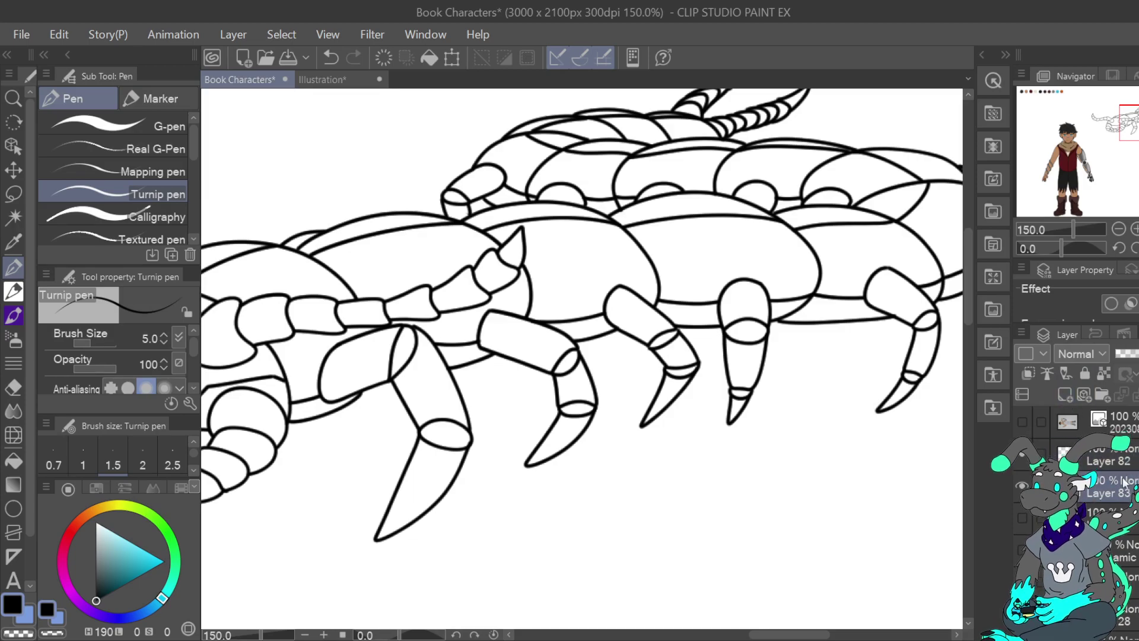
key("w")
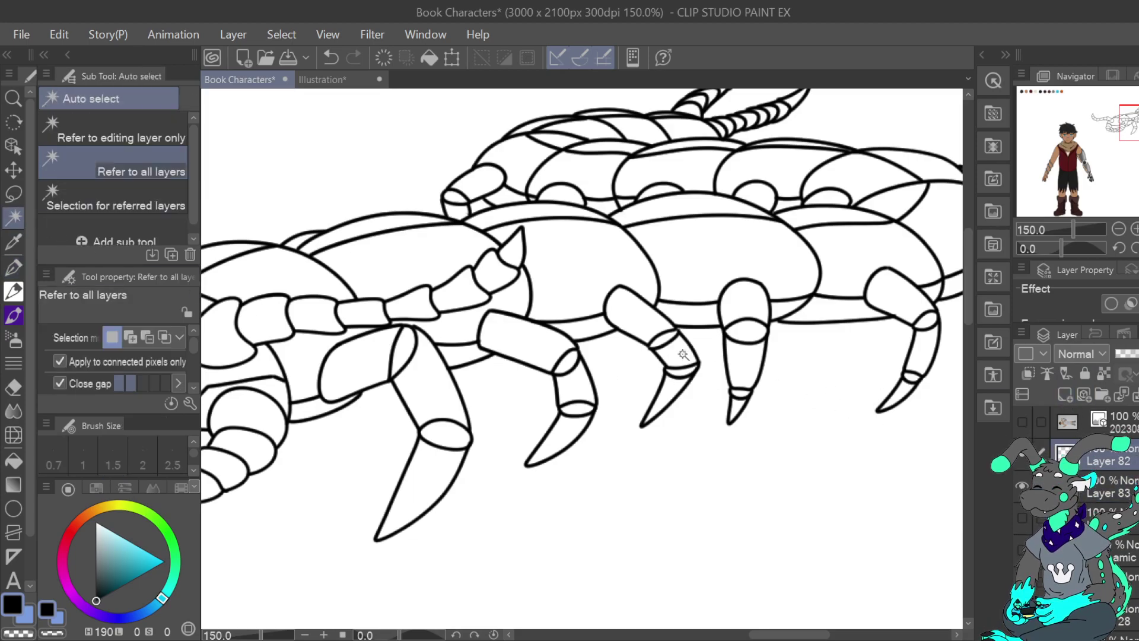
left_click(132, 126)
left_click(653, 481)
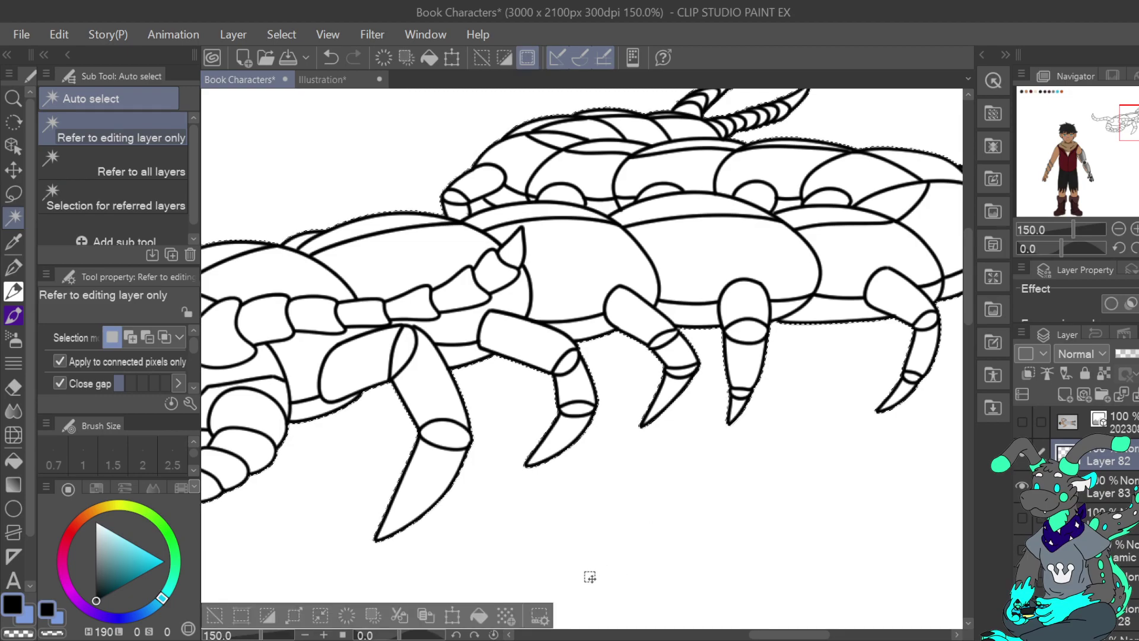
left_click(274, 615)
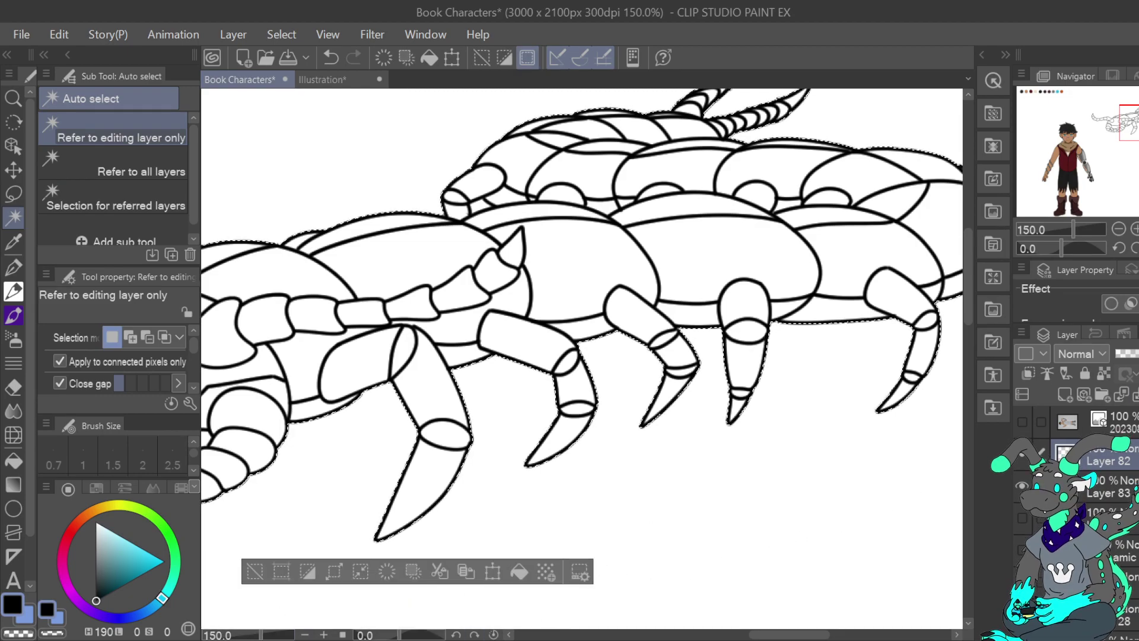
Fill the selected creature silhouette with medium grey on the new layer under the line art, and clear the selection.
left_click(1075, 486)
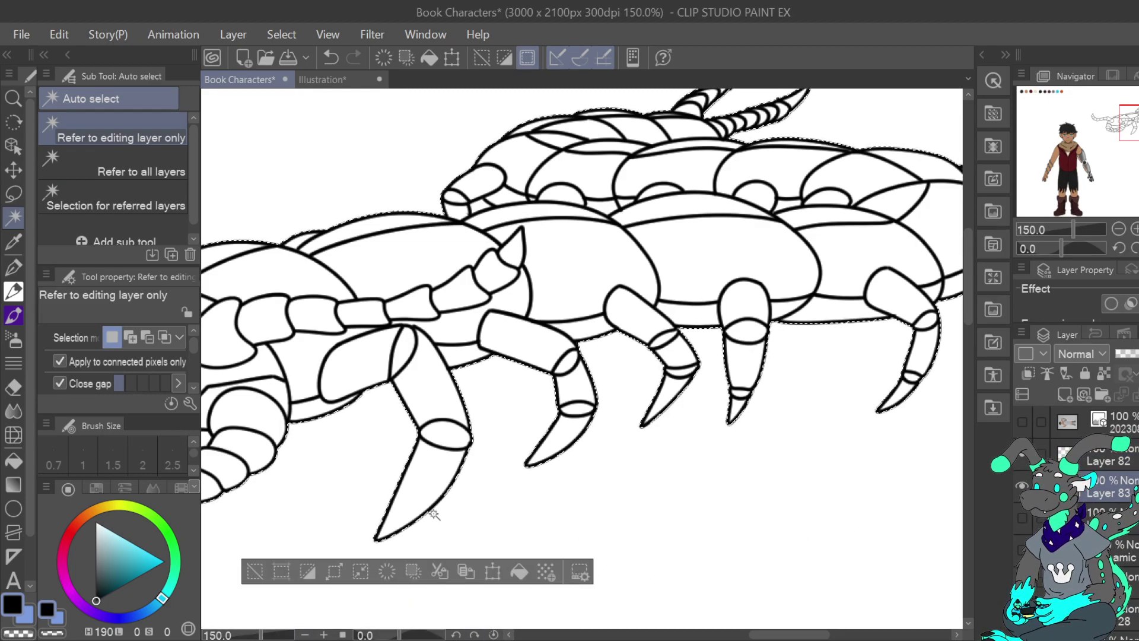
mouse_move(104, 587)
left_mouse_down()
mouse_move(93, 543)
mouse_move(93, 563)
left_mouse_up()
left_click(519, 571)
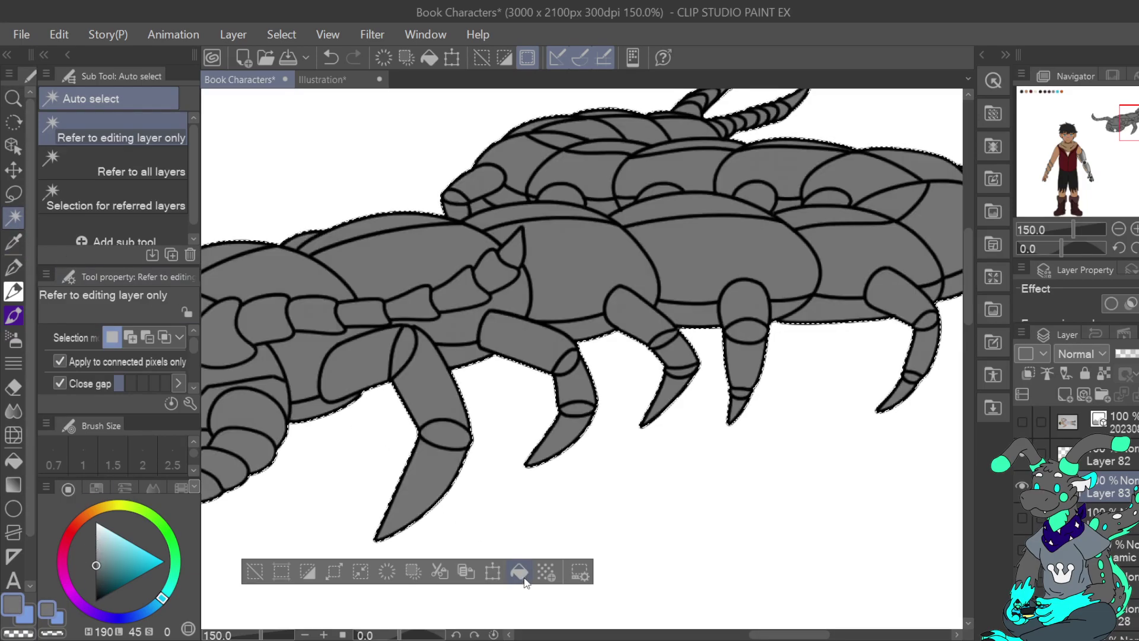
left_click(259, 571)
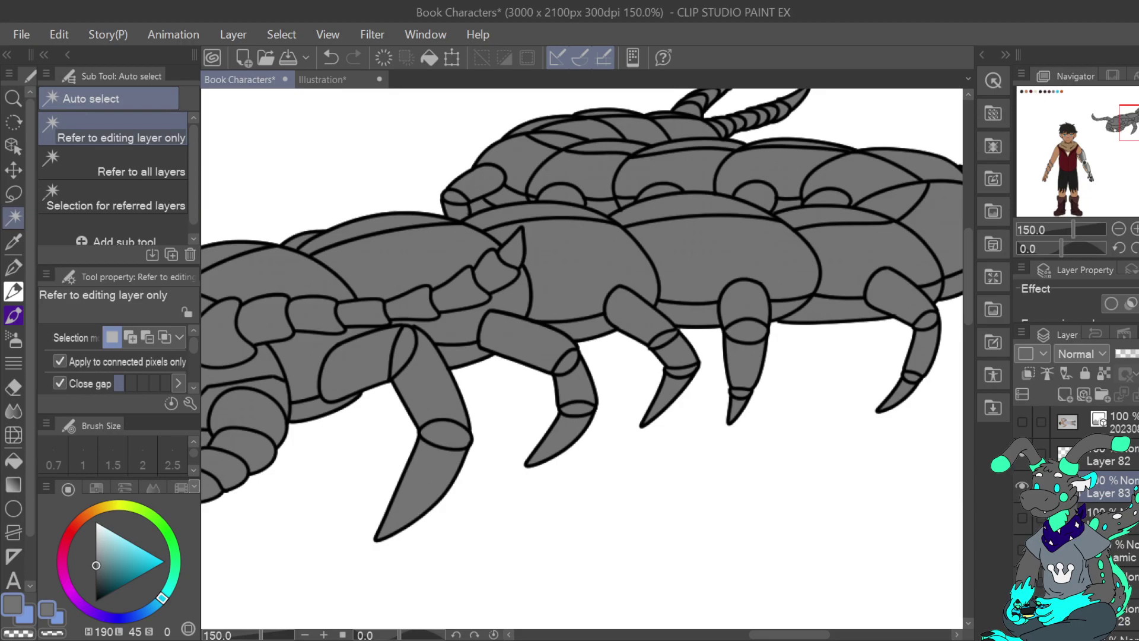
Erase the grey fill from the small gaps around the creature's mouthparts using the Turnip pen at size 3 with transparent colour.
left_click_drag(602, 381, 726, 532)
left_click_drag(1136, 116, 1117, 121)
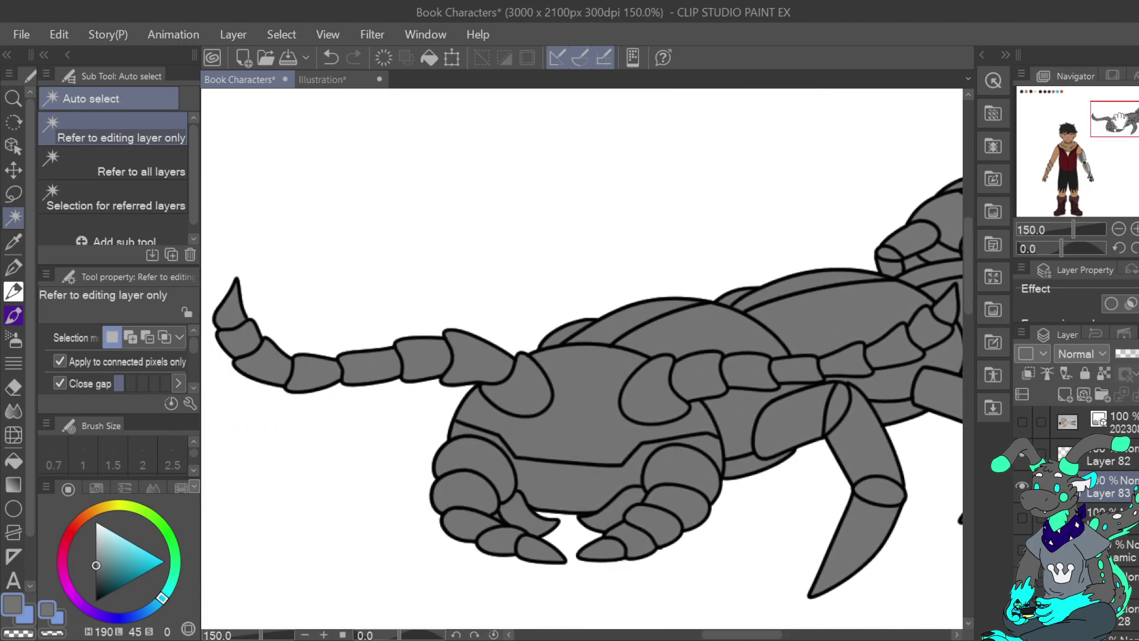
mouse_move(1119, 121)
left_mouse_down()
mouse_move(1138, 121)
mouse_move(1103, 126)
left_mouse_up()
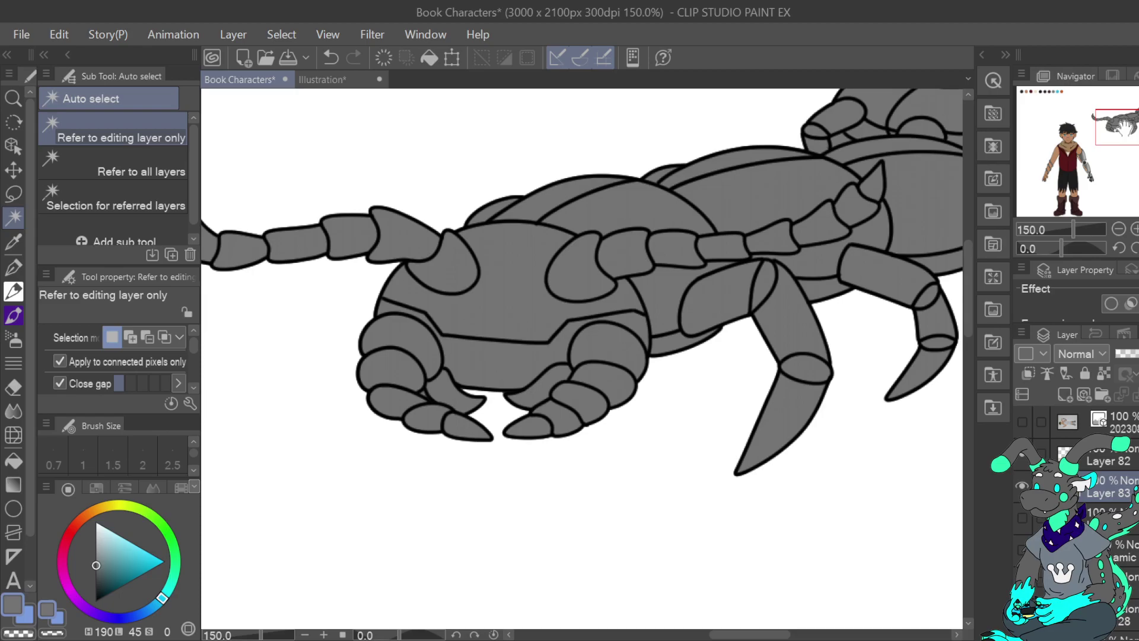
left_click_drag(1124, 126, 1126, 125)
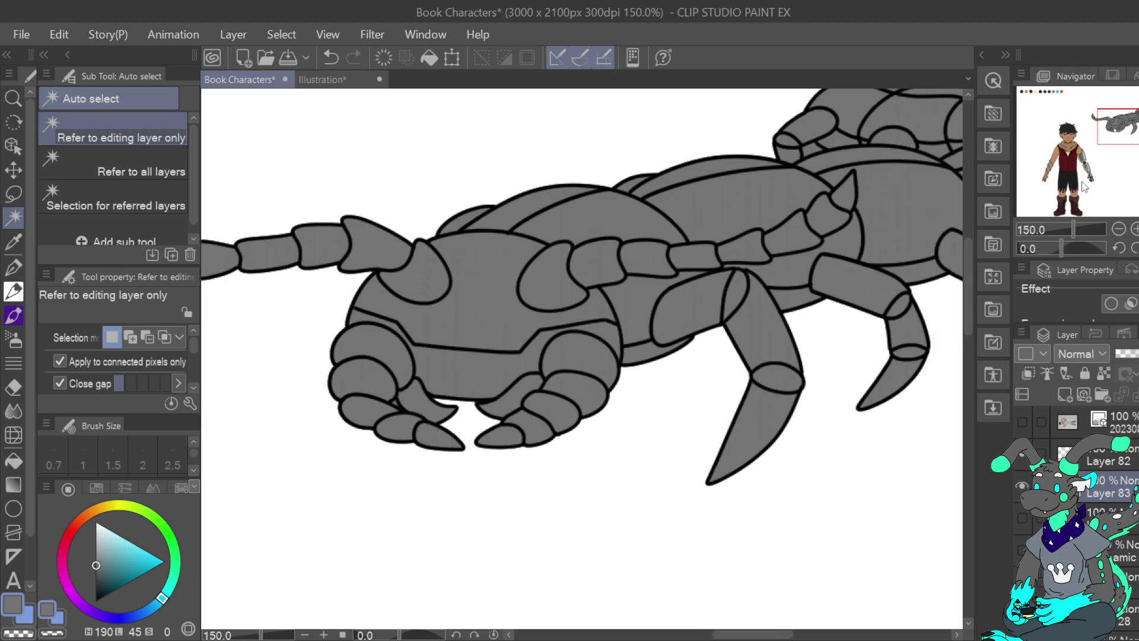
left_click(24, 631)
key("p")
left_click(166, 344)
left_click(165, 344)
left_click(1134, 229)
left_click(1134, 229)
left_click(1134, 229)
left_click_drag(1122, 129, 1111, 128)
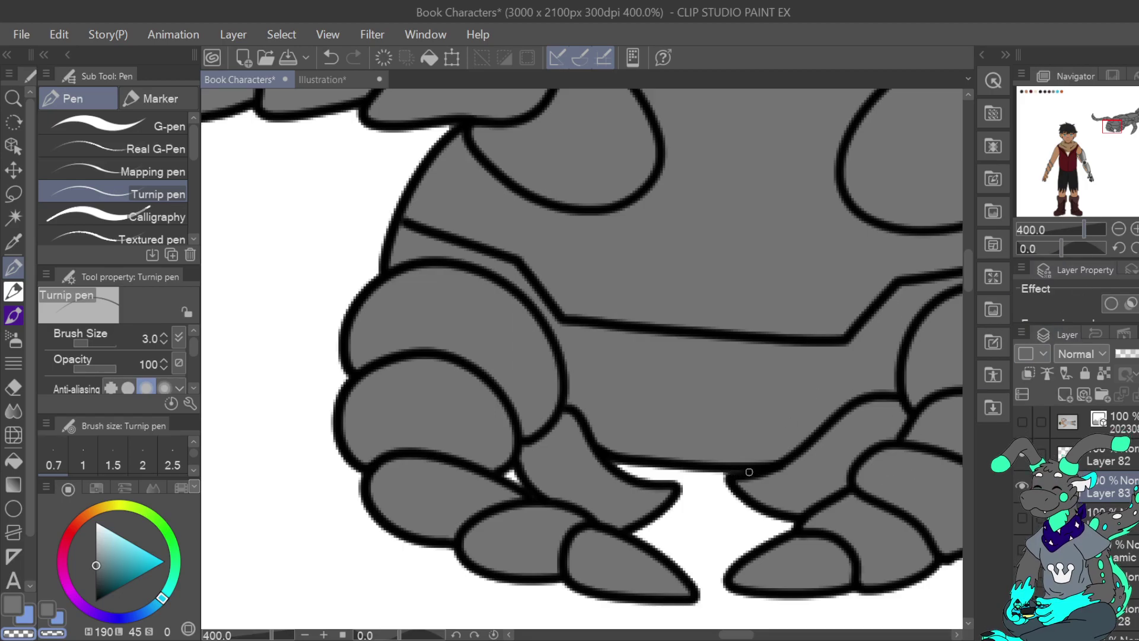
left_click_drag(615, 461, 630, 457)
Erase the grey fill from the gap beneath the back row's jointed leg, set the pen size to 4, and show the whole canvas.
scroll(452, 275, "up", 3)
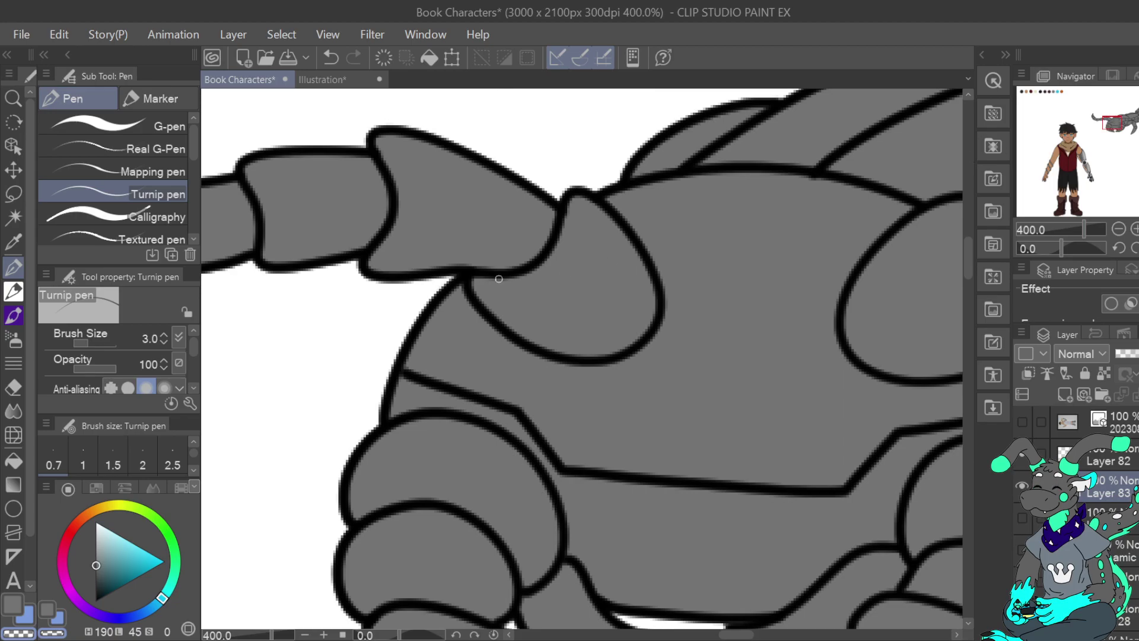
left_click_drag(1113, 122, 1138, 114)
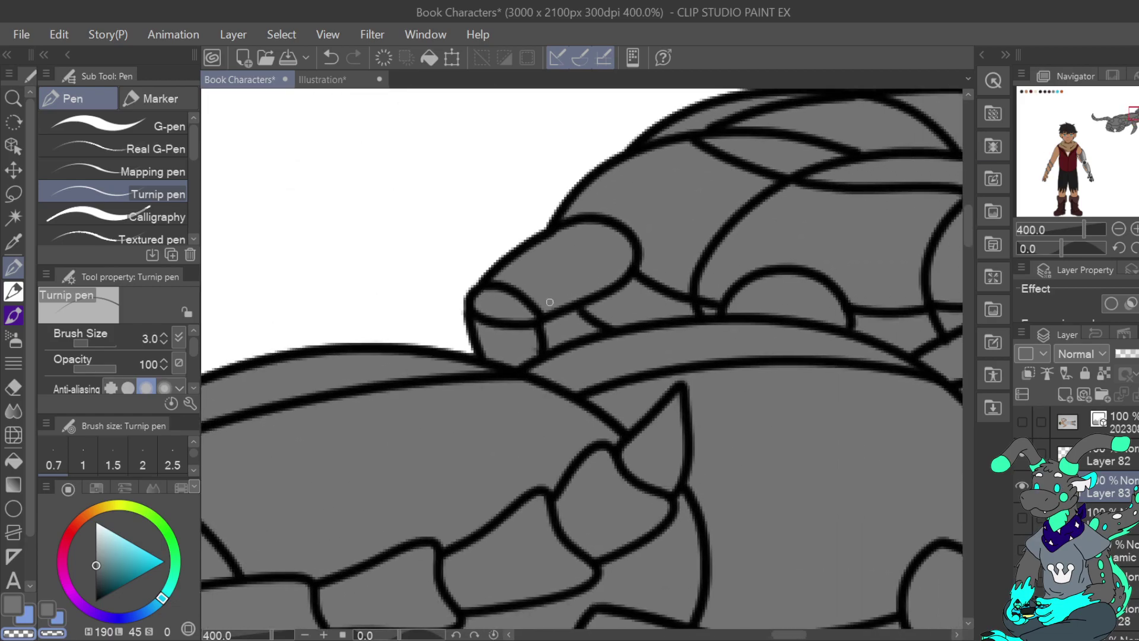
mouse_move(576, 312)
left_mouse_down()
mouse_move(543, 325)
mouse_move(551, 346)
mouse_move(596, 330)
mouse_move(575, 318)
mouse_move(547, 334)
mouse_move(549, 345)
mouse_move(596, 330)
mouse_move(583, 323)
left_mouse_up()
left_click(164, 334)
left_click_drag(1132, 114, 1138, 107)
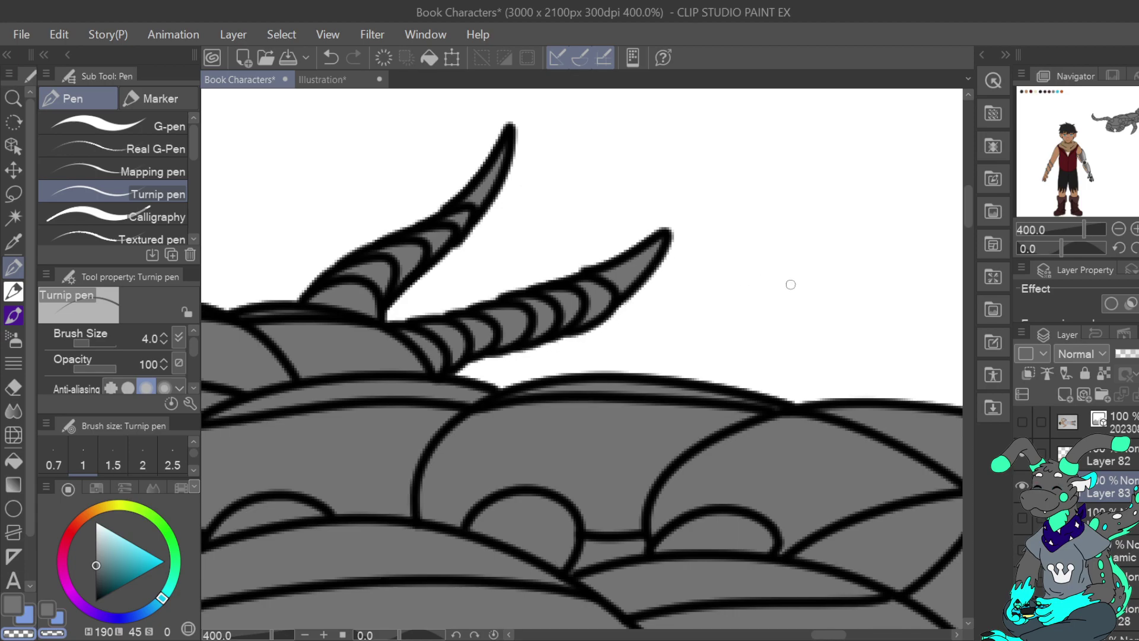
left_click_drag(582, 356, 479, 281)
left_click_drag(356, 356, 911, 280)
left_click_drag(860, 533, 270, 137)
left_click_drag(415, 238, 925, 356)
left_click_drag(249, 386, 925, 249)
left_click_drag(1133, 130, 1127, 124)
key("ctrl+0")
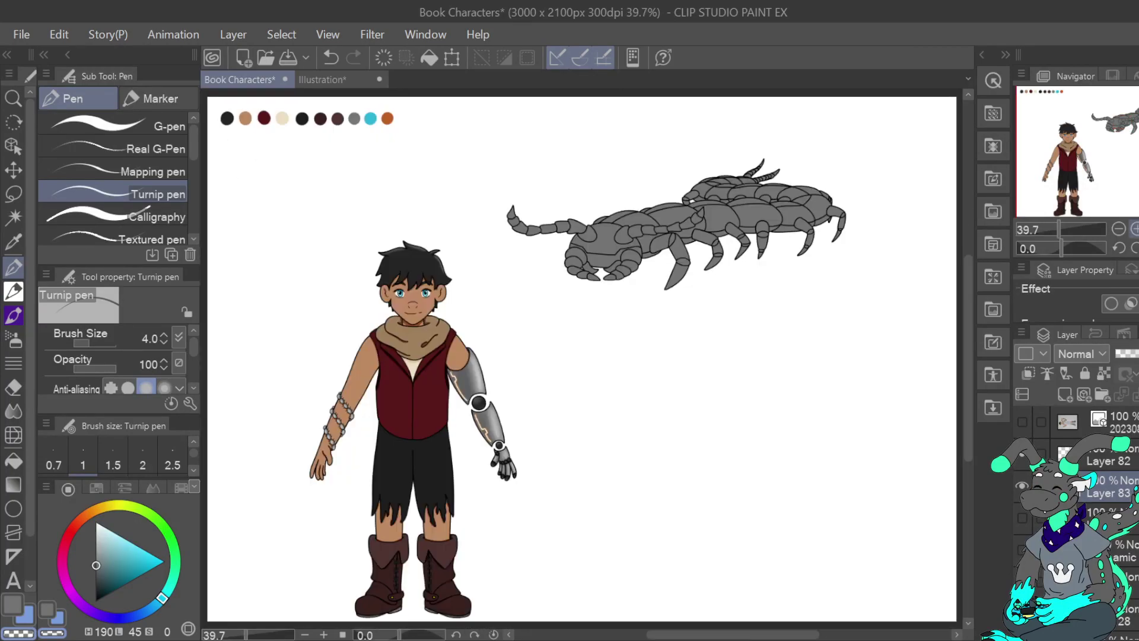
On a new layer, dot palette orange along the lower sides of the front row's first segments with the Turnip pen at size 10.
left_click(1134, 229)
left_click(1135, 229)
left_click(1135, 229)
left_click_drag(1126, 154, 1135, 127)
left_click(1134, 229)
key("i")
left_click(699, 339)
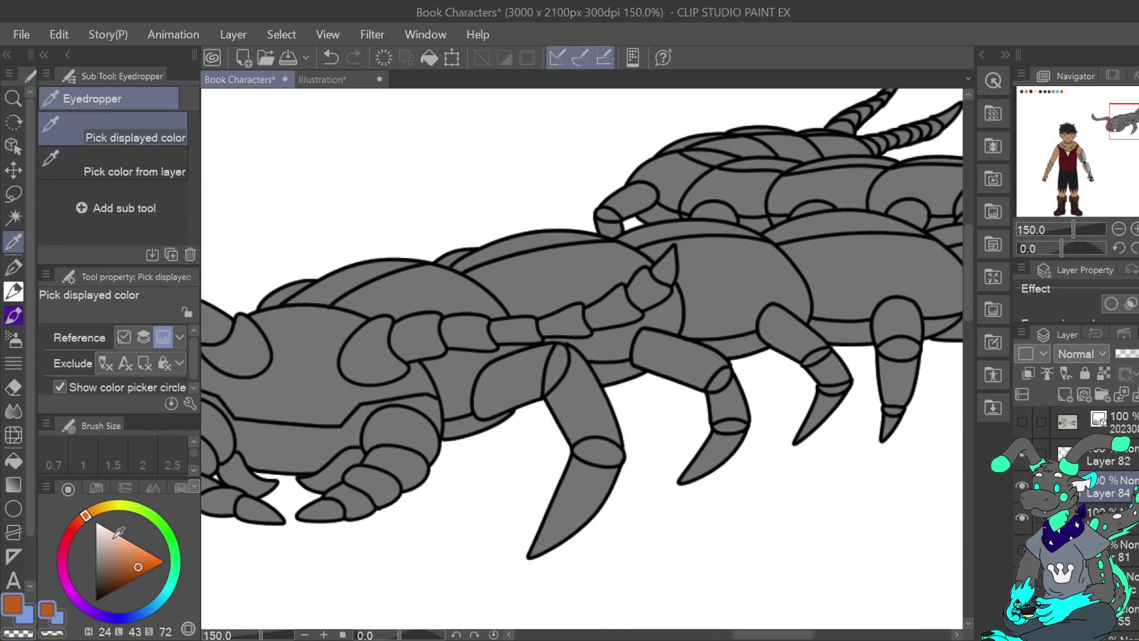
key("p")
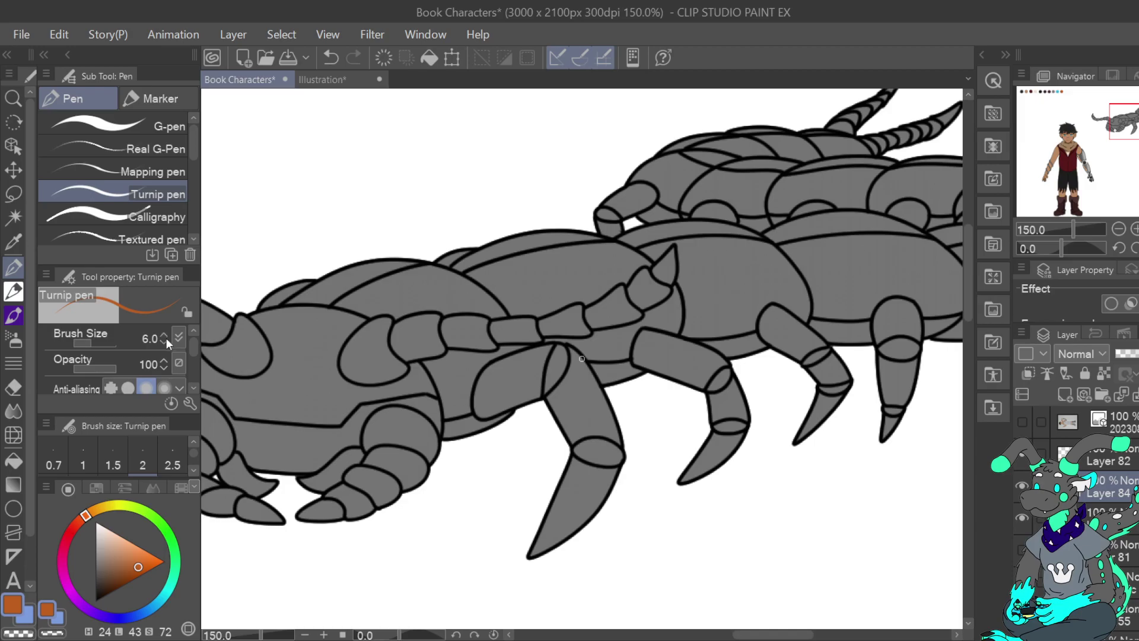
left_click(165, 334)
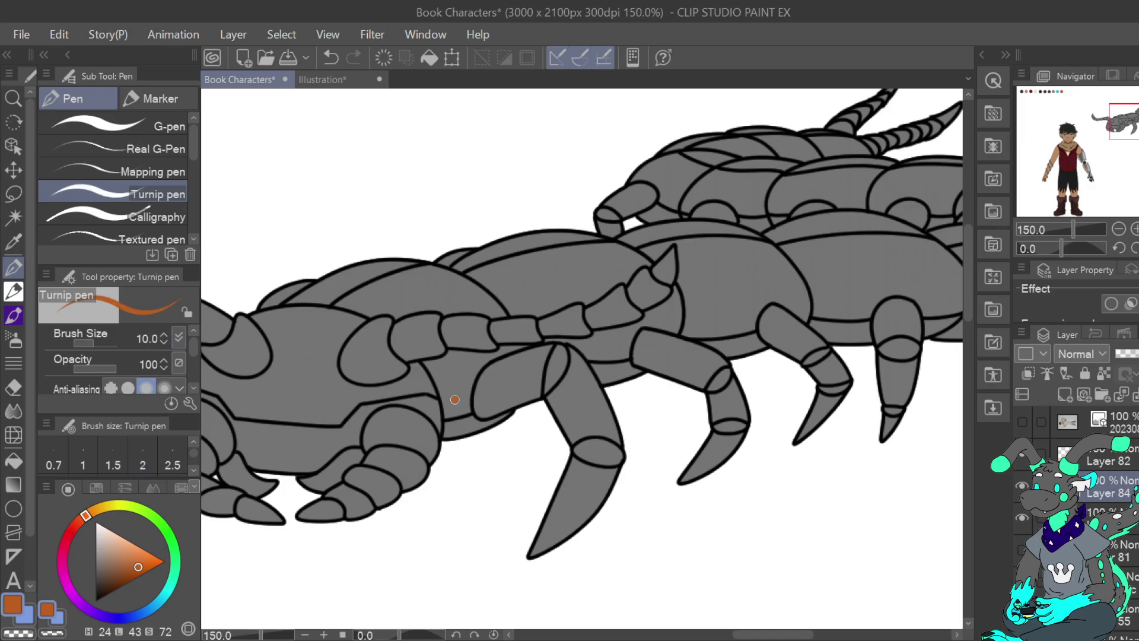
left_click(613, 351)
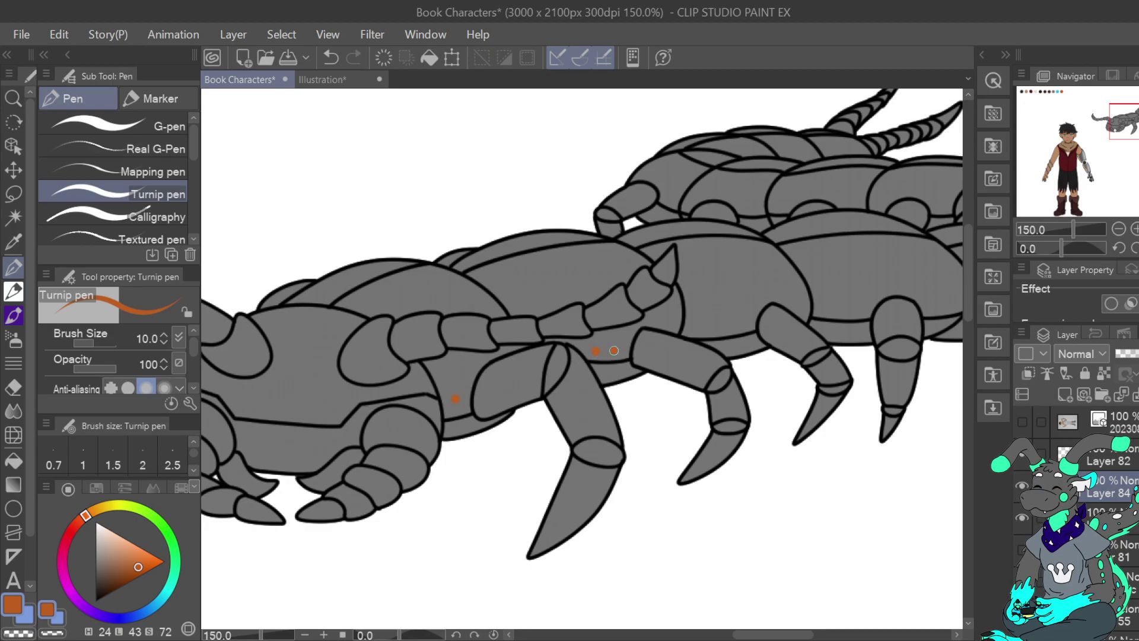
left_click(703, 327)
Continue the size 10 orange dots along the lower sides of the front row's remaining segments up to its last leg.
left_click_drag(1129, 122, 1138, 122)
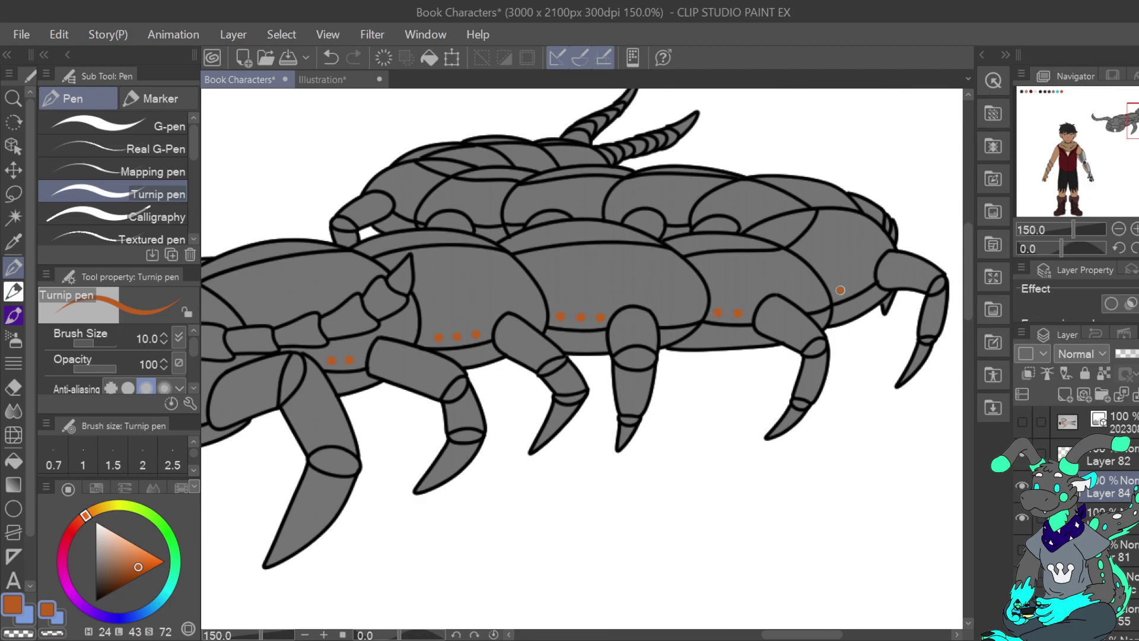
left_click(857, 281)
left_click(668, 316)
left_click(687, 314)
Try size 10 orange dots along the lower sides of the back row's segments, undoing misplaced ones.
left_click_drag(1137, 126, 1130, 127)
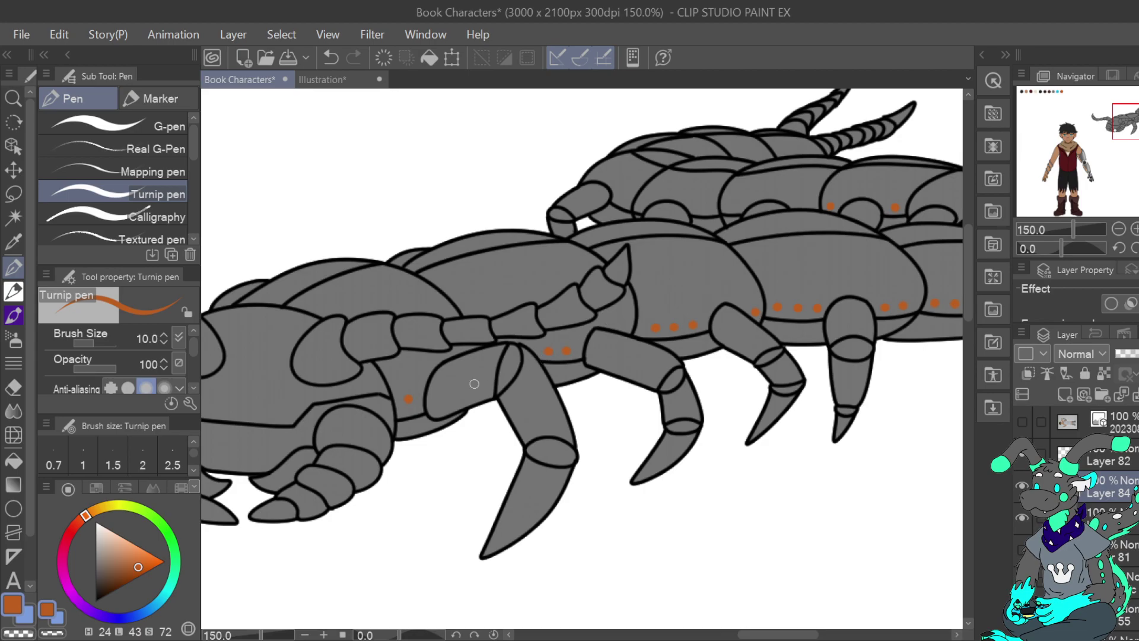
left_click_drag(1131, 128, 1132, 124)
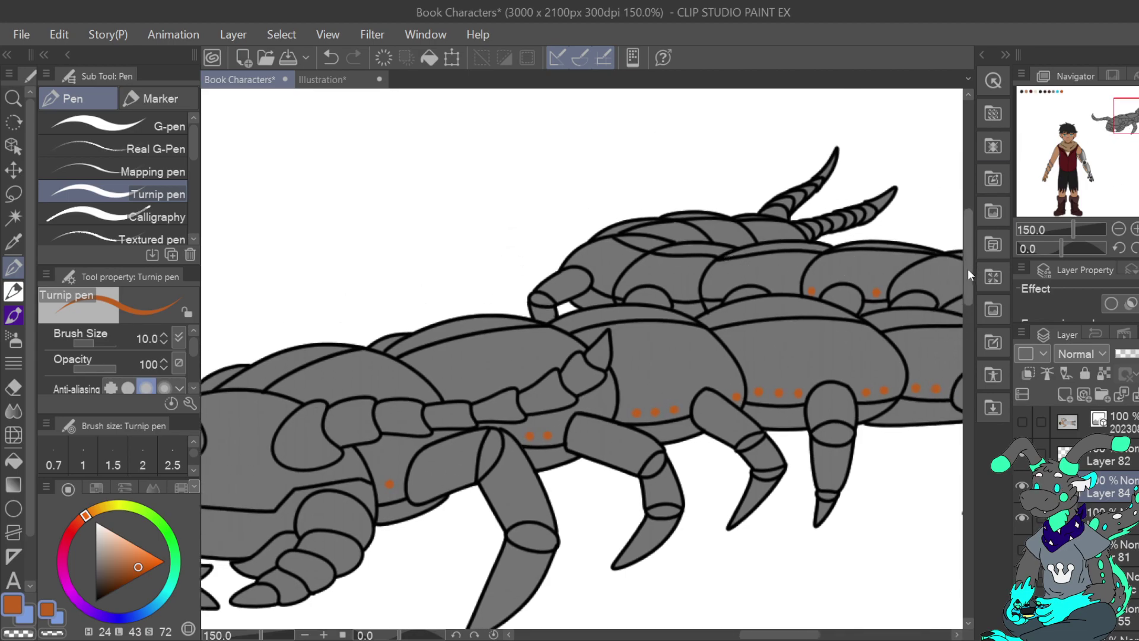
left_click(784, 291)
left_click(331, 57)
left_click(331, 58)
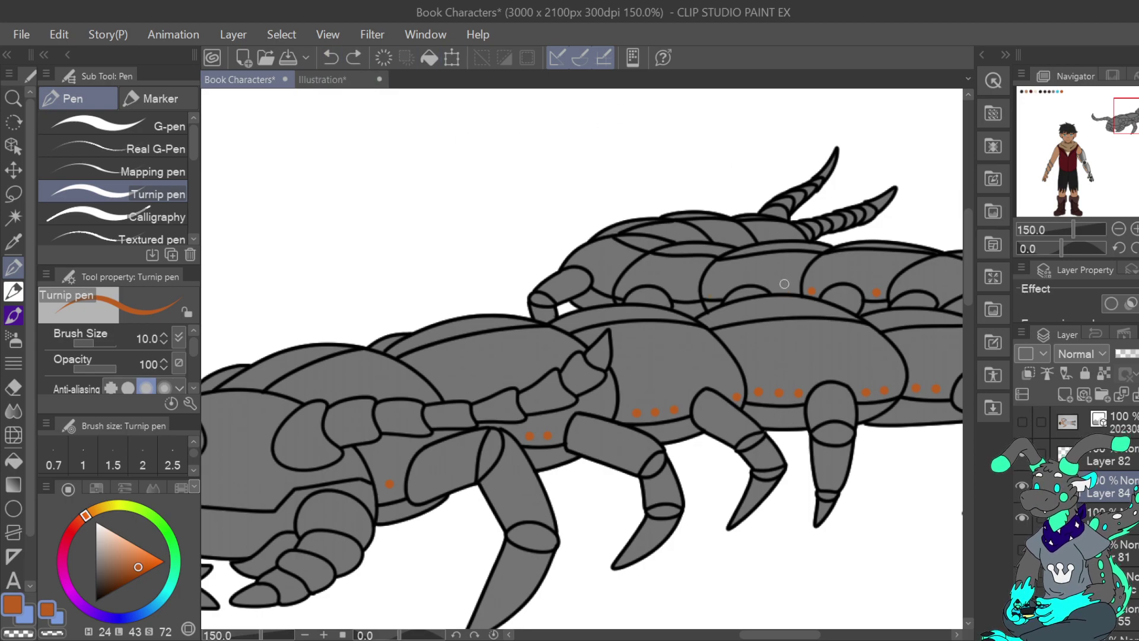
left_click(710, 293)
left_click_drag(1123, 119, 1132, 117)
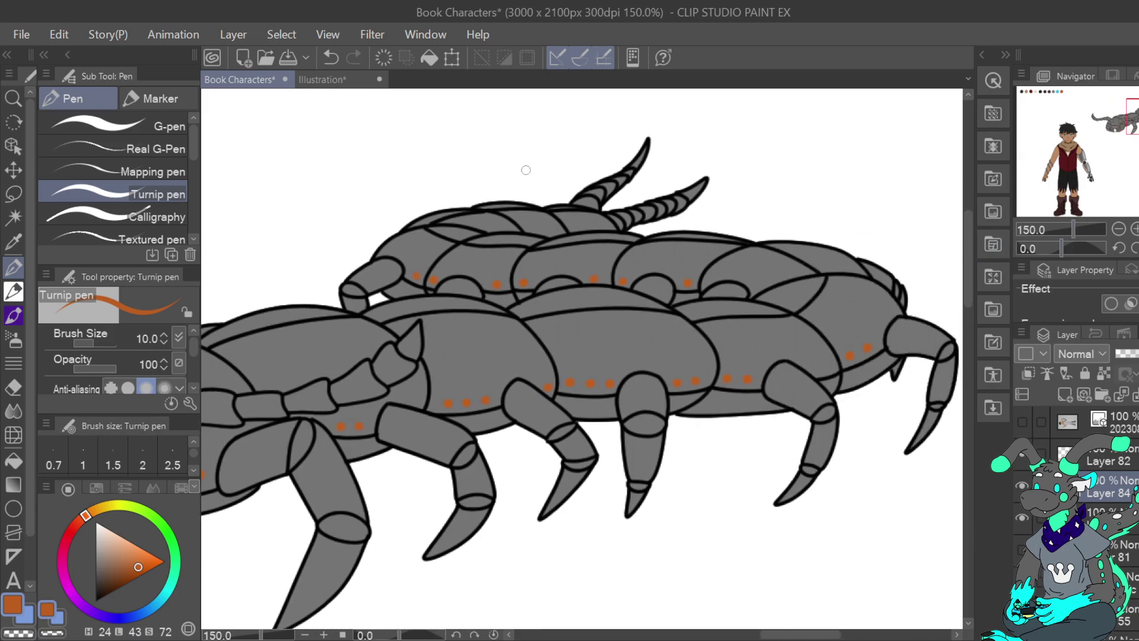
Undo the recent back row dots, erase the remaining two with transparent colour, and return to orange.
left_click(331, 54)
left_click(331, 55)
left_click(331, 55)
left_click(330, 55)
left_click(331, 54)
left_click(331, 55)
left_click(25, 632)
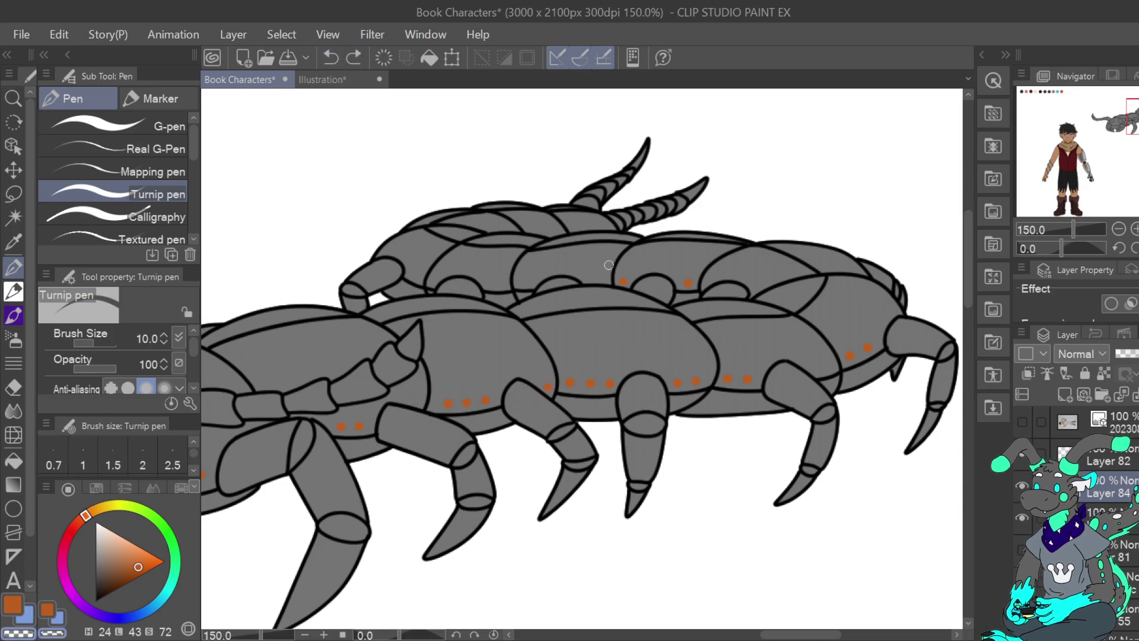
left_click_drag(620, 292, 627, 274)
mouse_move(705, 276)
left_mouse_down()
mouse_move(694, 269)
mouse_move(686, 292)
left_mouse_up()
left_click(14, 610)
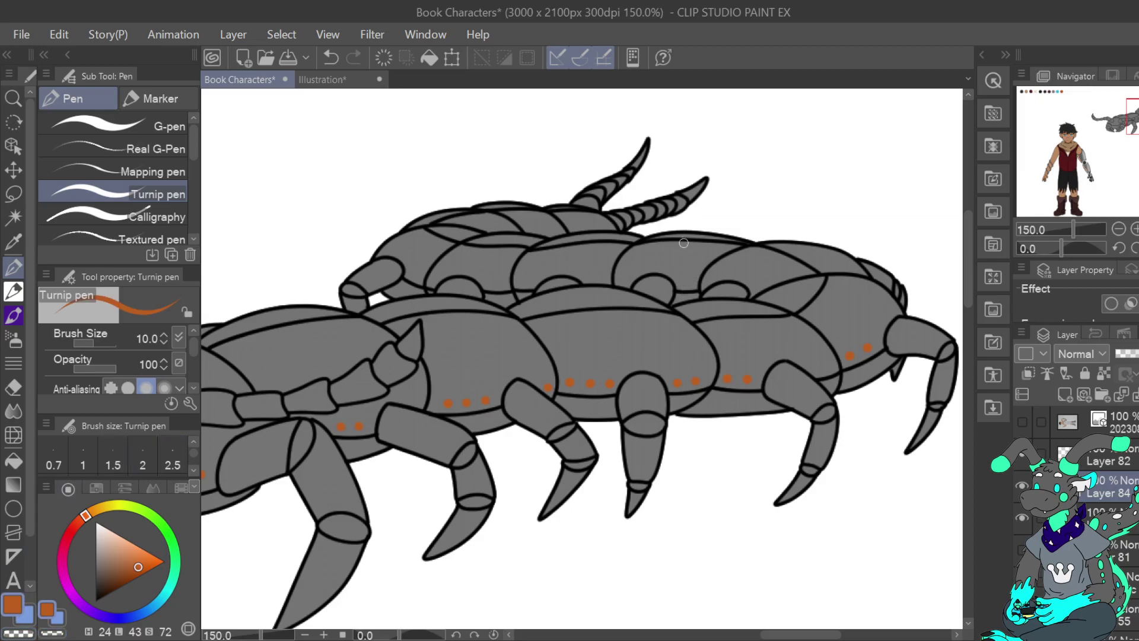
Paint smaller orange dots along the back row's lower sides at size 7, using size 6 beside its jointed leg.
left_click(164, 342)
left_click(164, 342)
left_click(164, 342)
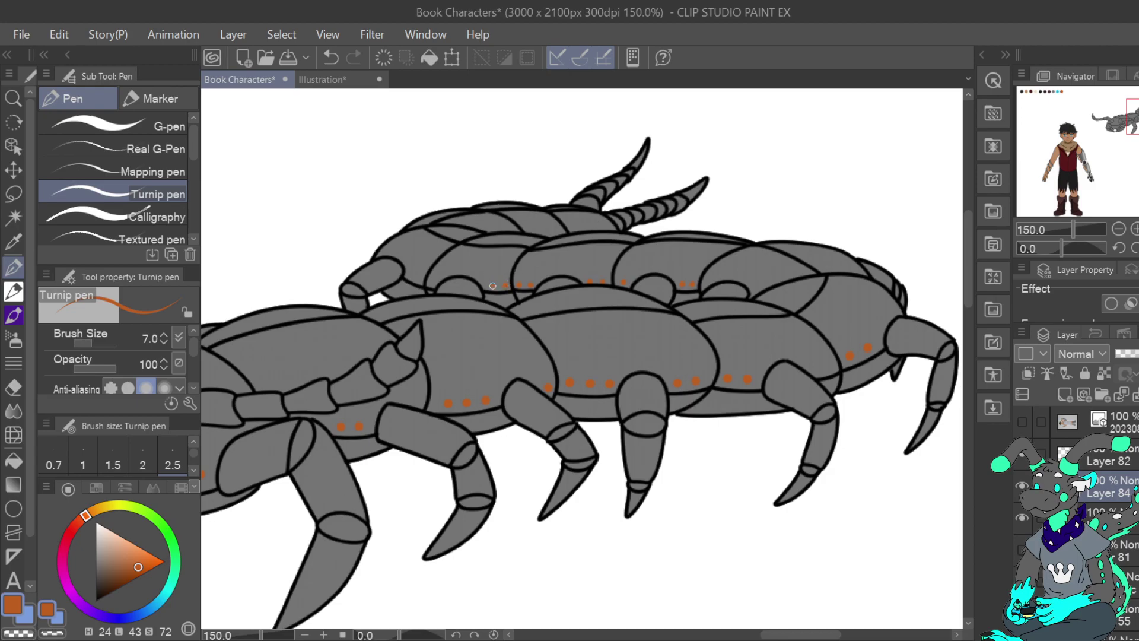
left_click(432, 283)
key("bracketleft")
On a new layer, paint an orange stripe along the back line of the first segment behind the head using the Soft airbrush at size 10.
left_click_drag(1138, 120, 1114, 125)
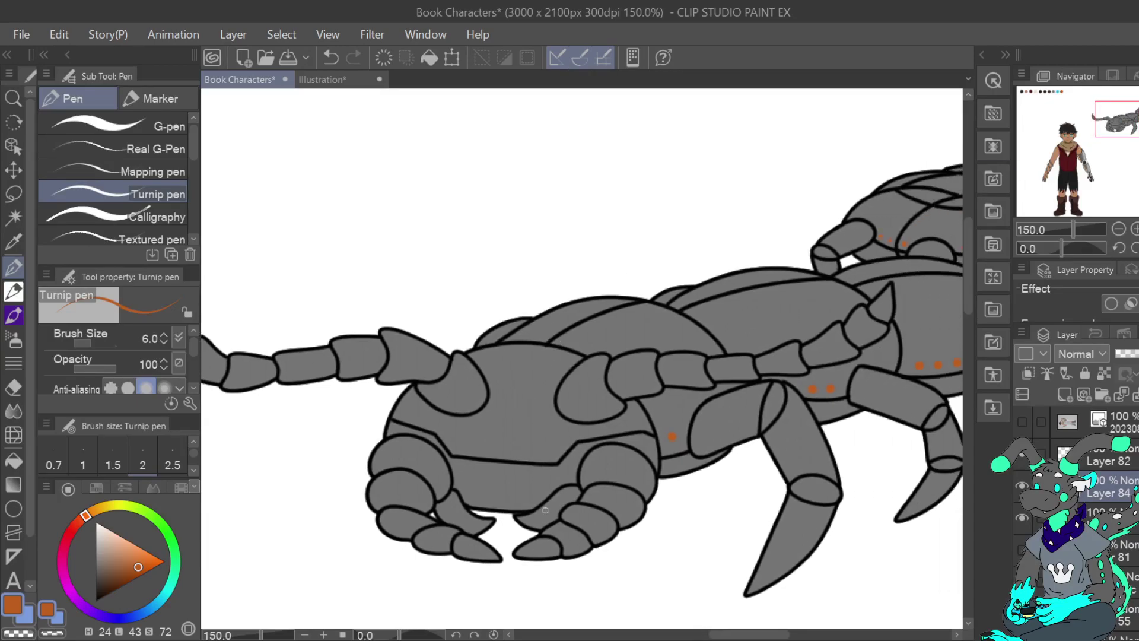
left_click_drag(1123, 123, 1131, 124)
left_click(1063, 395)
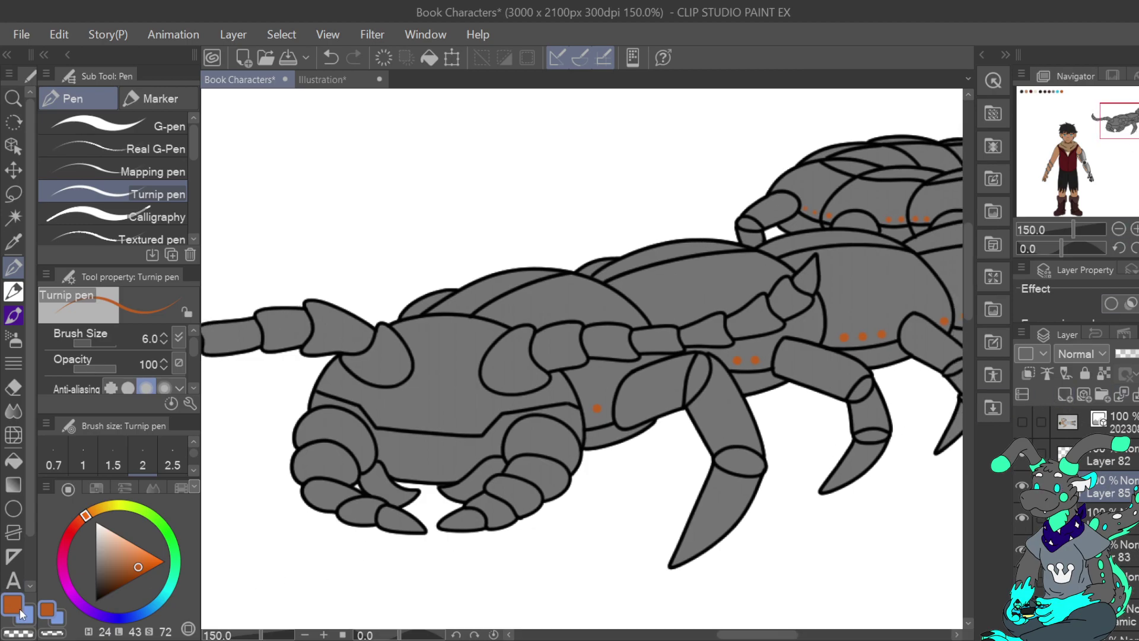
left_click(14, 338)
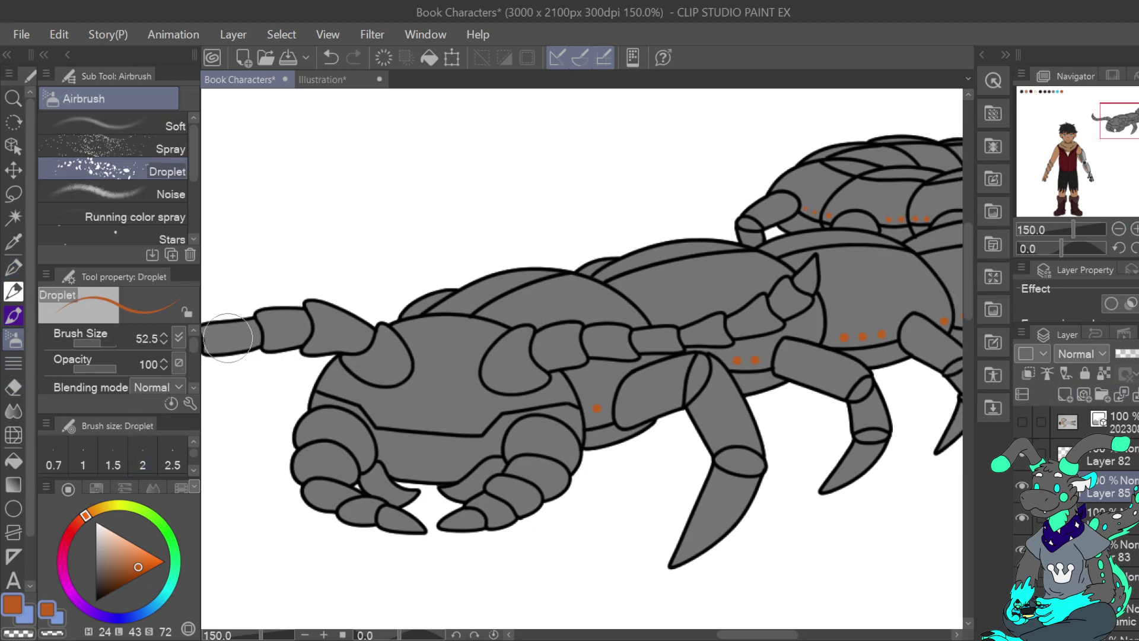
left_click(151, 120)
left_click_drag(93, 346, 88, 347)
left_click(165, 333)
left_click(165, 333)
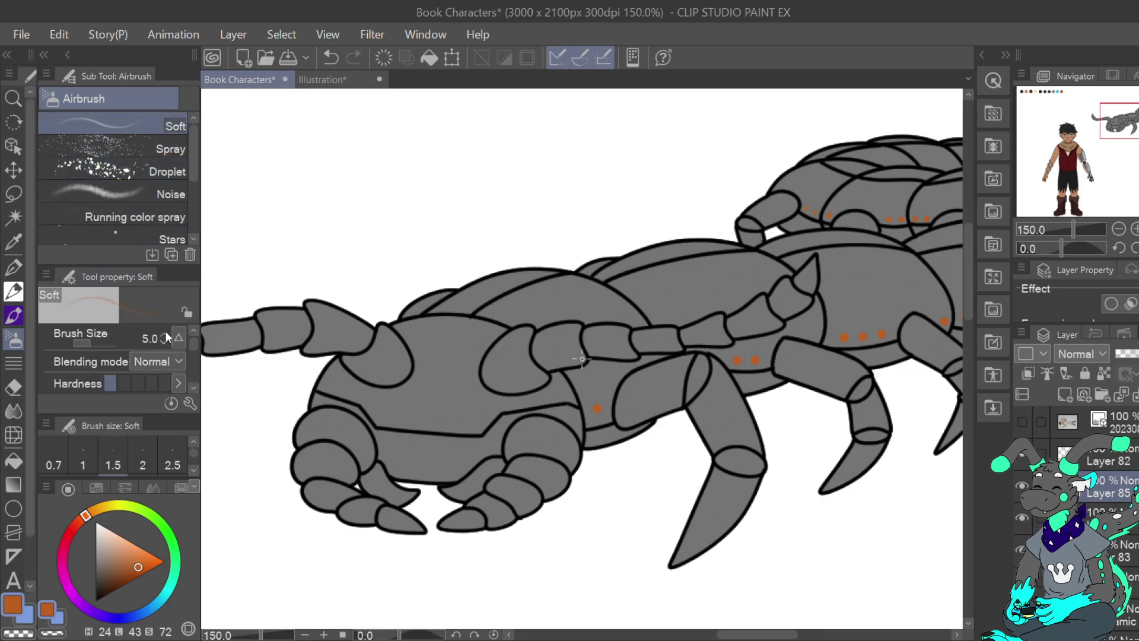
left_click(165, 334)
left_click(164, 334)
left_click(163, 333)
left_click(162, 333)
mouse_move(472, 314)
left_mouse_down()
mouse_move(564, 274)
mouse_move(478, 310)
mouse_move(493, 302)
left_mouse_up()
Try clipping the orange stripe's layer to the dot layer below it, and undo the clipping.
left_click(1028, 373)
left_click(1023, 519)
left_click(1022, 518)
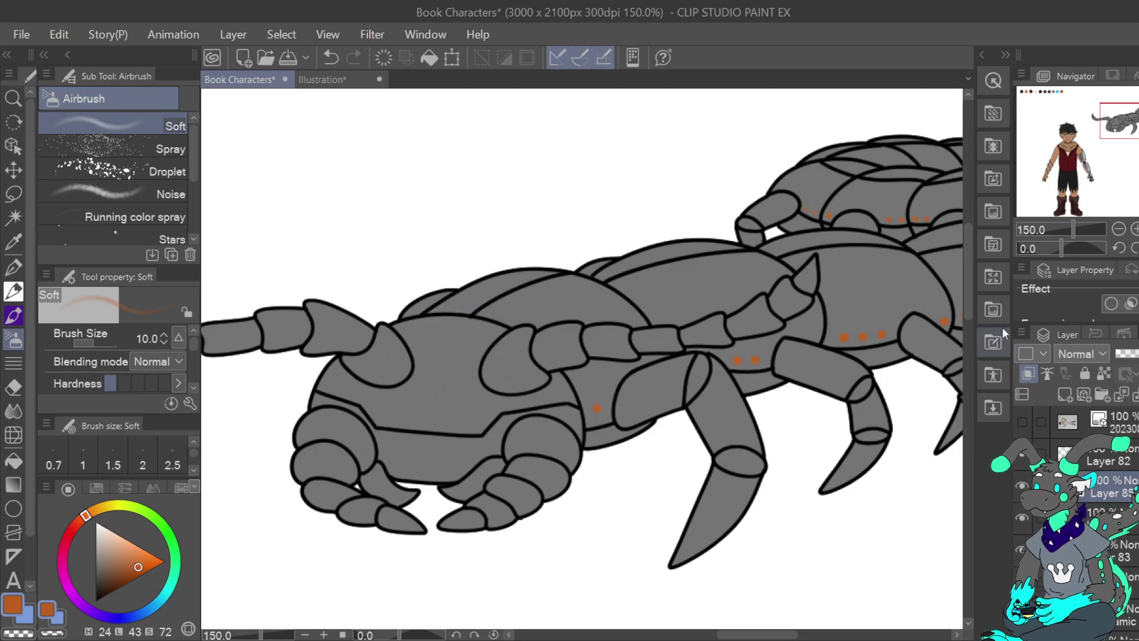
left_click(331, 57)
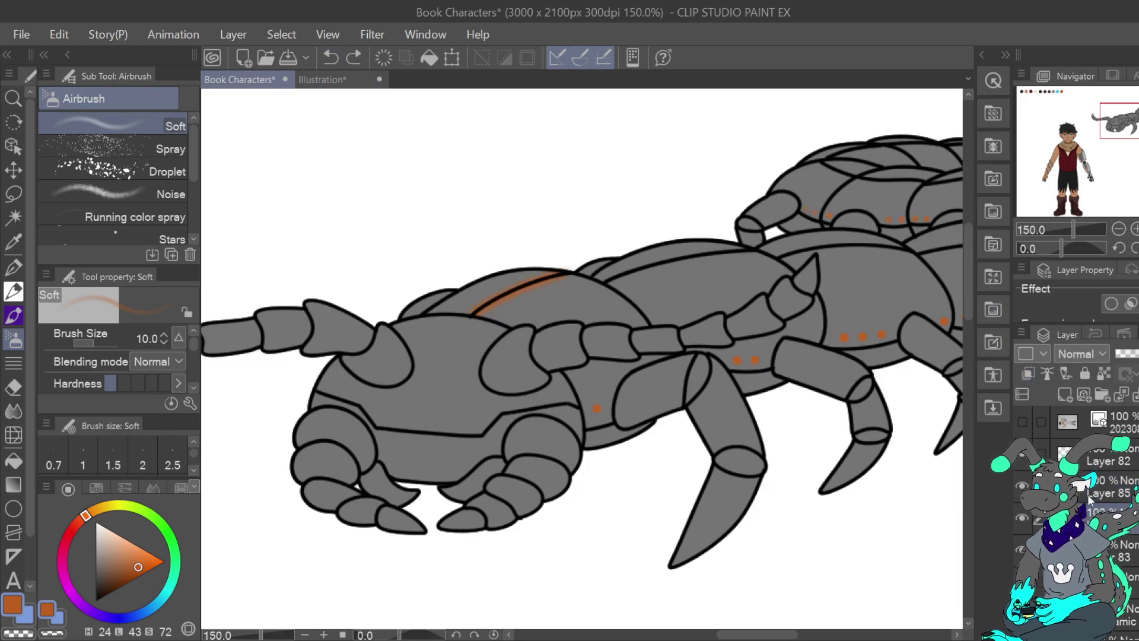
Clip both the dot layer and the stripe layer to the grey base, and airbrush an orange stripe along the second segment's back line.
left_click(1028, 373)
left_click(1029, 373)
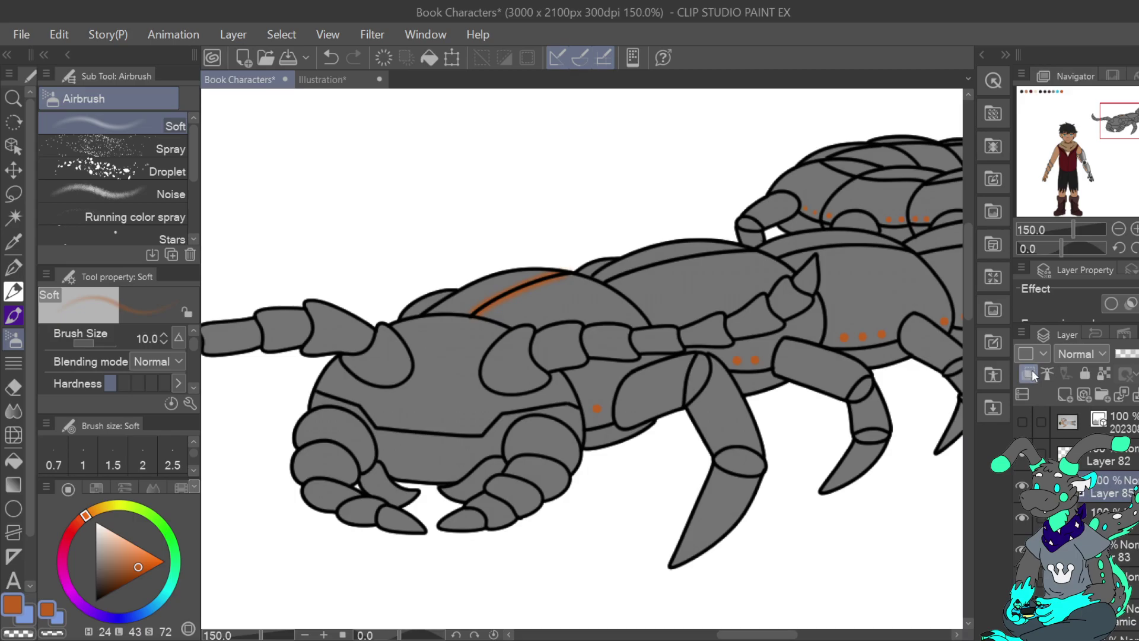
mouse_move(605, 280)
left_mouse_down()
mouse_move(752, 251)
mouse_move(607, 281)
mouse_move(735, 251)
mouse_move(651, 266)
left_mouse_up()
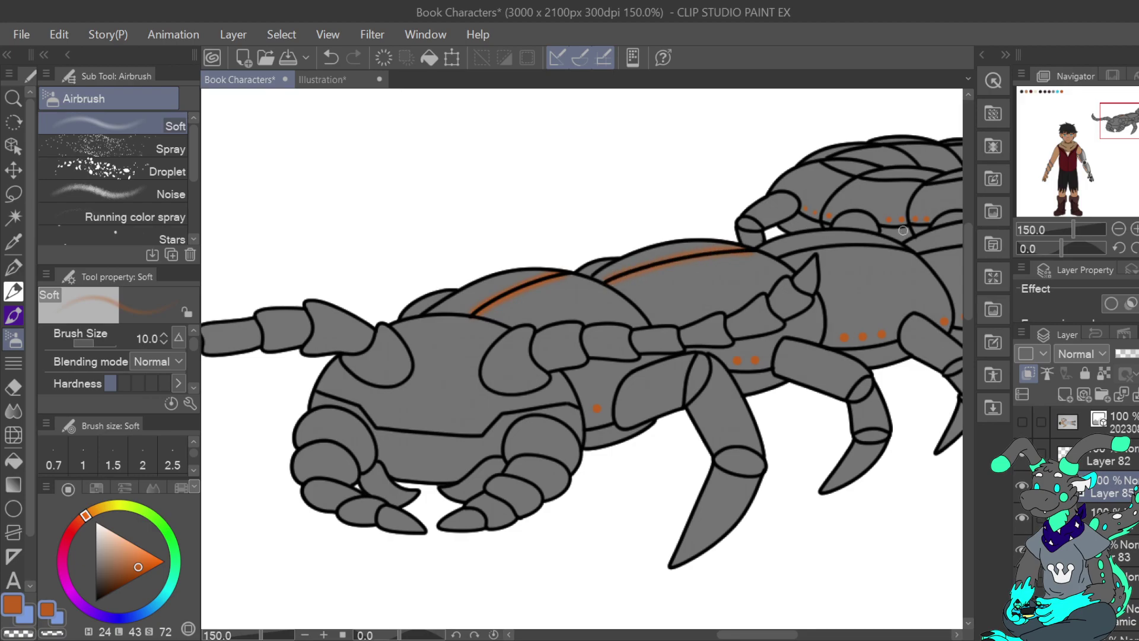
Try a soft orange airbrush stripe along the angled line across the creature's lower face.
mouse_move(317, 393)
left_mouse_down()
mouse_move(359, 406)
mouse_move(313, 389)
mouse_move(325, 405)
mouse_move(325, 389)
mouse_move(316, 392)
mouse_move(368, 419)
left_mouse_up()
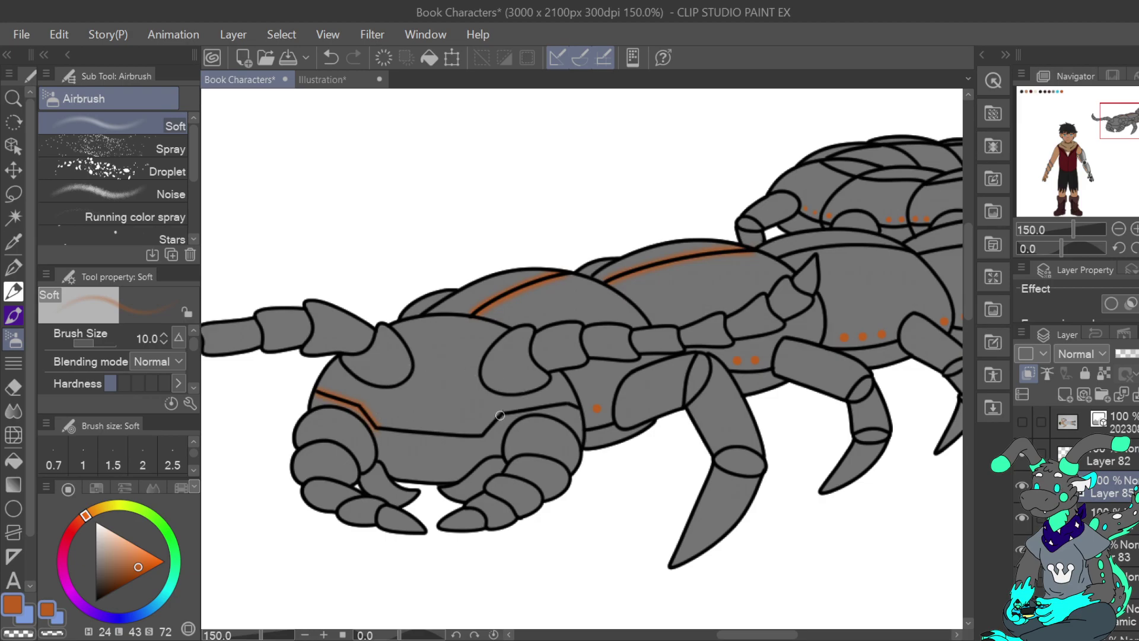
mouse_move(497, 418)
left_mouse_down()
mouse_move(482, 436)
mouse_move(508, 414)
mouse_move(555, 405)
left_mouse_up()
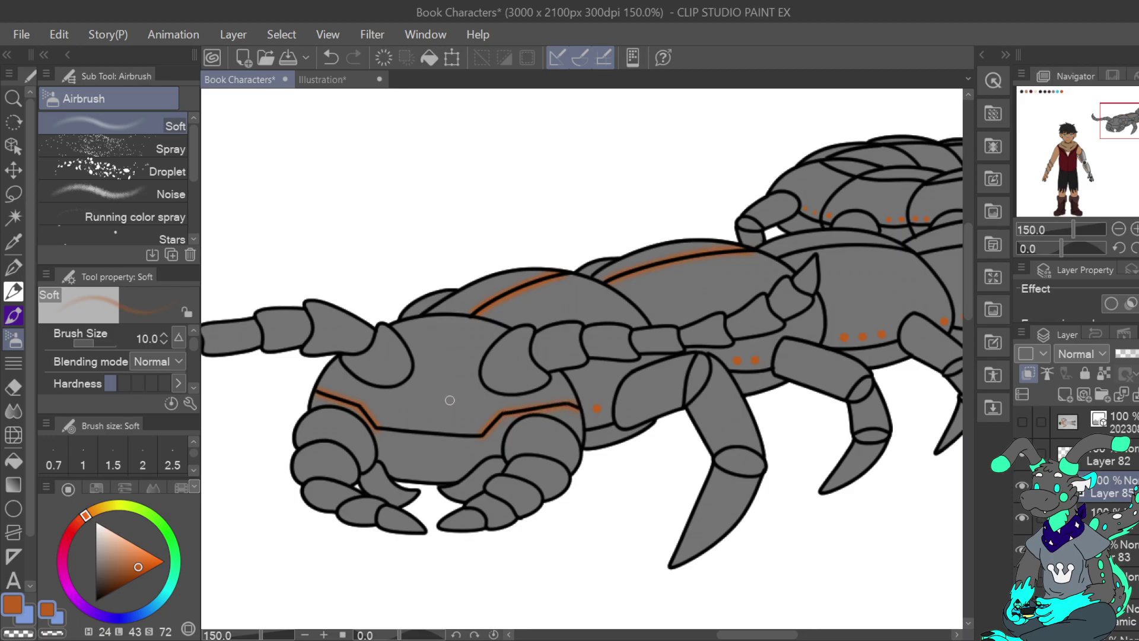
left_click_drag(383, 430, 458, 434)
mouse_move(1123, 121)
left_mouse_down()
mouse_move(1138, 120)
mouse_move(1123, 125)
mouse_move(1125, 141)
mouse_move(1133, 122)
left_mouse_up()
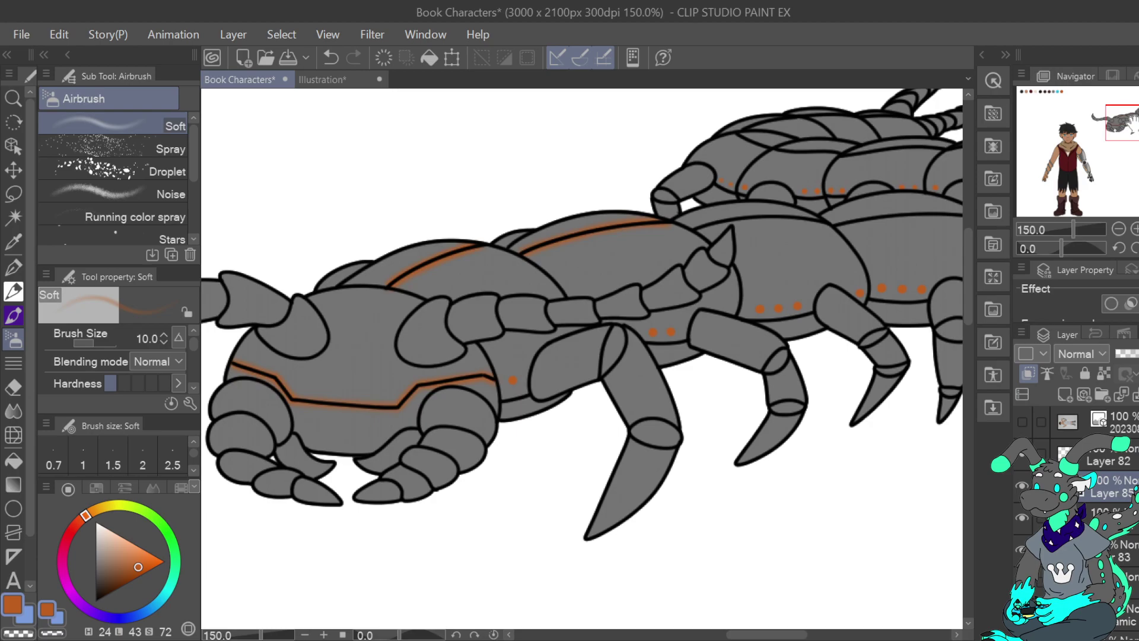
Undo the orange stripes on the face and back, and clip the dot and stripe layers to the grey base again.
left_click(329, 58)
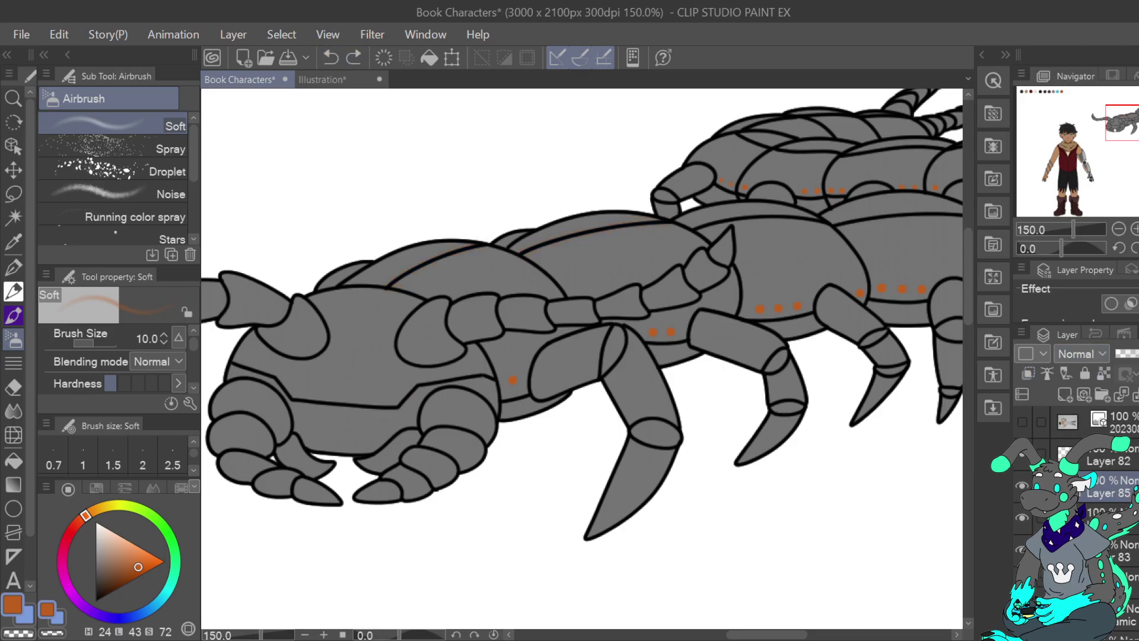
left_click(1045, 372)
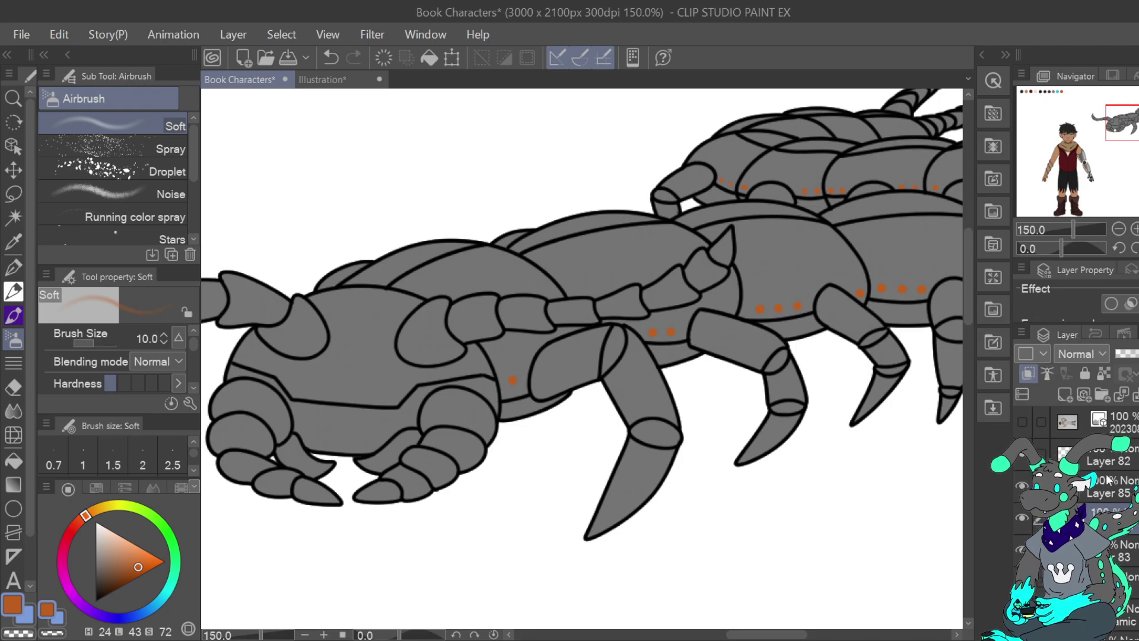
left_click(1029, 374)
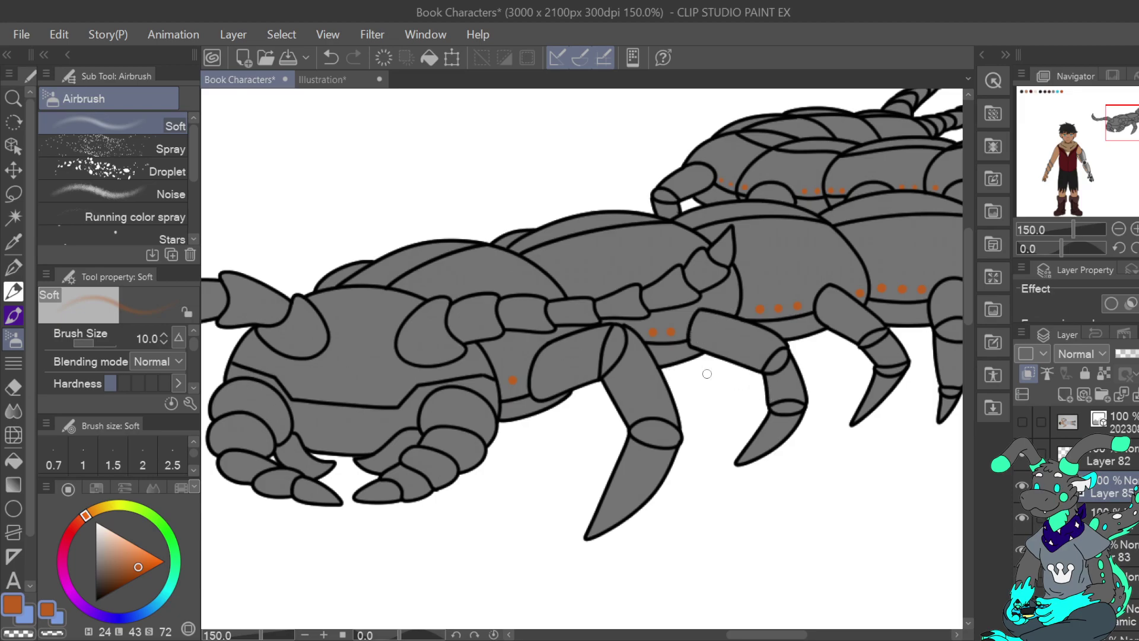
Try a lighter orange (H 24, L 56, S 68) size 15 airbrush glow on the first dots, moving its layer beneath the dot layer.
left_click_drag(158, 339, 166, 339)
left_click_drag(136, 558, 136, 556)
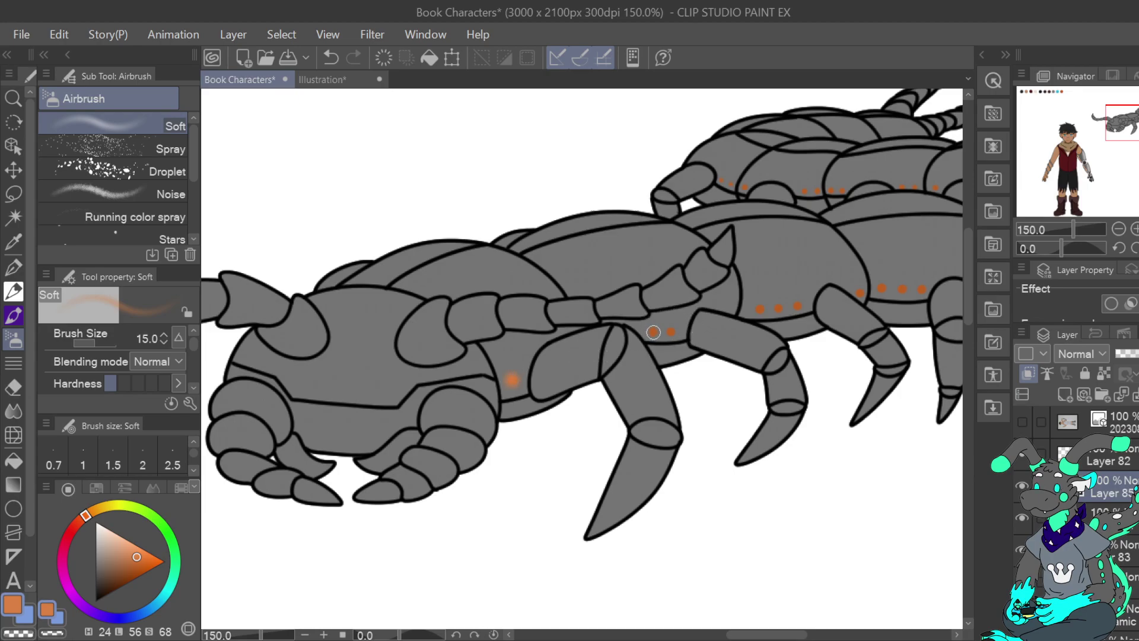
left_click(671, 330)
left_click_drag(1133, 532, 1132, 532)
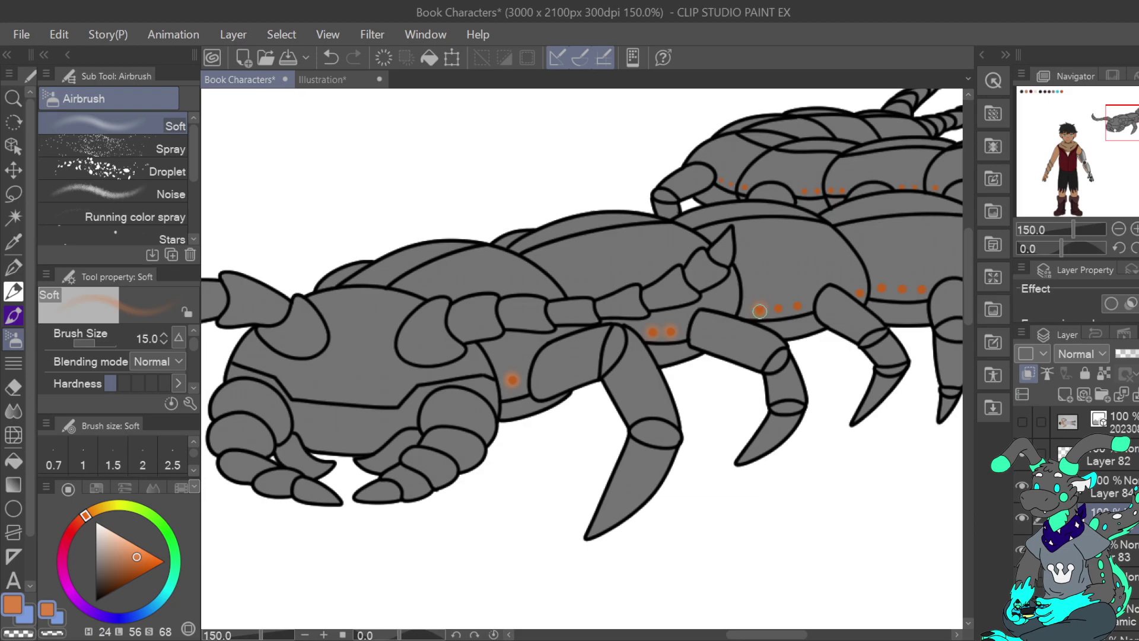
Airbrush soft orange glows around the remaining side dots along the front row's third and following segments.
left_click(779, 308)
left_click(671, 331)
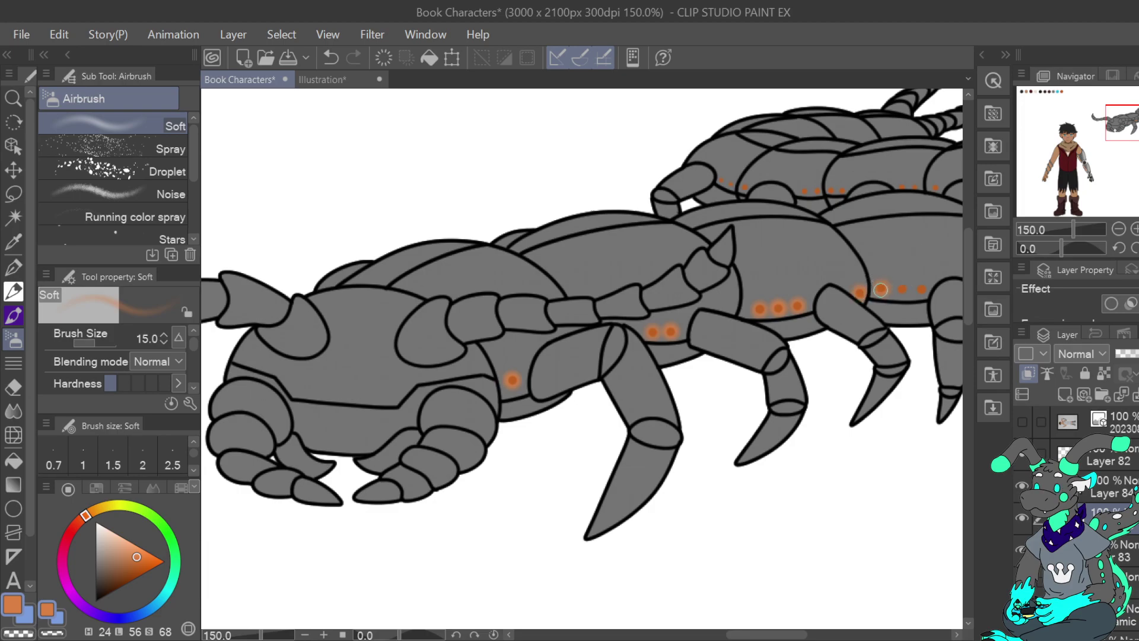
mouse_move(883, 288)
left_mouse_down()
mouse_move(801, 263)
mouse_move(722, 259)
left_mouse_up()
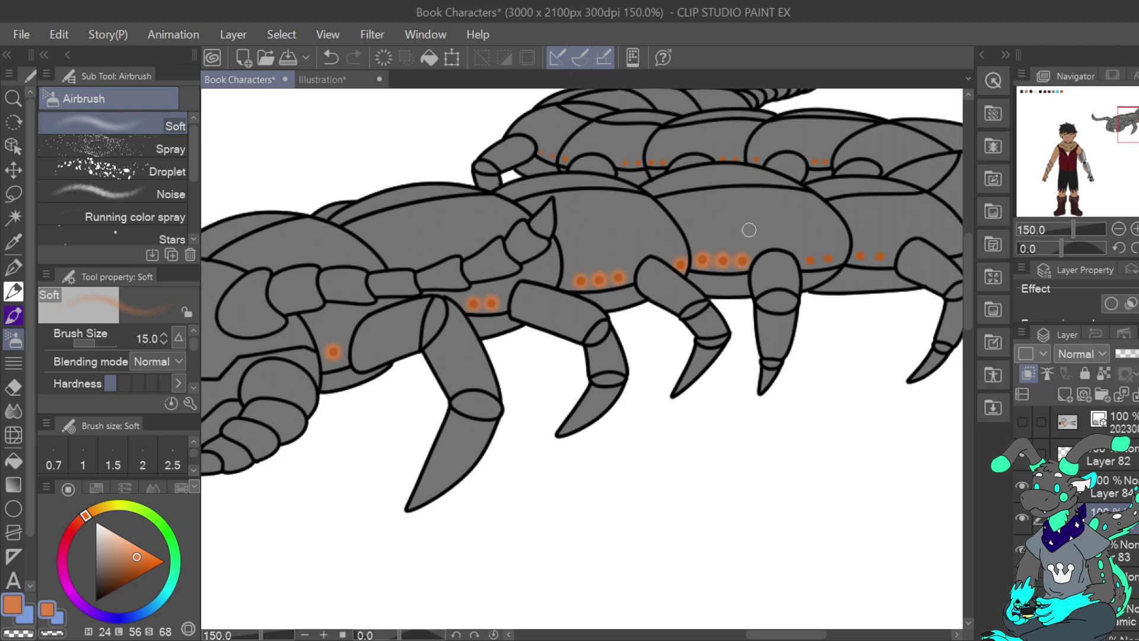
left_click(331, 57)
left_click(743, 260)
left_click(810, 260)
left_click(829, 256)
Undo all the size 15 orange glows around the side dots and the layer reordering.
left_click(330, 57)
left_click(331, 58)
left_click(330, 58)
left_click(330, 58)
left_click(331, 58)
left_click(331, 58)
left_click(330, 58)
left_click(330, 58)
left_click(331, 58)
left_click(331, 57)
left_click(353, 58)
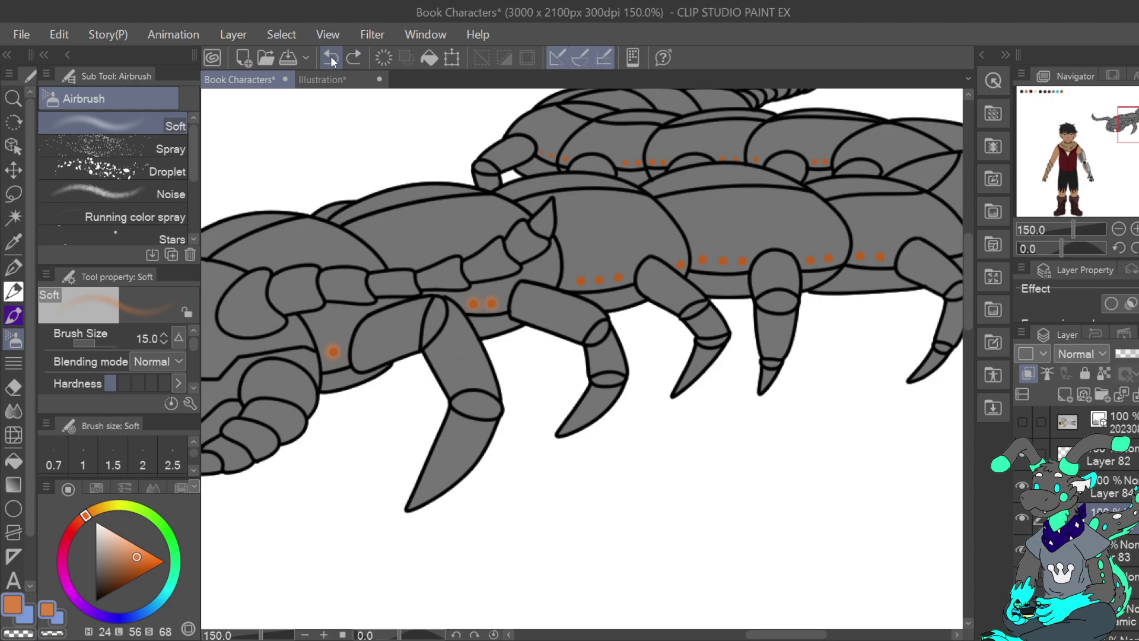
left_click(331, 58)
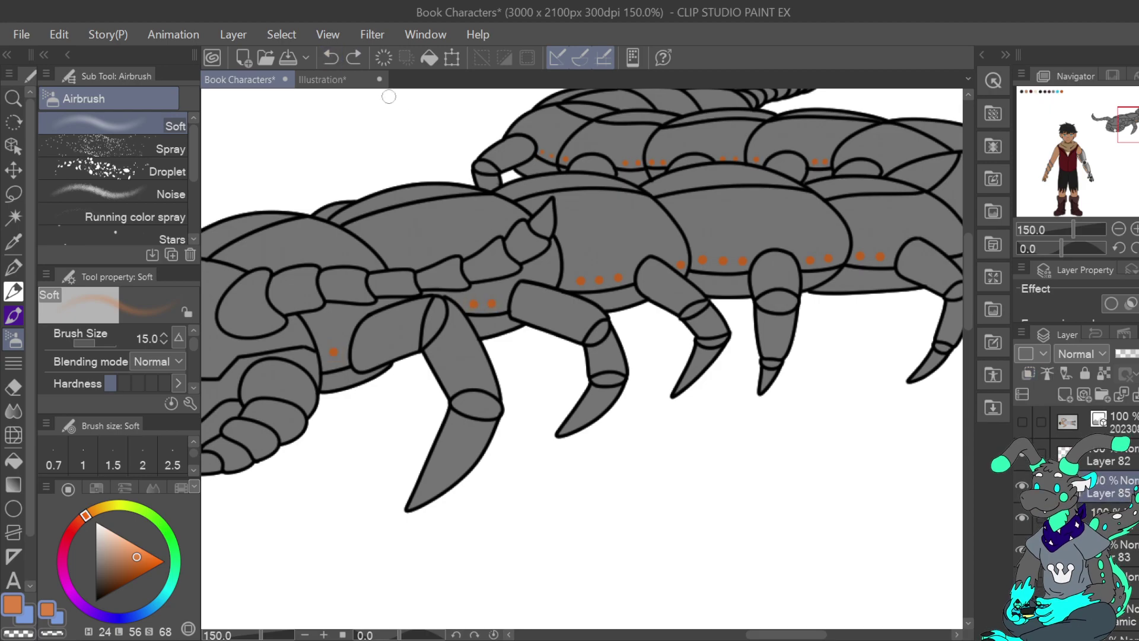
Place the empty layer beneath the dot layer, clipped to the grey base, and set the Soft airbrush size to 5.
left_click_drag(1108, 486, 1108, 518)
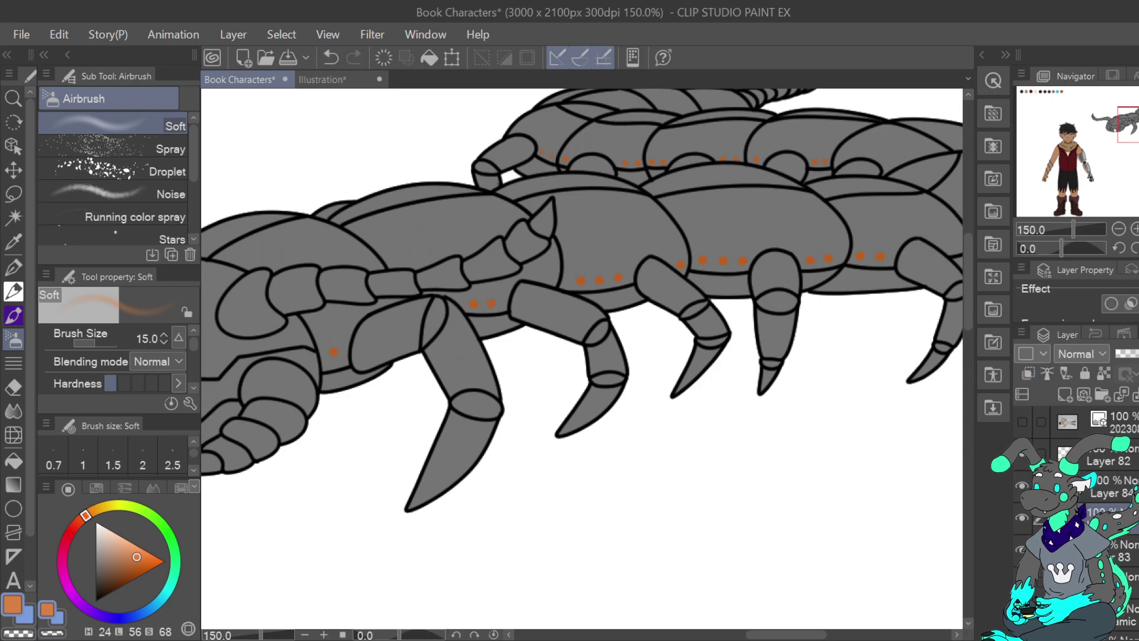
left_click(1032, 373)
left_click_drag(333, 352, 598, 371)
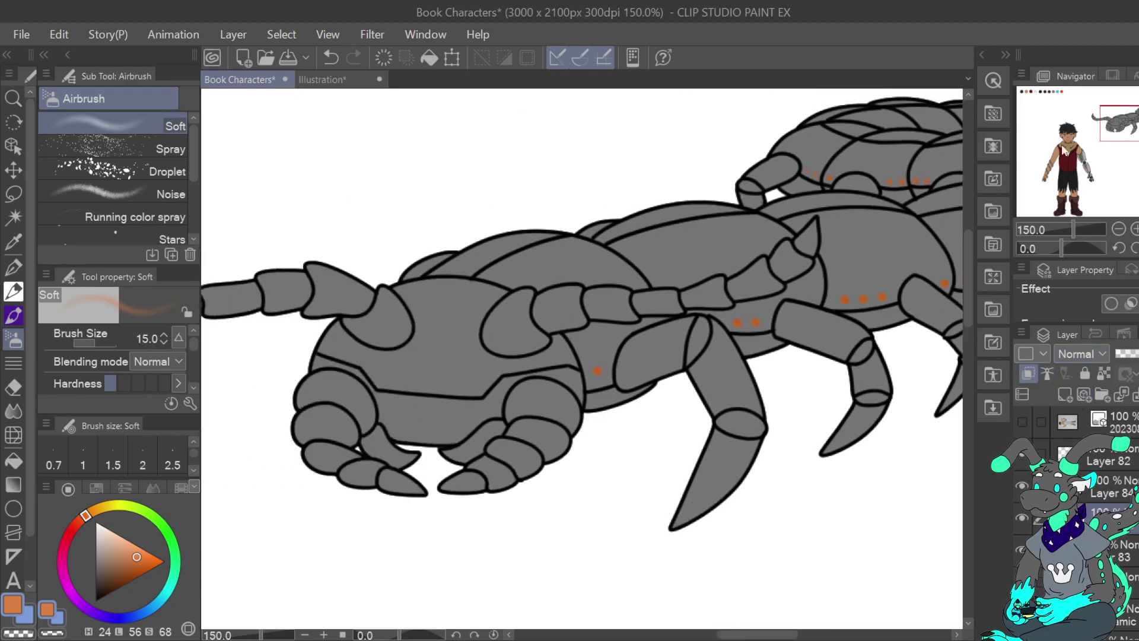
left_click(164, 336)
left_click(165, 342)
left_click(165, 342)
left_click(165, 342)
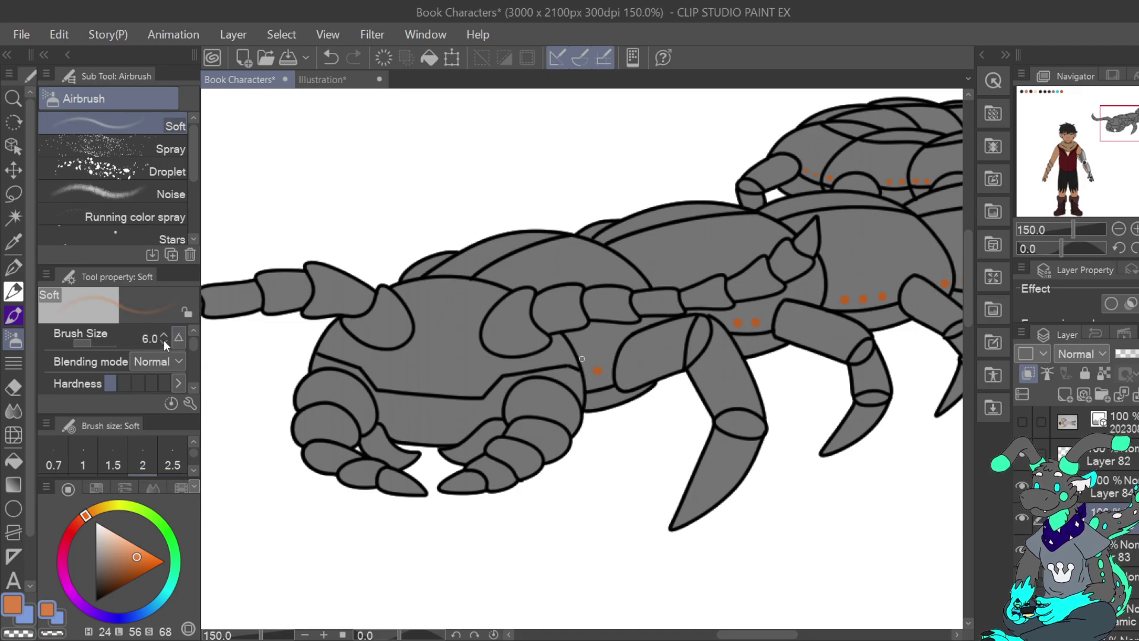
Try narrow orange glows around the side dots of the first three segments behind the head.
left_click(1134, 228)
left_click(1134, 229)
left_click(1133, 229)
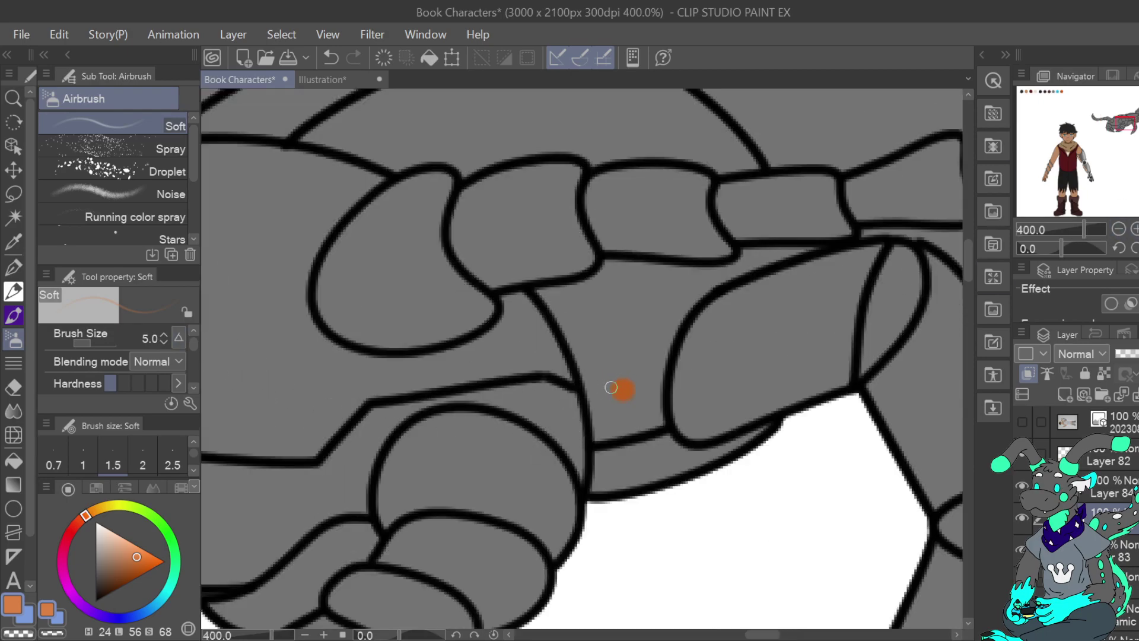
mouse_move(615, 382)
left_mouse_down()
mouse_move(625, 403)
mouse_move(629, 379)
mouse_move(611, 391)
mouse_move(634, 393)
mouse_move(616, 380)
mouse_move(633, 395)
mouse_move(618, 383)
mouse_move(633, 389)
mouse_move(614, 391)
mouse_move(629, 379)
left_mouse_up()
left_click_drag(1127, 123, 1135, 121)
mouse_move(660, 306)
left_mouse_down()
mouse_move(670, 321)
mouse_move(668, 303)
mouse_move(676, 317)
mouse_move(663, 321)
mouse_move(665, 306)
mouse_move(663, 316)
mouse_move(726, 307)
mouse_move(712, 304)
mouse_move(712, 316)
left_mouse_up()
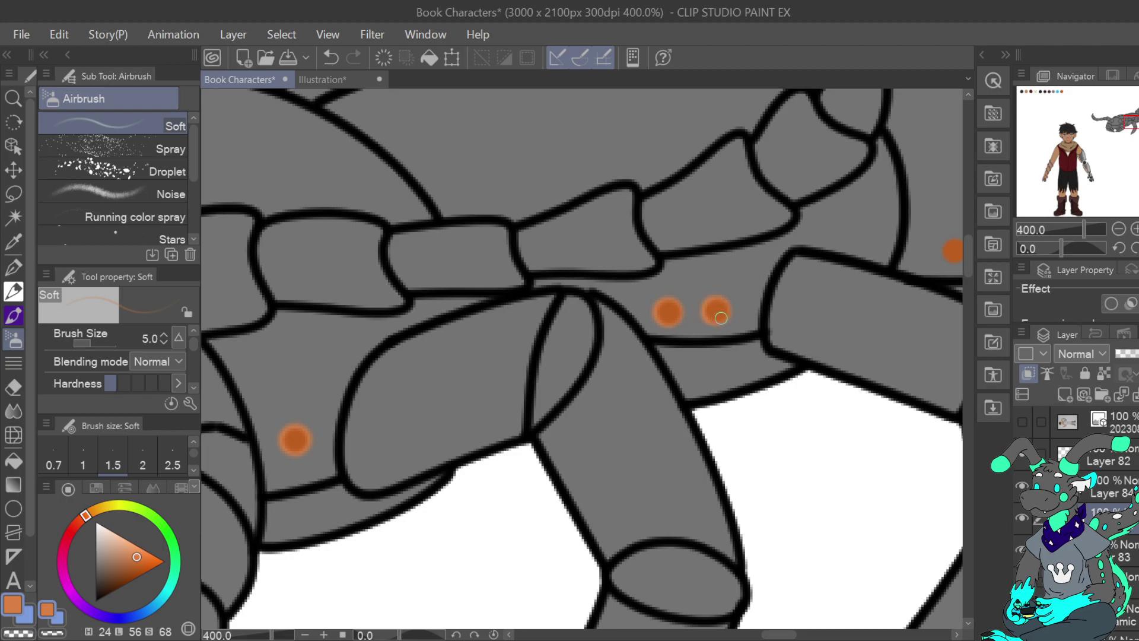
left_click_drag(1128, 122, 1135, 121)
mouse_move(648, 274)
left_mouse_down()
mouse_move(650, 283)
mouse_move(663, 271)
mouse_move(647, 268)
mouse_move(655, 285)
mouse_move(645, 280)
mouse_move(659, 270)
mouse_move(656, 285)
mouse_move(640, 255)
mouse_move(658, 274)
mouse_move(649, 283)
mouse_move(660, 263)
mouse_move(696, 272)
mouse_move(698, 284)
mouse_move(709, 265)
mouse_move(707, 283)
mouse_move(694, 279)
mouse_move(708, 275)
left_mouse_up()
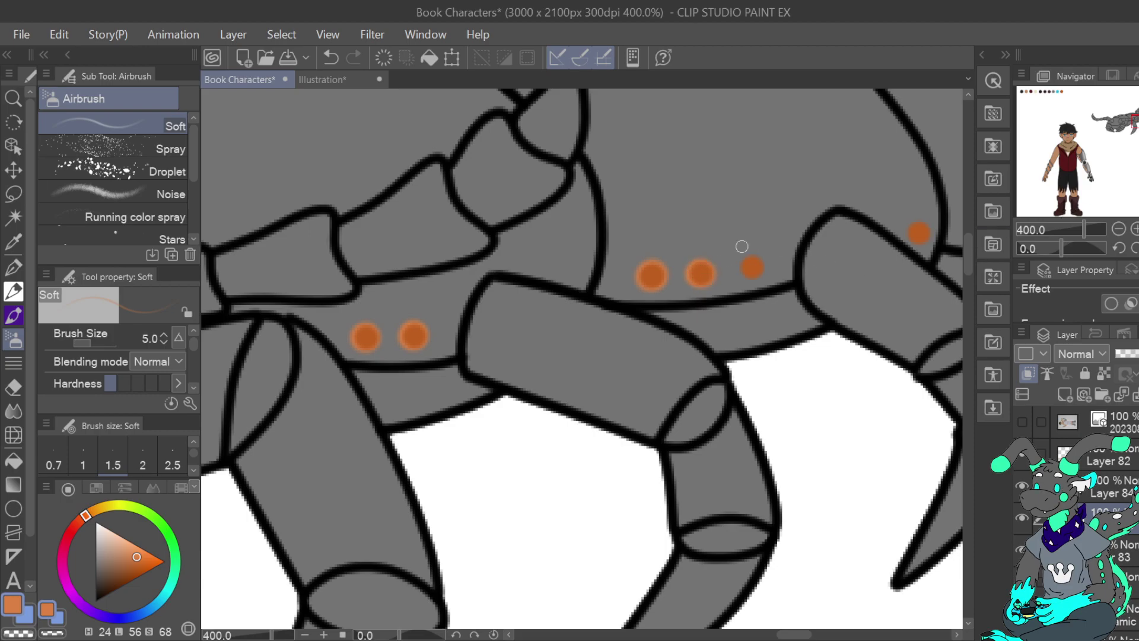
Undo the narrow orange glows around the first three segments' side dots.
left_click(1118, 228)
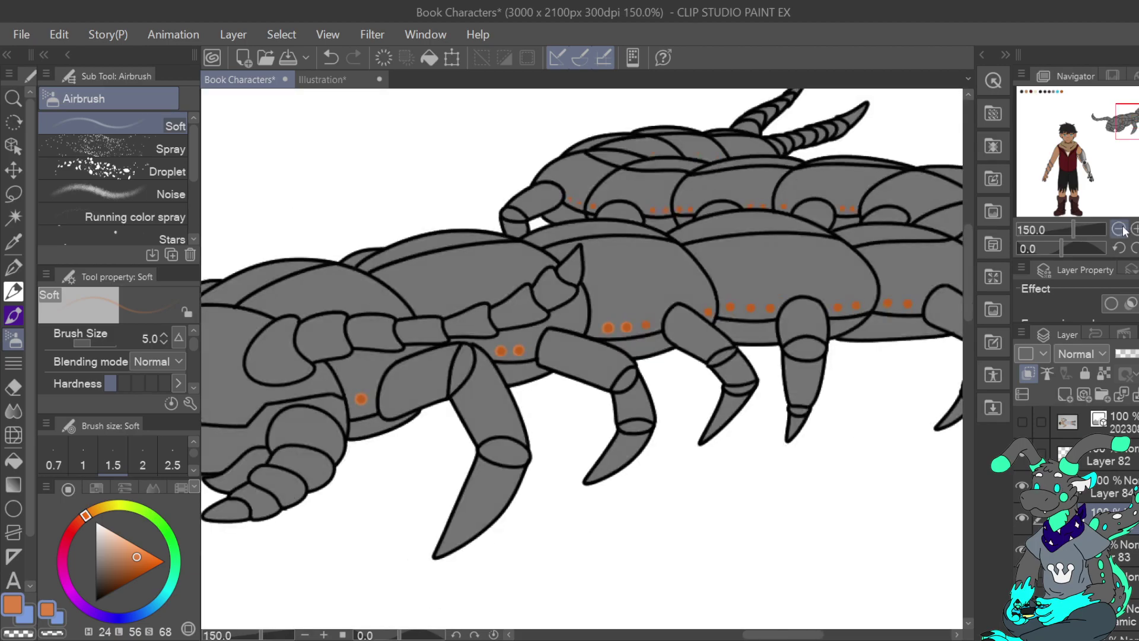
left_click(331, 58)
left_click(331, 58)
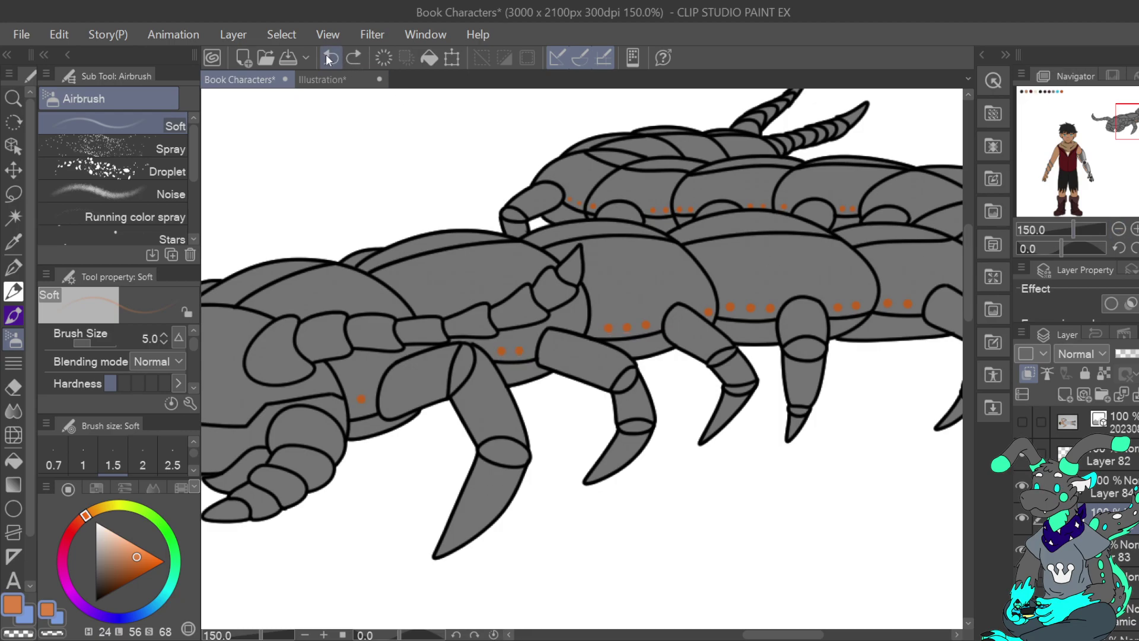
Choose a lighter orange (H 24, L 69, S 88) and airbrush a glow ring around the single dot behind the head.
left_click(134, 549)
left_click_drag(134, 550, 134, 546)
left_click(1134, 229)
left_click(1134, 229)
left_click(1134, 229)
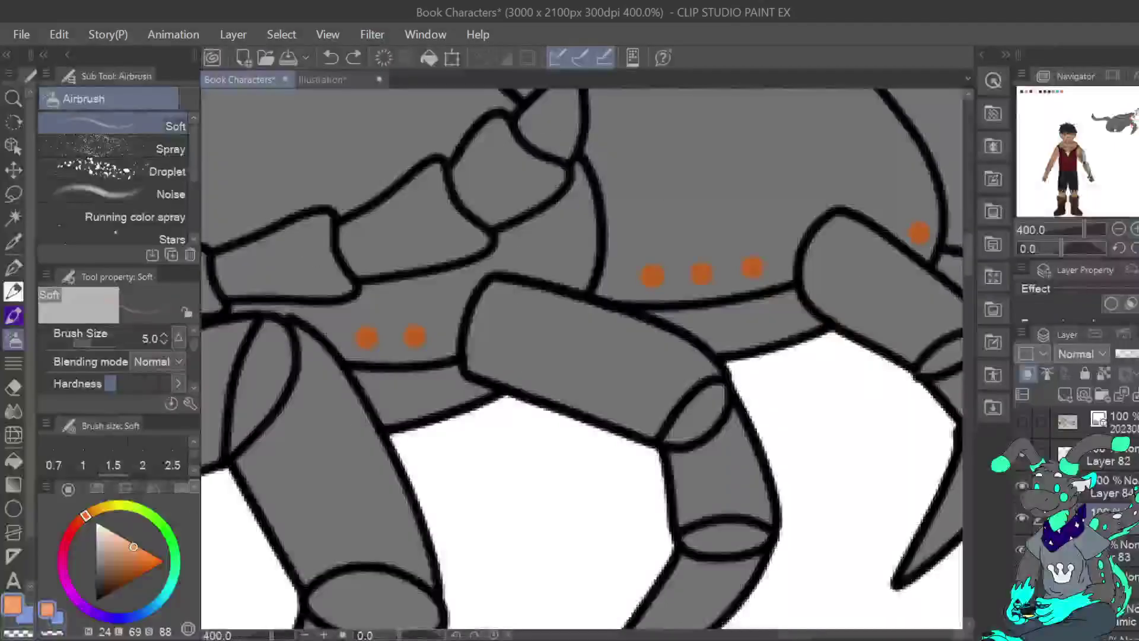
left_click_drag(1137, 123, 1133, 119)
mouse_move(236, 509)
left_mouse_down()
mouse_move(239, 525)
mouse_move(248, 515)
mouse_move(237, 516)
mouse_move(253, 521)
left_mouse_up()
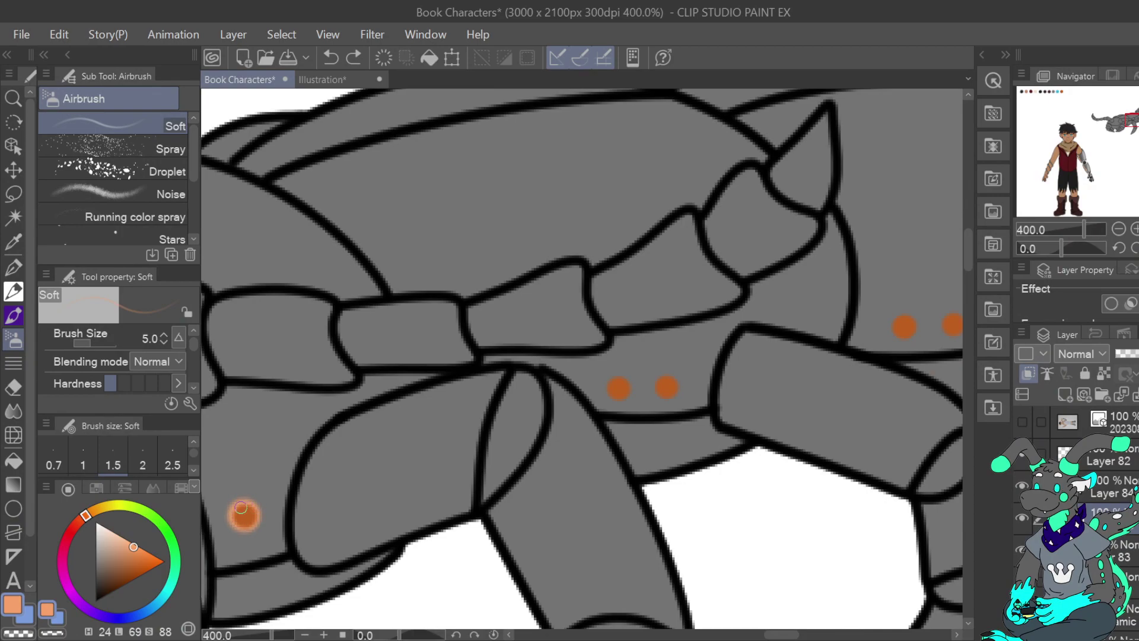
Airbrush light orange glow rings around the two side dots on the second segment behind the head.
left_click(1119, 229)
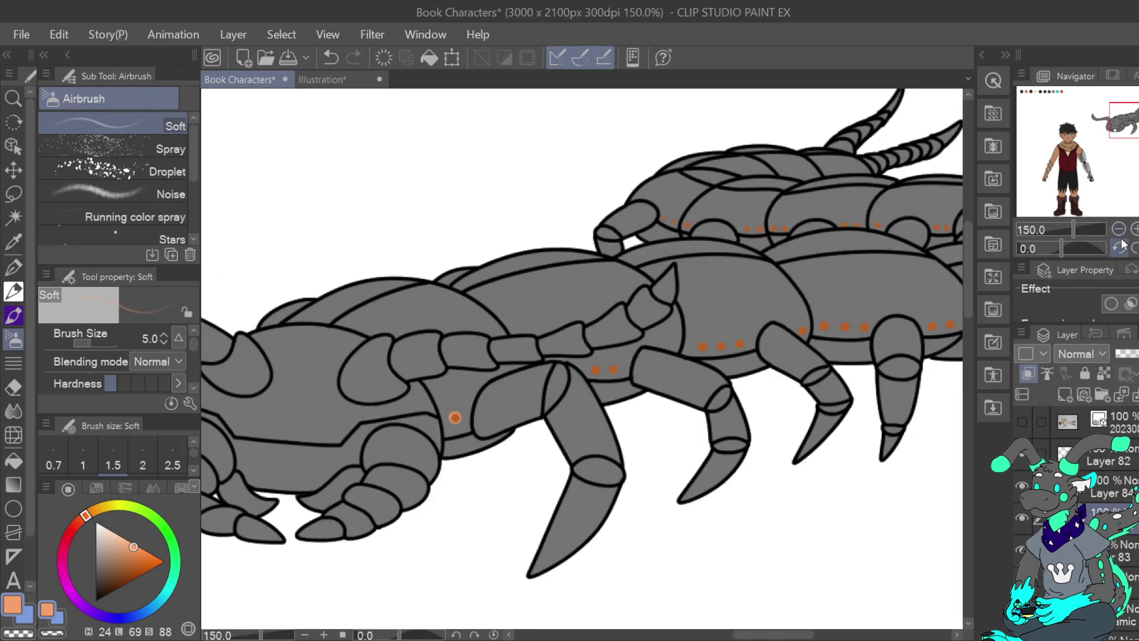
left_click(1134, 229)
left_click(1134, 229)
left_click(1134, 229)
left_click(1134, 228)
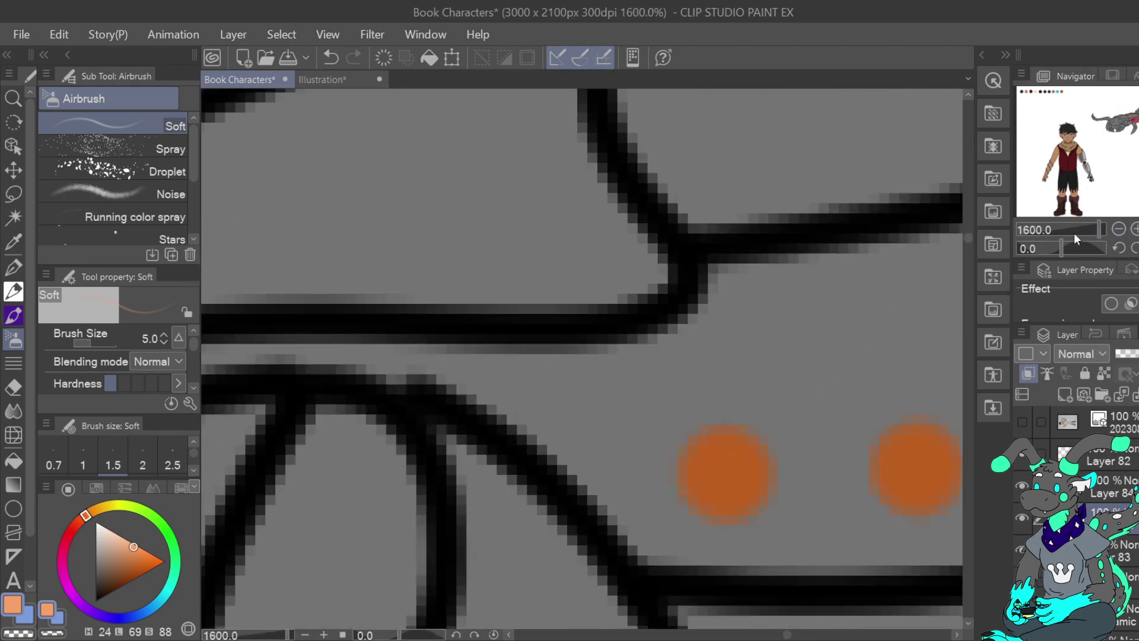
left_click(1122, 230)
left_click(1119, 229)
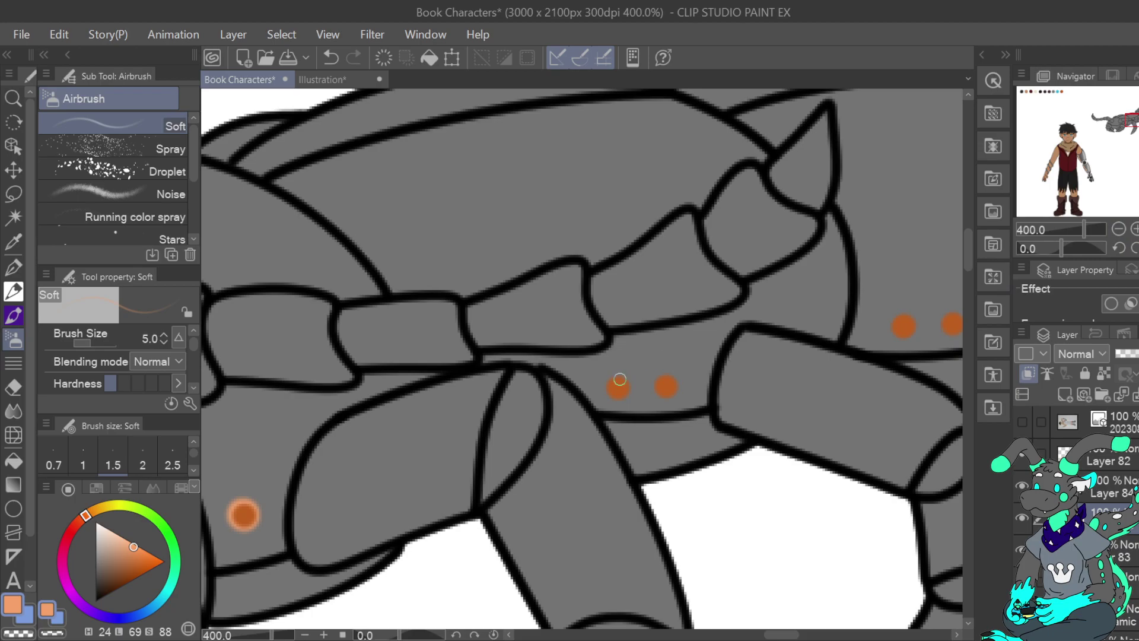
mouse_move(611, 380)
left_mouse_down()
mouse_move(617, 396)
mouse_move(614, 379)
mouse_move(626, 390)
left_mouse_up()
mouse_move(666, 397)
left_mouse_down()
mouse_move(673, 382)
mouse_move(661, 393)
left_mouse_up()
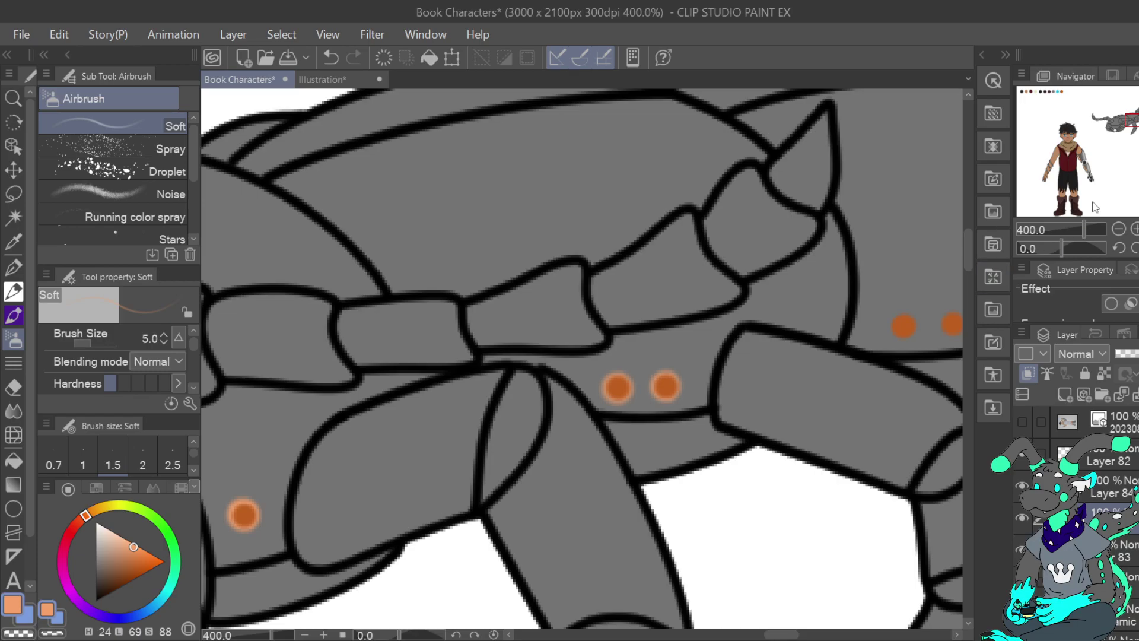
Airbrush light orange glow rings around the third segment's side dots and the fourth segment's first dot.
left_click_drag(1125, 122, 1132, 121)
mouse_move(666, 348)
left_mouse_down()
mouse_move(678, 342)
mouse_move(667, 348)
mouse_move(672, 363)
mouse_move(687, 355)
mouse_move(667, 348)
mouse_move(677, 363)
mouse_move(683, 348)
mouse_move(669, 345)
mouse_move(679, 361)
mouse_move(688, 347)
mouse_move(673, 343)
mouse_move(731, 358)
mouse_move(736, 344)
mouse_move(721, 339)
mouse_move(719, 357)
mouse_move(770, 335)
left_mouse_up()
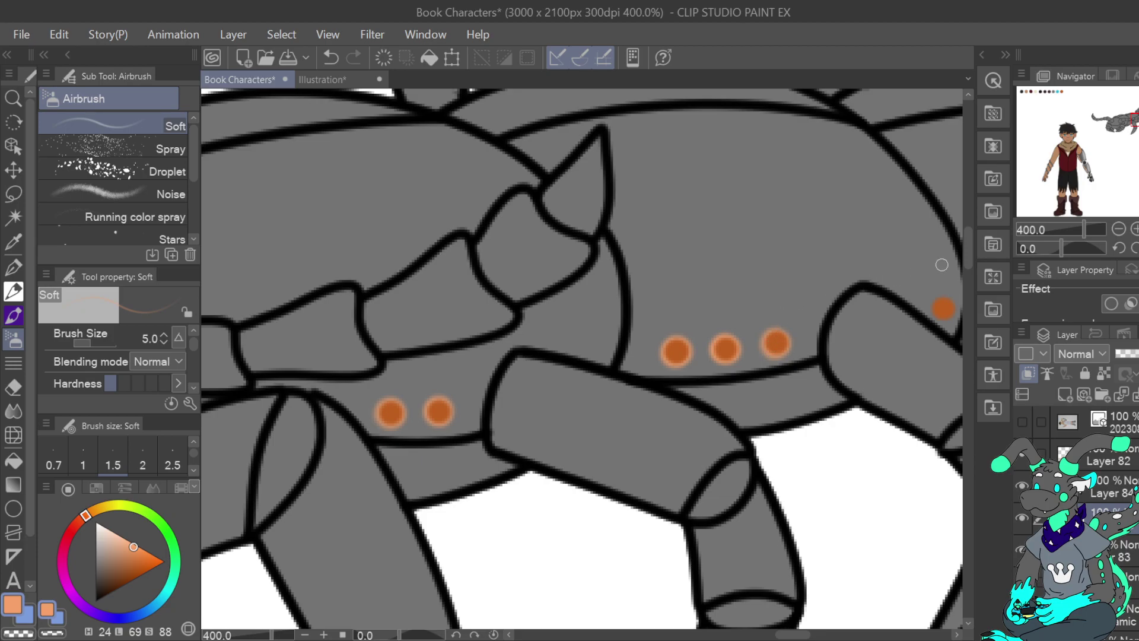
left_click_drag(1132, 121, 1138, 120)
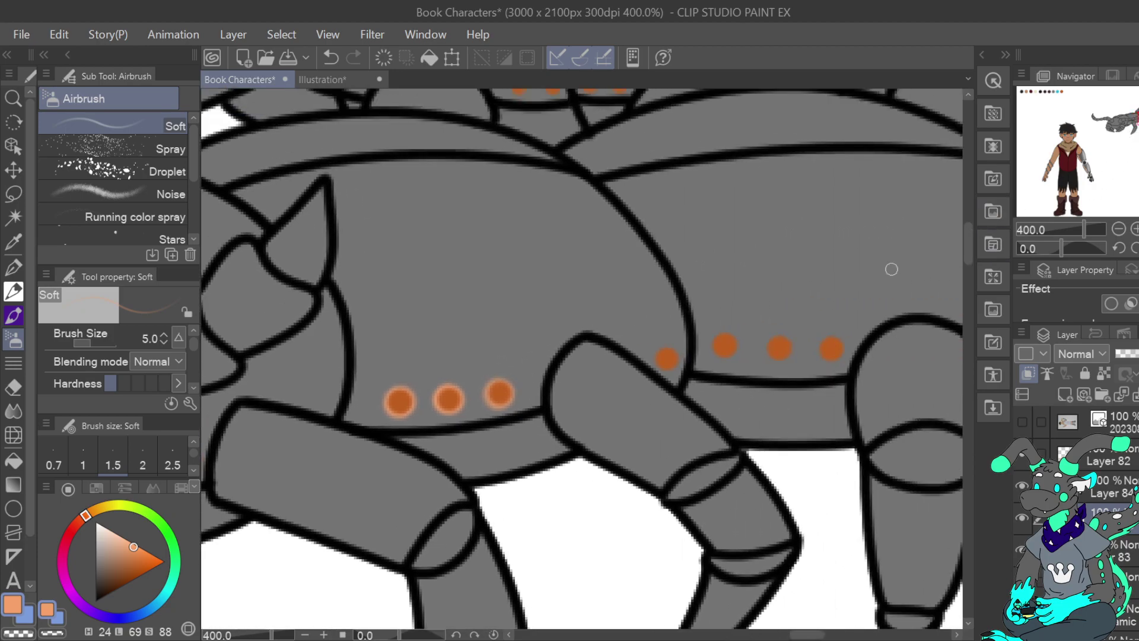
mouse_move(662, 359)
left_mouse_down()
mouse_move(666, 350)
mouse_move(675, 361)
mouse_move(656, 363)
mouse_move(678, 358)
mouse_move(669, 369)
left_mouse_up()
mouse_move(714, 347)
left_mouse_down()
mouse_move(731, 338)
mouse_move(723, 355)
mouse_move(718, 336)
mouse_move(717, 354)
mouse_move(731, 338)
left_mouse_up()
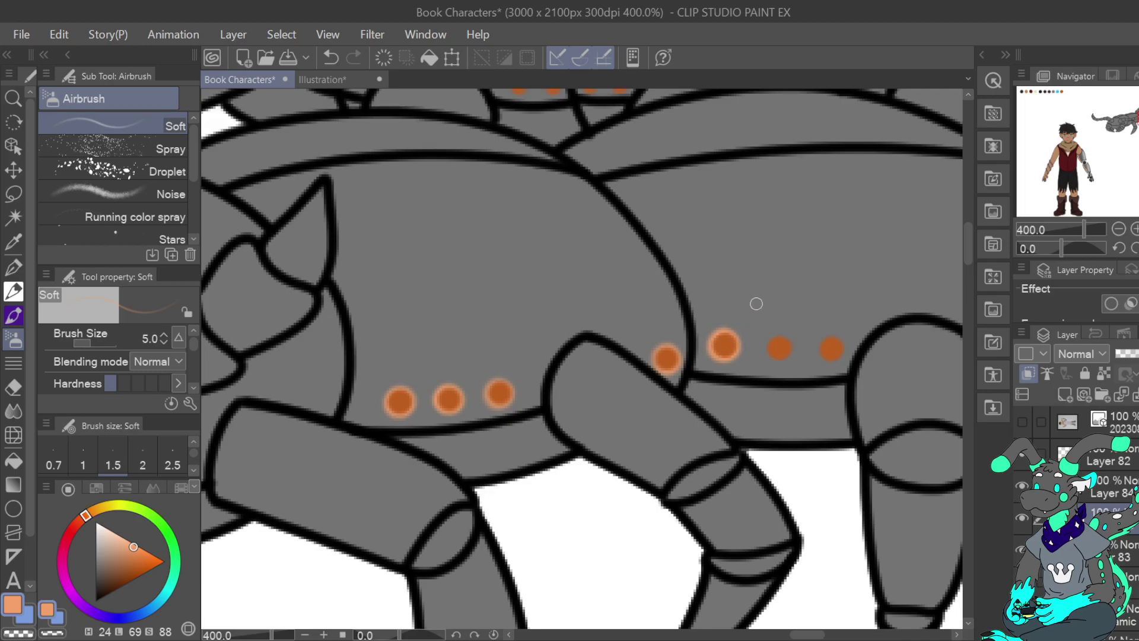
left_click(1119, 231)
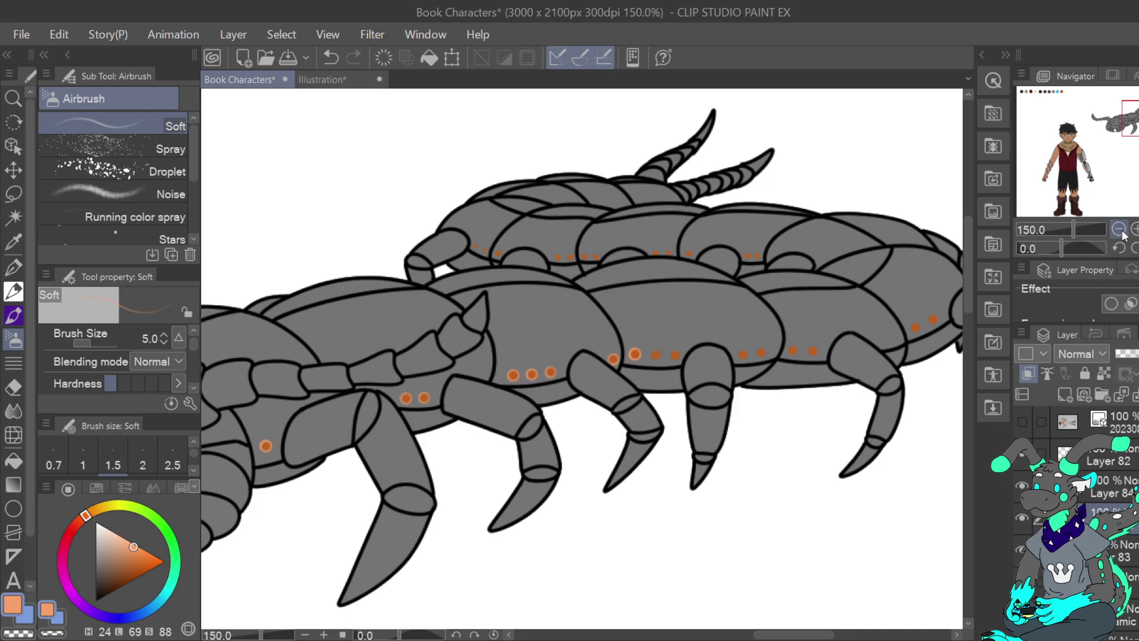
Airbrush soft light-orange rings around the orange dots on the near middle body segment, on both sides of its leg.
left_click(1134, 230)
left_click(1134, 229)
left_click(1134, 230)
left_click(1119, 230)
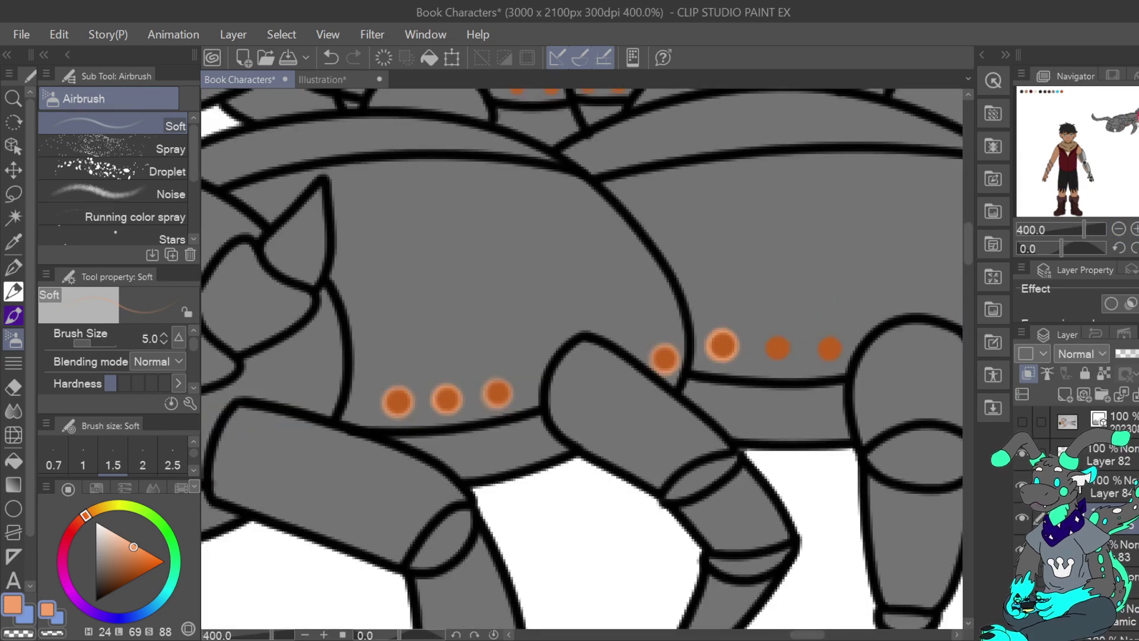
left_click(1135, 119)
mouse_move(543, 397)
left_mouse_down()
mouse_move(552, 410)
mouse_move(549, 395)
mouse_move(561, 399)
mouse_move(550, 388)
mouse_move(600, 399)
mouse_move(601, 388)
mouse_move(604, 408)
mouse_move(606, 389)
mouse_move(611, 401)
left_mouse_up()
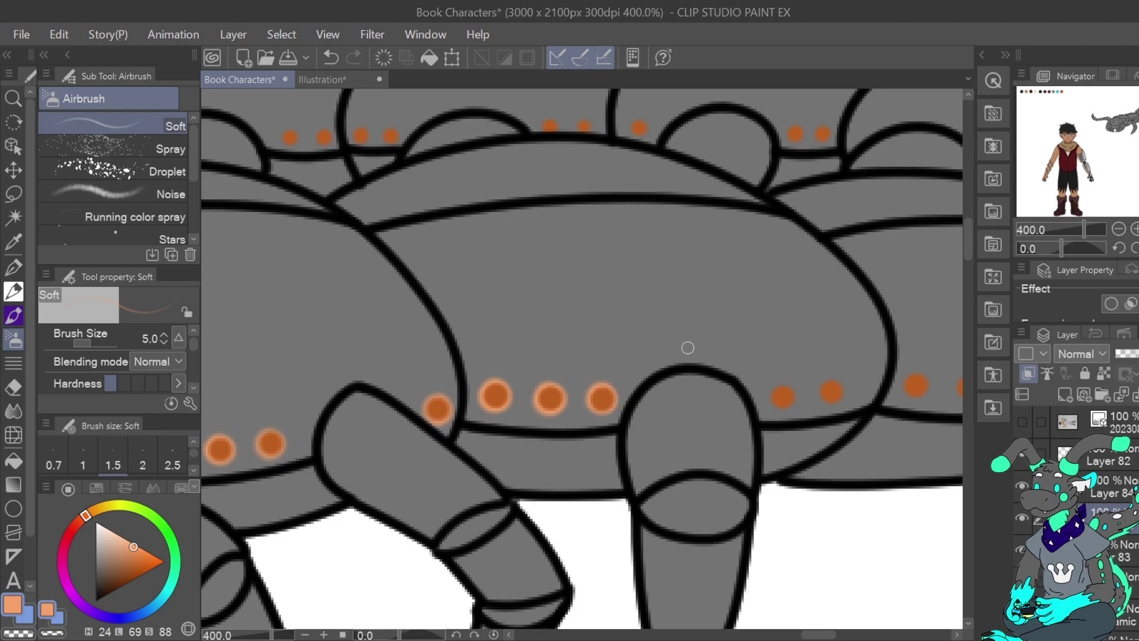
mouse_move(774, 396)
left_mouse_down()
mouse_move(791, 391)
mouse_move(779, 404)
left_mouse_up()
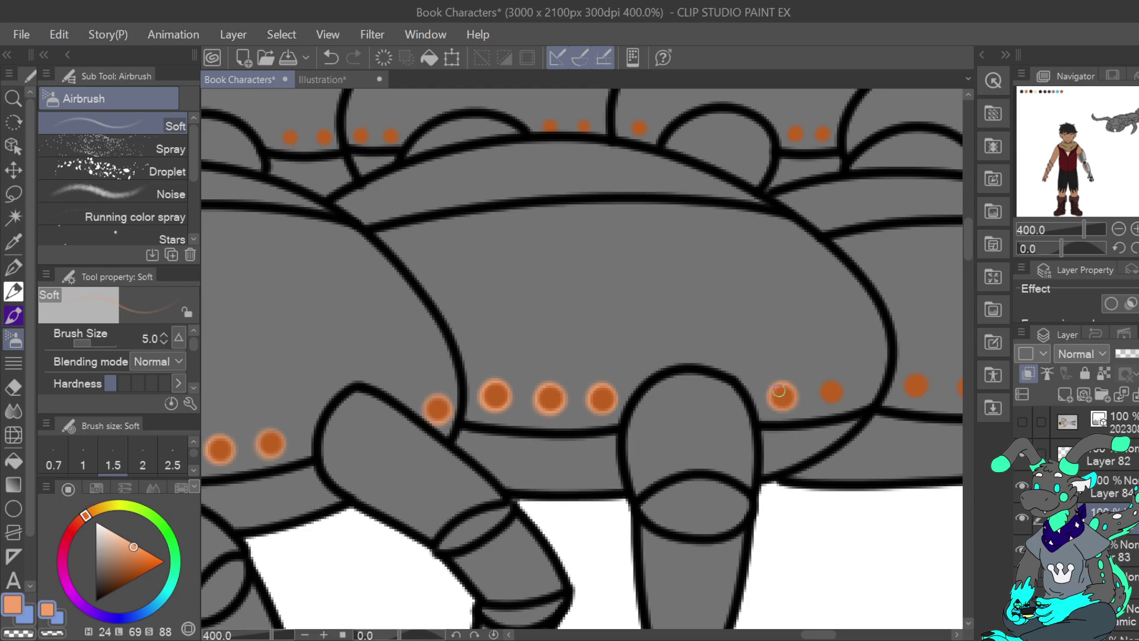
mouse_move(824, 382)
left_mouse_down()
mouse_move(822, 393)
mouse_move(839, 388)
mouse_move(824, 395)
mouse_move(842, 394)
left_mouse_up()
Airbrush light-orange rings around the paired dots on the last two segments of the creature's near side.
left_click_drag(1132, 132, 1138, 133)
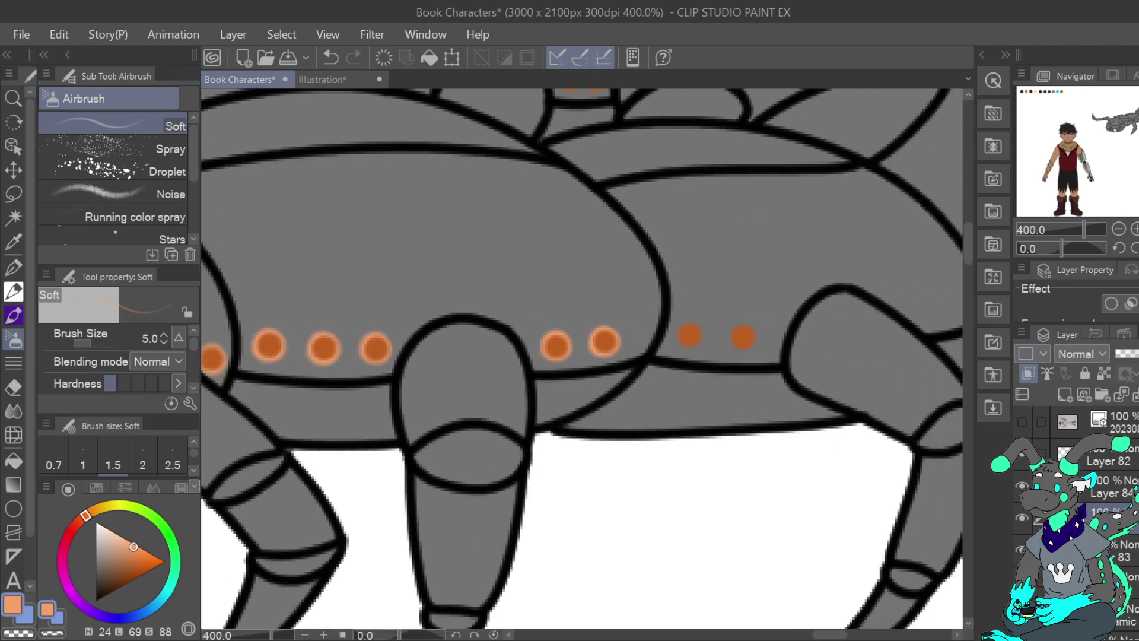
left_click_drag(683, 342, 684, 336)
mouse_move(685, 343)
left_mouse_down()
mouse_move(695, 329)
mouse_move(698, 342)
mouse_move(686, 327)
mouse_move(738, 343)
mouse_move(737, 329)
mouse_move(741, 346)
mouse_move(751, 333)
left_mouse_up()
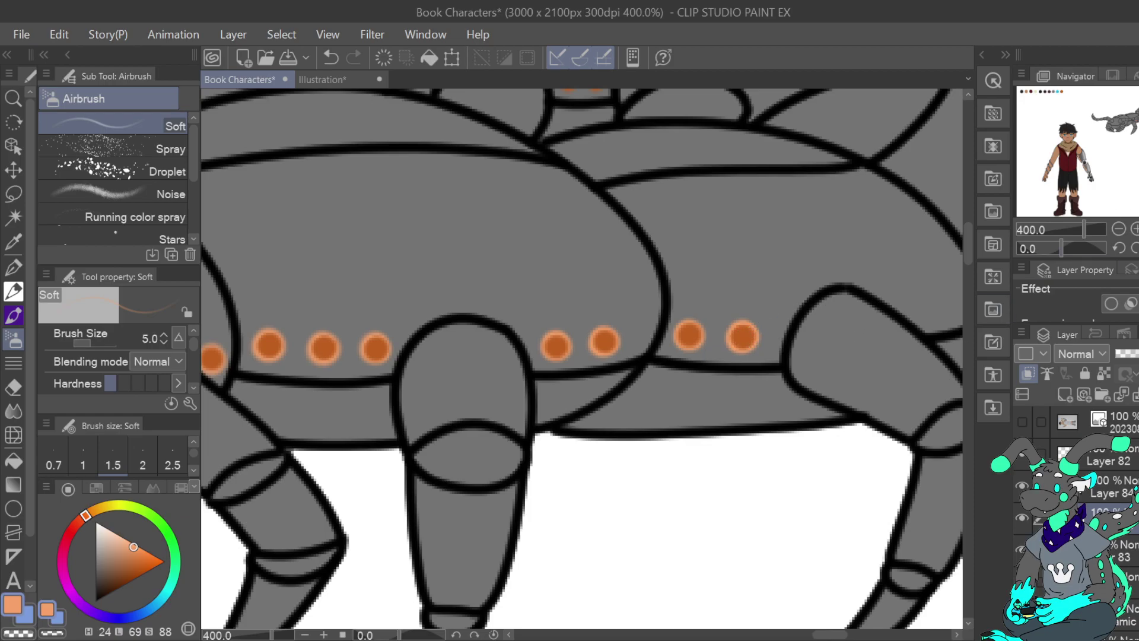
left_click_drag(1131, 115, 1138, 113)
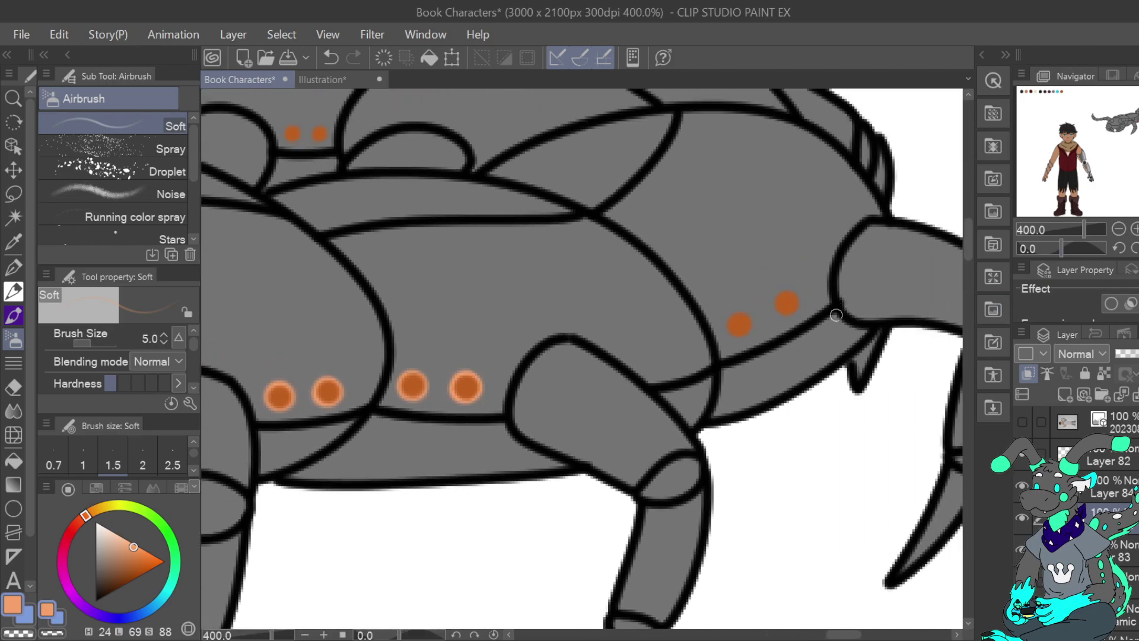
left_click_drag(738, 323, 748, 326)
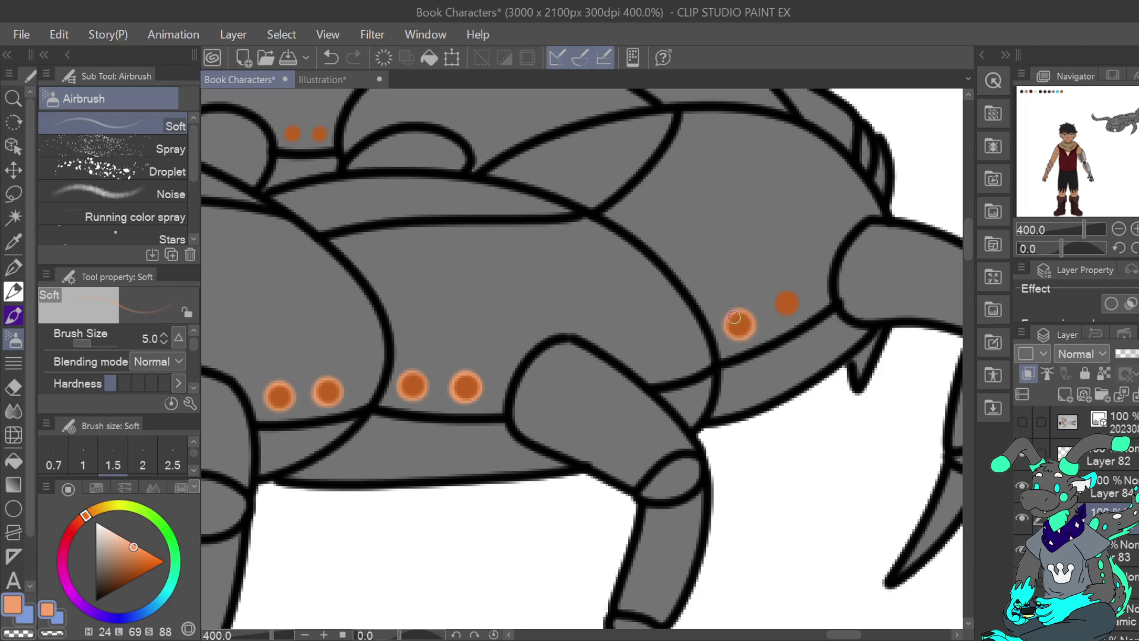
mouse_move(786, 297)
left_mouse_down()
mouse_move(790, 313)
mouse_move(787, 294)
left_mouse_up()
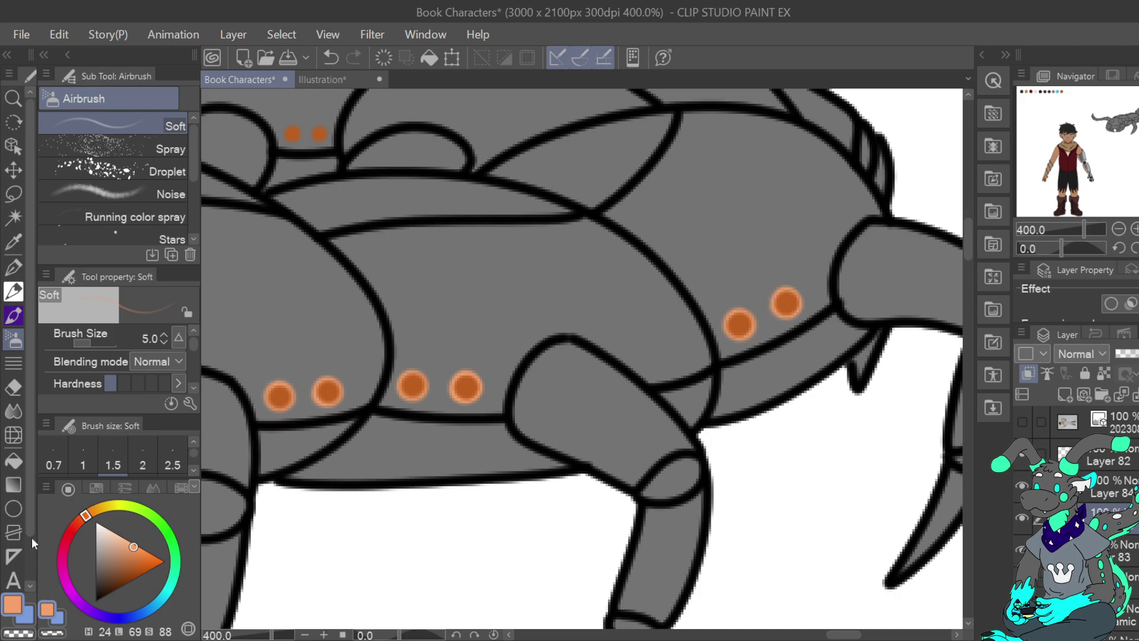
Sample the dark orange of a dot and add one more dot behind the near rear leg on Layer 84, using the Turnip pen at size 10.
key("i")
left_click(27, 621)
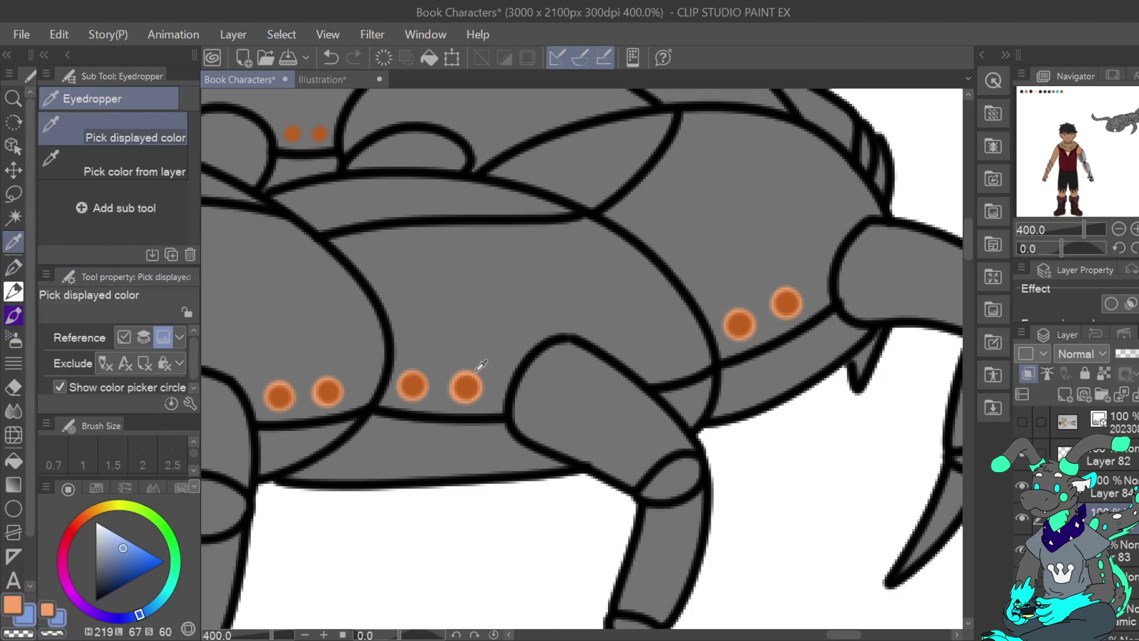
left_click(464, 386)
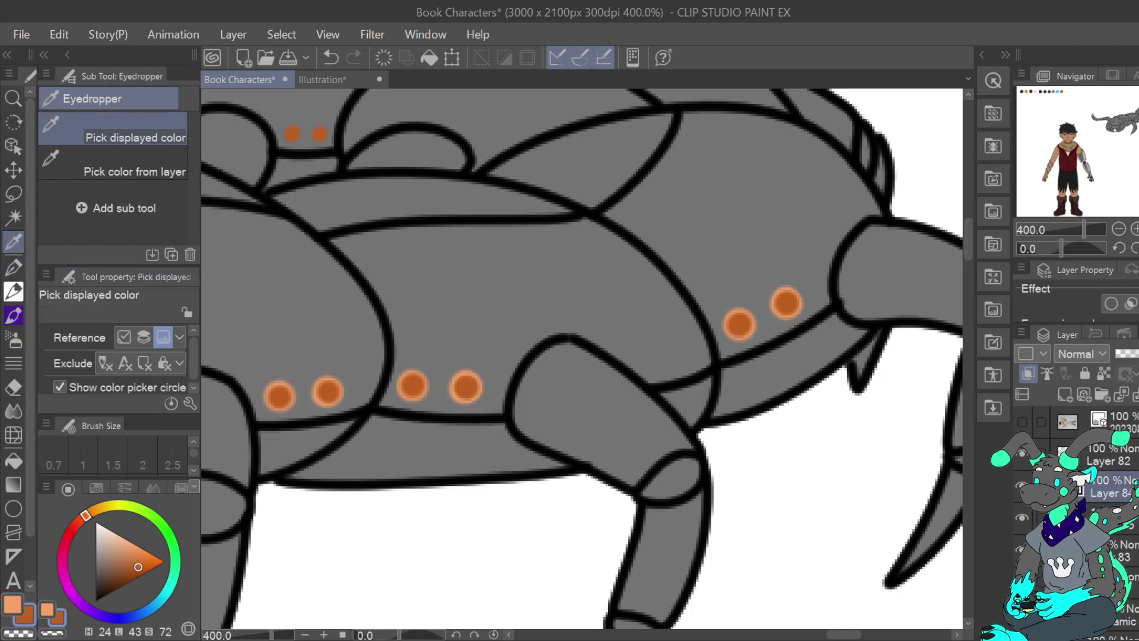
left_click(14, 267)
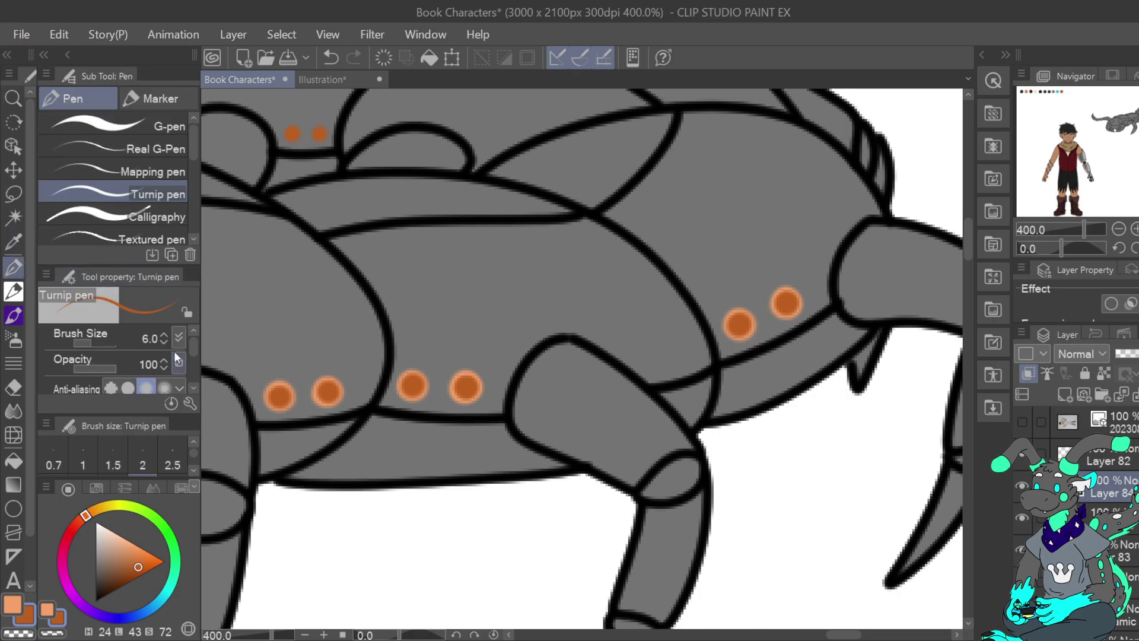
left_click(669, 357)
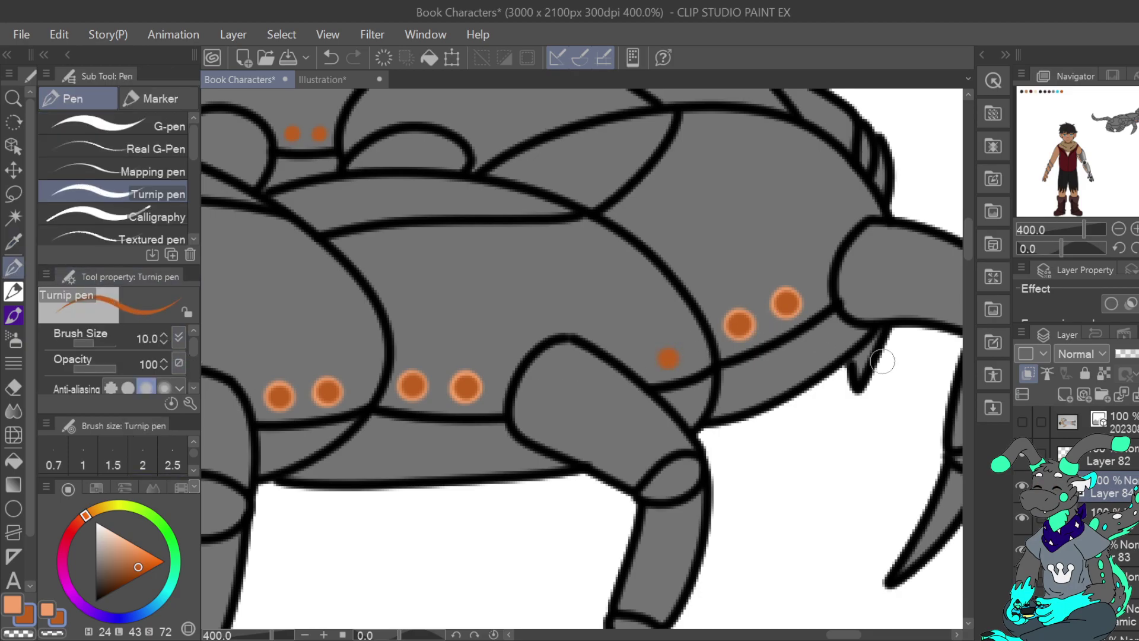
left_click(330, 57)
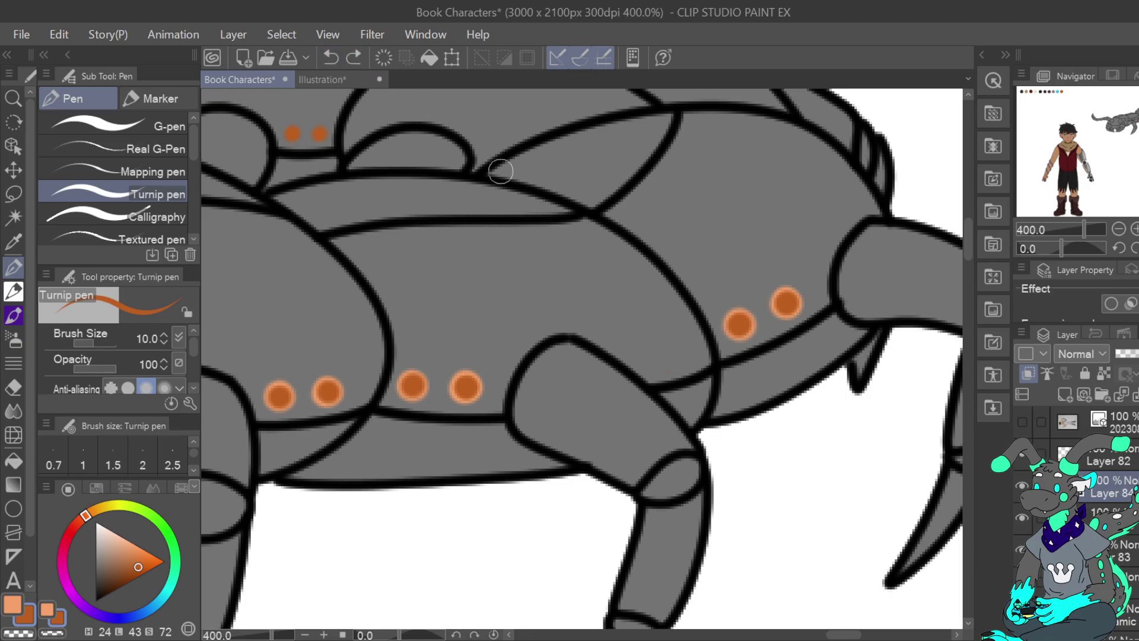
left_click(666, 356)
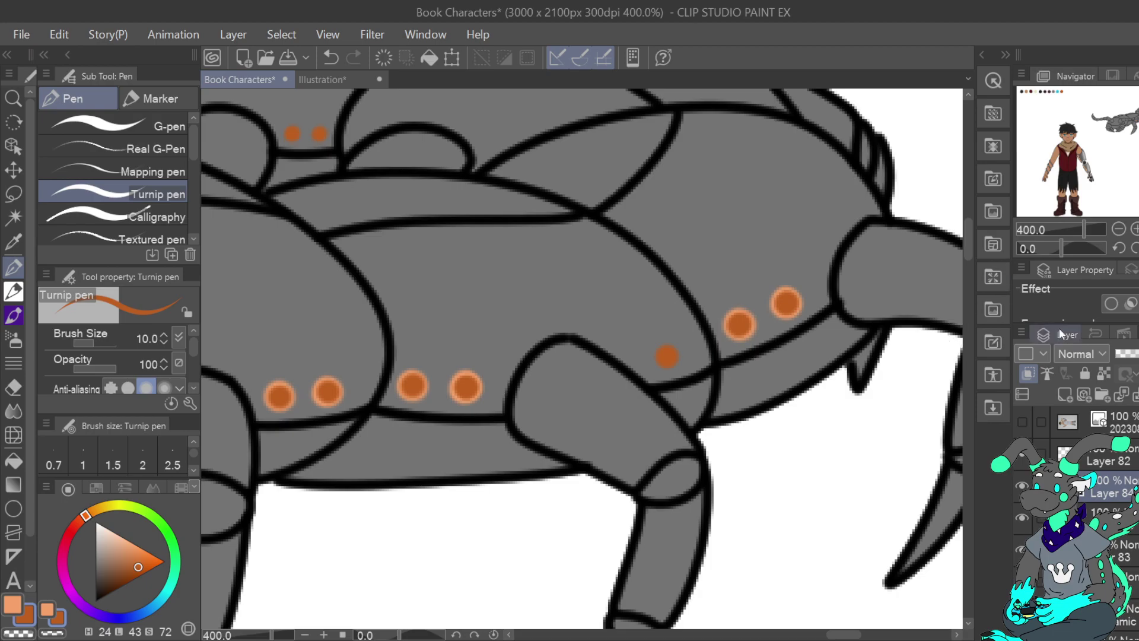
Airbrush a light-orange ring around the added dot, working on the ring layer below Layer 84.
left_click(1107, 514)
left_click(12, 605)
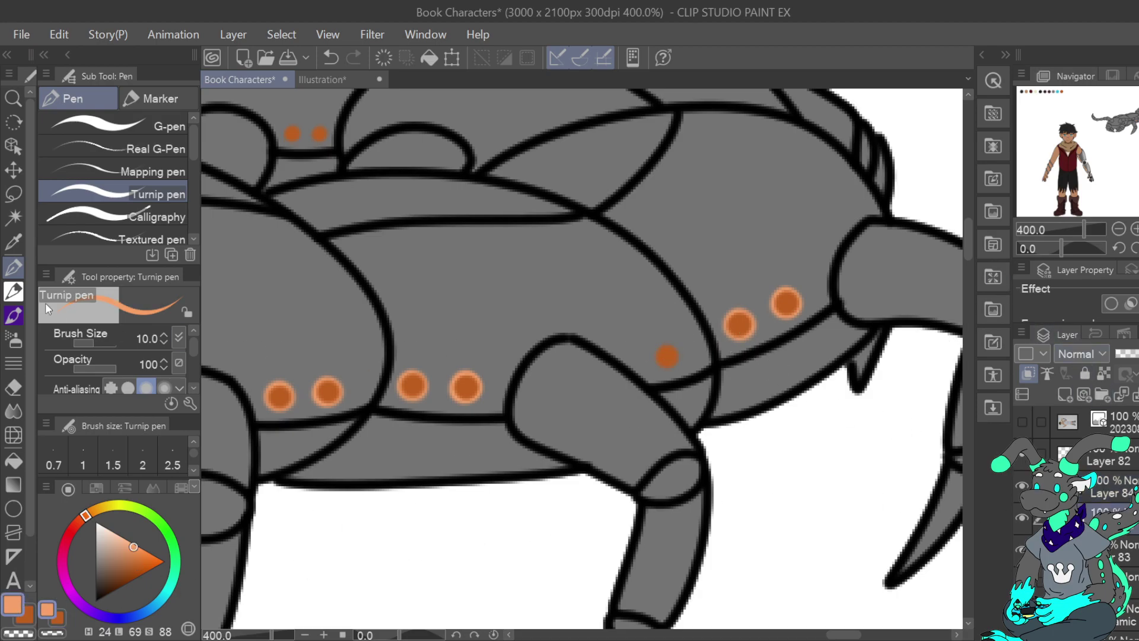
left_click(12, 342)
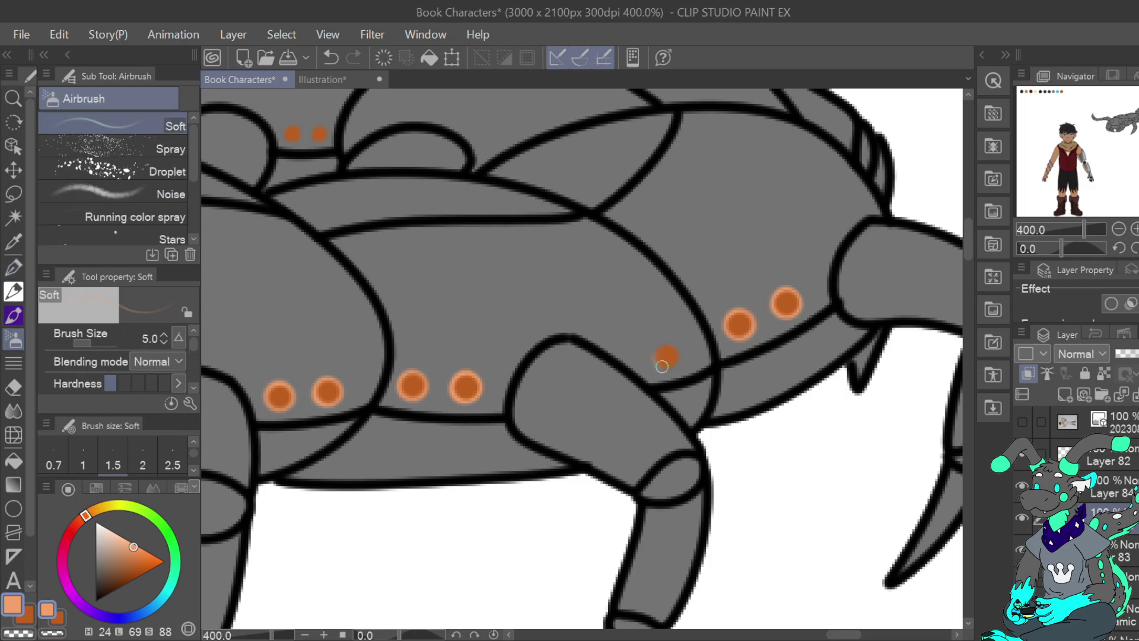
left_click_drag(668, 347, 669, 350)
left_click_drag(666, 356, 494, 532)
Reduce the soft airbrush to size 3 and ring the small dots on the far-side body segments in light orange.
mouse_move(202, 272)
left_mouse_down()
mouse_move(379, 425)
mouse_move(676, 272)
mouse_move(728, 272)
left_mouse_up()
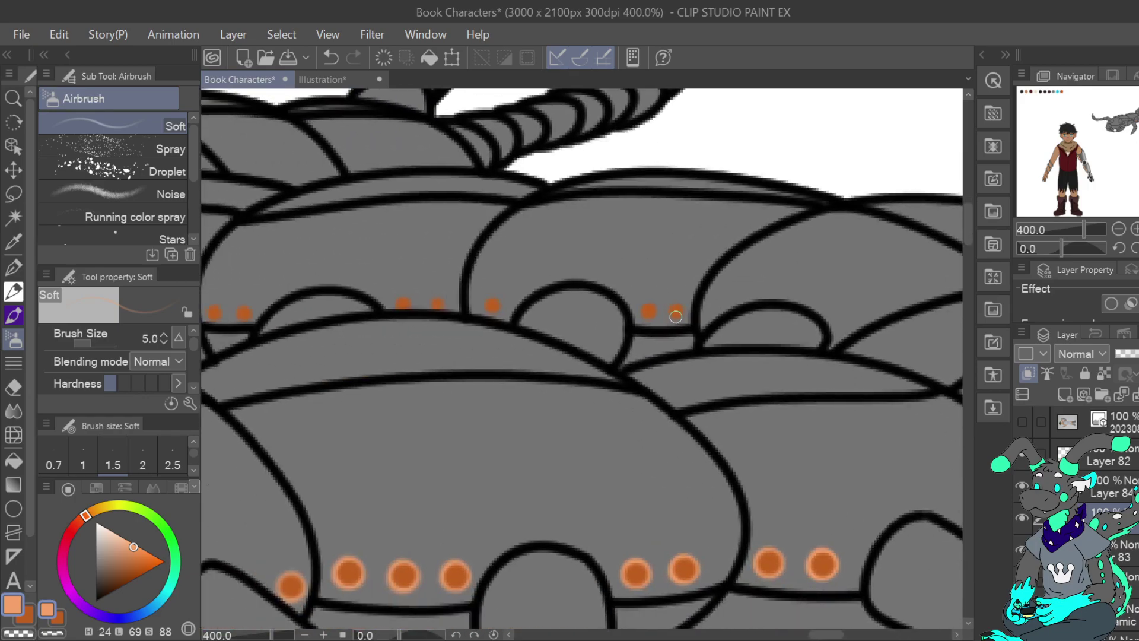
left_click_drag(671, 316, 677, 314)
left_click(331, 57)
left_click(164, 342)
mouse_move(671, 317)
left_mouse_down()
mouse_move(678, 306)
mouse_move(675, 318)
left_mouse_up()
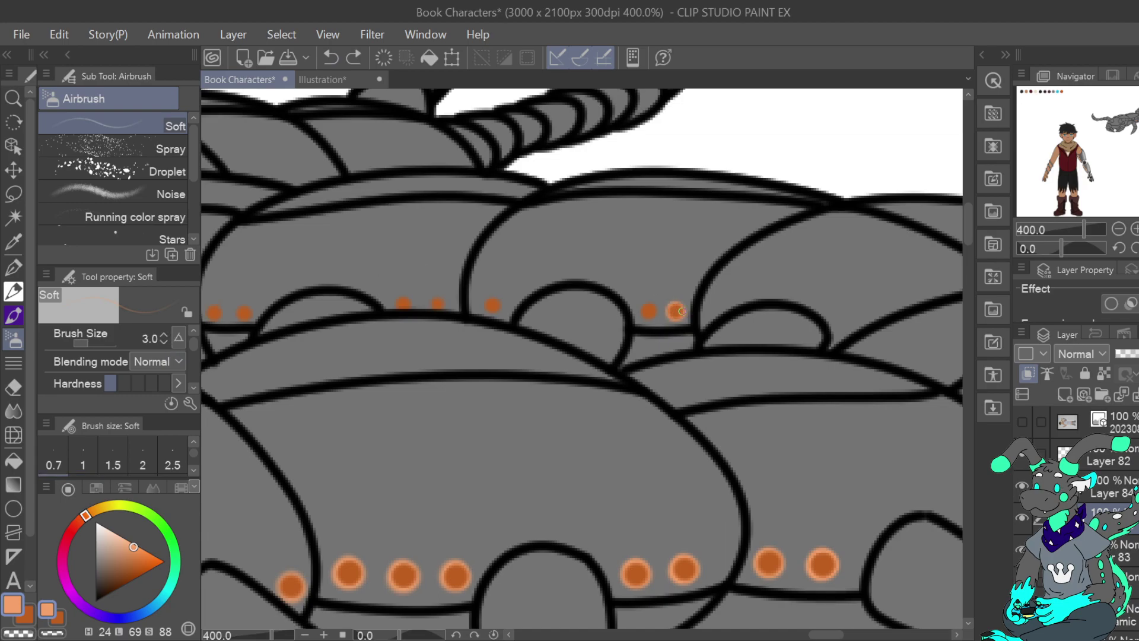
left_click_drag(655, 312, 652, 318)
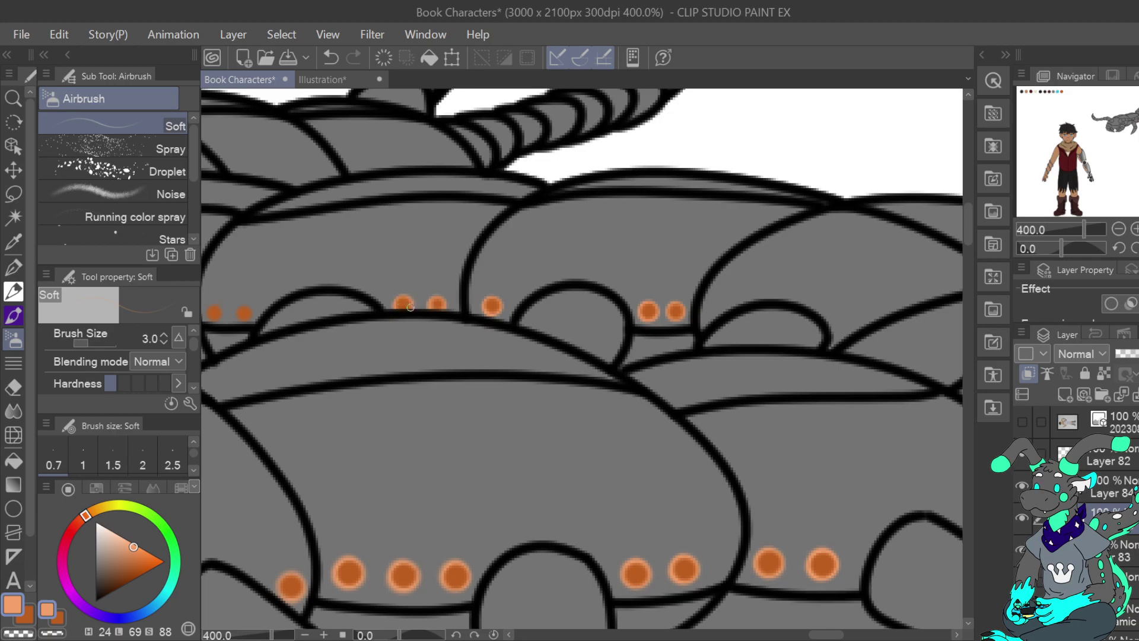
Continue the light-orange rings around the dots on the next far-side segments toward the tail, redoing one flawed ring.
left_click_drag(426, 300, 754, 300)
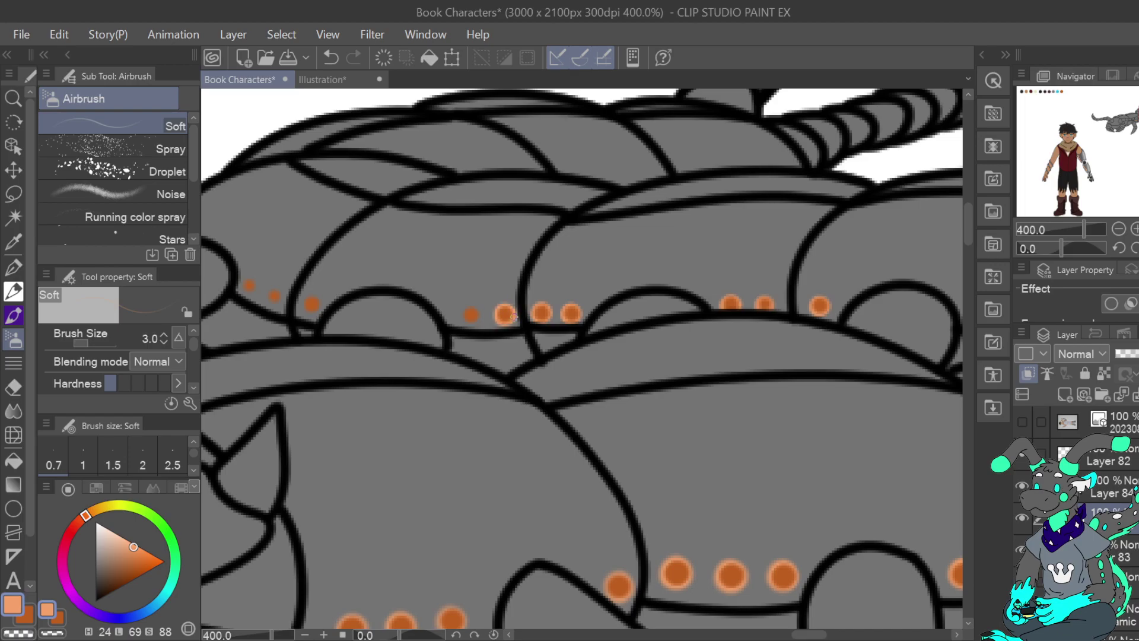
key("ctrl+z")
left_click(506, 320)
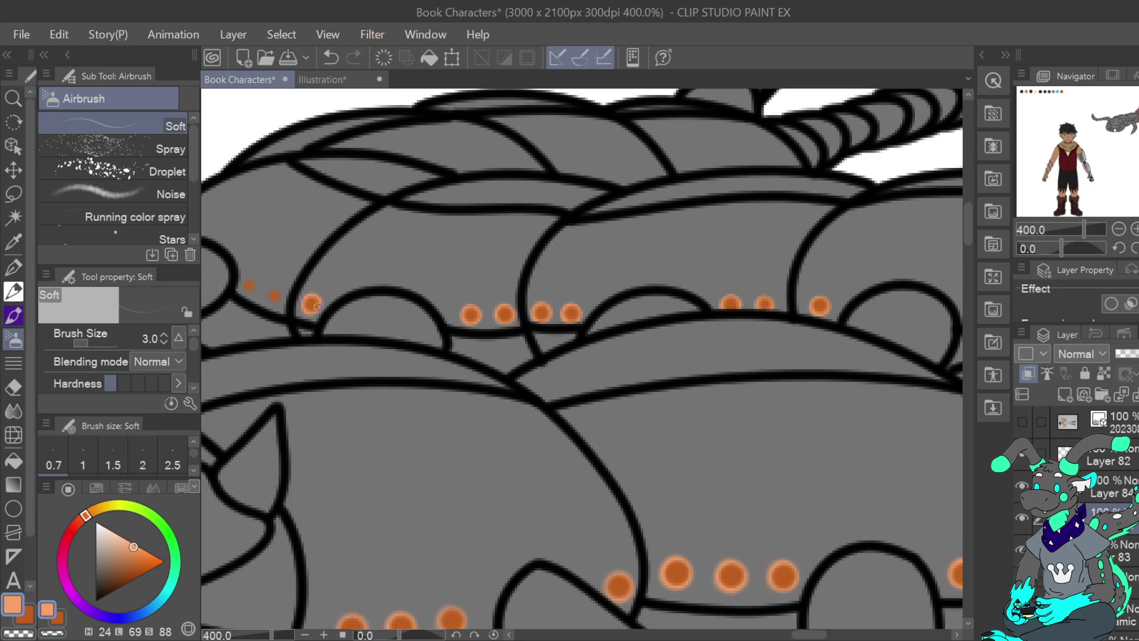
Undo the oversized ring strokes and ring the two smallest dots near the far hind leg with the airbrush at size 2.
left_click_drag(1137, 114, 1120, 126)
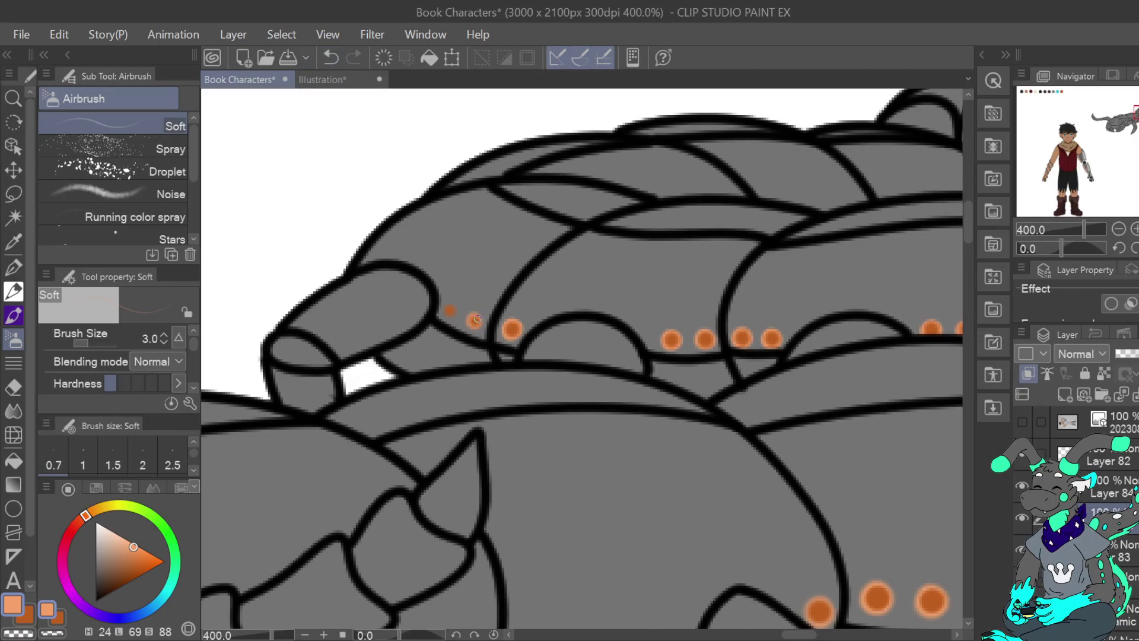
left_click(331, 58)
left_click(331, 57)
left_click(142, 456)
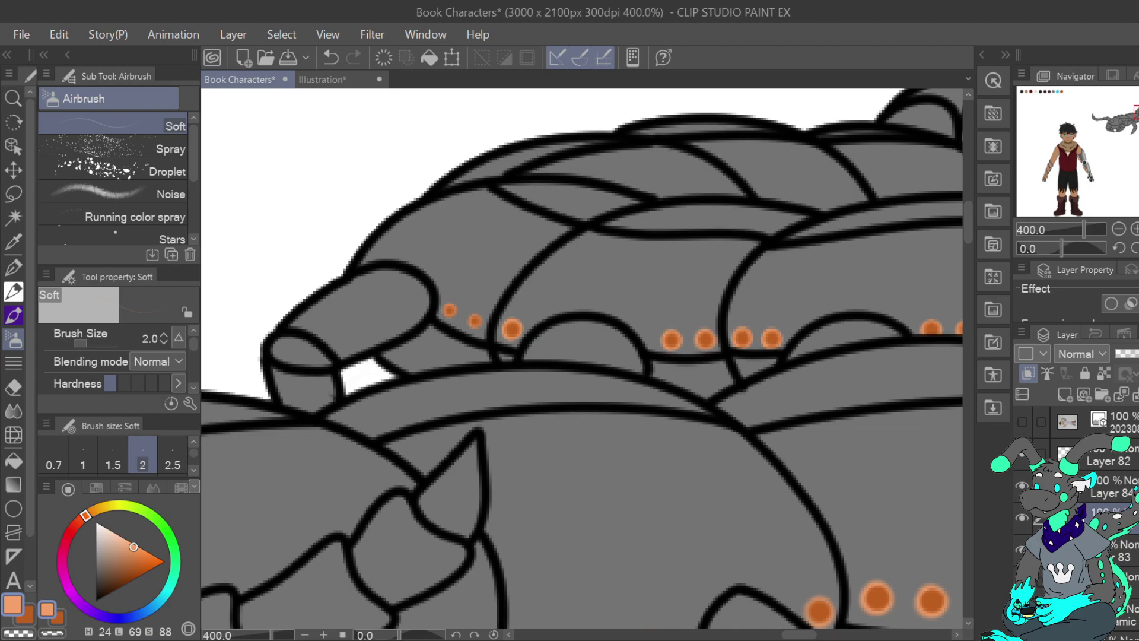
Add a new raster layer directly above Layer 83, beneath the orange dot and ring layers.
key("ctrl+0")
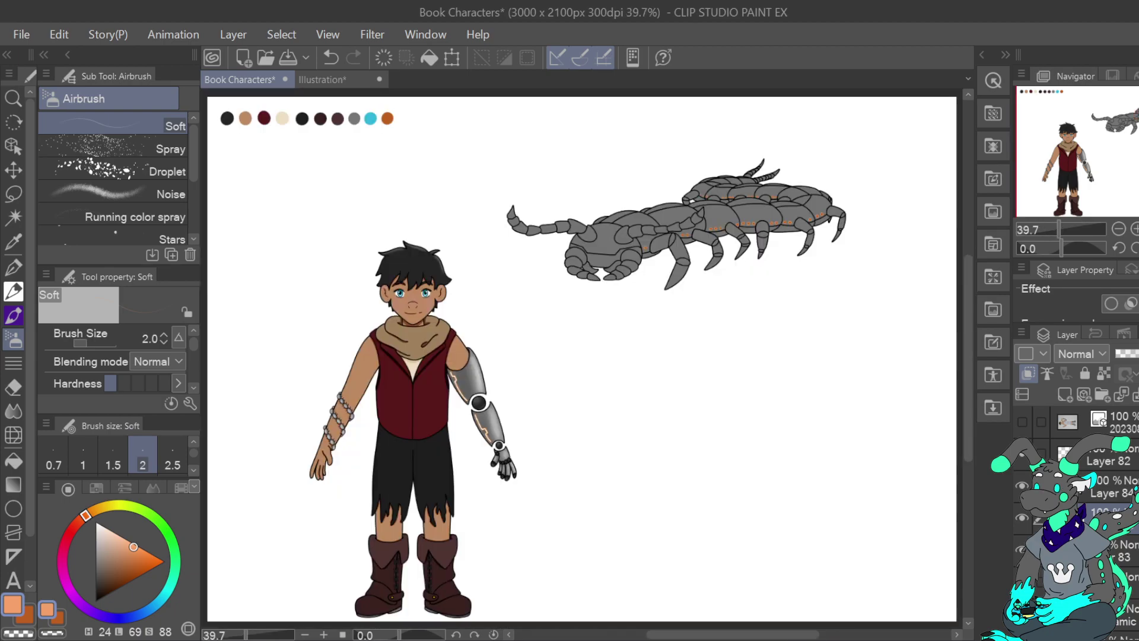
left_click(1121, 551)
left_click(1065, 396)
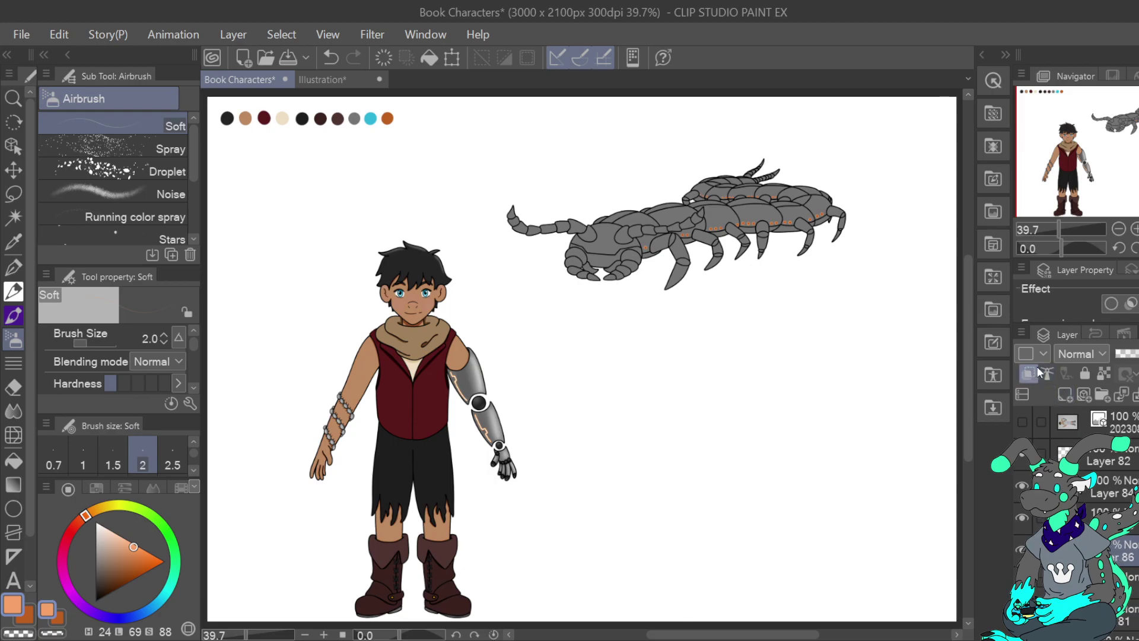
Sample the creature's grey body color from its head and darken it to a luminosity of 29 for shading.
left_click(1135, 229)
left_click(1135, 229)
left_click(1135, 229)
left_click(1135, 229)
left_click_drag(1120, 149, 1133, 122)
key("i")
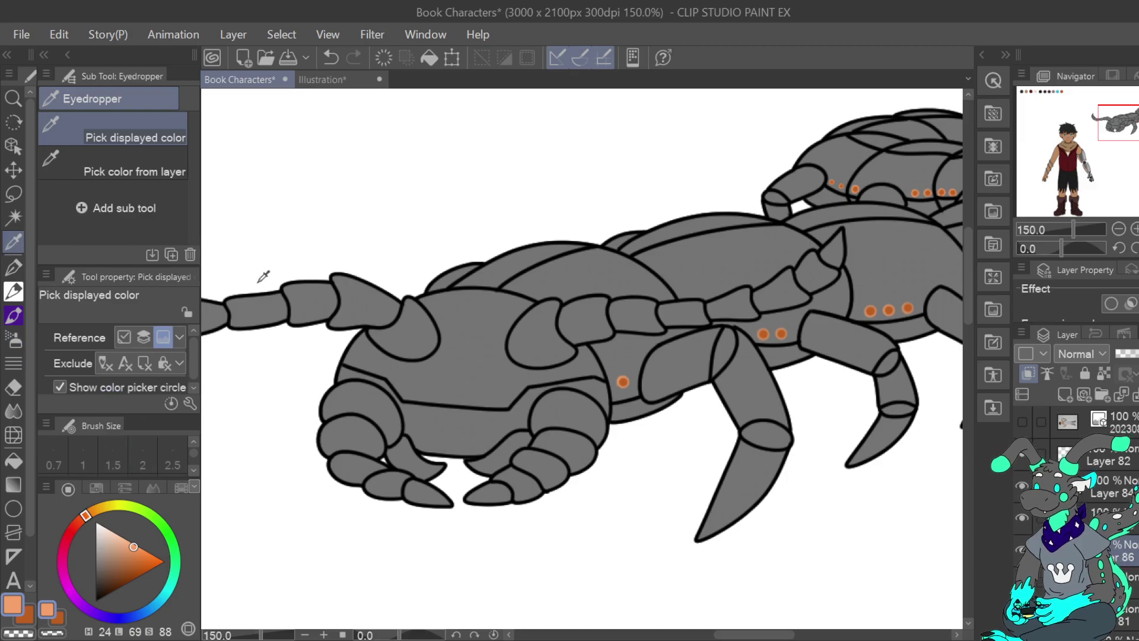
left_click(467, 367)
left_click(95, 576)
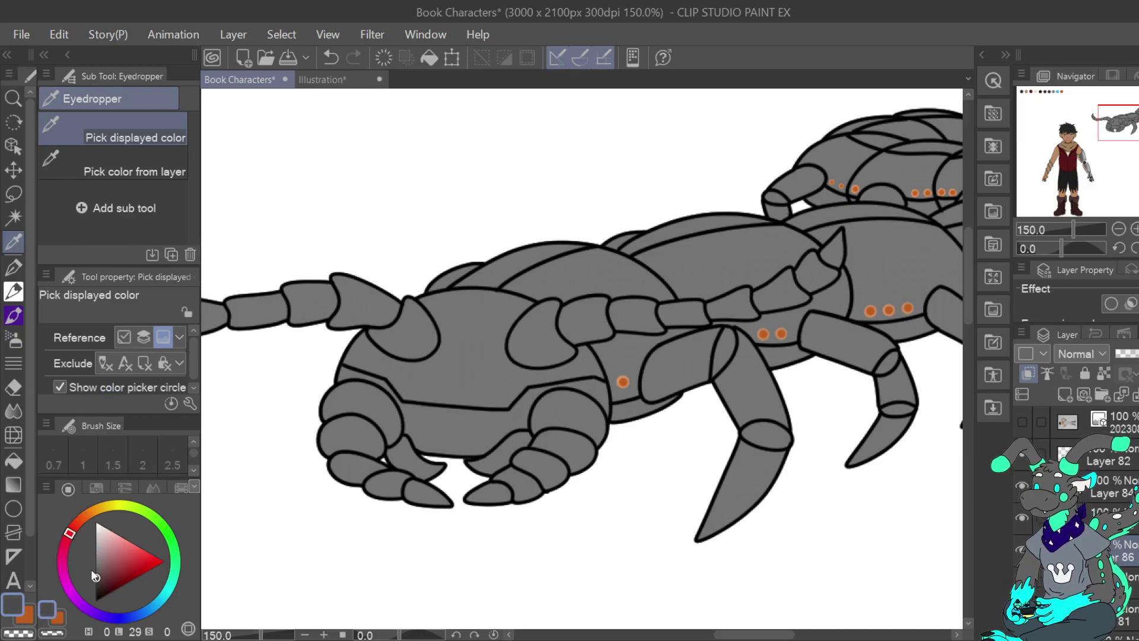
Hide the orange dot and ring layers and set the soft airbrush to size 33.9.
left_click(1022, 517)
left_click(1022, 485)
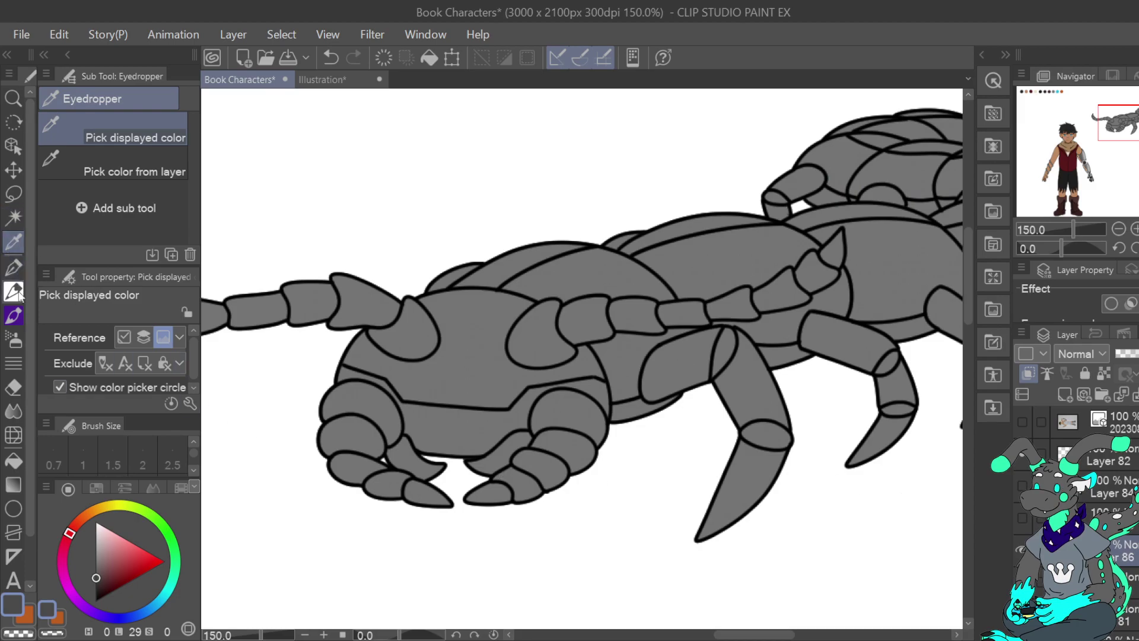
left_click(15, 338)
left_click_drag(95, 344, 98, 343)
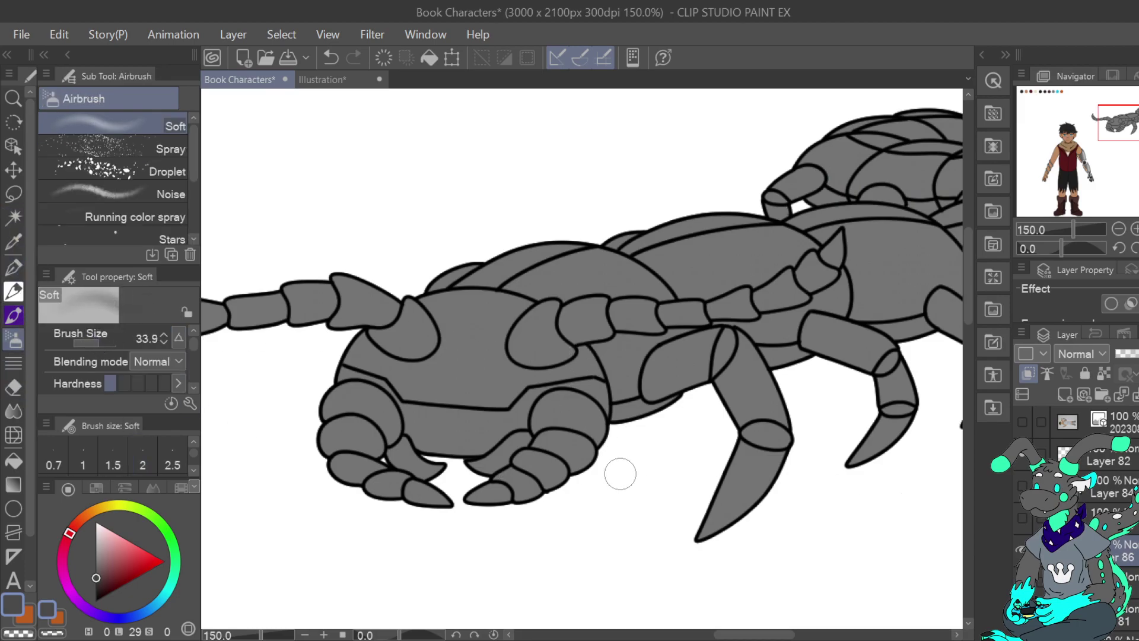
Airbrush dark grey shading on the mandibles, the undersides of the near body segments and the upper parts of the legs.
mouse_move(331, 392)
left_mouse_down()
mouse_move(327, 425)
mouse_move(356, 476)
mouse_move(329, 398)
mouse_move(345, 474)
mouse_move(418, 504)
mouse_move(331, 407)
mouse_move(337, 455)
mouse_move(429, 502)
mouse_move(332, 404)
mouse_move(337, 484)
mouse_move(328, 413)
mouse_move(331, 460)
mouse_move(442, 513)
left_mouse_up()
mouse_move(501, 466)
left_mouse_down()
mouse_move(533, 494)
mouse_move(485, 508)
mouse_move(570, 466)
mouse_move(510, 503)
mouse_move(532, 498)
mouse_move(590, 445)
mouse_move(608, 410)
mouse_move(493, 510)
mouse_move(572, 462)
mouse_move(551, 486)
mouse_move(649, 414)
mouse_move(634, 413)
mouse_move(648, 417)
mouse_move(770, 341)
mouse_move(797, 360)
mouse_move(811, 348)
mouse_move(769, 346)
mouse_move(790, 359)
left_mouse_up()
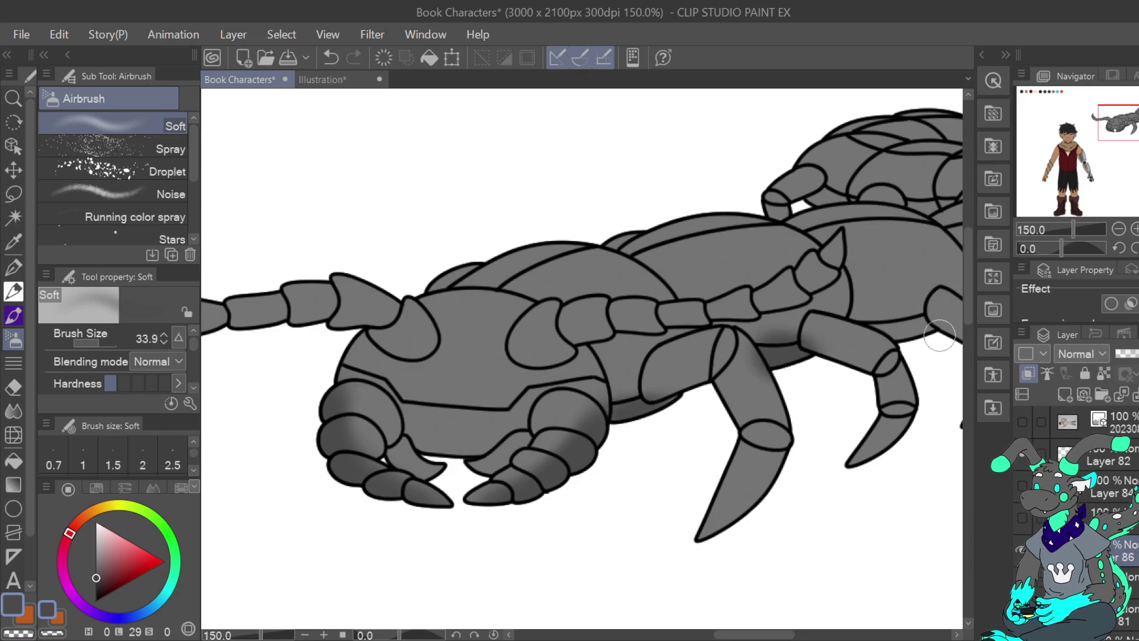
mouse_move(896, 328)
left_mouse_down()
mouse_move(671, 299)
mouse_move(695, 295)
left_mouse_up()
mouse_move(798, 279)
left_mouse_down()
mouse_move(832, 281)
mouse_move(839, 201)
mouse_move(768, 202)
mouse_move(849, 206)
mouse_move(756, 206)
mouse_move(847, 208)
mouse_move(894, 169)
mouse_move(926, 185)
mouse_move(945, 180)
mouse_move(920, 188)
left_mouse_up()
Airbrush dark grey shading along the underside of the creature's rearmost bend, by the last leg.
left_click(1138, 122)
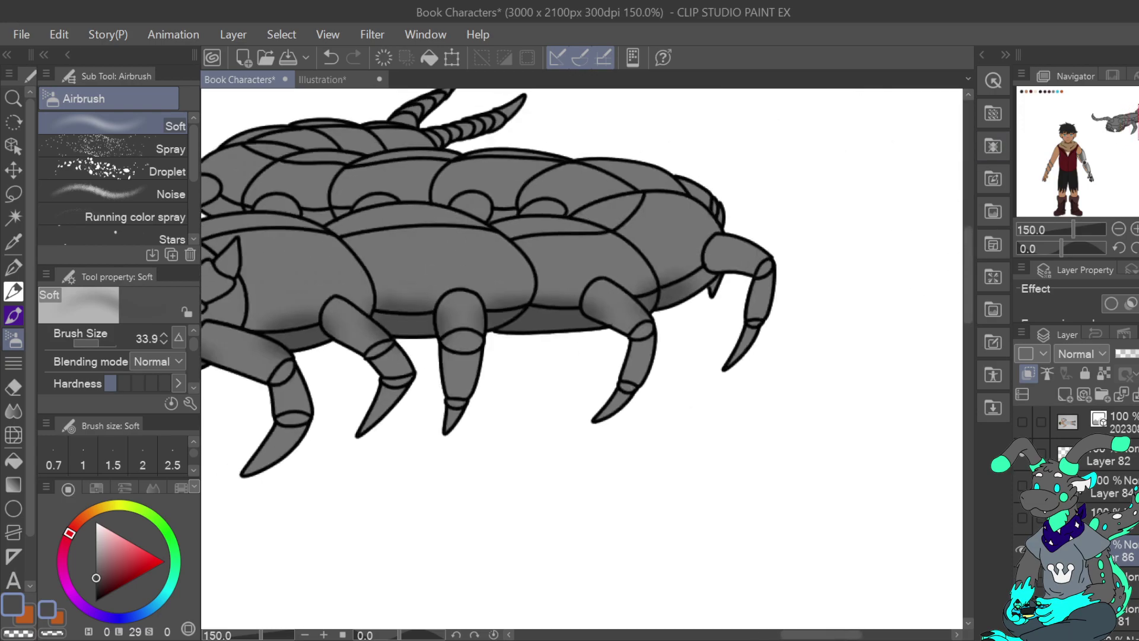
mouse_move(696, 281)
left_mouse_down()
mouse_move(674, 293)
mouse_move(718, 275)
left_mouse_up()
left_click_drag(717, 196, 925, 336)
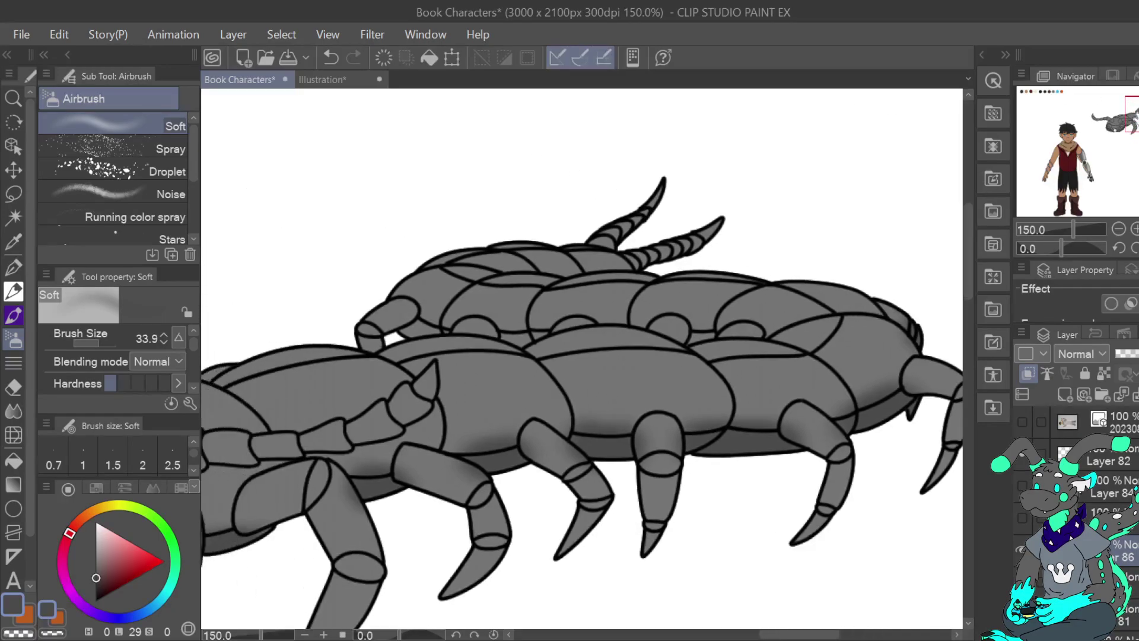
Airbrush dark grey shading on the rear bend, the far-row tail segments and the two tail spikes.
left_click_drag(762, 334, 724, 319)
left_click(331, 57)
left_click_drag(850, 281, 812, 273)
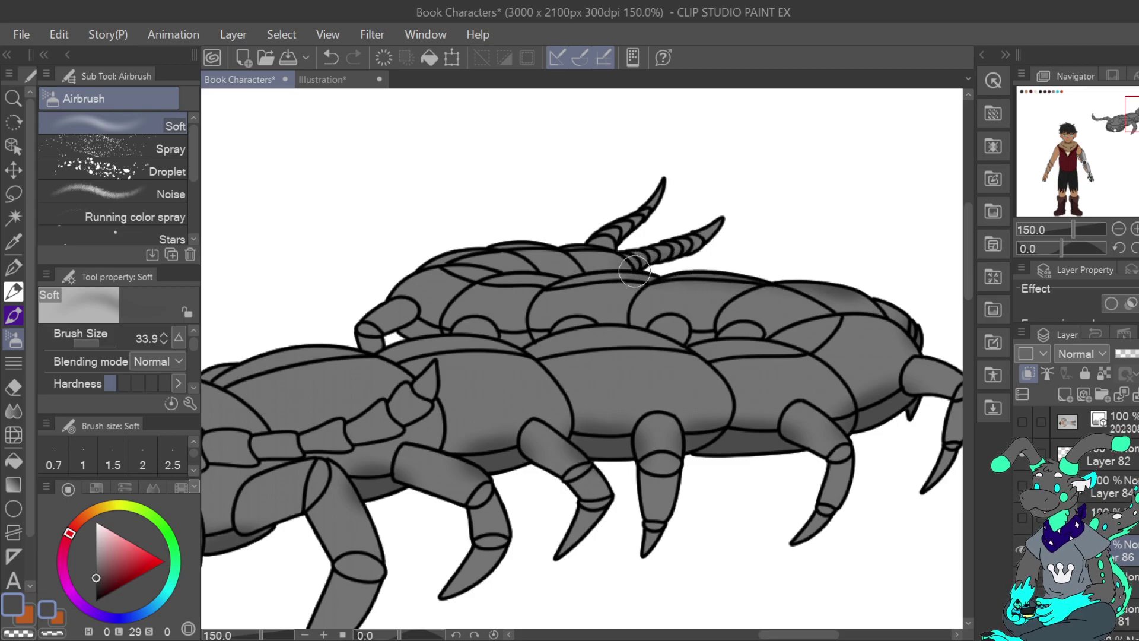
mouse_move(569, 268)
left_mouse_down()
mouse_move(517, 270)
mouse_move(627, 265)
mouse_move(497, 269)
left_mouse_up()
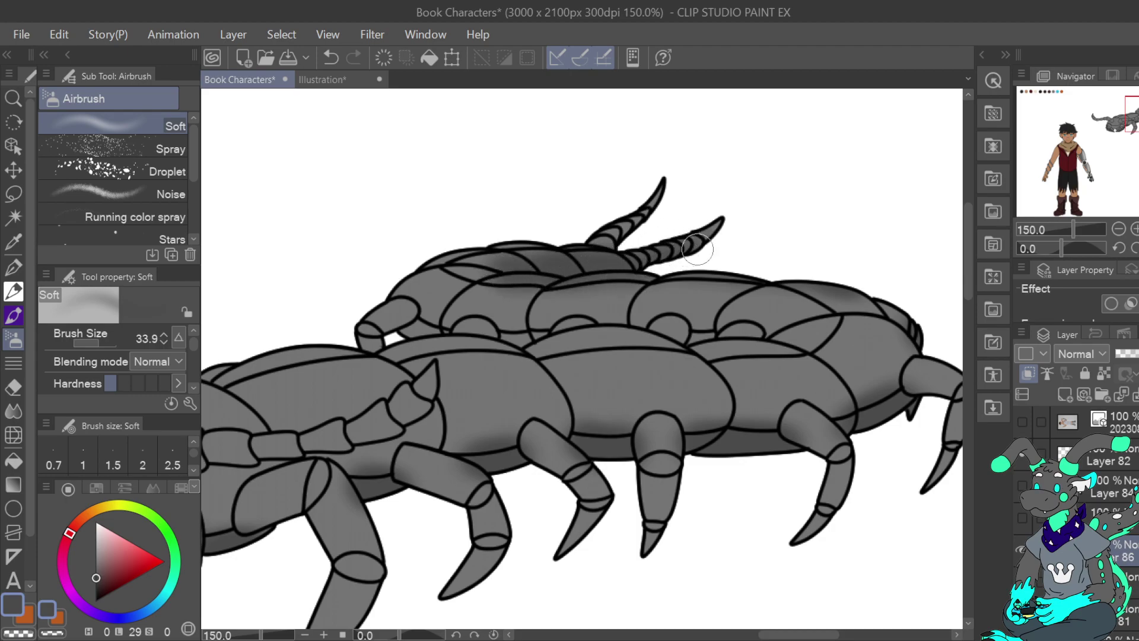
mouse_move(623, 225)
left_mouse_down()
mouse_move(608, 237)
mouse_move(672, 178)
left_mouse_up()
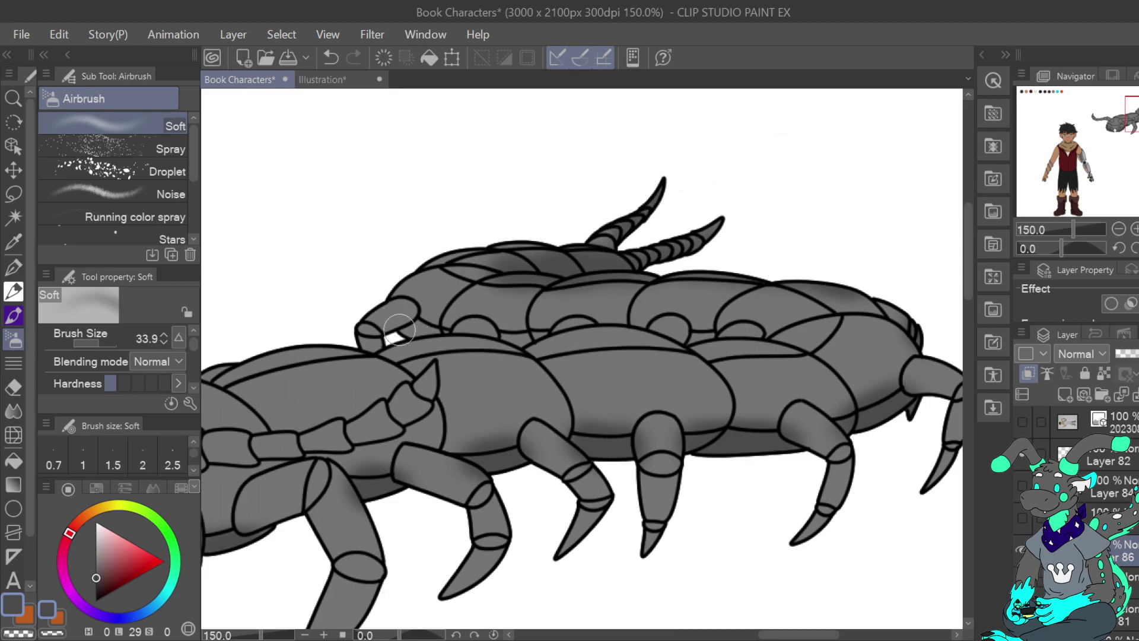
Airbrush dark grey shadows along the lower edge of the far body row and around its leg bases.
left_click_drag(415, 329, 432, 331)
left_click_drag(509, 334, 522, 336)
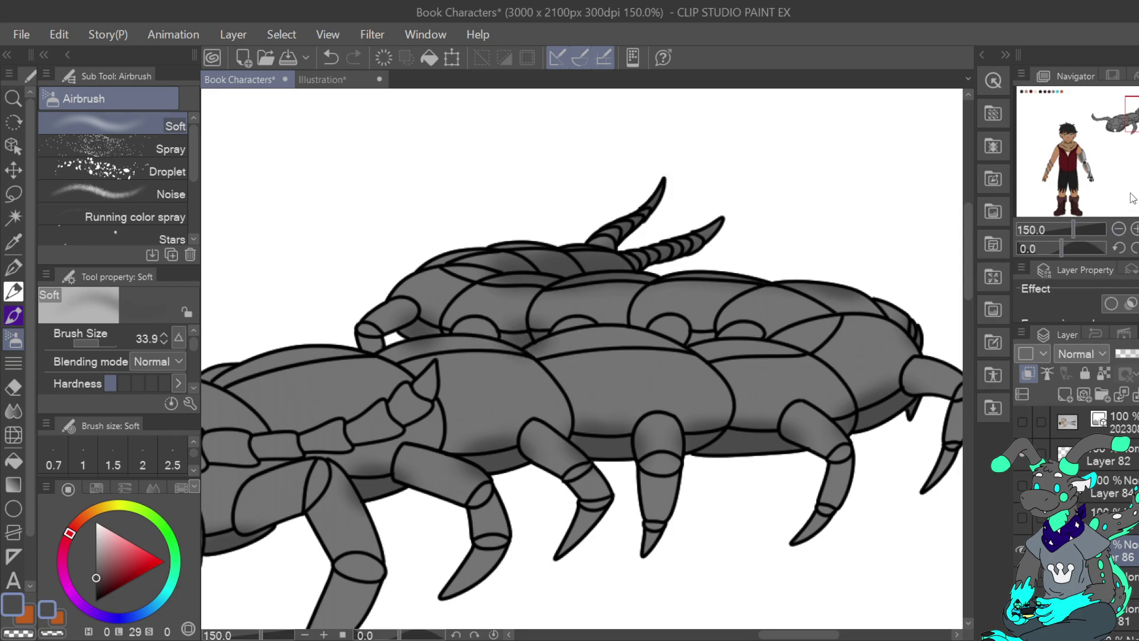
mouse_move(689, 332)
left_mouse_down()
mouse_move(703, 337)
mouse_move(685, 335)
left_mouse_up()
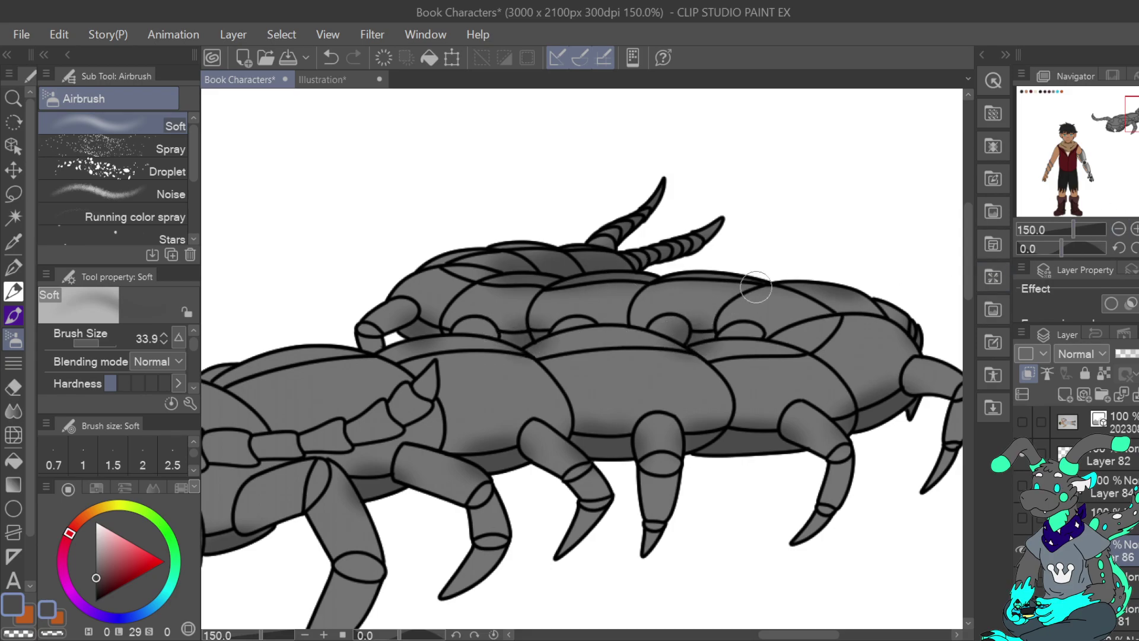
left_click_drag(605, 312, 602, 336)
Reduce the soft airbrush to size 12.2 and shade the far-side segments, the sides of the head and the inner mandibles.
left_click_drag(96, 345, 95, 344)
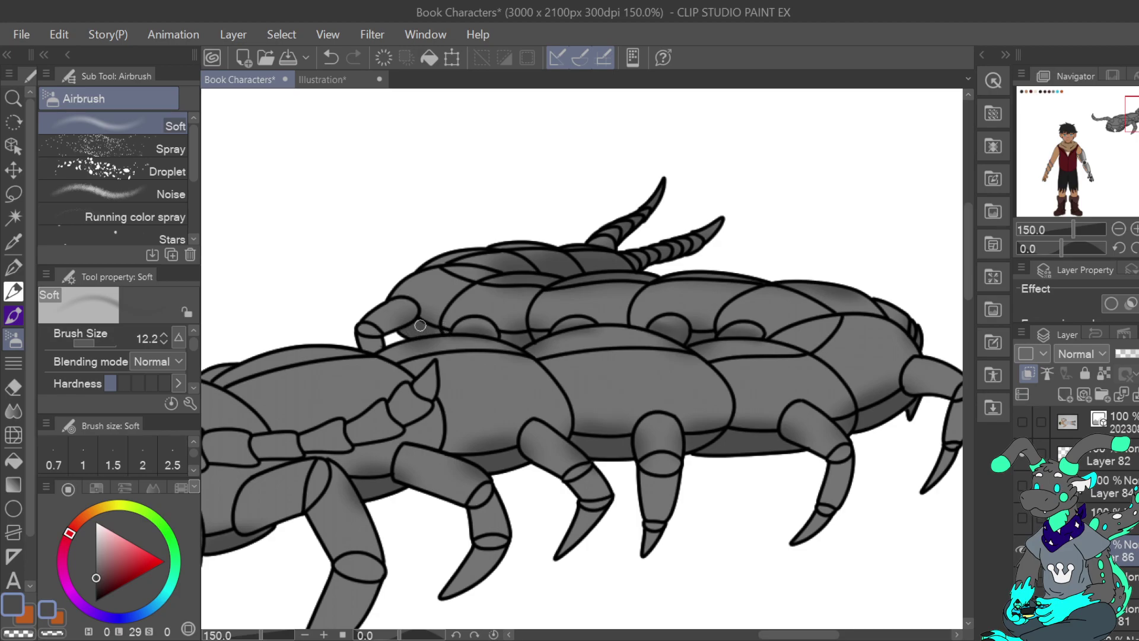
left_click_drag(1133, 113, 1128, 122)
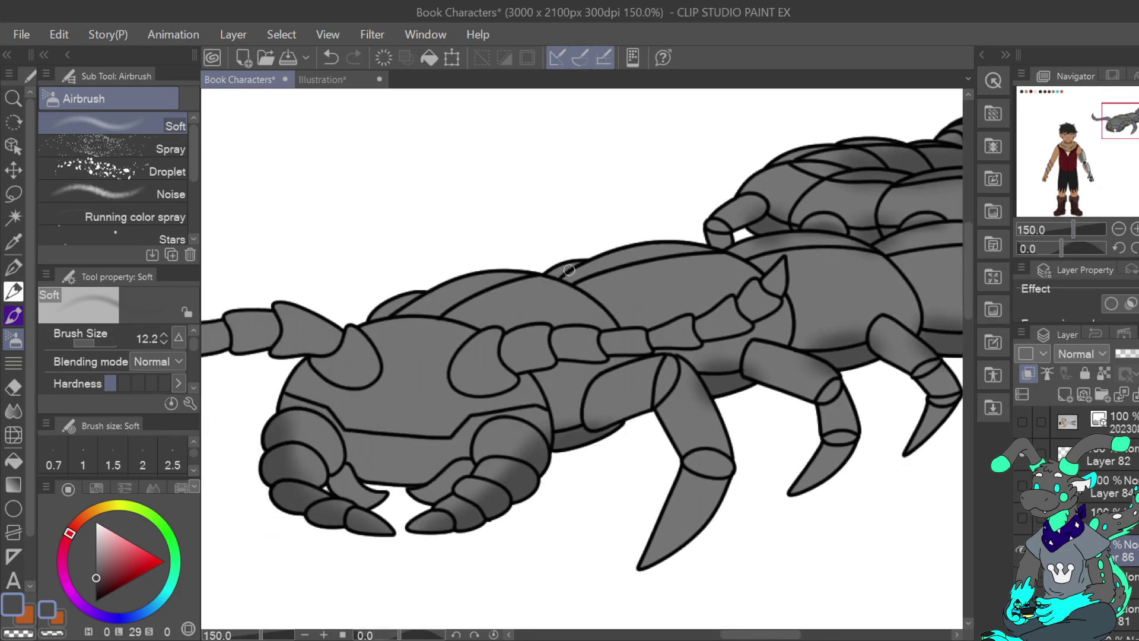
left_click_drag(413, 300, 376, 315)
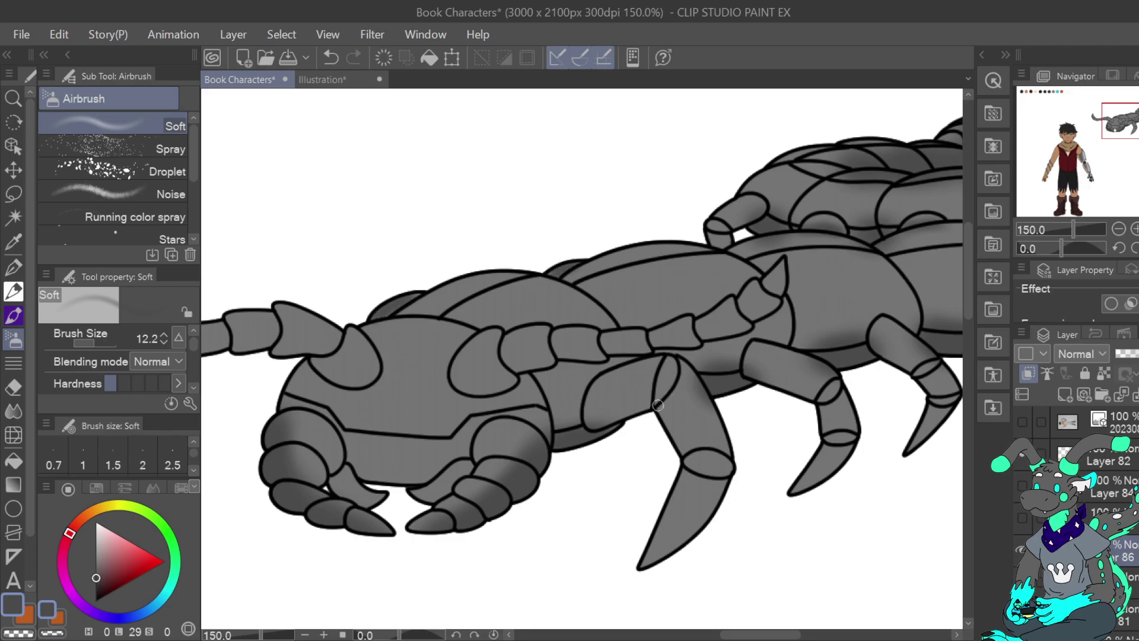
left_click_drag(700, 253, 917, 177)
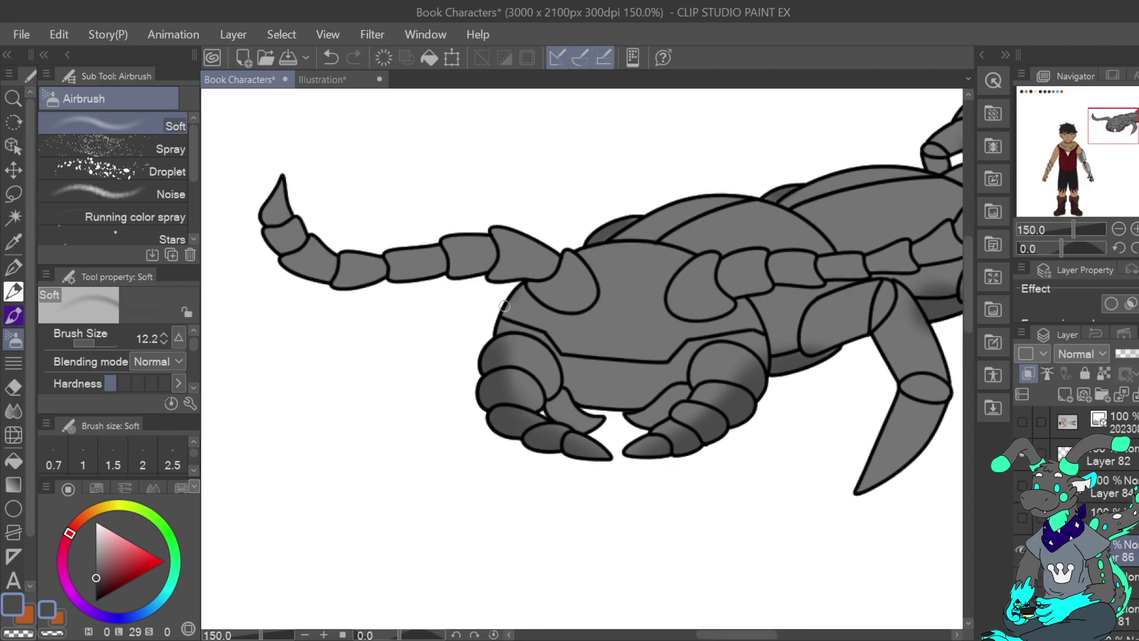
left_click_drag(749, 313, 764, 347)
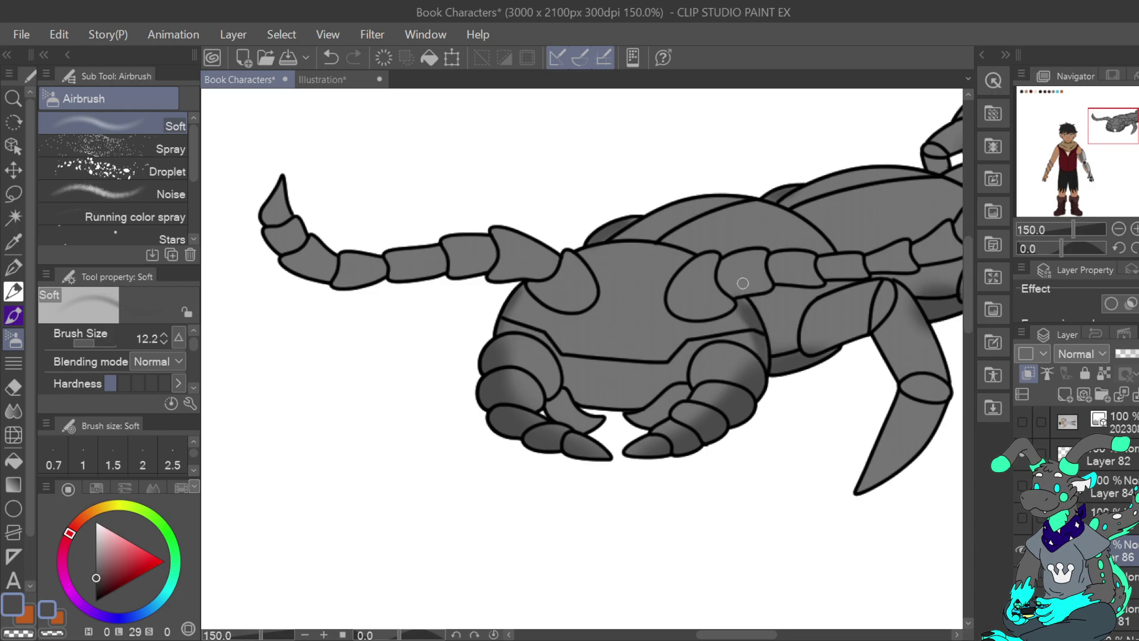
left_click_drag(586, 423, 564, 426)
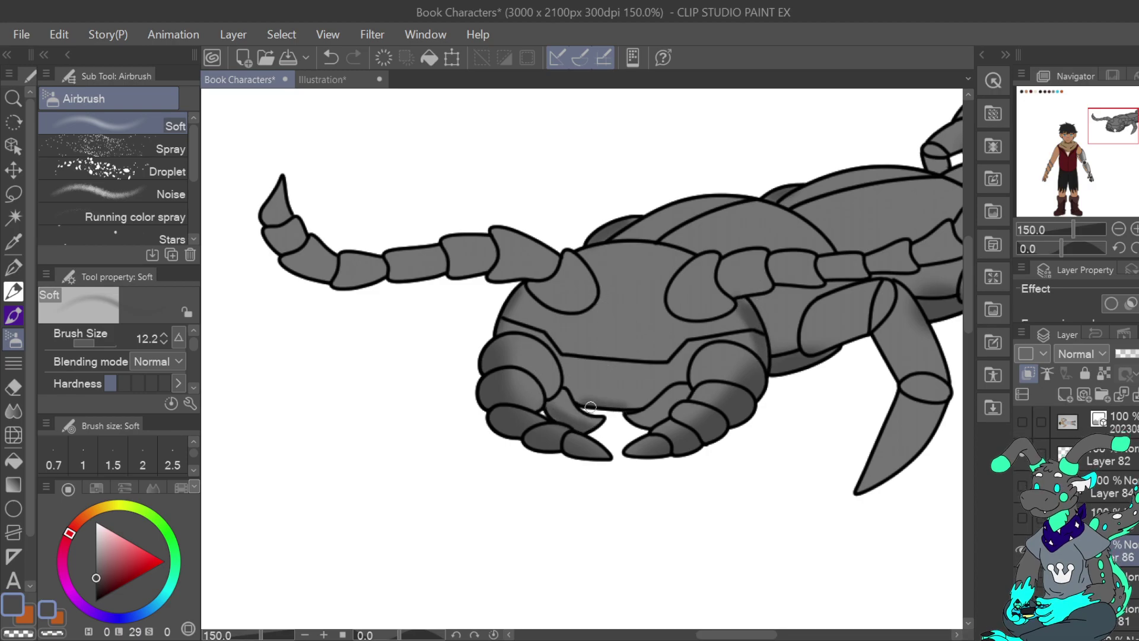
left_click_drag(644, 422, 684, 399)
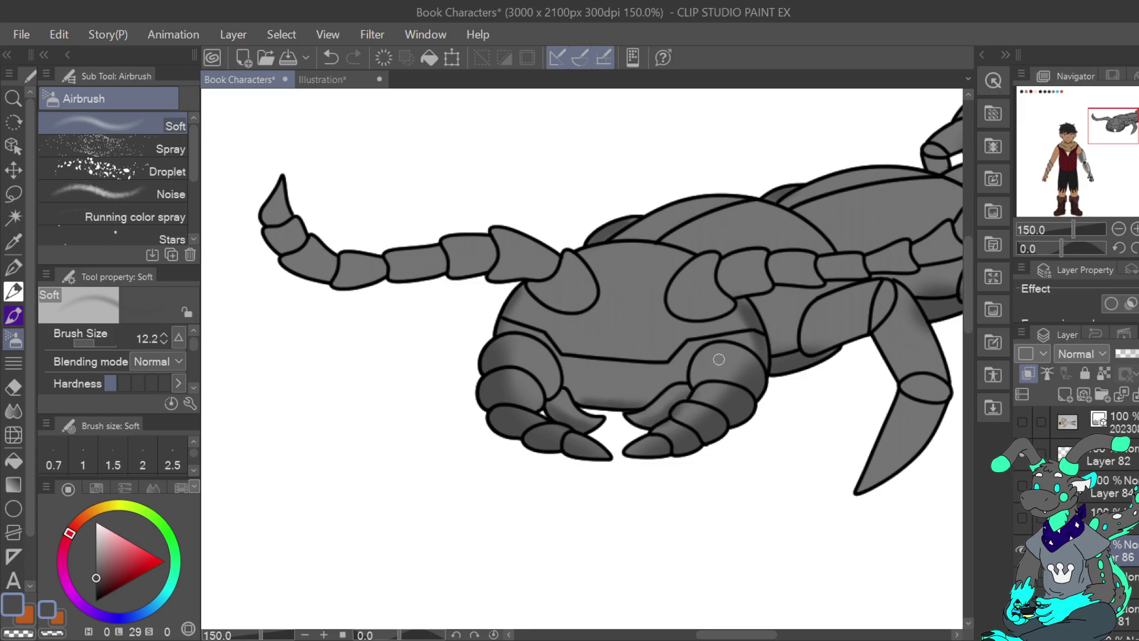
Airbrush dark grey shading along the undersides of both antennae, enlarging the brush to 16.0 for the outer segments.
mouse_move(546, 295)
left_mouse_down()
mouse_move(533, 288)
mouse_move(579, 306)
left_mouse_up()
mouse_move(543, 267)
left_mouse_down()
mouse_move(496, 279)
mouse_move(518, 276)
mouse_move(504, 259)
mouse_move(471, 271)
mouse_move(591, 294)
mouse_move(451, 257)
mouse_move(474, 268)
mouse_move(372, 283)
left_mouse_up()
key("]")
key("]")
mouse_move(269, 266)
left_mouse_down()
mouse_move(293, 266)
mouse_move(263, 213)
left_mouse_up()
mouse_move(755, 285)
left_mouse_down()
mouse_move(691, 315)
mouse_move(924, 250)
mouse_move(711, 284)
mouse_move(774, 272)
mouse_move(825, 236)
left_mouse_up()
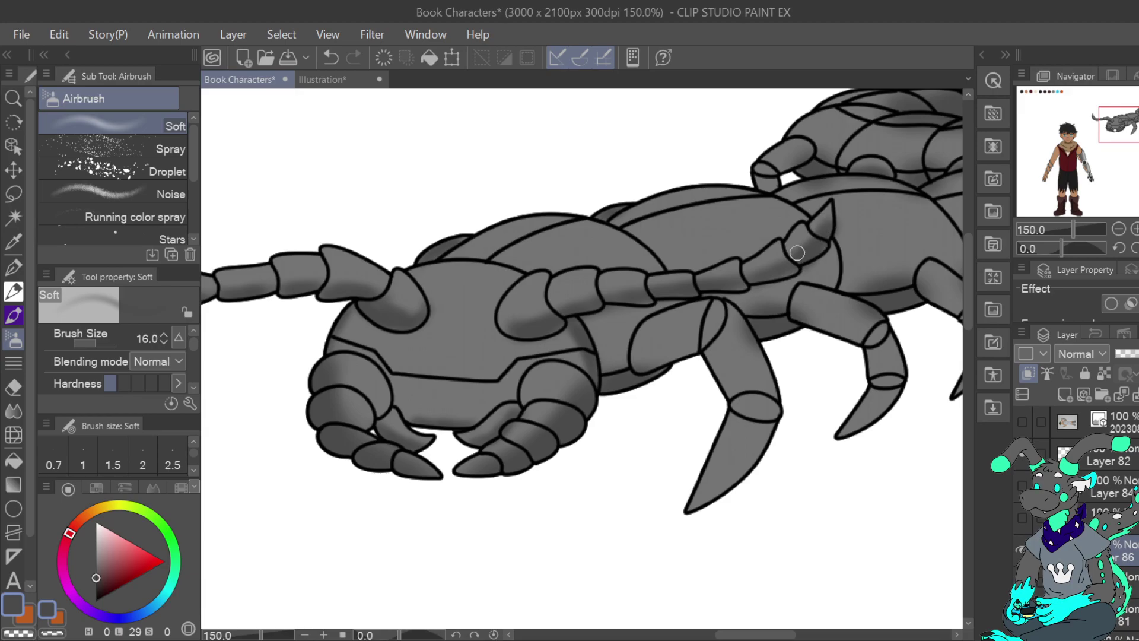
Sample the head's grey into the secondary color, lighten it to a luminosity of 78, and return to the soft airbrush.
mouse_move(1124, 111)
left_mouse_down()
mouse_move(1138, 101)
mouse_move(1128, 109)
left_mouse_up()
left_click(48, 611)
left_click(13, 241)
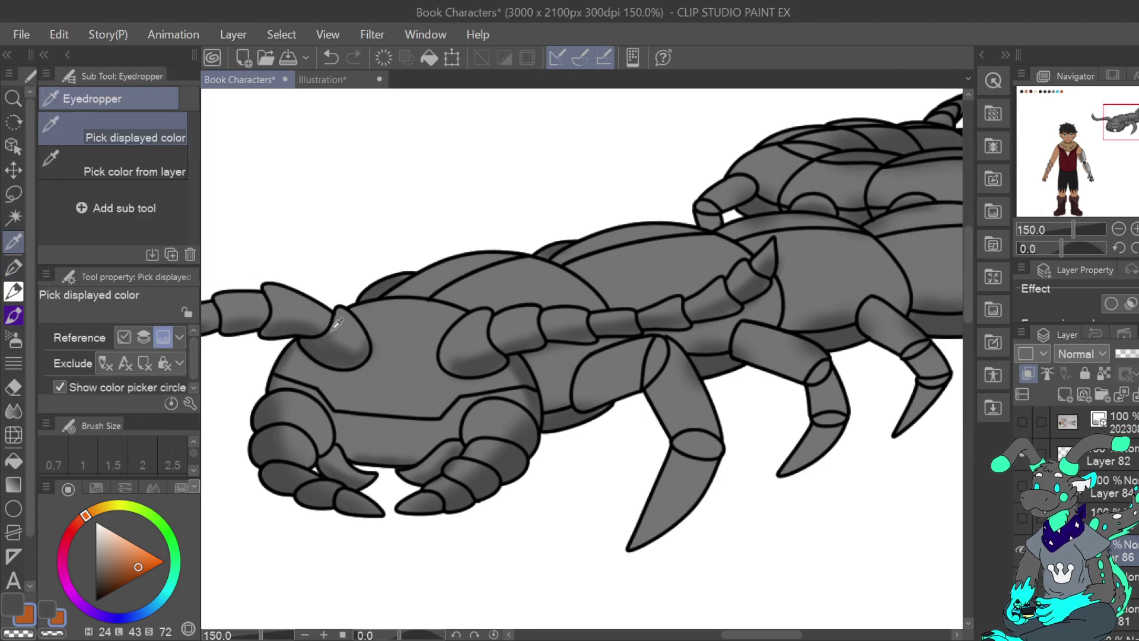
left_click(413, 375)
left_click_drag(113, 553, 96, 538)
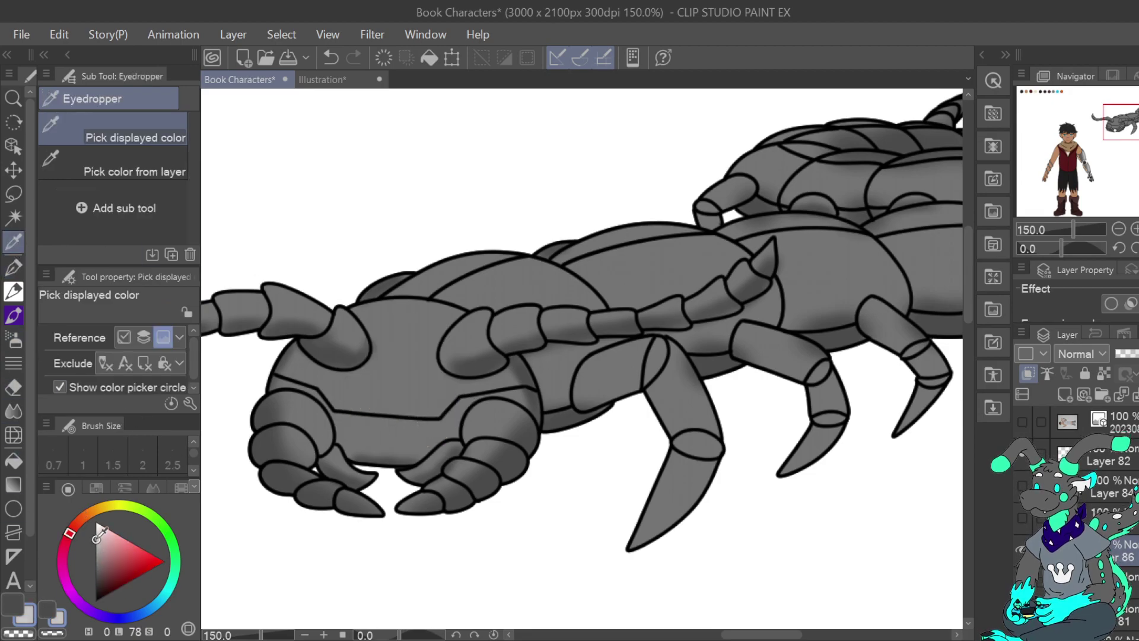
left_click(13, 339)
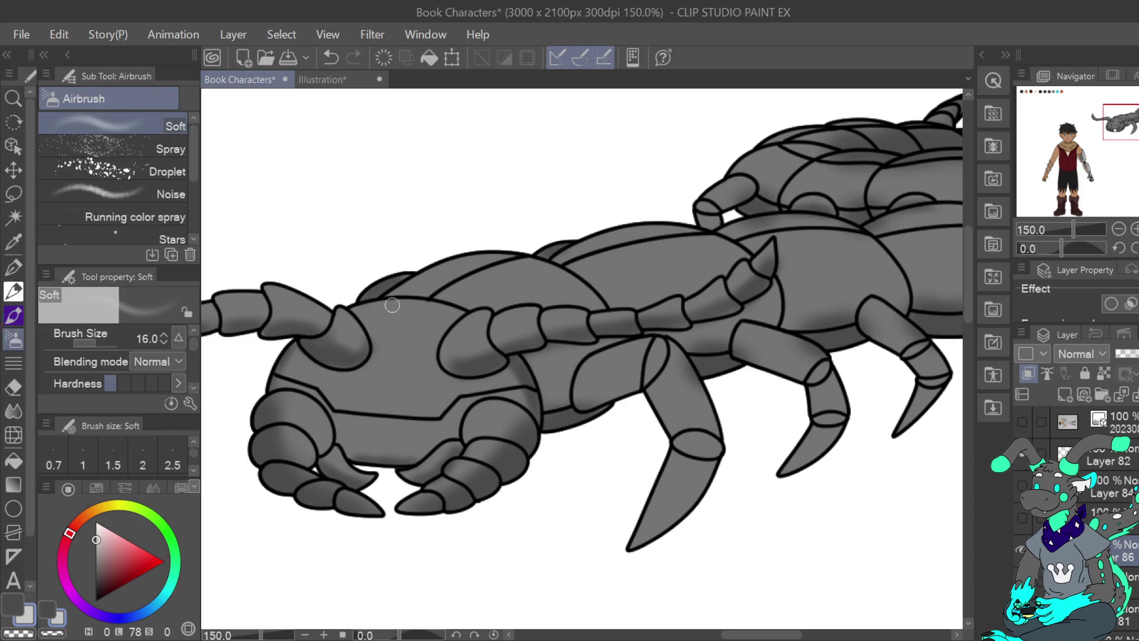
Airbrush light grey highlights on the top of the head, the first body segment and the far antenna.
mouse_move(391, 327)
left_mouse_down()
mouse_move(386, 354)
mouse_move(401, 360)
mouse_move(436, 325)
mouse_move(388, 345)
mouse_move(393, 326)
mouse_move(455, 269)
mouse_move(407, 341)
mouse_move(523, 271)
mouse_move(448, 279)
mouse_move(501, 266)
mouse_move(450, 311)
left_mouse_up()
mouse_move(613, 244)
left_mouse_down()
mouse_move(906, 257)
mouse_move(885, 262)
left_mouse_up()
left_click_drag(626, 342, 556, 309)
mouse_move(624, 337)
left_mouse_down()
mouse_move(491, 314)
mouse_move(466, 328)
mouse_move(390, 332)
mouse_move(347, 301)
mouse_move(331, 266)
mouse_move(356, 304)
mouse_move(415, 335)
mouse_move(466, 327)
left_mouse_up()
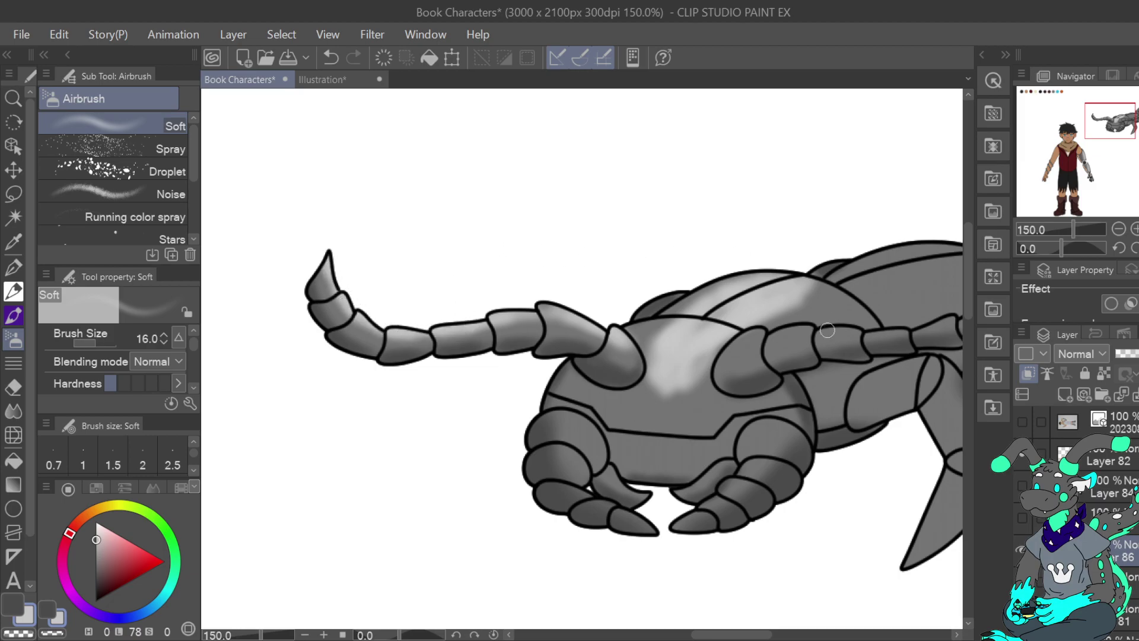
Airbrush light grey highlights along the near antenna and the upper sides of the front body segments.
left_click_drag(1110, 123, 1130, 126)
mouse_move(504, 301)
left_mouse_down()
mouse_move(468, 283)
mouse_move(638, 274)
mouse_move(696, 256)
mouse_move(736, 225)
mouse_move(729, 219)
left_mouse_up()
mouse_move(515, 214)
left_mouse_down()
mouse_move(605, 228)
mouse_move(688, 196)
mouse_move(603, 225)
mouse_move(765, 196)
mouse_move(860, 196)
mouse_move(720, 209)
left_mouse_up()
mouse_move(558, 242)
left_mouse_down()
mouse_move(741, 211)
mouse_move(851, 207)
left_mouse_up()
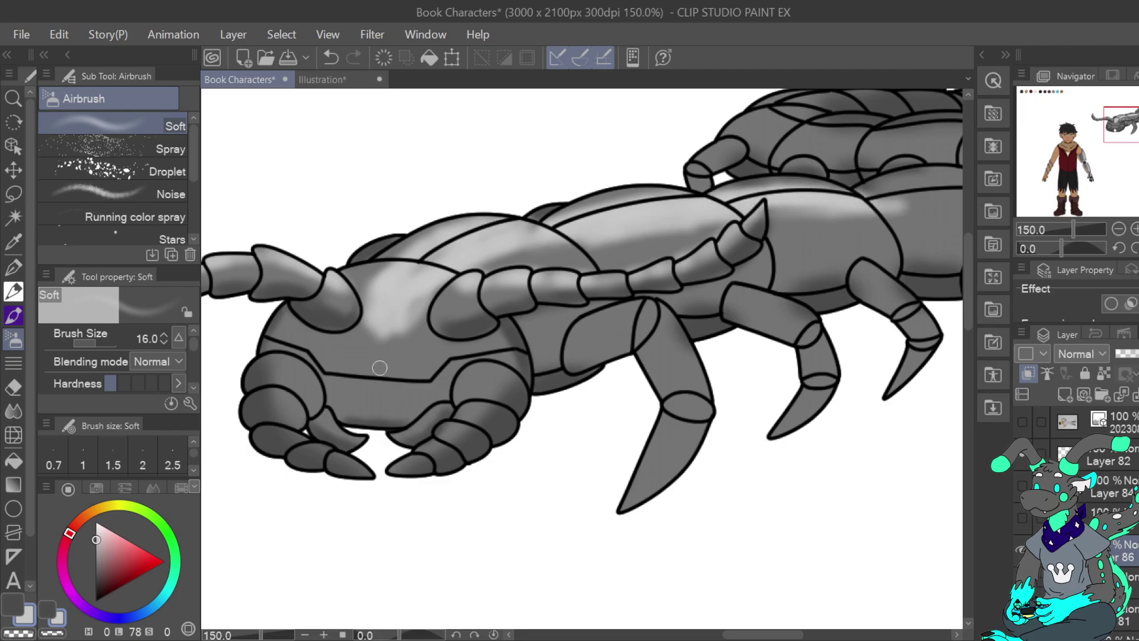
Airbrush light grey highlights on the lower forehead, the face plate and both pairs of mandibles.
mouse_move(384, 327)
left_mouse_down()
mouse_move(359, 342)
mouse_move(383, 329)
mouse_move(436, 344)
mouse_move(395, 324)
mouse_move(430, 348)
left_mouse_up()
mouse_move(300, 389)
left_mouse_down()
mouse_move(308, 400)
mouse_move(317, 388)
left_mouse_up()
left_click_drag(306, 437, 347, 451)
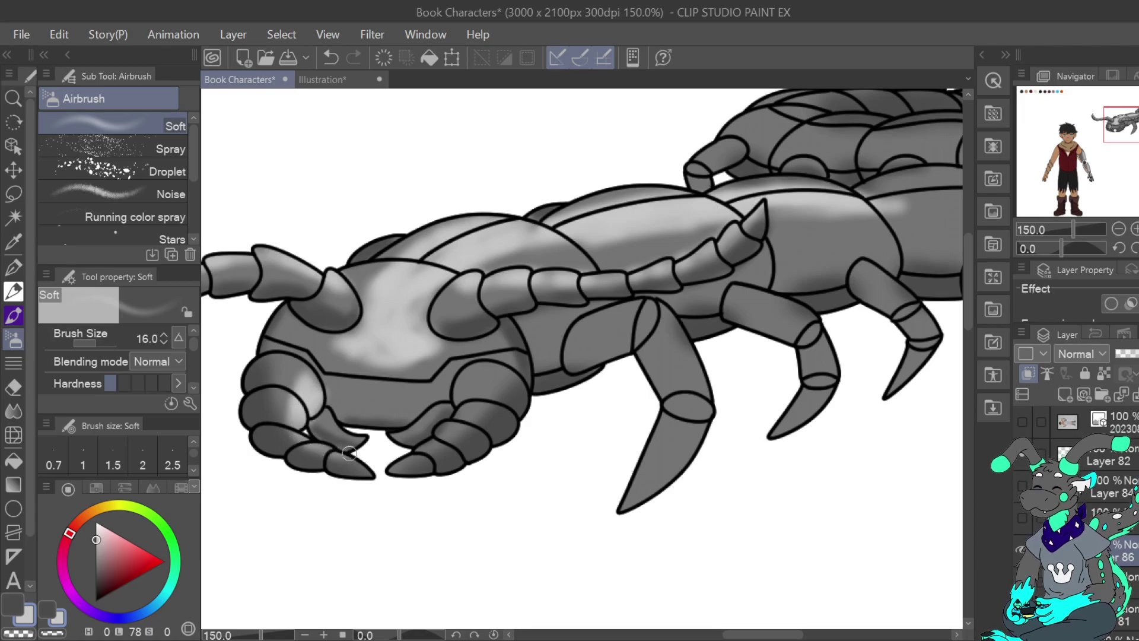
left_click_drag(484, 384, 461, 394)
mouse_move(466, 403)
left_mouse_down()
mouse_move(419, 451)
mouse_move(458, 379)
mouse_move(410, 410)
left_mouse_up()
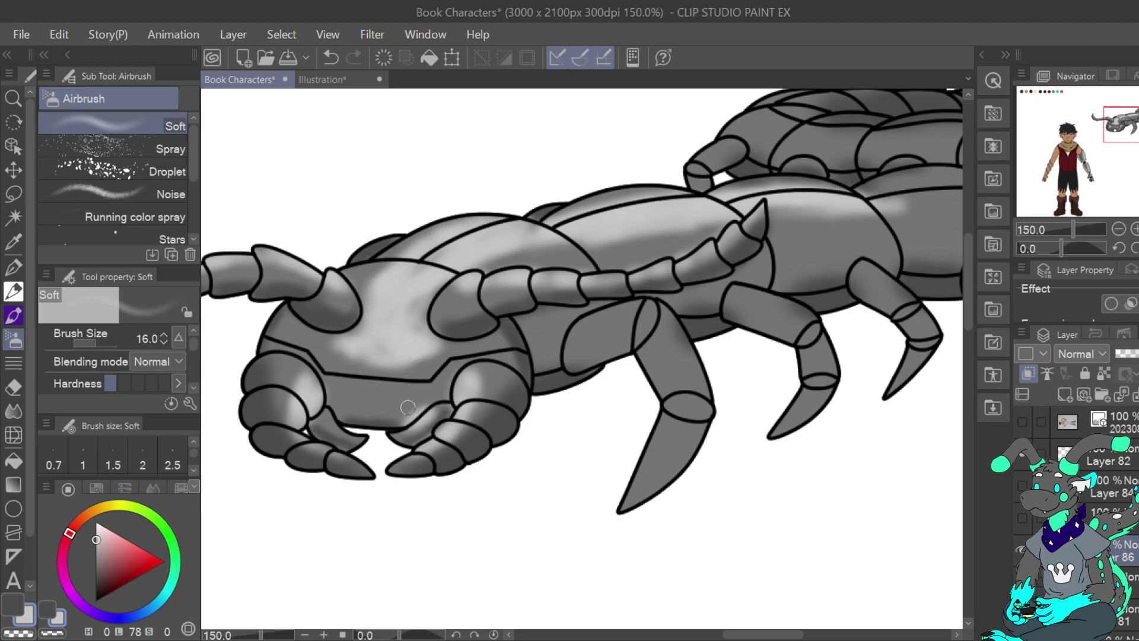
left_click_drag(337, 425, 359, 438)
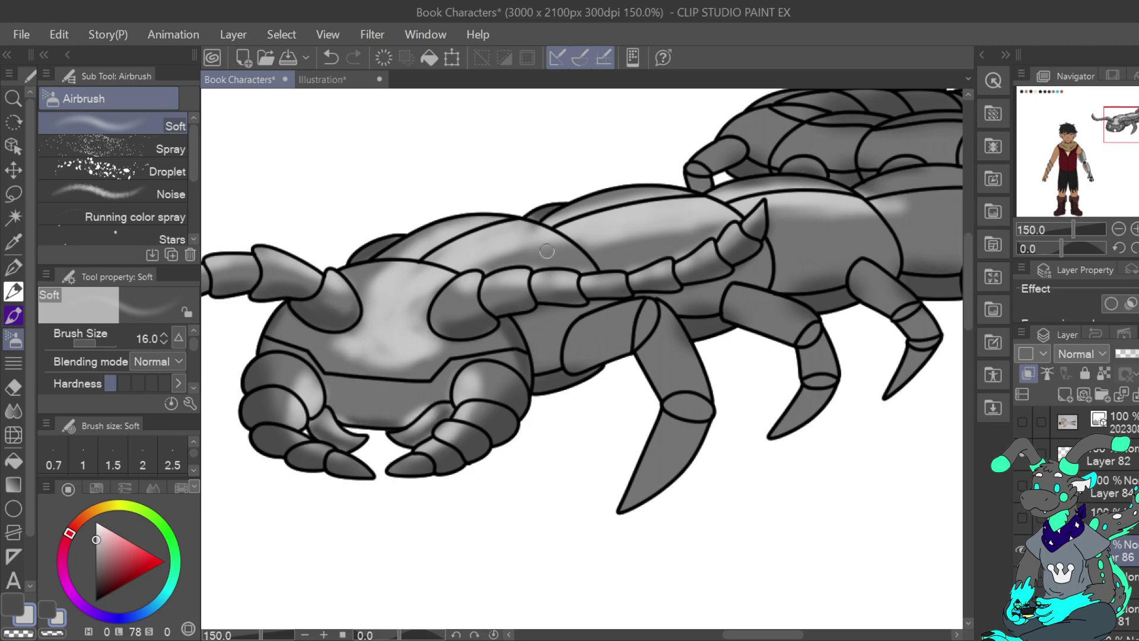
mouse_move(338, 381)
left_mouse_down()
mouse_move(435, 392)
mouse_move(421, 387)
mouse_move(439, 375)
left_mouse_up()
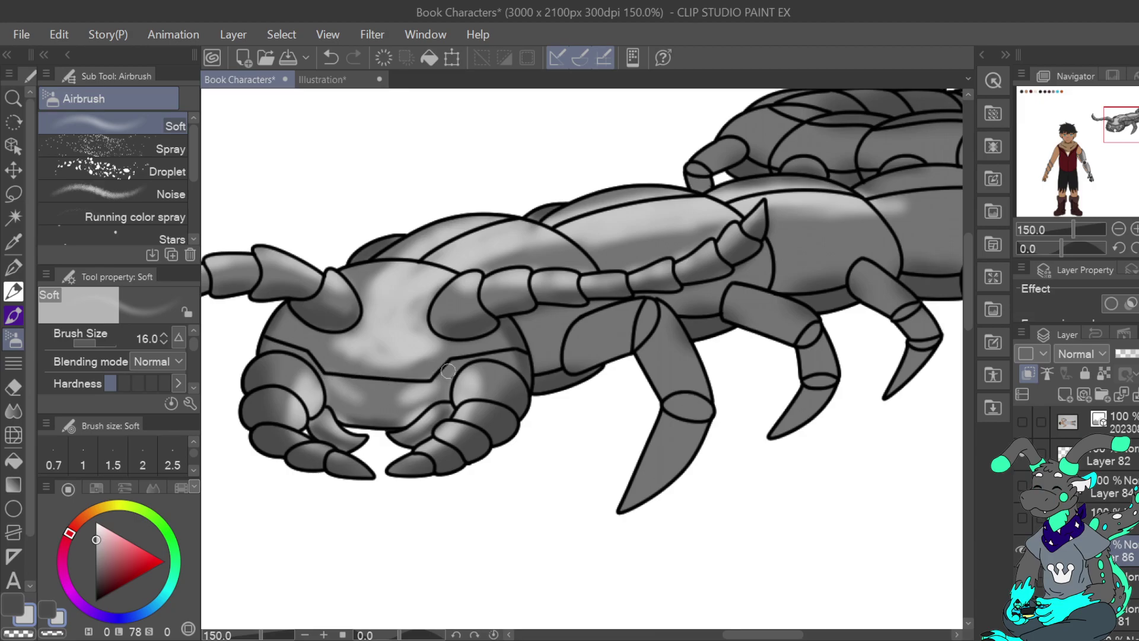
Airbrush light grey highlights along the upper edges of the rear near-row segments and around the bend into the far row.
left_click_drag(1124, 126, 1133, 126)
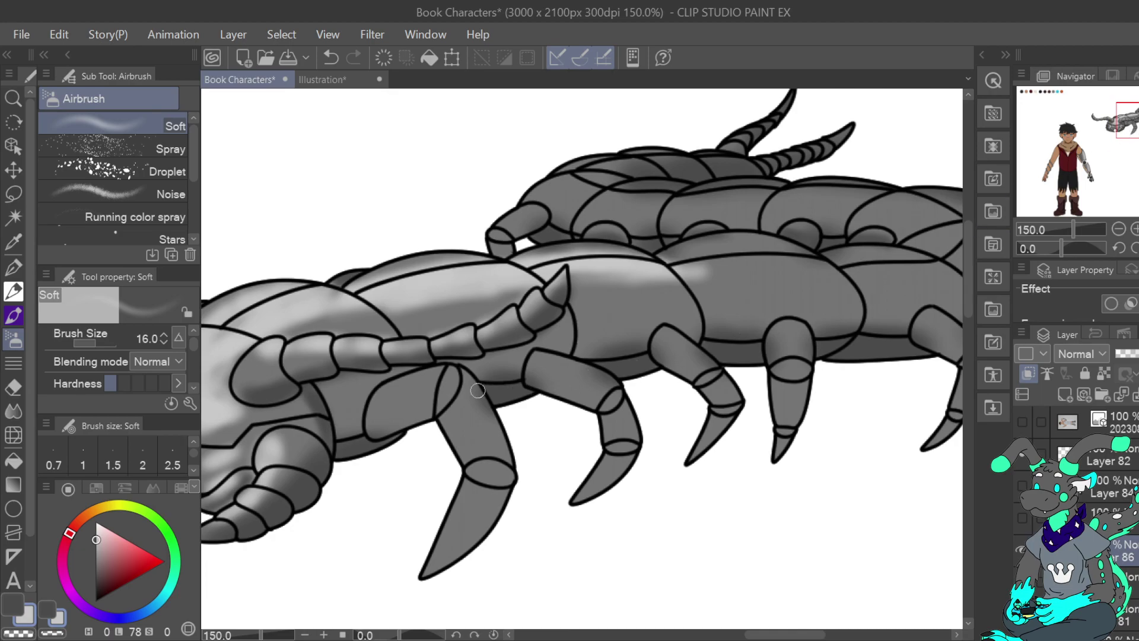
mouse_move(771, 267)
left_mouse_down()
mouse_move(688, 270)
mouse_move(913, 273)
mouse_move(635, 286)
left_mouse_up()
mouse_move(706, 260)
left_mouse_down()
mouse_move(666, 280)
mouse_move(707, 249)
mouse_move(691, 233)
mouse_move(683, 259)
mouse_move(682, 241)
mouse_move(665, 244)
mouse_move(697, 230)
mouse_move(664, 220)
mouse_move(504, 219)
left_mouse_up()
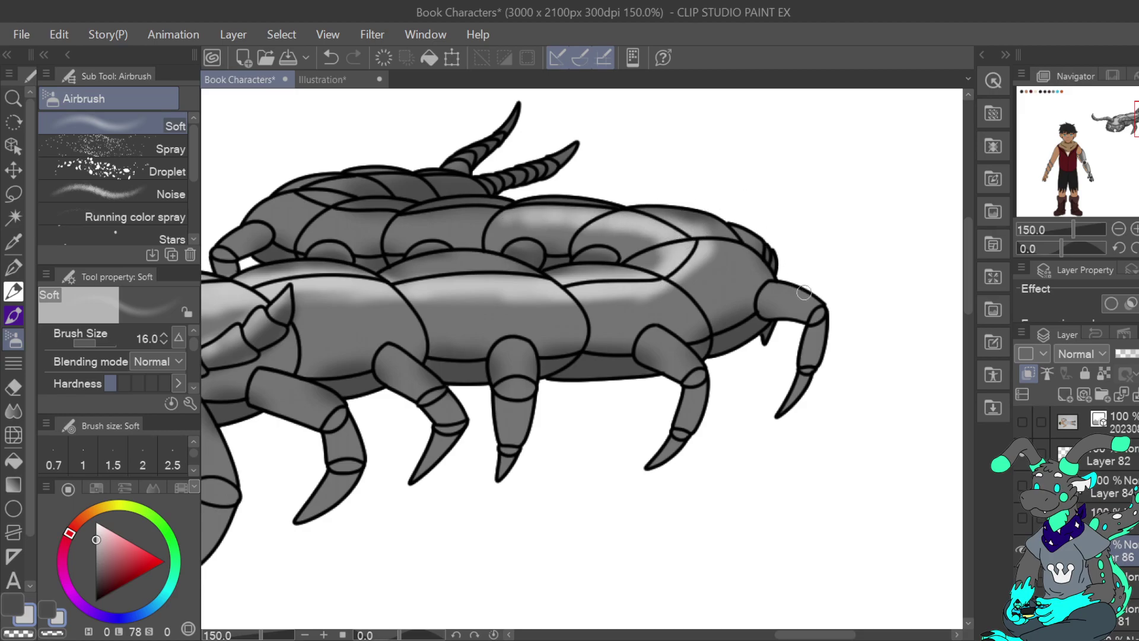
Airbrush light grey highlights around the knee joints of the near legs, from the rearmost leg forward.
left_click_drag(793, 294, 824, 315)
left_click_drag(682, 363, 706, 384)
mouse_move(514, 393)
left_mouse_down()
mouse_move(504, 366)
mouse_move(518, 405)
mouse_move(523, 371)
mouse_move(514, 406)
left_mouse_up()
left_click_drag(399, 369, 451, 412)
mouse_move(321, 406)
left_mouse_down()
mouse_move(356, 447)
mouse_move(341, 421)
left_mouse_up()
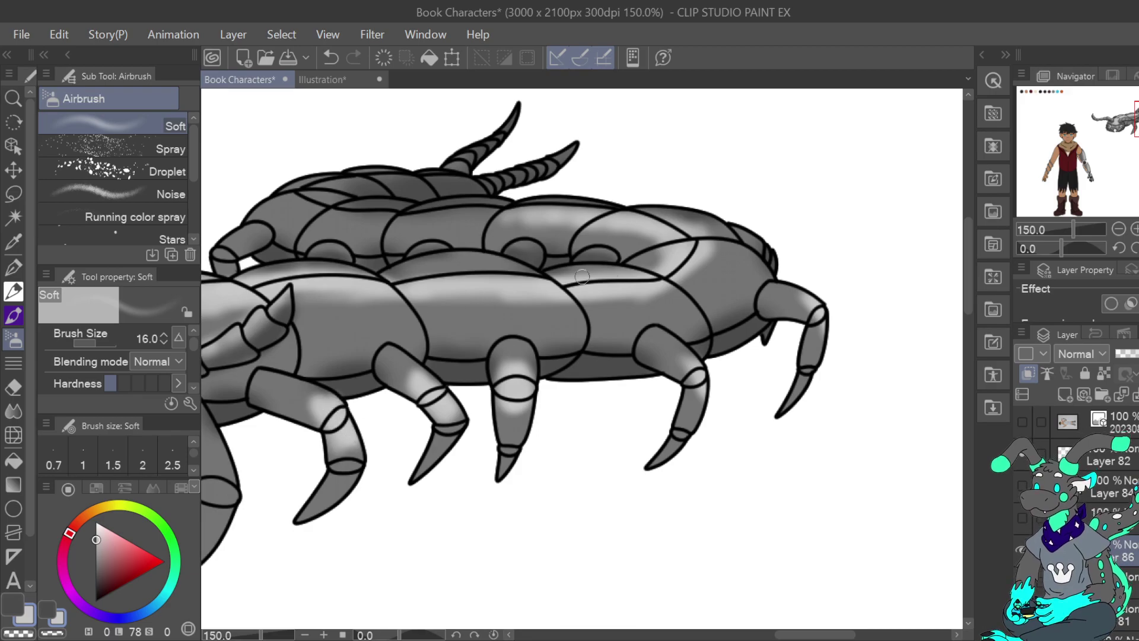
Airbrush light grey highlights along the large front leg and down the lower segments of the other near legs.
mouse_move(406, 455)
left_mouse_down()
mouse_move(577, 333)
mouse_move(517, 356)
mouse_move(507, 372)
left_mouse_up()
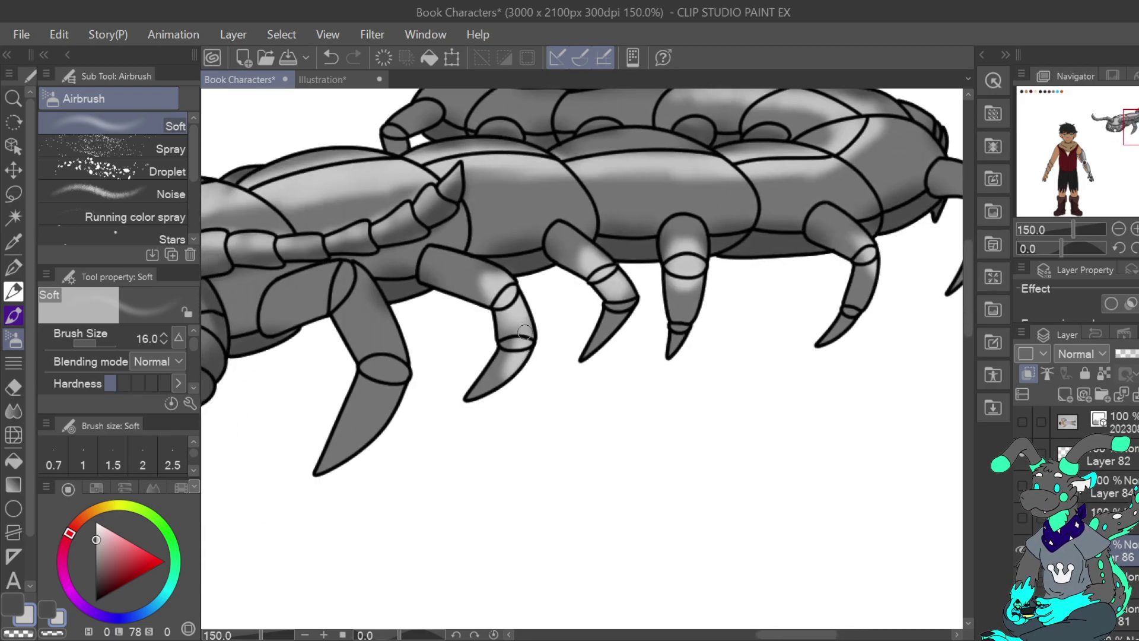
mouse_move(381, 308)
left_mouse_down()
mouse_move(398, 361)
mouse_move(391, 402)
mouse_move(398, 394)
mouse_move(385, 418)
mouse_move(391, 334)
mouse_move(337, 275)
mouse_move(357, 277)
mouse_move(357, 263)
mouse_move(473, 258)
left_mouse_up()
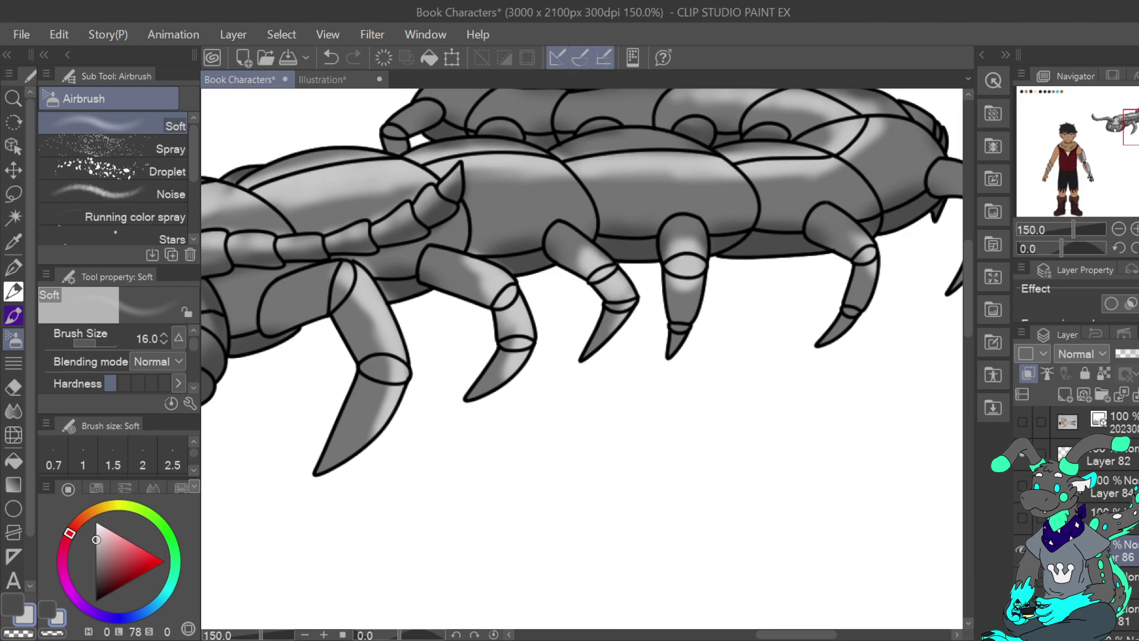
left_click_drag(693, 226, 665, 349)
left_click_drag(843, 391, 821, 454)
left_click_drag(1130, 116, 1136, 119)
left_click_drag(880, 273, 879, 308)
left_click_drag(1138, 115, 1127, 113)
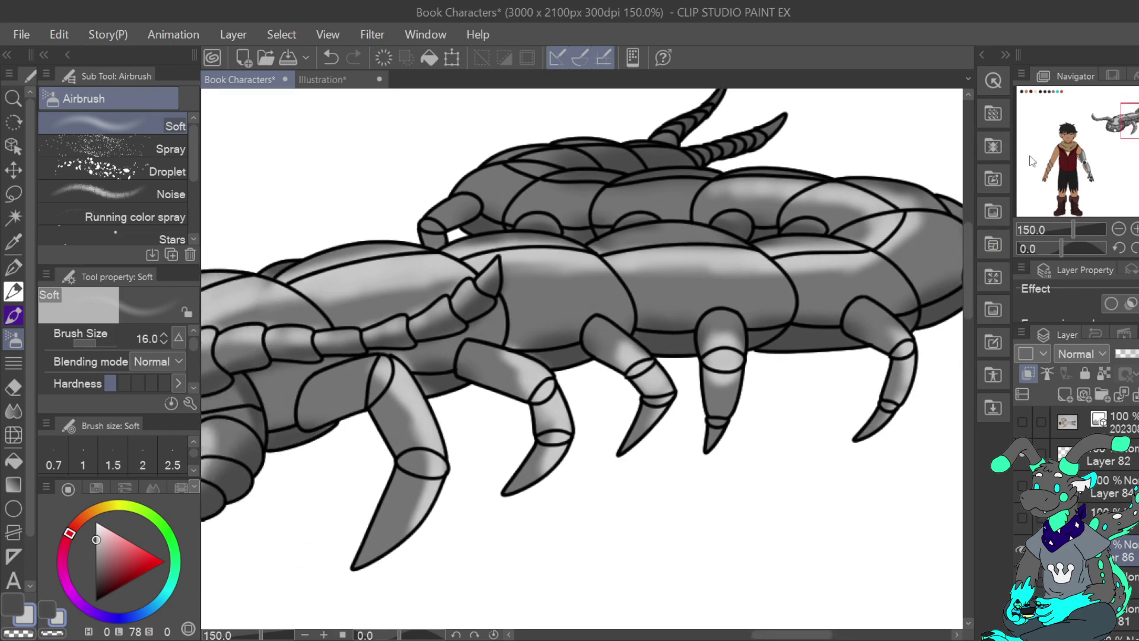
Airbrush light grey highlights along the remaining far-row segments, the far leg at the tail curve and the tail spikes.
mouse_move(713, 196)
left_mouse_down()
mouse_move(549, 196)
mouse_move(534, 166)
mouse_move(565, 190)
mouse_move(501, 162)
mouse_move(531, 194)
mouse_move(593, 201)
mouse_move(497, 183)
left_mouse_up()
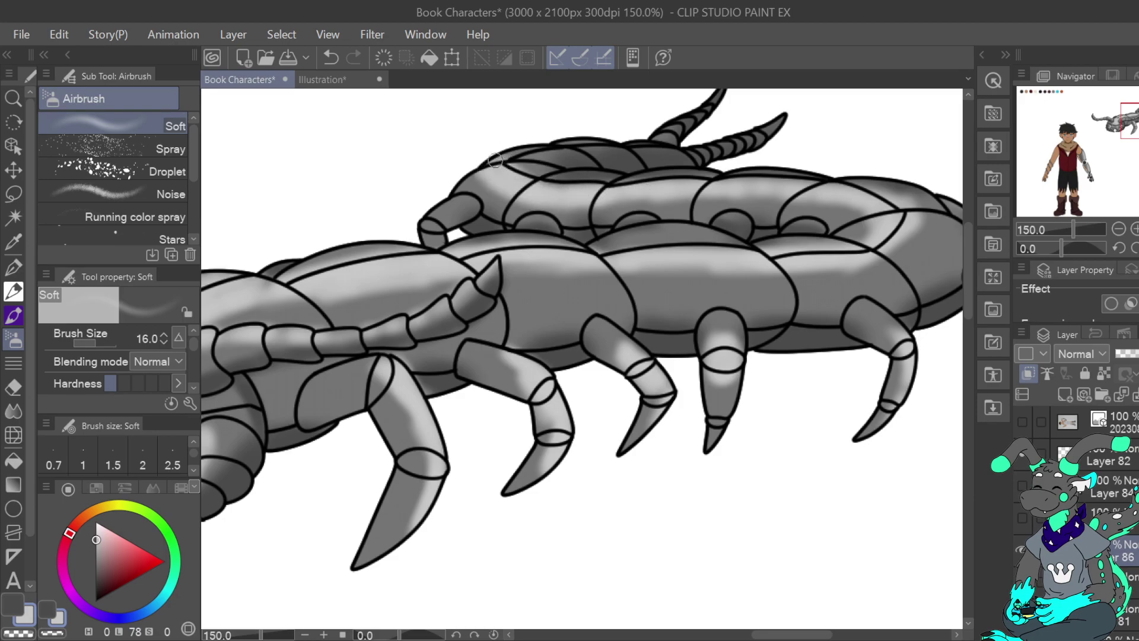
mouse_move(561, 142)
left_mouse_down()
mouse_move(649, 140)
mouse_move(617, 194)
mouse_move(640, 197)
left_mouse_up()
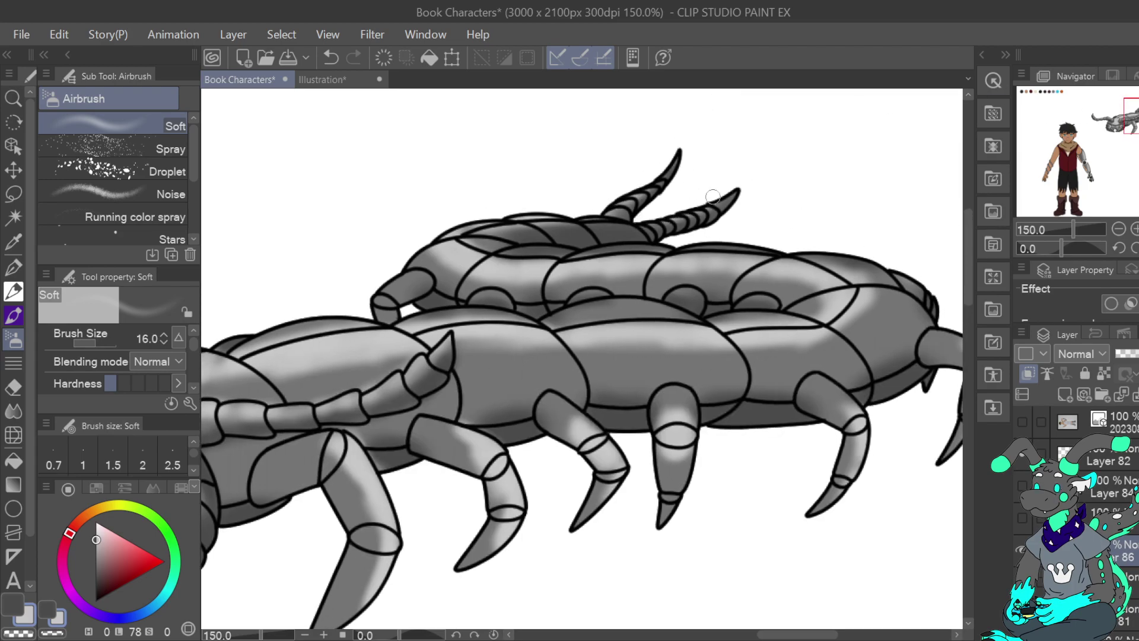
left_click_drag(517, 277, 731, 206)
mouse_move(587, 229)
left_mouse_down()
mouse_move(592, 215)
mouse_move(593, 235)
left_mouse_up()
left_click_drag(611, 219, 627, 204)
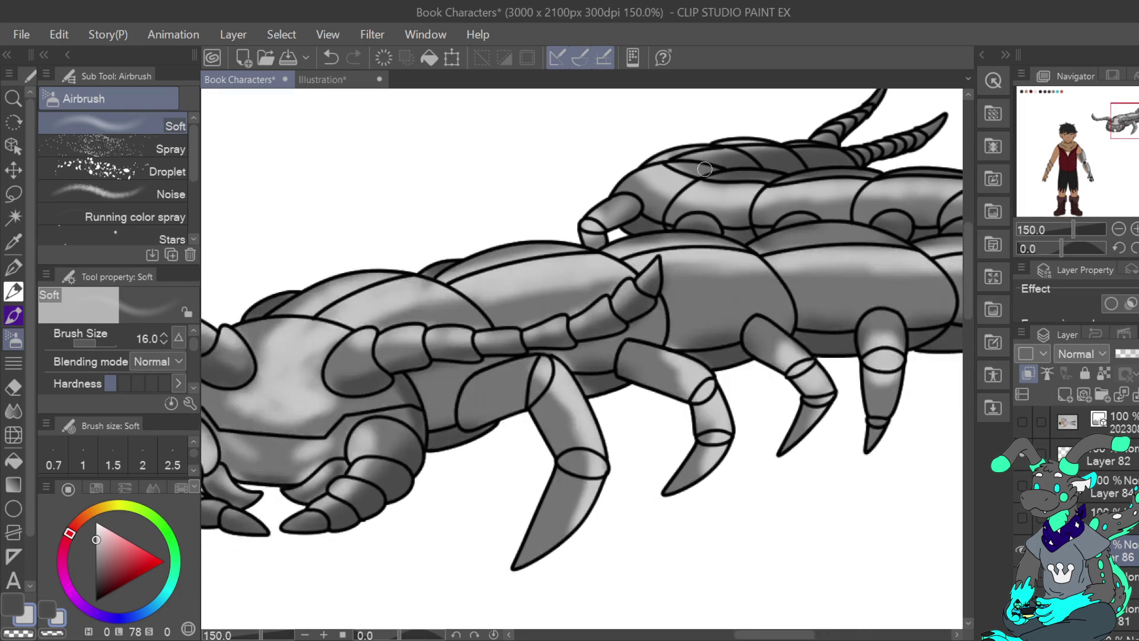
left_click_drag(697, 230, 705, 229)
left_click_drag(857, 195, 952, 94)
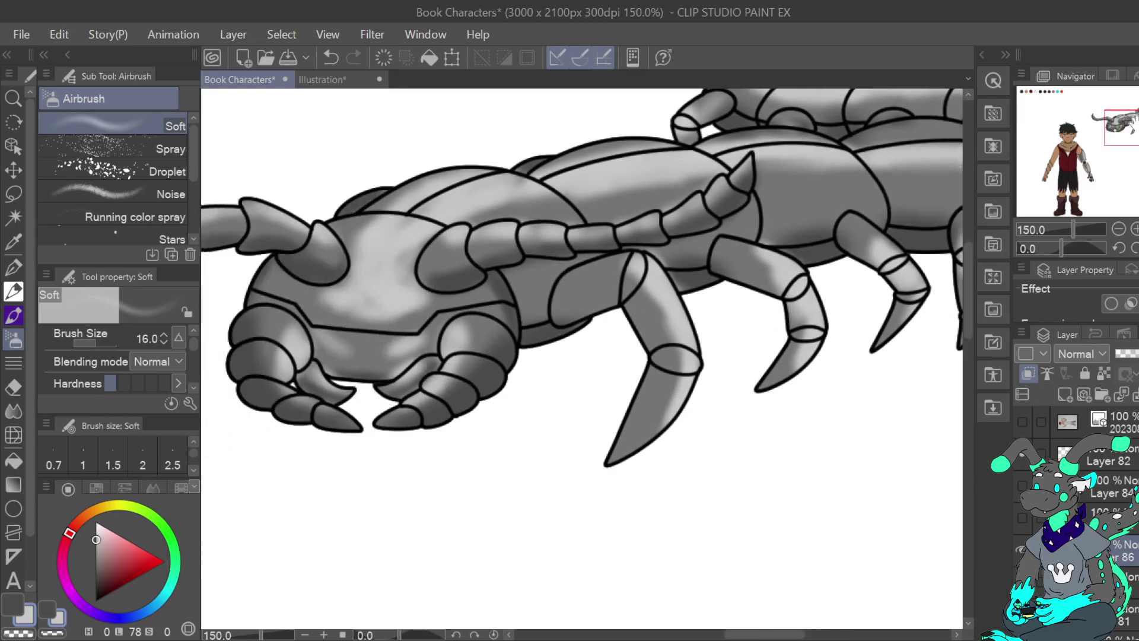
Airbrush faint light grey highlights on the lower sides of the near body segments, between the legs.
mouse_move(552, 299)
left_mouse_down()
mouse_move(535, 294)
mouse_move(535, 315)
left_mouse_up()
left_click_drag(702, 245, 703, 239)
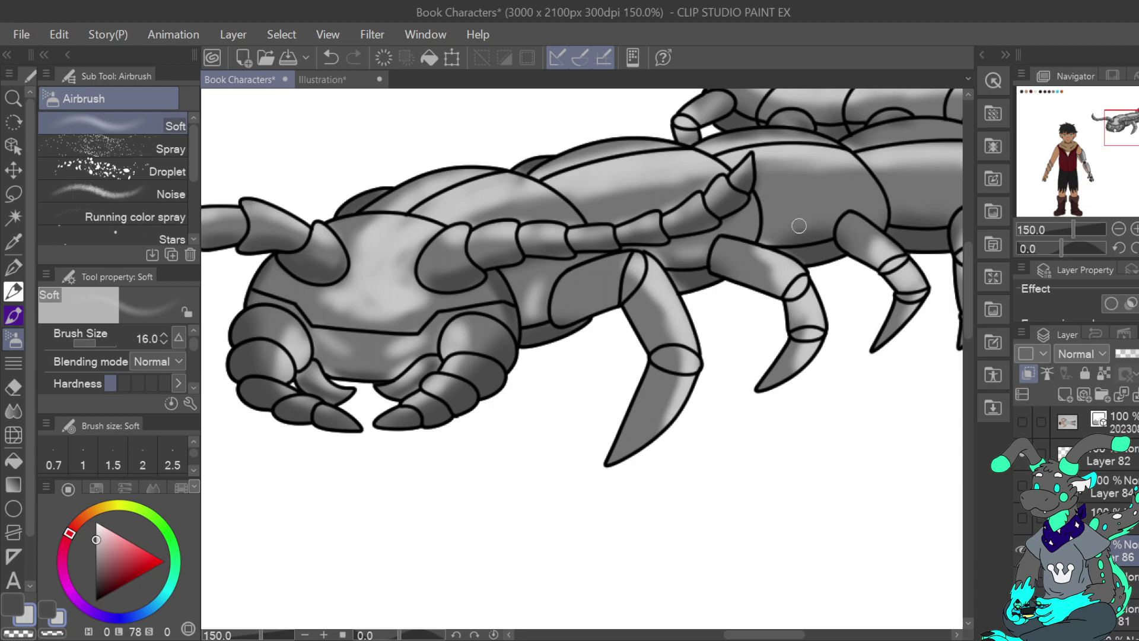
left_click_drag(832, 218, 577, 205)
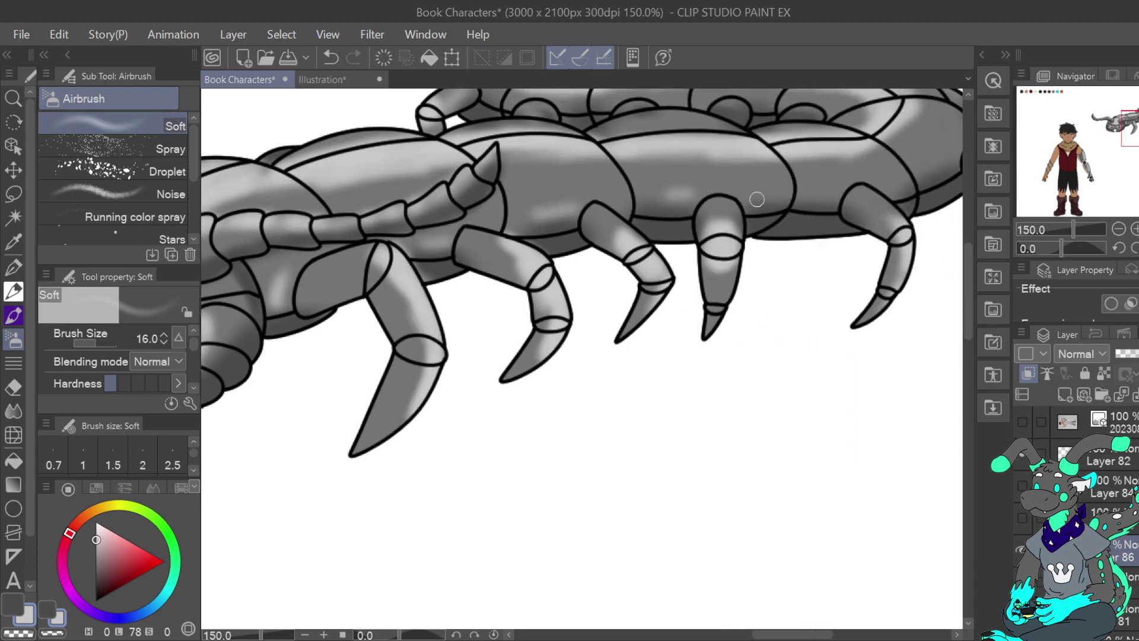
mouse_move(868, 185)
left_mouse_down()
mouse_move(714, 232)
mouse_move(621, 242)
mouse_move(688, 223)
mouse_move(709, 178)
left_mouse_up()
left_click_drag(1122, 121, 1128, 129)
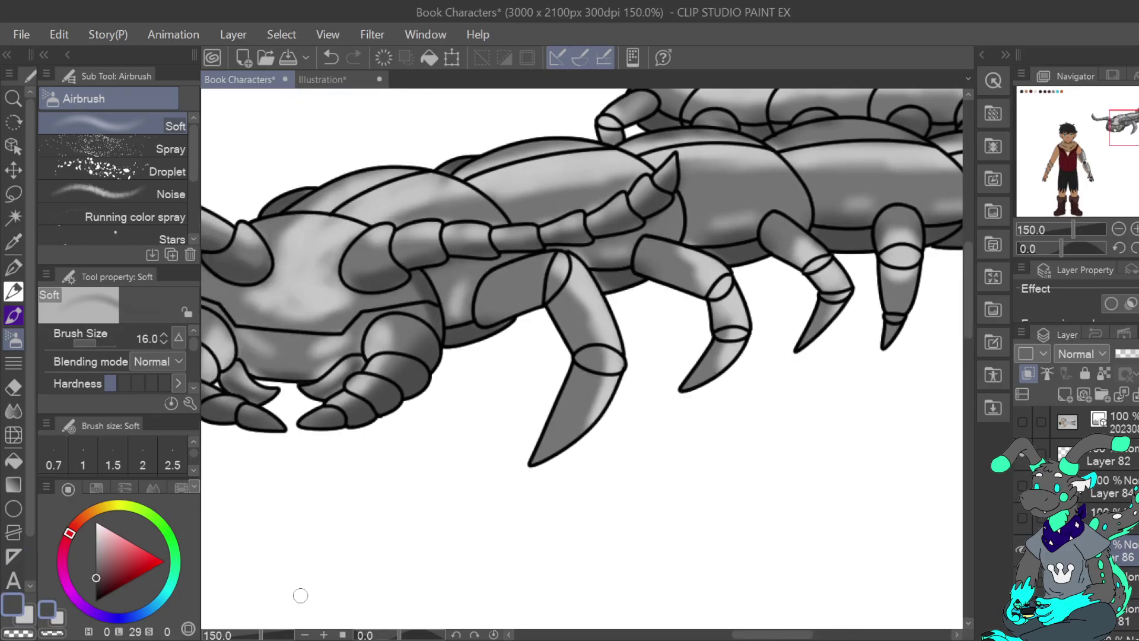
Airbrush dark grey shading along the near legs and body segments, from the large front leg back to the body's rear bend.
mouse_move(551, 304)
left_mouse_down()
mouse_move(580, 359)
mouse_move(540, 453)
left_mouse_up()
mouse_move(664, 275)
left_mouse_down()
mouse_move(705, 297)
mouse_move(709, 362)
mouse_move(682, 388)
left_mouse_up()
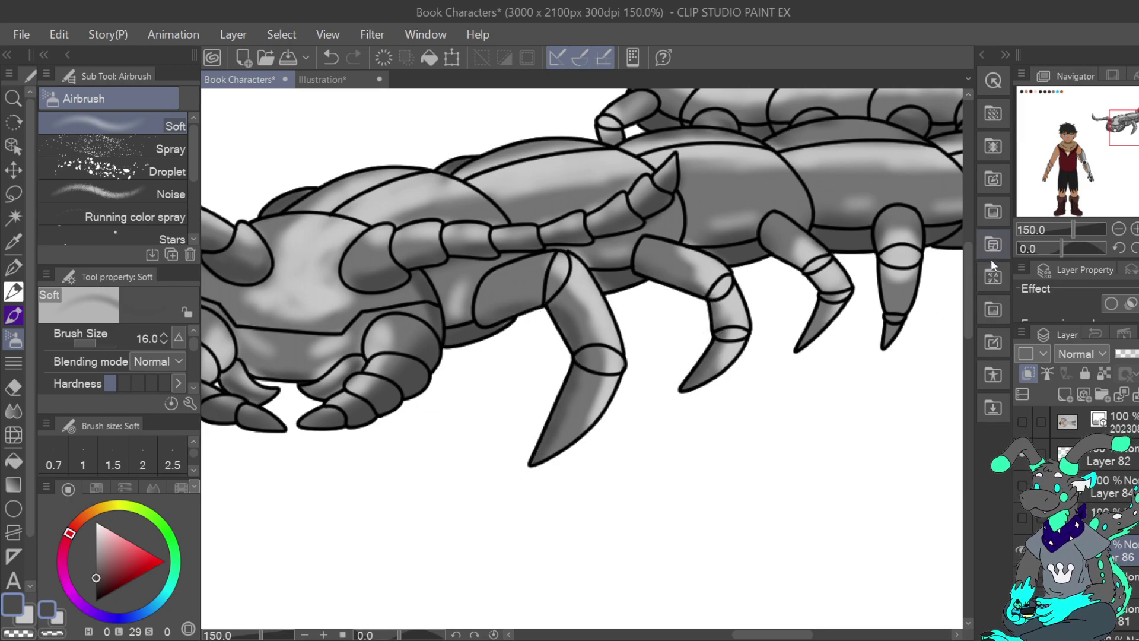
mouse_move(797, 264)
left_mouse_down()
mouse_move(813, 278)
mouse_move(811, 301)
mouse_move(575, 272)
left_mouse_up()
left_click_drag(655, 305, 662, 272)
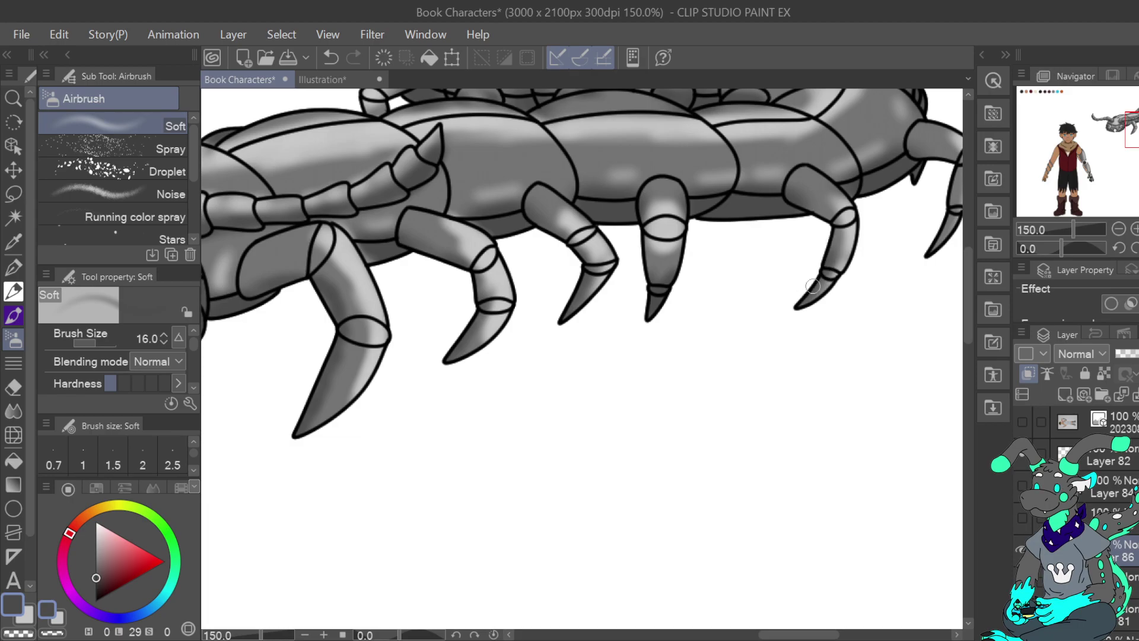
mouse_move(949, 172)
left_mouse_down()
mouse_move(836, 163)
mouse_move(846, 144)
mouse_move(787, 388)
left_mouse_up()
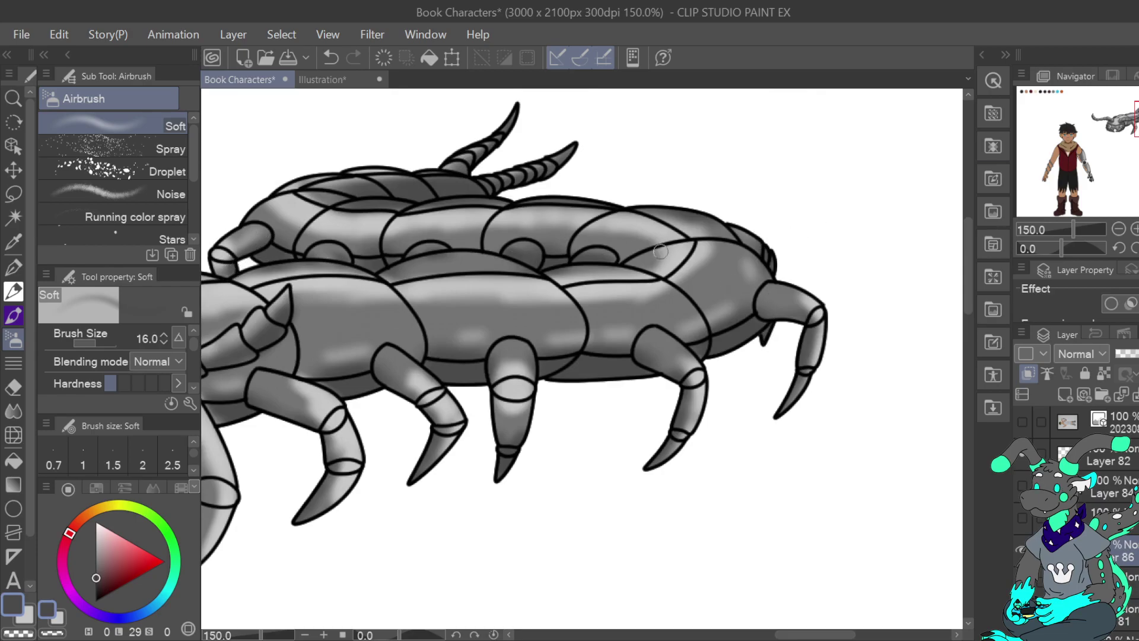
left_click_drag(635, 242, 1003, 167)
left_click_drag(1134, 128, 1119, 132)
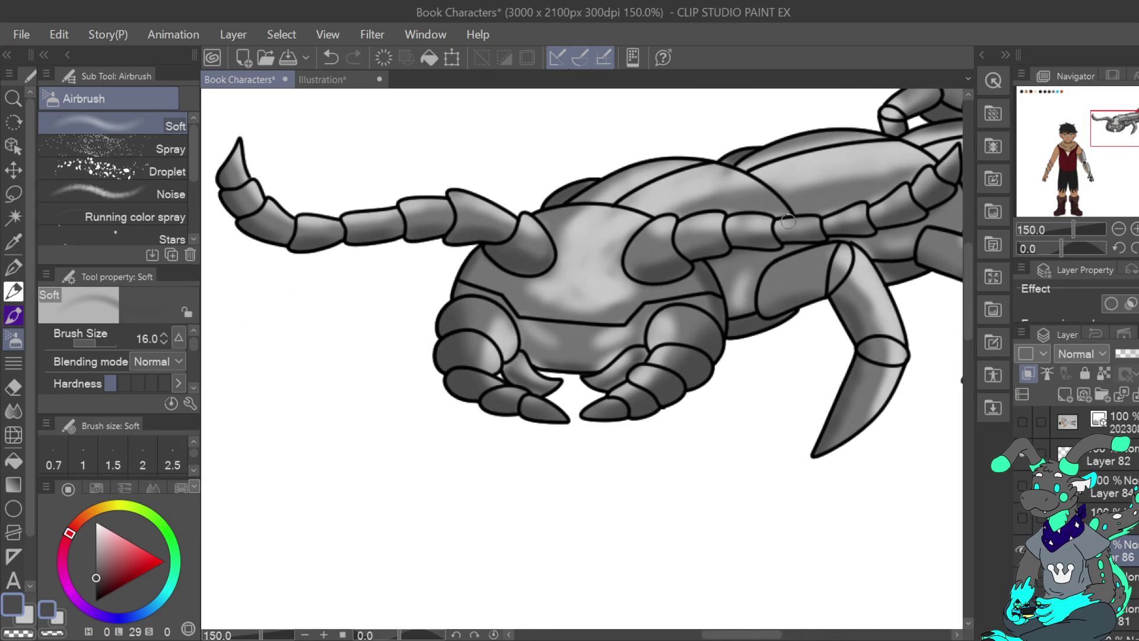
Sample the light grey from the head and airbrush a broader highlight across the centre of the head plate between the antennae.
left_click(570, 264, "alt")
mouse_move(551, 291)
left_mouse_down()
mouse_move(528, 289)
mouse_move(570, 293)
left_mouse_up()
mouse_move(586, 232)
left_mouse_down()
mouse_move(547, 226)
mouse_move(588, 231)
mouse_move(617, 213)
mouse_move(607, 254)
mouse_move(635, 222)
mouse_move(581, 217)
mouse_move(626, 190)
left_mouse_up()
left_click_drag(606, 278, 594, 286)
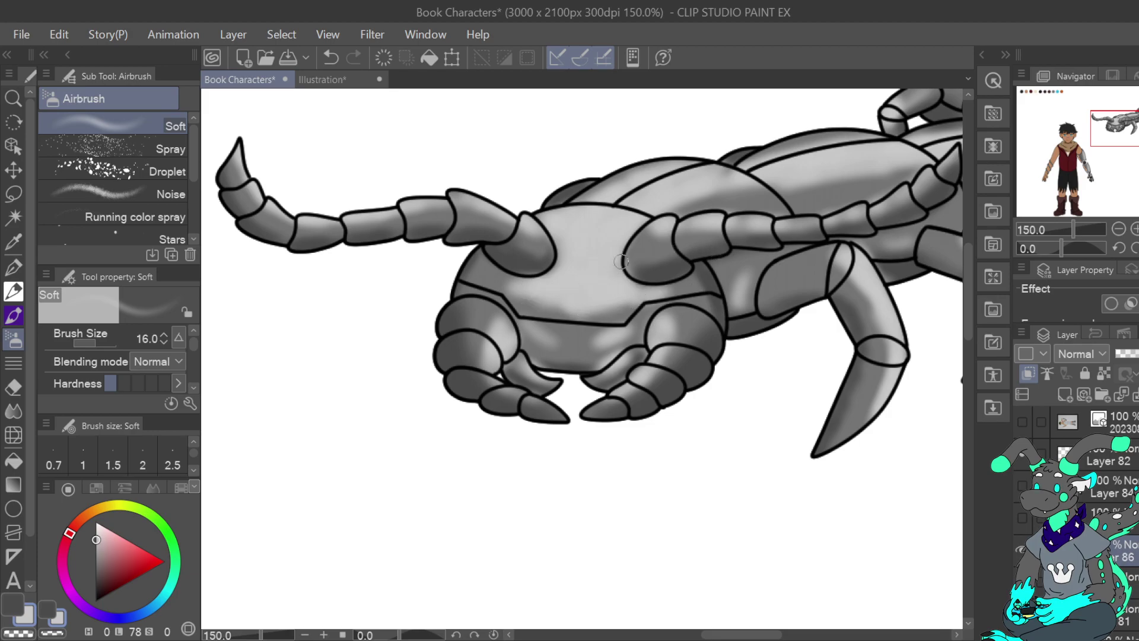
Smooth the shading on the head plate, lower face and mandibles with the Blend tool.
left_click(20, 407)
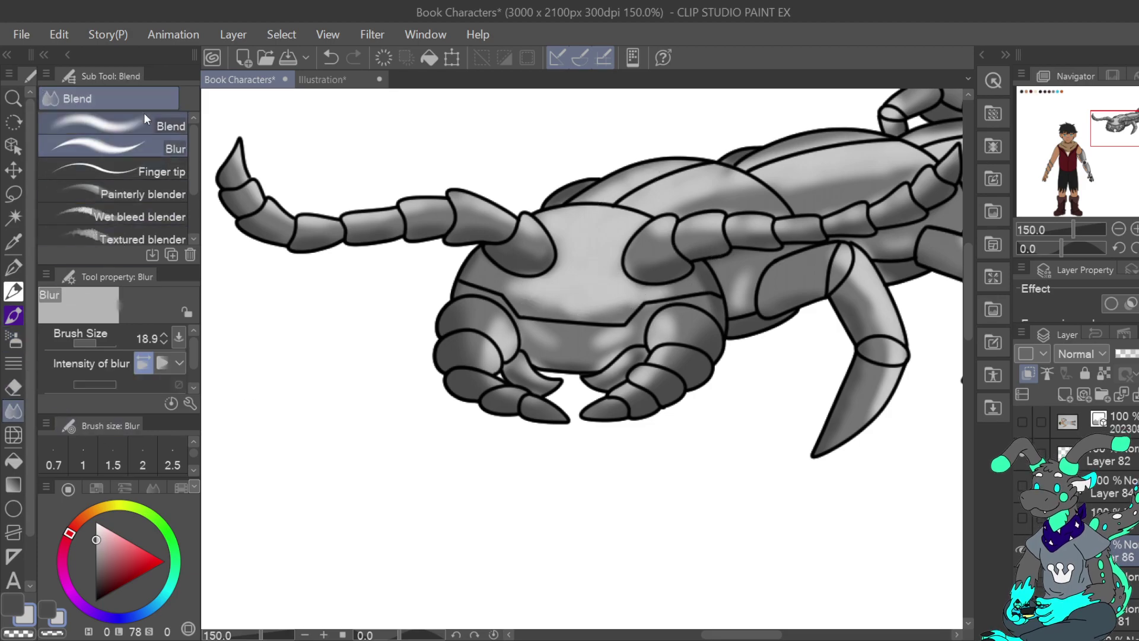
mouse_move(512, 285)
left_mouse_down()
mouse_move(499, 280)
mouse_move(466, 315)
mouse_move(465, 334)
mouse_move(521, 402)
mouse_move(468, 363)
mouse_move(507, 279)
mouse_move(534, 319)
mouse_move(557, 326)
mouse_move(537, 309)
mouse_move(530, 338)
mouse_move(566, 350)
mouse_move(583, 306)
mouse_move(597, 340)
mouse_move(587, 335)
mouse_move(641, 325)
mouse_move(570, 315)
mouse_move(687, 302)
mouse_move(696, 340)
mouse_move(647, 393)
mouse_move(671, 319)
mouse_move(702, 292)
left_mouse_up()
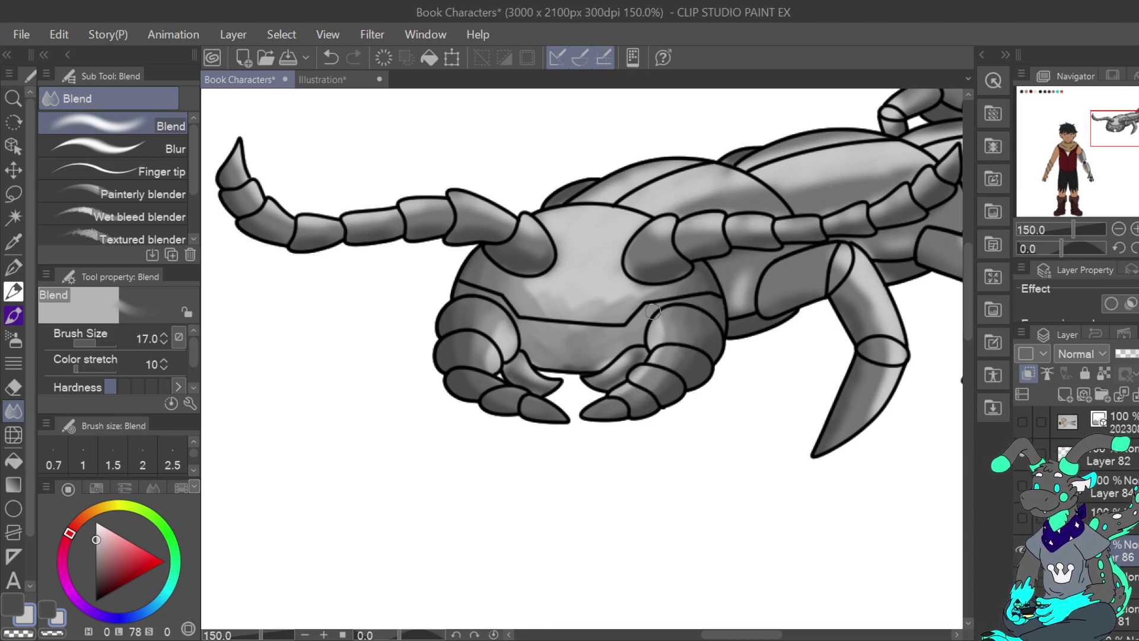
mouse_move(522, 356)
left_mouse_down()
mouse_move(544, 377)
mouse_move(536, 316)
left_mouse_up()
mouse_move(556, 361)
left_mouse_down()
mouse_move(595, 327)
mouse_move(611, 350)
mouse_move(637, 303)
mouse_move(573, 323)
mouse_move(563, 292)
mouse_move(562, 306)
mouse_move(637, 287)
left_mouse_up()
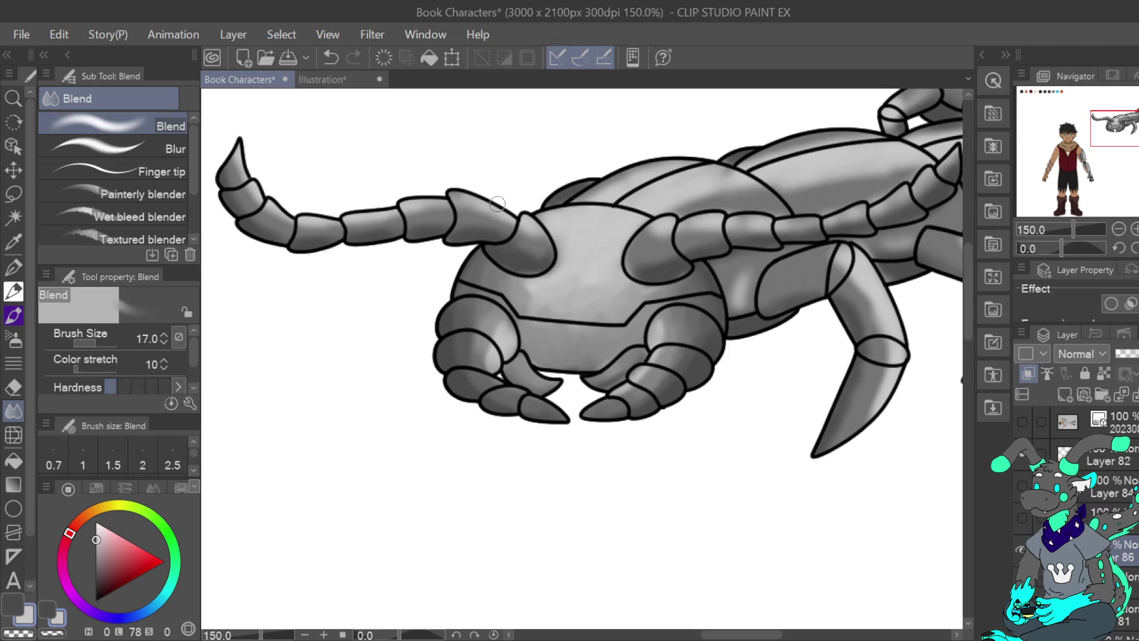
Blend the shading along both antennae and across the upper sides of the first body segments behind the head.
mouse_move(530, 255)
left_mouse_down()
mouse_move(486, 228)
mouse_move(506, 227)
mouse_move(290, 229)
mouse_move(244, 201)
mouse_move(236, 162)
left_mouse_up()
mouse_move(630, 254)
left_mouse_down()
mouse_move(700, 244)
mouse_move(635, 267)
mouse_move(699, 236)
mouse_move(683, 243)
mouse_move(881, 218)
left_mouse_up()
left_click_drag(1115, 126, 1124, 124)
mouse_move(770, 230)
left_mouse_down()
mouse_move(742, 245)
mouse_move(817, 208)
mouse_move(824, 190)
left_mouse_up()
mouse_move(601, 222)
left_mouse_down()
mouse_move(560, 240)
mouse_move(762, 218)
left_mouse_up()
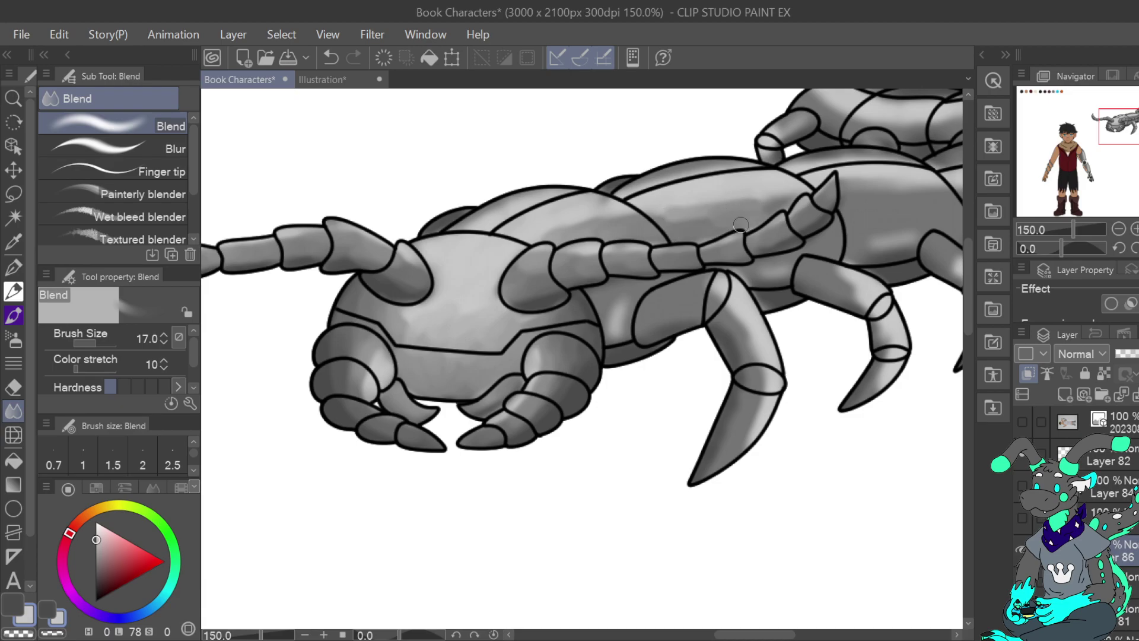
mouse_move(599, 208)
left_mouse_down()
mouse_move(647, 223)
mouse_move(783, 195)
mouse_move(752, 226)
left_mouse_up()
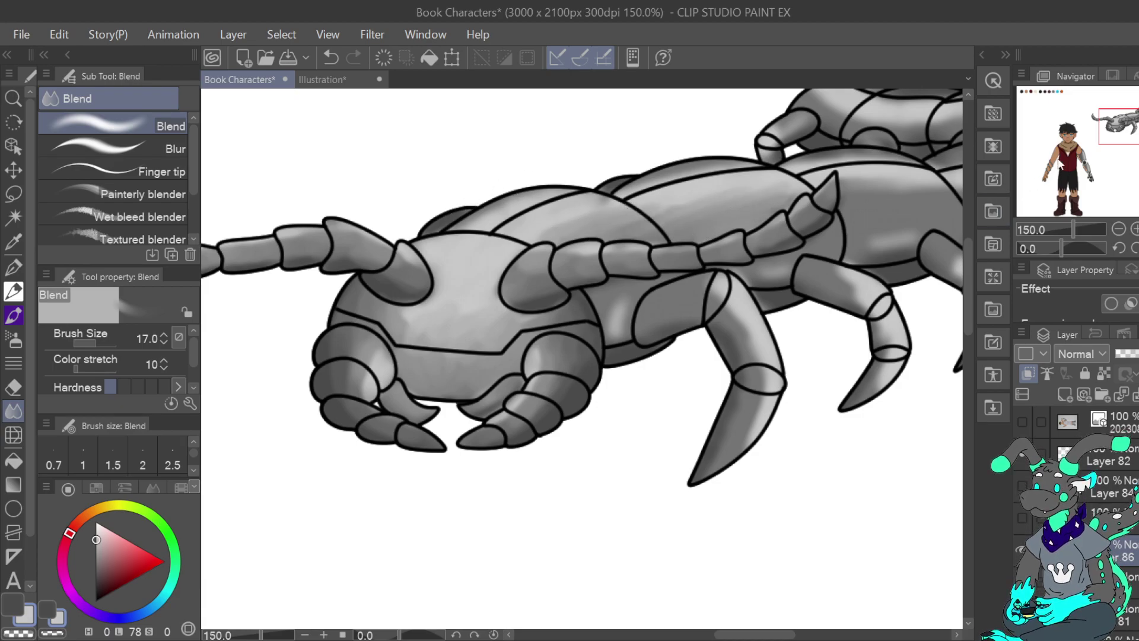
Blend the shading on the lower sides of the front body segments and on the first two near legs.
left_click(1128, 128)
mouse_move(563, 242)
left_mouse_down()
mouse_move(531, 272)
mouse_move(531, 295)
left_mouse_up()
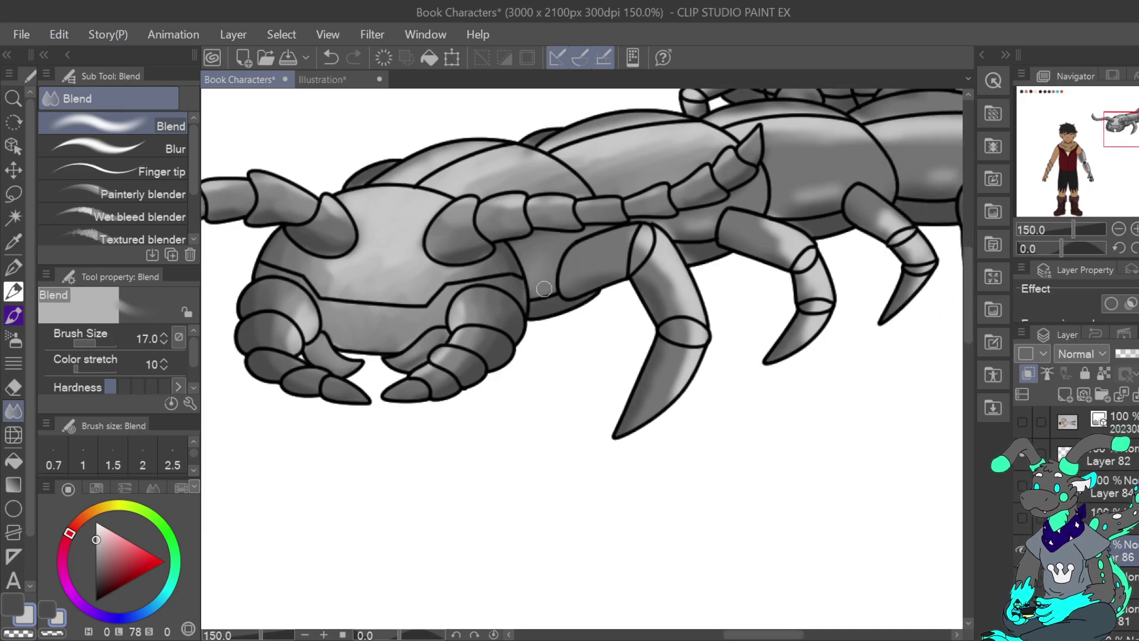
mouse_move(648, 243)
left_mouse_down()
mouse_move(685, 359)
mouse_move(658, 407)
left_mouse_up()
mouse_move(682, 294)
left_mouse_down()
mouse_move(676, 372)
mouse_move(642, 409)
left_mouse_up()
mouse_move(669, 331)
left_mouse_down()
mouse_move(671, 359)
mouse_move(655, 296)
mouse_move(622, 256)
mouse_move(660, 272)
left_mouse_up()
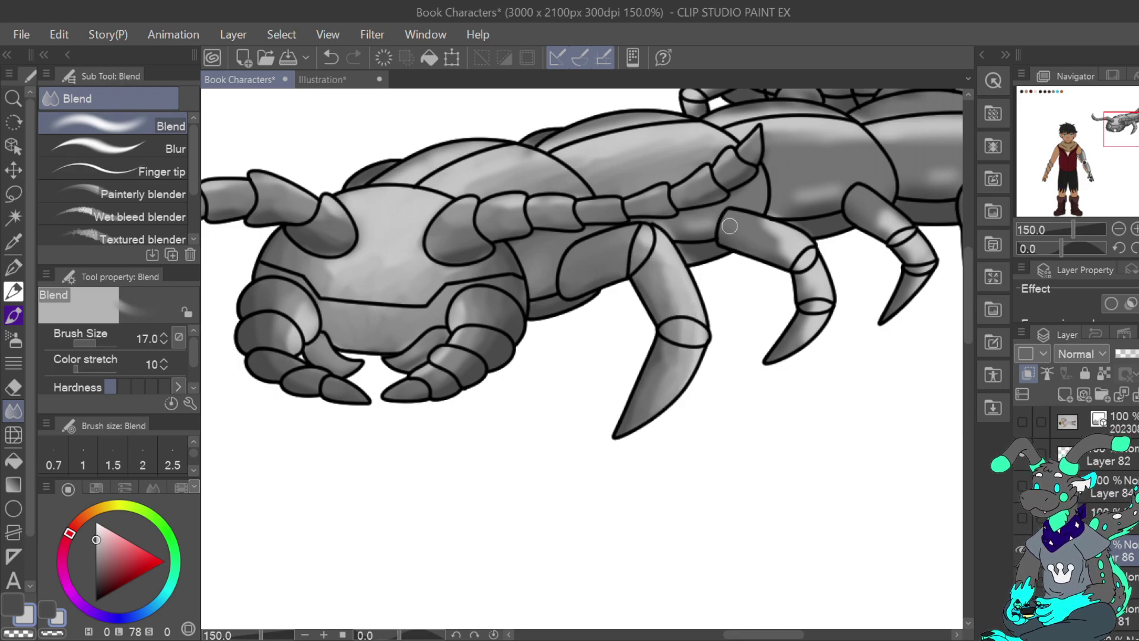
mouse_move(790, 259)
left_mouse_down()
mouse_move(808, 297)
mouse_move(794, 349)
left_mouse_up()
left_click_drag(812, 304, 762, 226)
left_click_drag(686, 214, 702, 229)
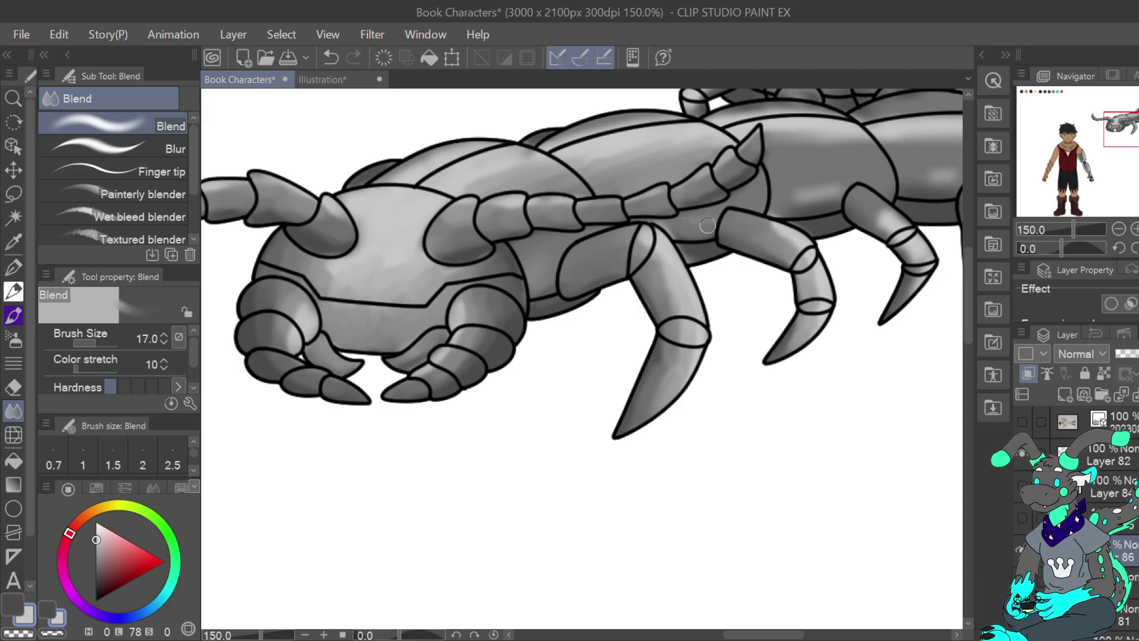
Blend the shading on the third near body segment and its leg.
left_click(1136, 127)
mouse_move(626, 174)
left_mouse_down()
mouse_move(607, 194)
mouse_move(681, 188)
left_mouse_up()
mouse_move(613, 225)
left_mouse_down()
mouse_move(719, 286)
mouse_move(725, 321)
left_mouse_up()
left_click_drag(696, 250, 709, 259)
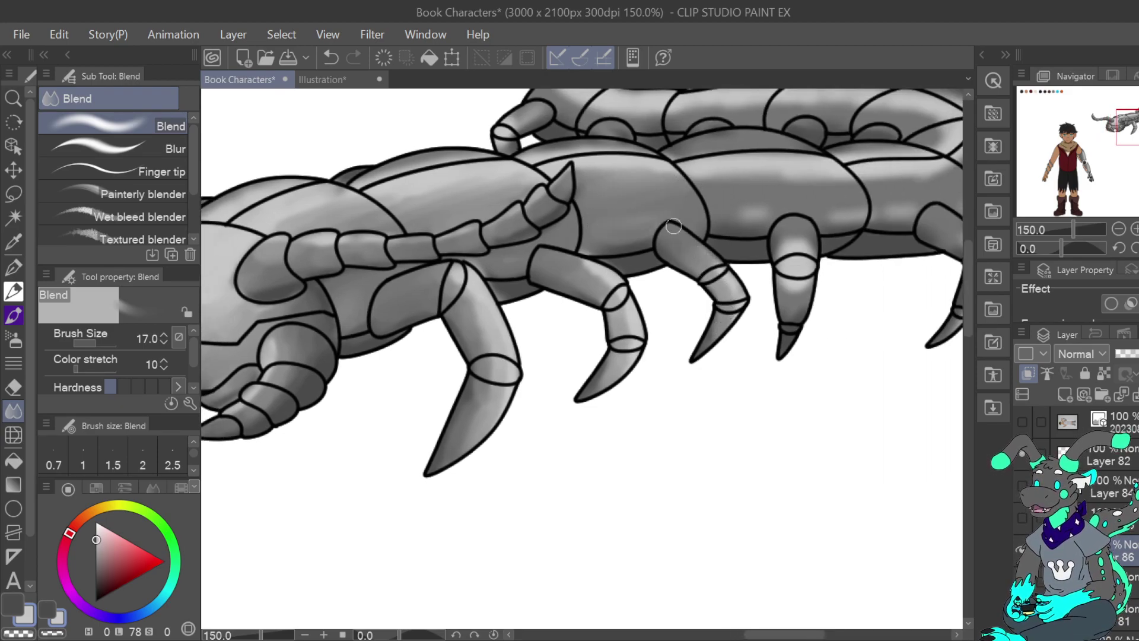
Blend the highlights on the rear near body segments, the body's rear bend and the rearmost near legs.
mouse_move(722, 210)
left_mouse_down()
mouse_move(778, 202)
mouse_move(803, 178)
mouse_move(884, 189)
mouse_move(707, 177)
mouse_move(852, 181)
mouse_move(867, 193)
left_mouse_up()
mouse_move(949, 164)
left_mouse_down()
mouse_move(738, 194)
mouse_move(787, 188)
left_mouse_up()
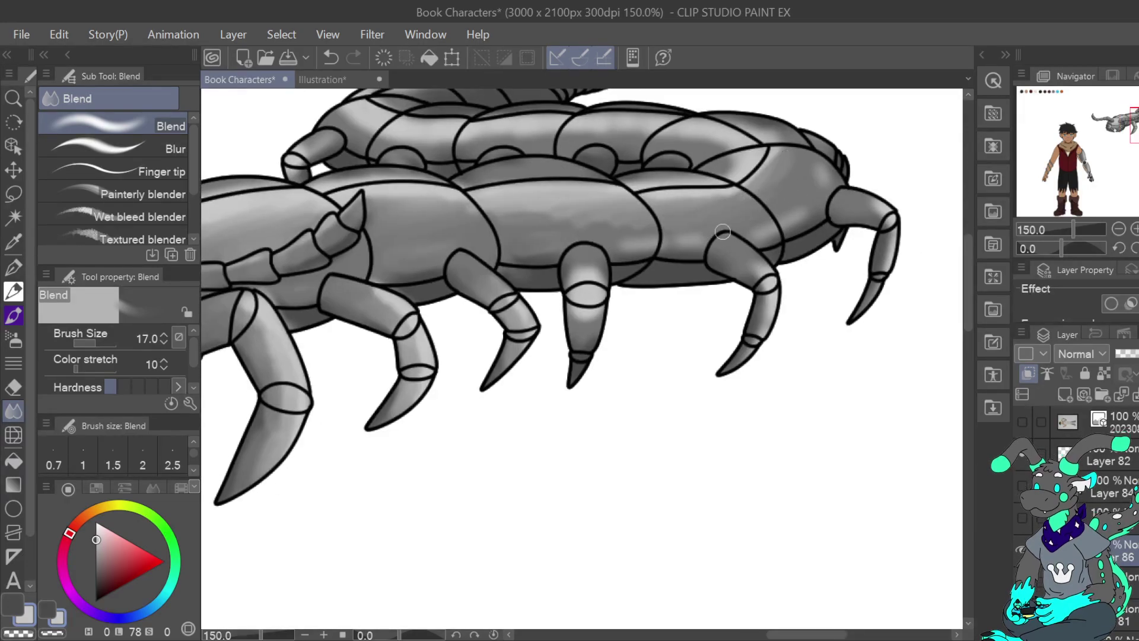
mouse_move(889, 215)
left_mouse_down()
mouse_move(884, 264)
mouse_move(847, 246)
left_mouse_up()
left_click_drag(764, 285, 757, 335)
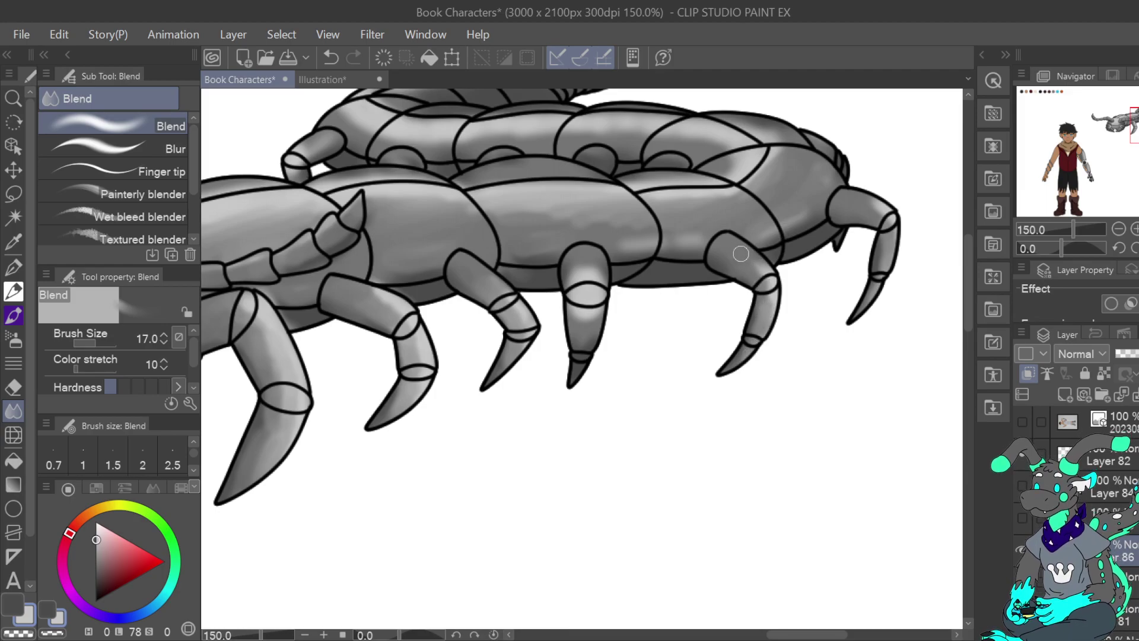
Blend the shading along the far-row body segments, from the rear bend to the far leg at the tail curve.
left_click_drag(763, 162, 774, 123)
mouse_move(715, 153)
left_mouse_down()
mouse_move(718, 143)
mouse_move(683, 137)
mouse_move(481, 142)
mouse_move(348, 126)
left_mouse_up()
left_click_drag(303, 163, 335, 145)
left_click_drag(1132, 122, 1126, 113)
left_click_drag(462, 230, 566, 213)
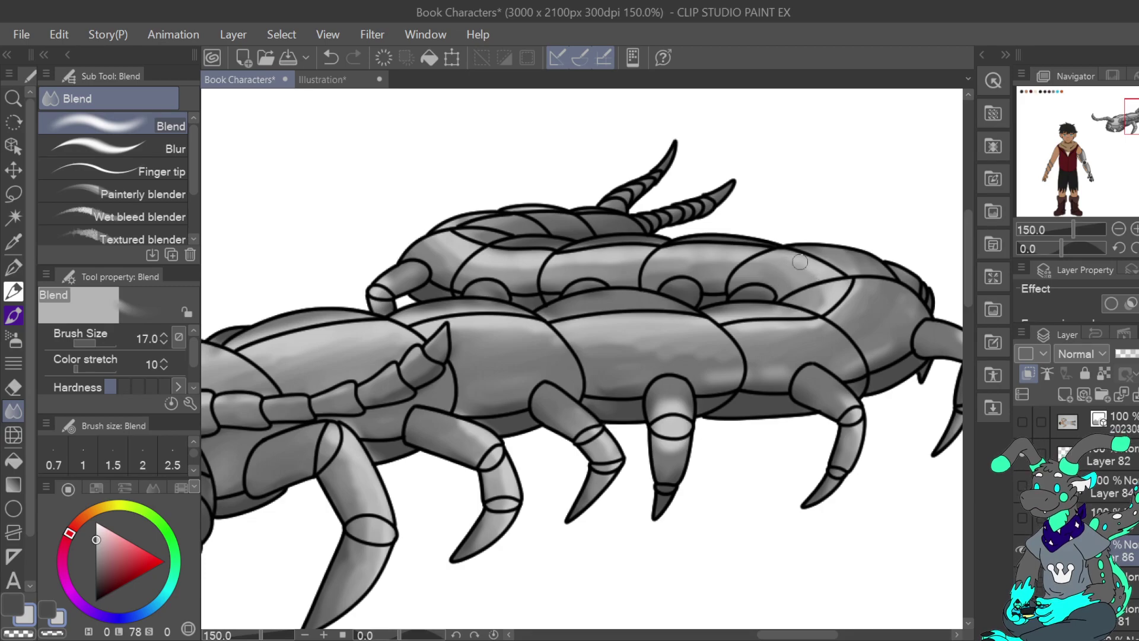
Soften the shading with the Blur tool along the antenna that stretches away from the body, from its base to the tip.
left_click_drag(1131, 97, 1101, 106)
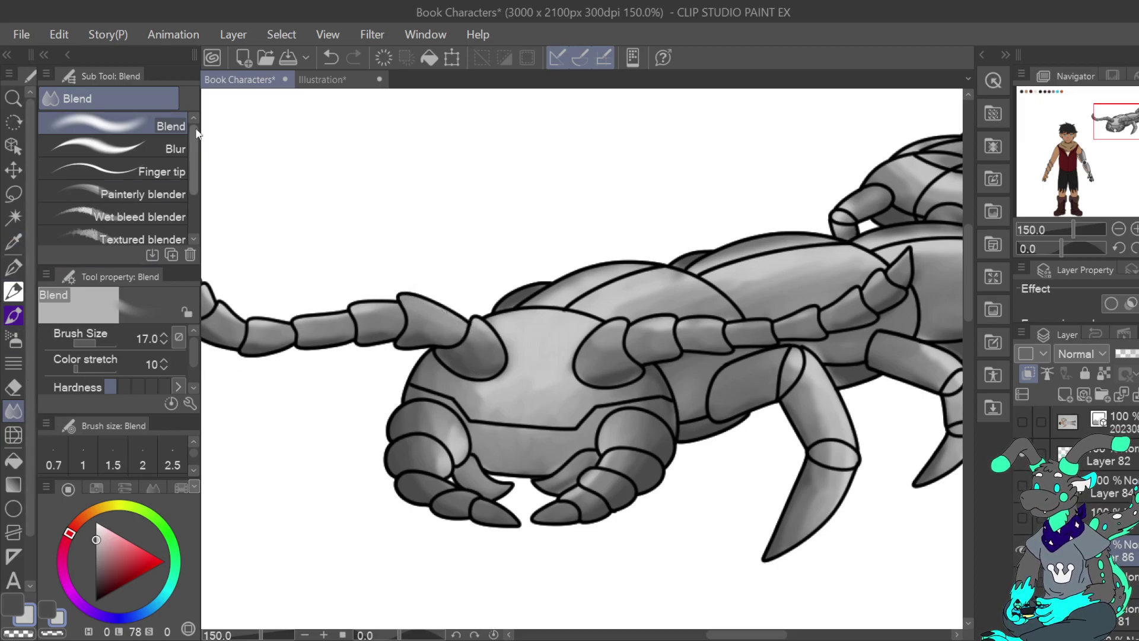
left_click(160, 147)
key("ctrl+minus")
key("ctrl+minus")
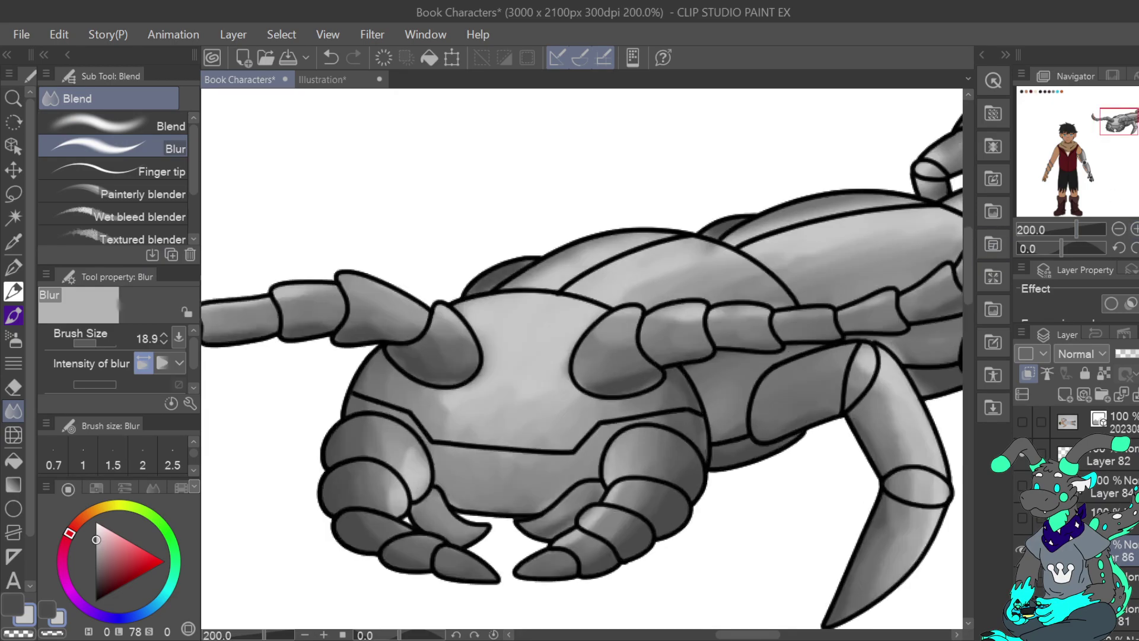
left_click_drag(717, 208, 824, 220)
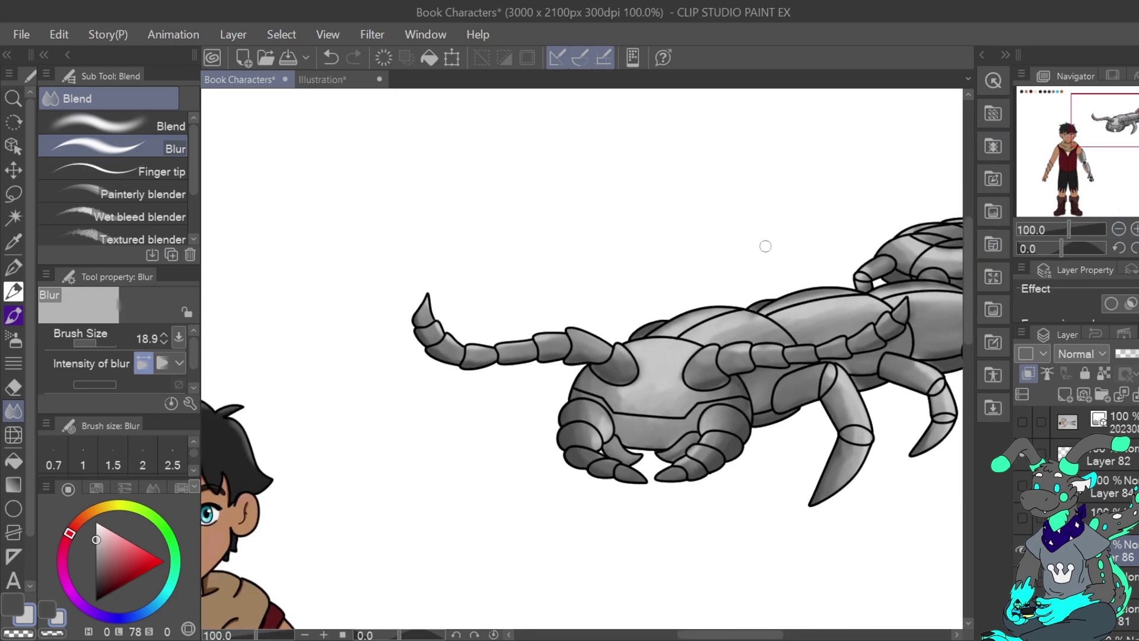
key("ctrl+plus")
key("ctrl+plus")
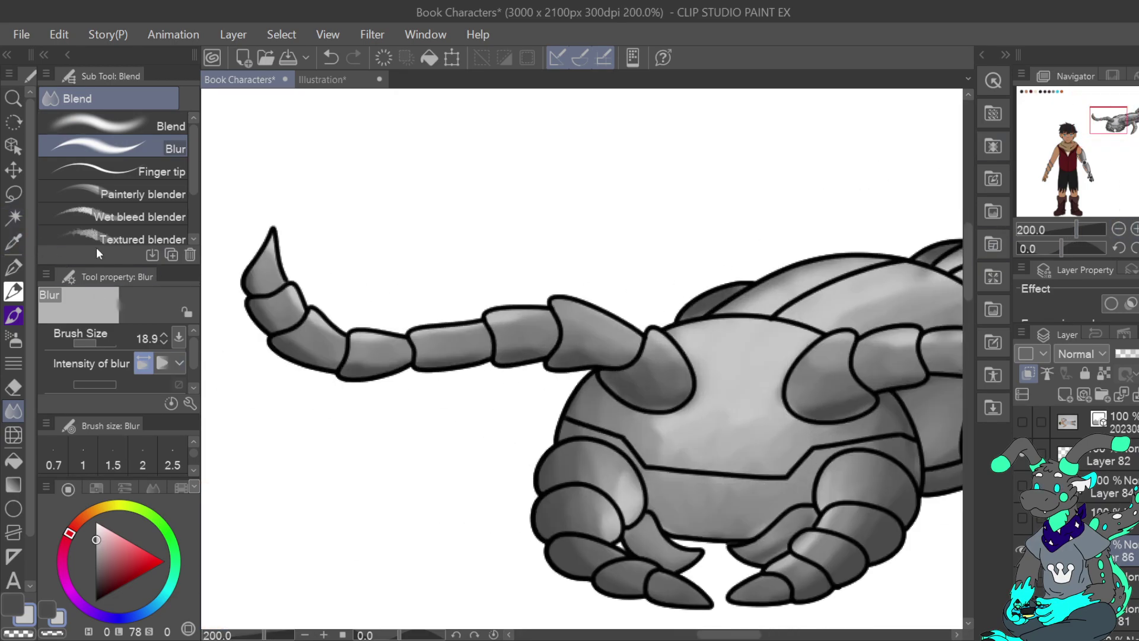
mouse_move(671, 372)
left_mouse_down()
mouse_move(661, 395)
mouse_move(598, 366)
mouse_move(650, 400)
mouse_move(656, 354)
mouse_move(624, 325)
mouse_move(616, 363)
mouse_move(666, 362)
left_mouse_up()
mouse_move(549, 321)
left_mouse_down()
mouse_move(510, 357)
mouse_move(504, 315)
mouse_move(461, 363)
mouse_move(466, 326)
mouse_move(391, 359)
mouse_move(387, 326)
mouse_move(328, 380)
mouse_move(339, 312)
mouse_move(277, 366)
mouse_move(304, 287)
mouse_move(260, 326)
mouse_move(272, 258)
mouse_move(251, 270)
left_mouse_up()
left_click(603, 404)
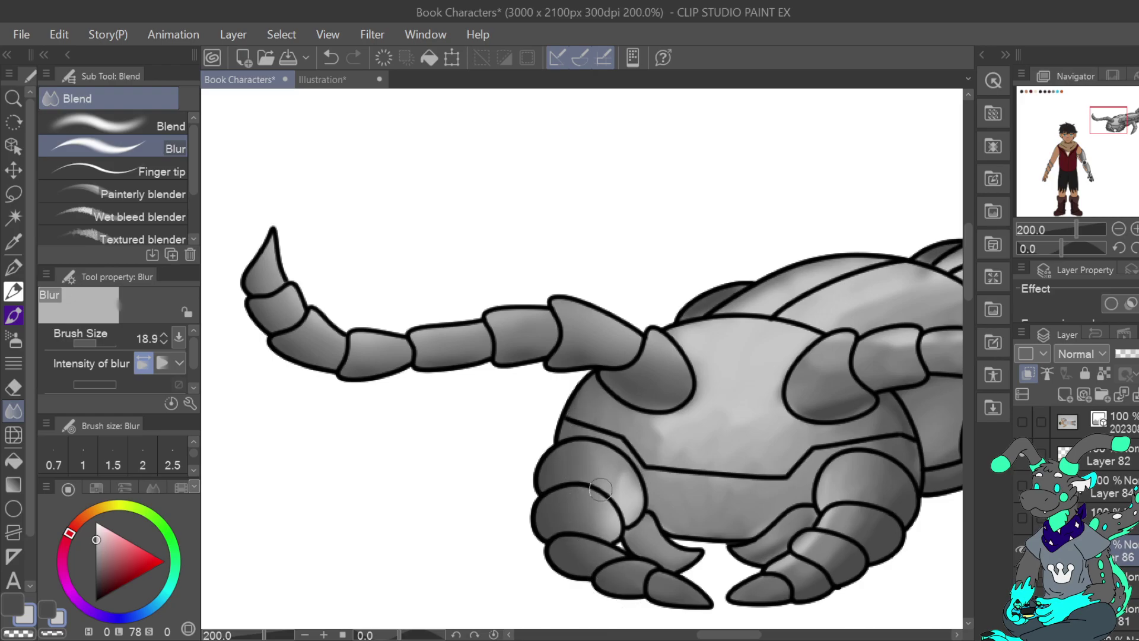
Blur the shading on the mandibles, lower face and head plate.
mouse_move(673, 557)
left_mouse_down()
mouse_move(669, 409)
mouse_move(697, 482)
mouse_move(766, 448)
left_mouse_up()
mouse_move(806, 485)
left_mouse_down()
mouse_move(754, 594)
mouse_move(858, 524)
mouse_move(829, 568)
mouse_move(896, 431)
mouse_move(839, 416)
mouse_move(784, 454)
mouse_move(843, 371)
left_mouse_up()
left_click_drag(715, 386, 724, 295)
Blur the shading on the antenna that crosses the body and on the front body segments beneath it.
left_click(1129, 122)
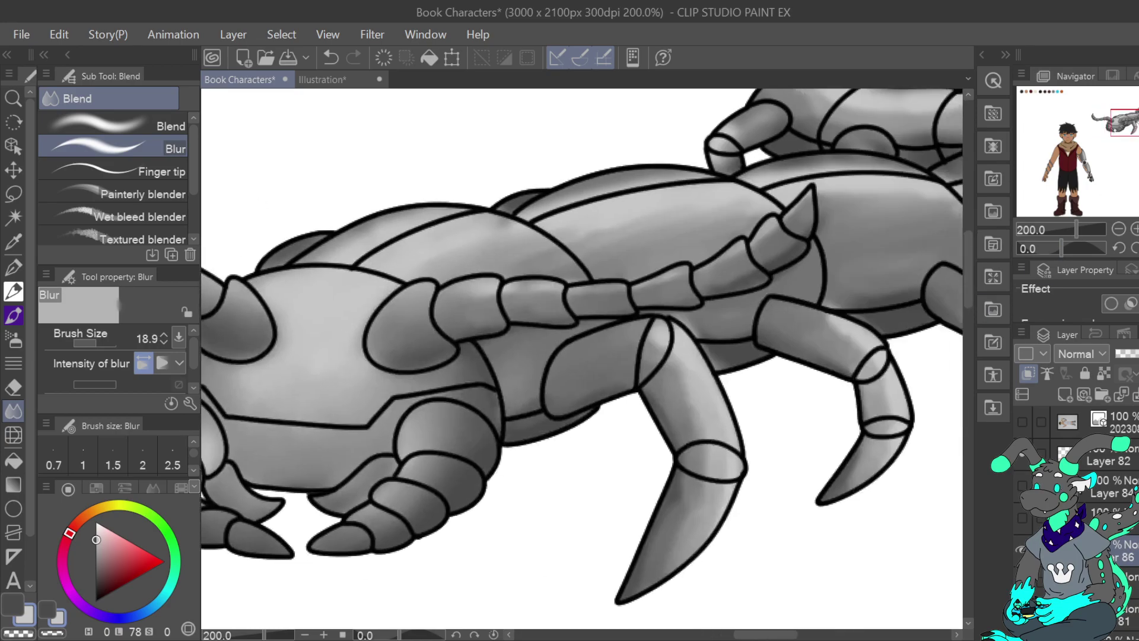
mouse_move(640, 286)
left_mouse_down()
mouse_move(709, 274)
mouse_move(805, 201)
left_mouse_up()
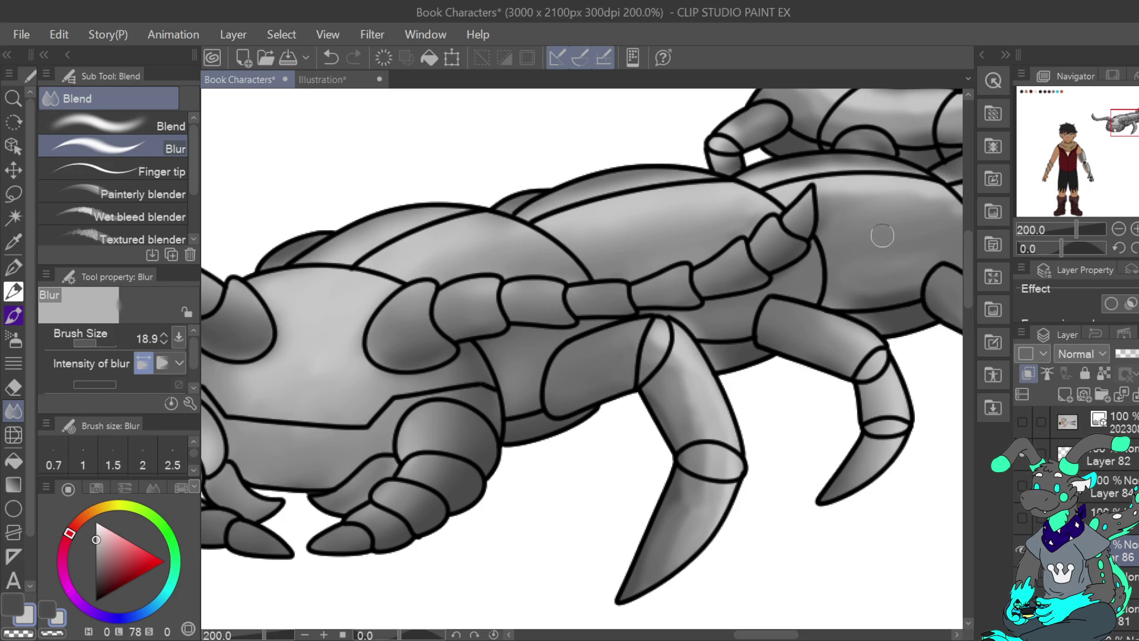
left_click_drag(854, 181, 488, 232)
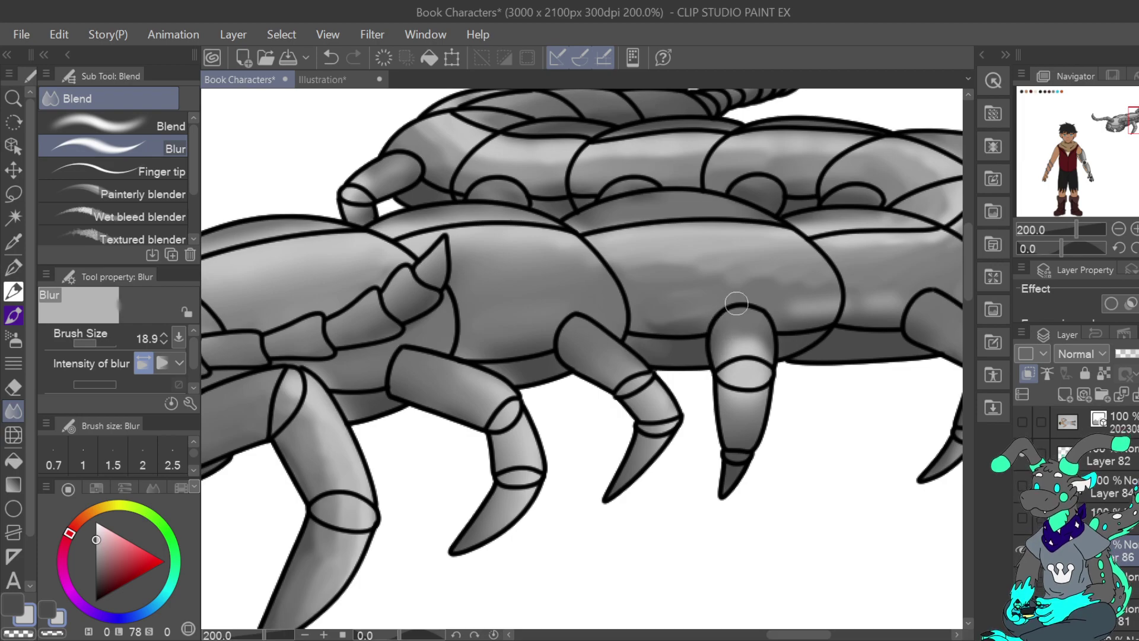
Blur the highlights on the middle near body segments, their legs and the far leg at the tail curve.
mouse_move(698, 314)
left_mouse_down()
mouse_move(684, 300)
mouse_move(697, 309)
left_mouse_up()
mouse_move(601, 266)
left_mouse_down()
mouse_move(670, 288)
mouse_move(864, 287)
mouse_move(788, 309)
mouse_move(779, 329)
mouse_move(856, 330)
left_mouse_up()
left_click_drag(572, 215, 827, 214)
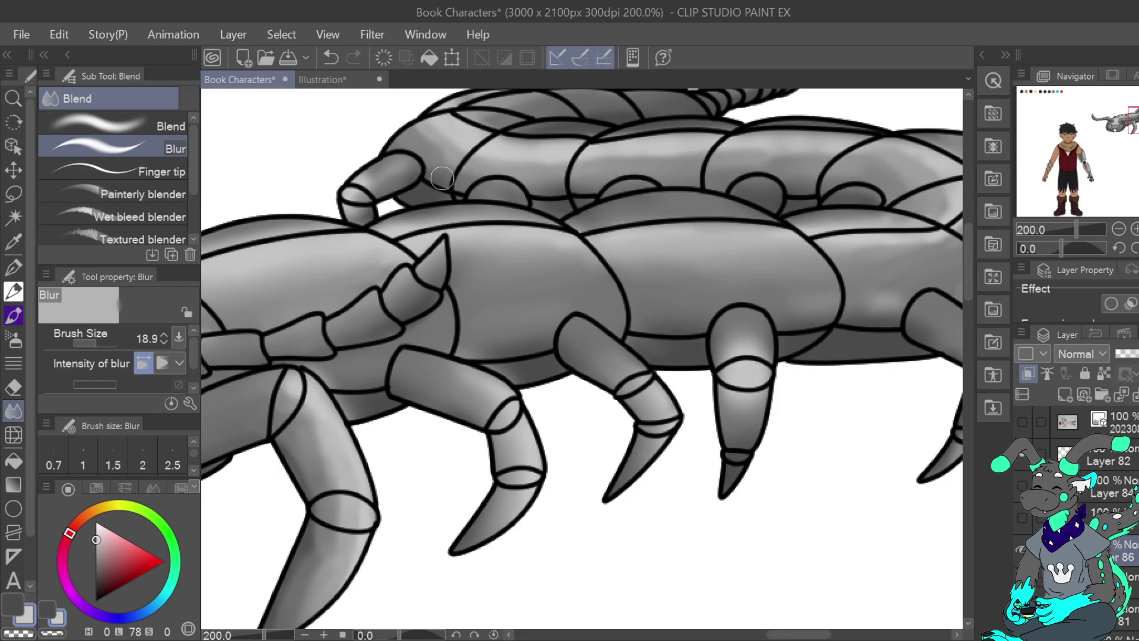
mouse_move(365, 210)
left_mouse_down()
mouse_move(383, 165)
mouse_move(347, 178)
mouse_move(337, 212)
left_mouse_up()
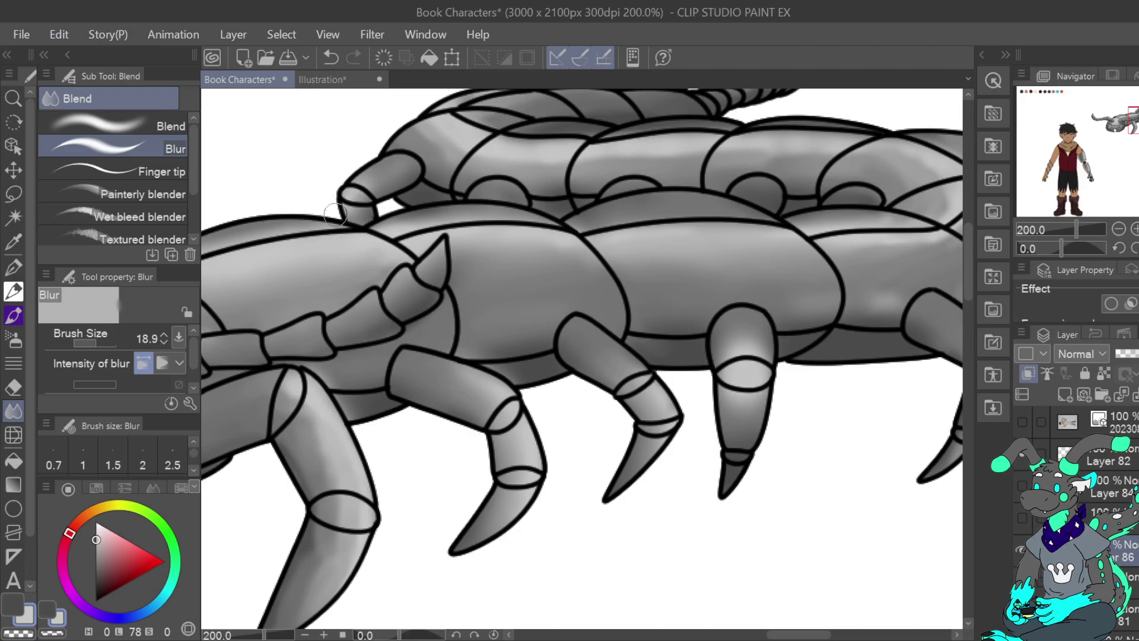
left_click_drag(713, 377, 450, 339)
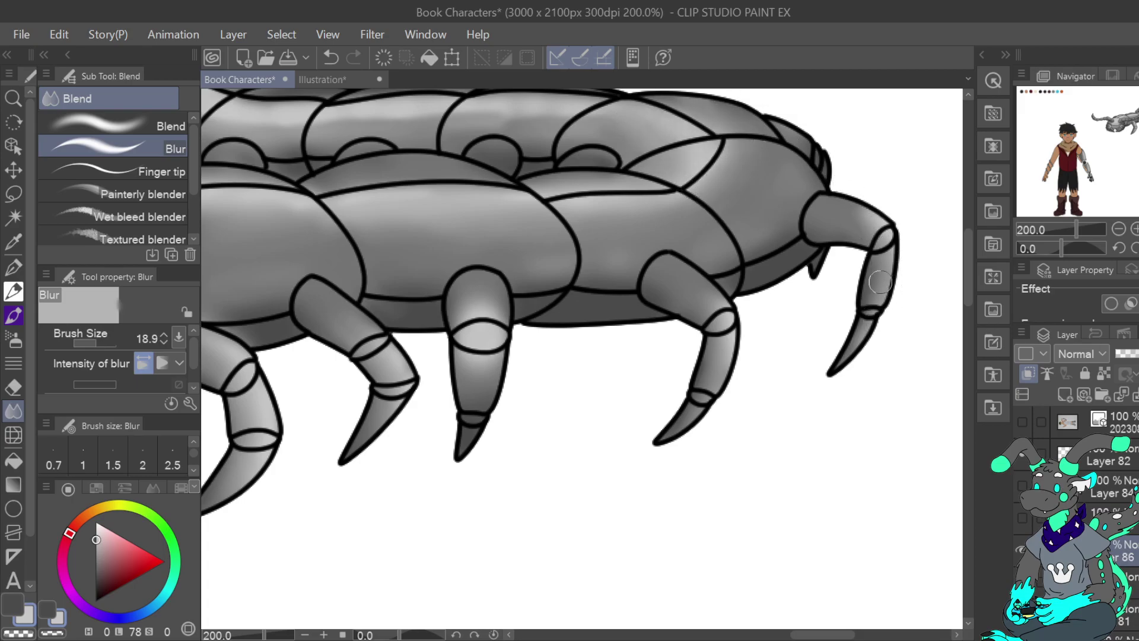
Blur the shading on the rear bend, the far-row body segments and the tail end.
left_click(1137, 122)
left_click(1137, 110)
left_click_drag(531, 371, 518, 359)
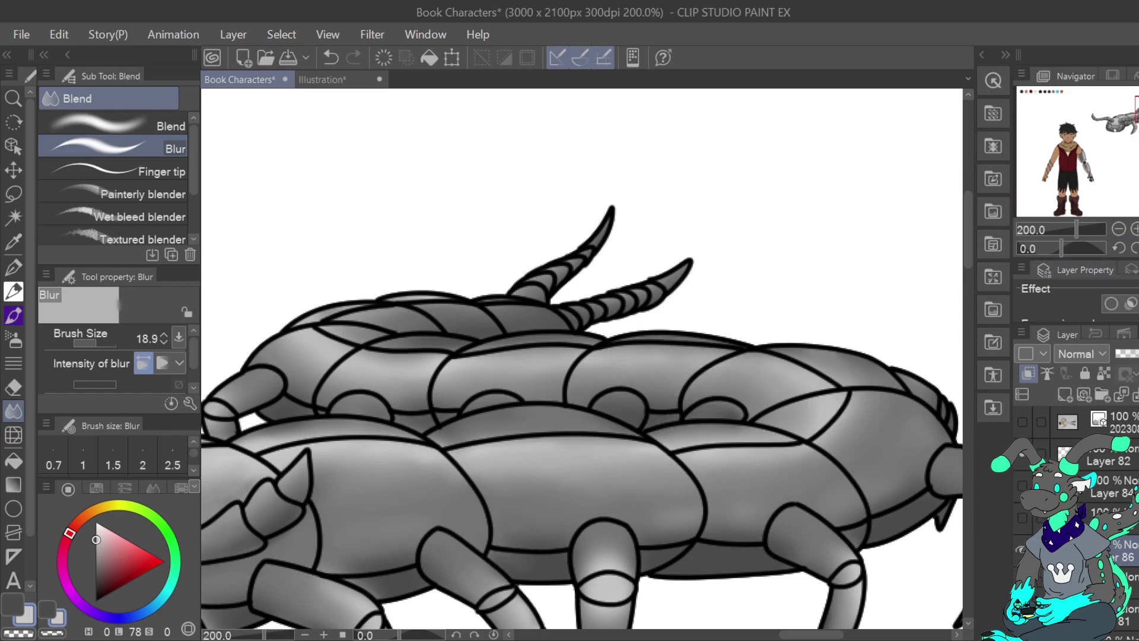
Turn the hidden layers with the orange side dots back on and review the shaded creature from head to tail.
key("ctrl+0")
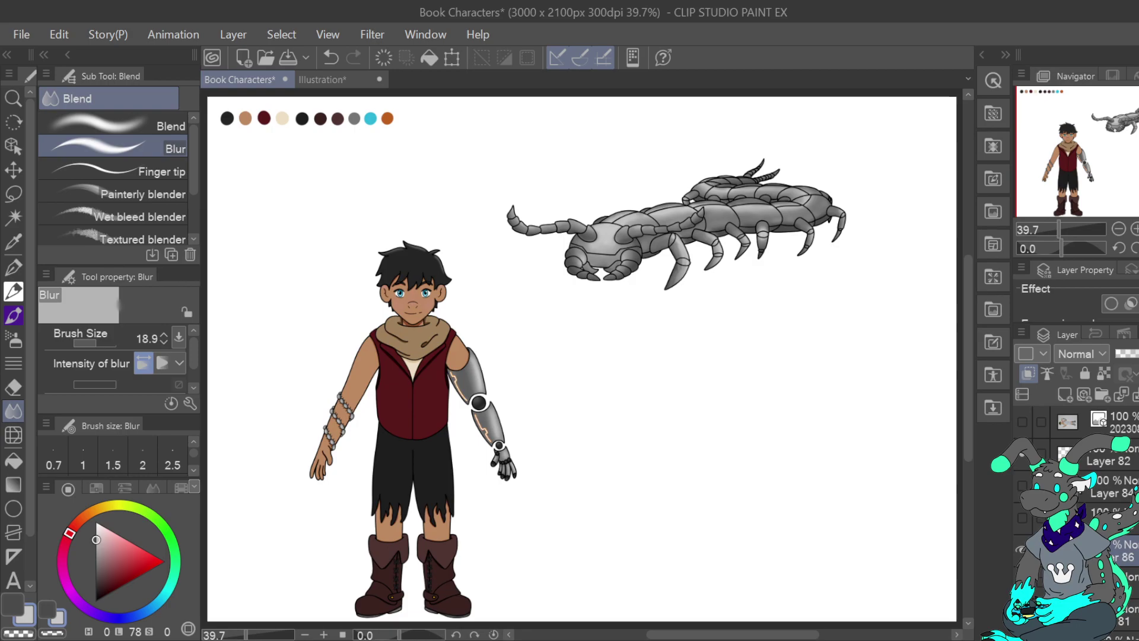
left_click(1133, 228)
left_click(1133, 228)
left_click_drag(1115, 162, 1138, 140)
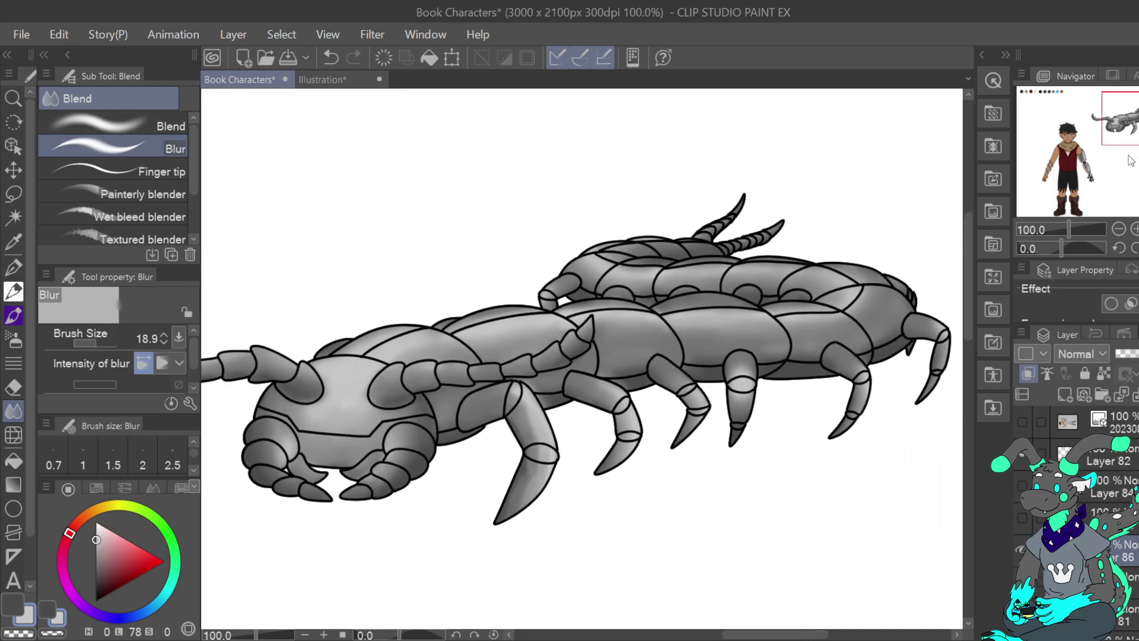
left_click_drag(1138, 140, 1125, 138)
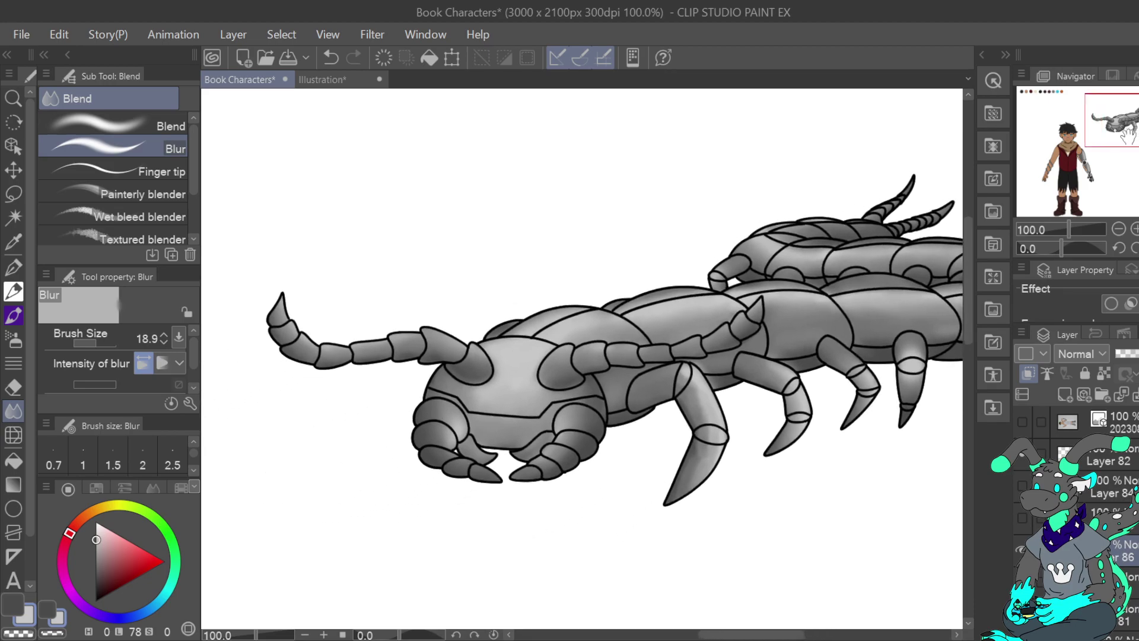
left_click_drag(1025, 516, 1025, 488)
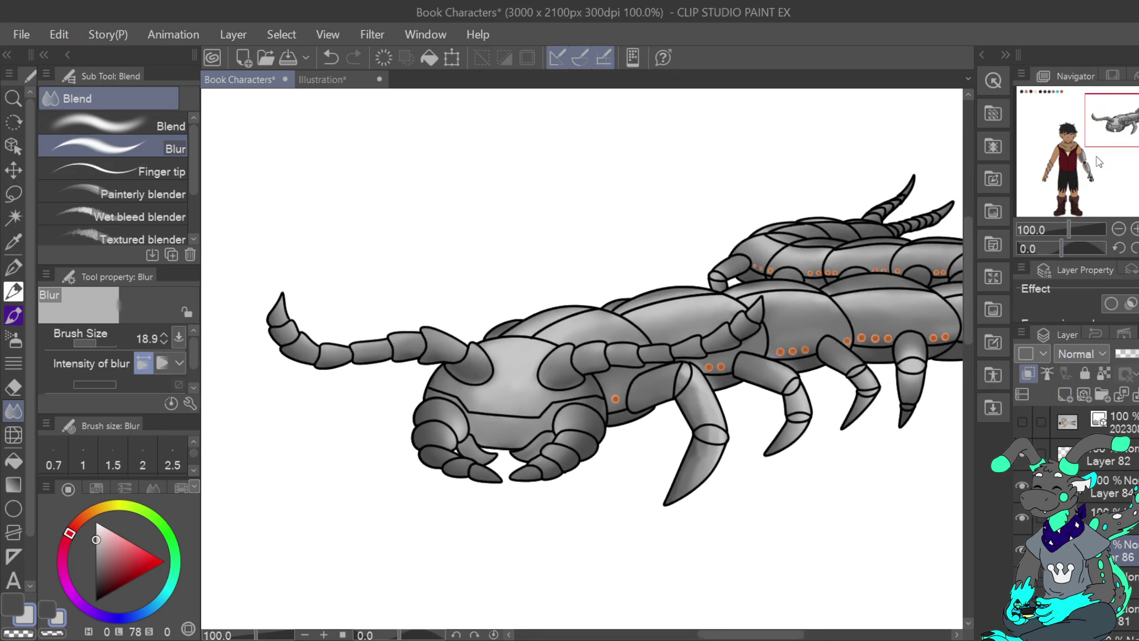
left_click_drag(829, 152, 779, 159)
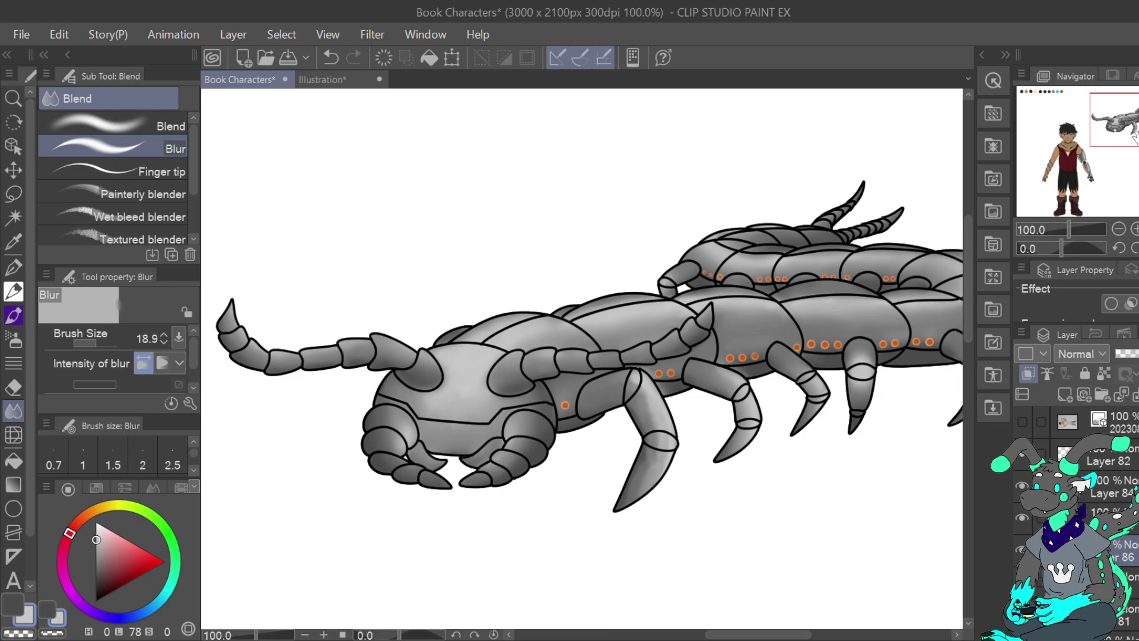
left_click_drag(1134, 136, 1138, 137)
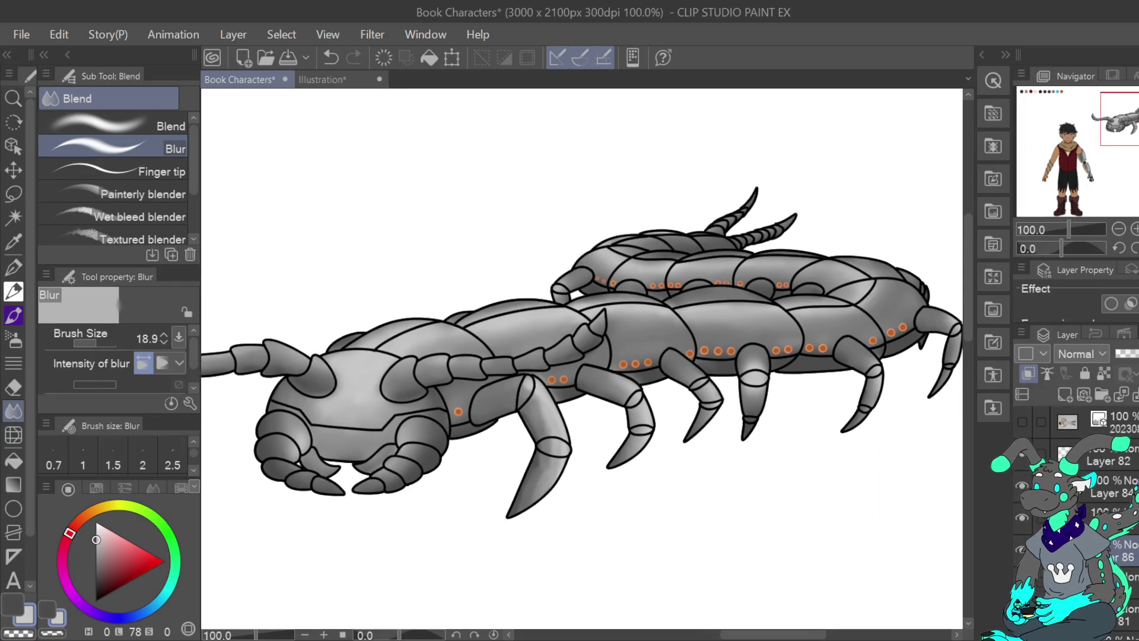
Airbrush light grey highlights on the two inner fangs below the head with the Soft airbrush at size 7.9.
key("ctrl+0")
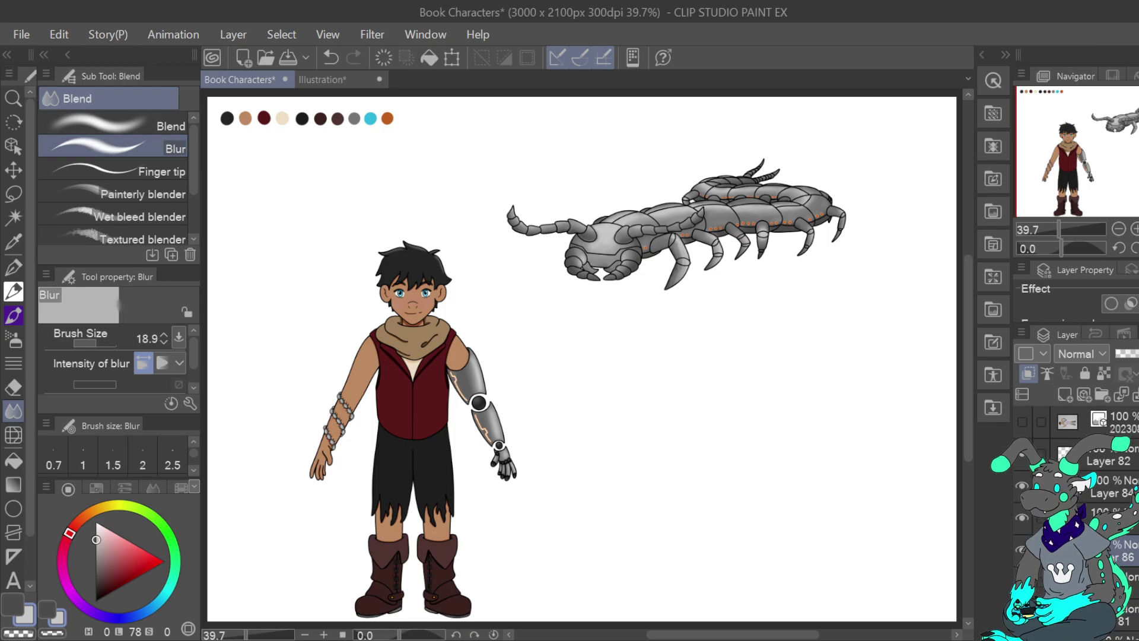
left_click(1134, 229)
left_click(1134, 229)
left_click(1134, 229)
left_click_drag(1110, 153, 1110, 126)
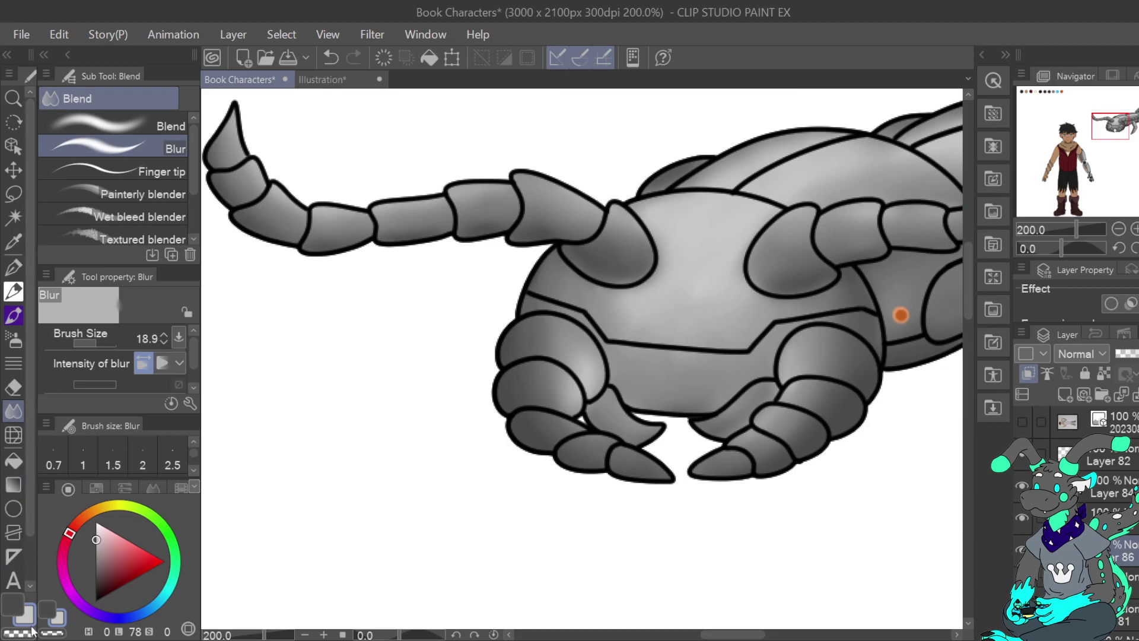
left_click(14, 339)
left_click(94, 345)
mouse_move(622, 416)
left_mouse_down()
mouse_move(649, 429)
mouse_move(624, 420)
left_mouse_up()
mouse_move(725, 421)
left_mouse_down()
mouse_move(752, 408)
mouse_move(726, 405)
mouse_move(742, 405)
left_mouse_up()
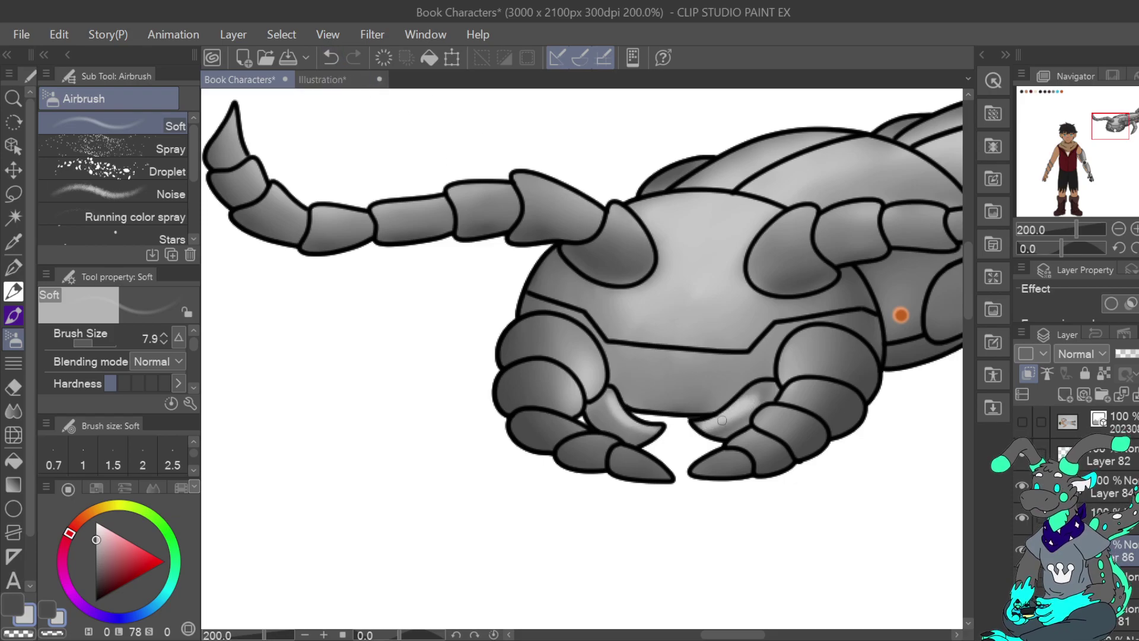
Undo the last fang highlight, repaint it and add light grey highlights to the segments of both mandibles.
left_click(331, 57)
mouse_move(745, 399)
left_mouse_down()
mouse_move(709, 422)
mouse_move(749, 383)
left_mouse_up()
mouse_move(571, 324)
left_mouse_down()
mouse_move(595, 369)
mouse_move(573, 421)
mouse_move(634, 453)
mouse_move(576, 374)
left_mouse_up()
mouse_move(752, 379)
left_mouse_down()
mouse_move(749, 437)
mouse_move(793, 378)
left_mouse_up()
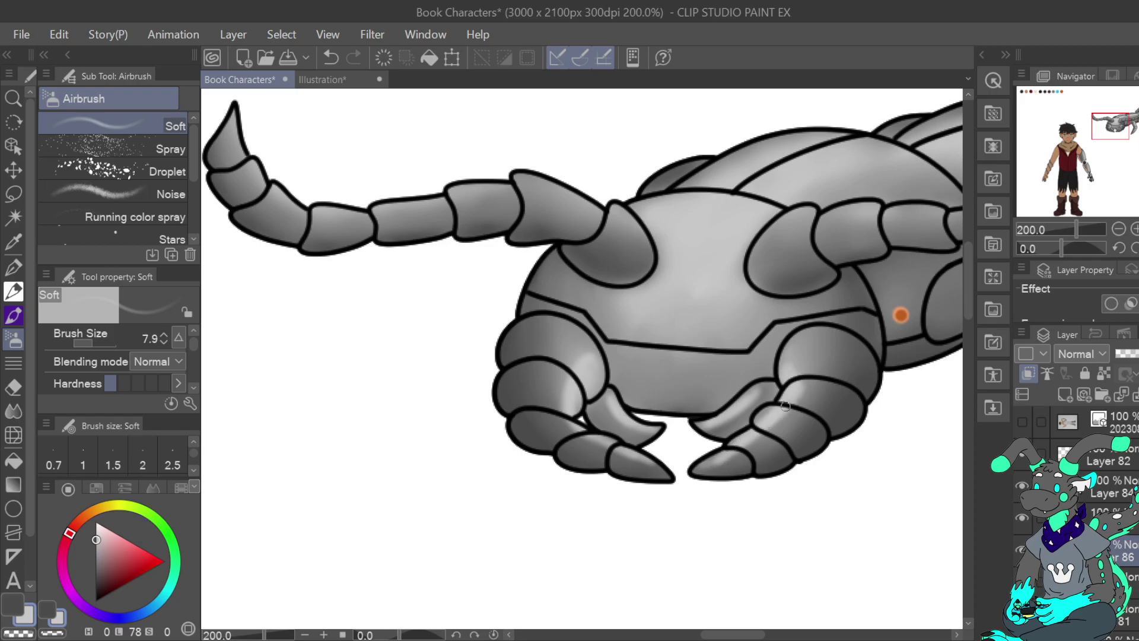
Airbrush light grey highlights along the upper edges of the antenna that crosses the body.
left_click_drag(1119, 121, 1127, 121)
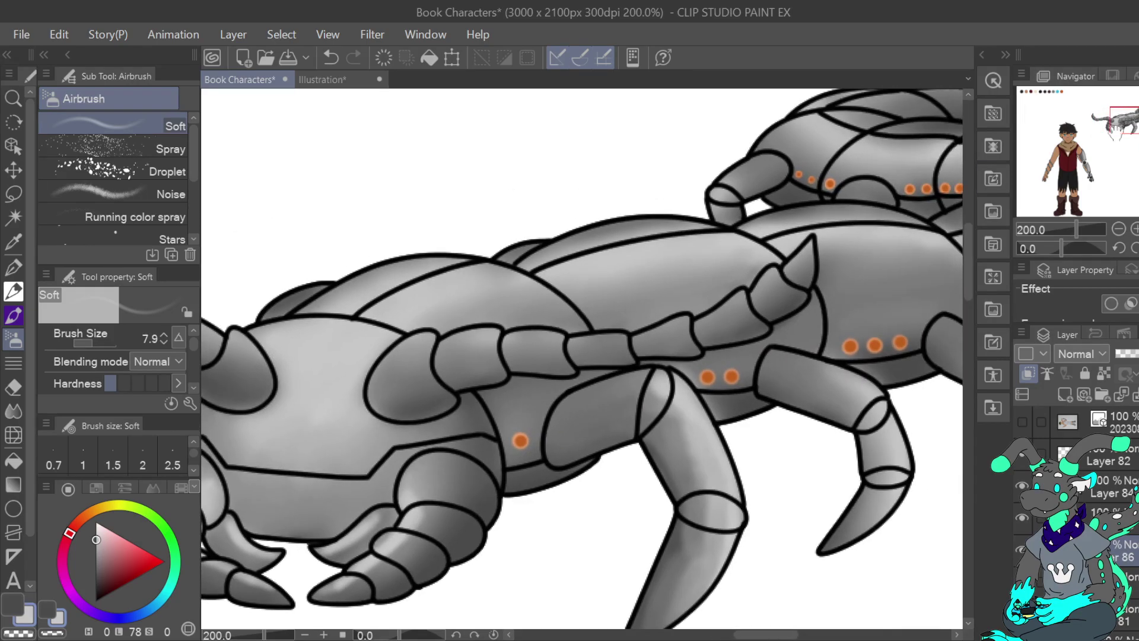
mouse_move(583, 348)
left_mouse_down()
mouse_move(669, 333)
mouse_move(589, 337)
left_mouse_up()
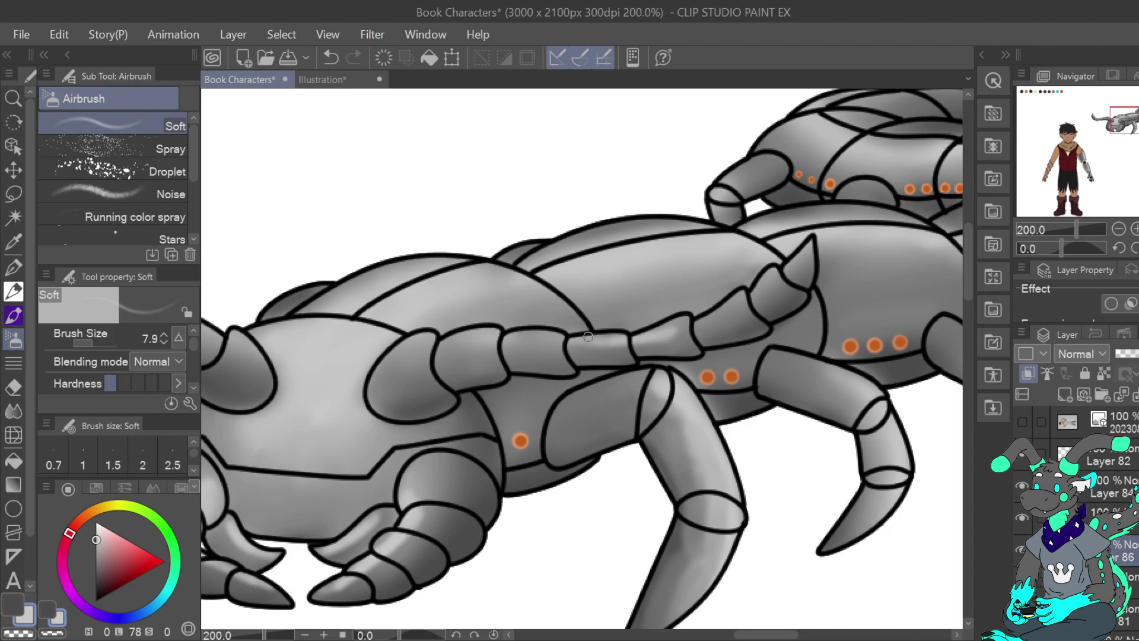
mouse_move(671, 327)
left_mouse_down()
mouse_move(711, 318)
mouse_move(778, 270)
left_mouse_up()
left_click_drag(572, 342, 491, 339)
Airbrush light grey highlights from the base to the tip of the antenna extending away from the body.
left_click_drag(1125, 122, 1108, 119)
left_click_drag(671, 389, 666, 371)
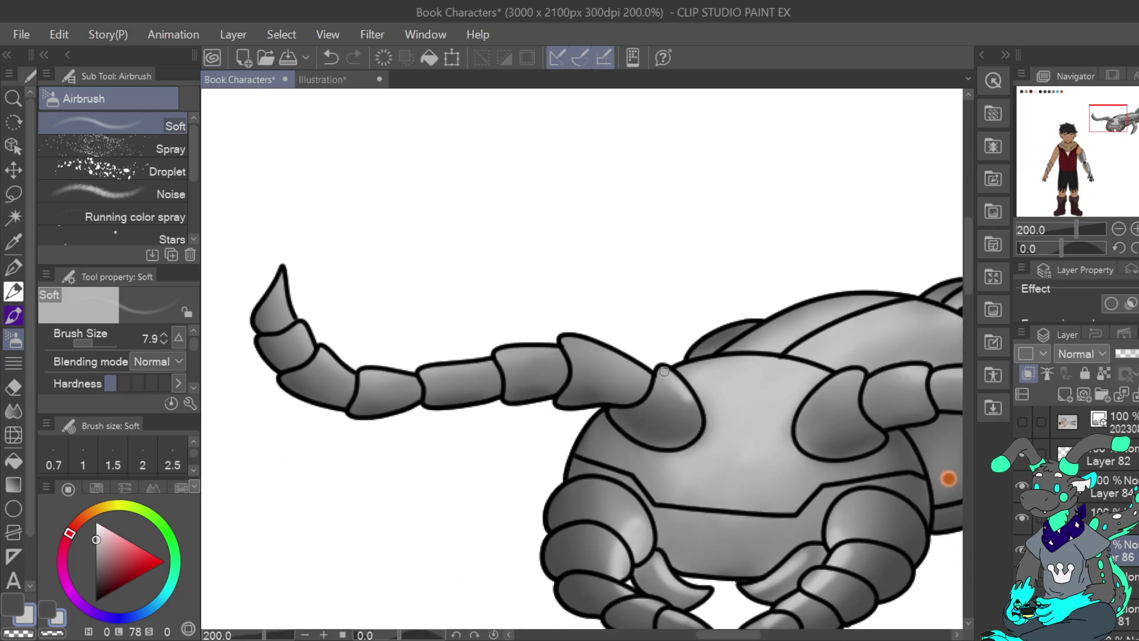
mouse_move(594, 353)
left_mouse_down()
mouse_move(627, 360)
mouse_move(570, 336)
mouse_move(499, 336)
mouse_move(543, 347)
left_mouse_up()
mouse_move(438, 369)
left_mouse_down()
mouse_move(381, 371)
mouse_move(406, 376)
mouse_move(345, 351)
mouse_move(317, 360)
mouse_move(346, 370)
mouse_move(308, 340)
mouse_move(283, 275)
left_mouse_up()
Airbrush dark grey shading on the far-side leg stumps behind the head and on the underside of the front body.
mouse_move(1113, 119)
left_mouse_down()
mouse_move(1136, 123)
mouse_move(1125, 118)
left_mouse_up()
left_click_drag(1124, 126, 1123, 128)
key("x")
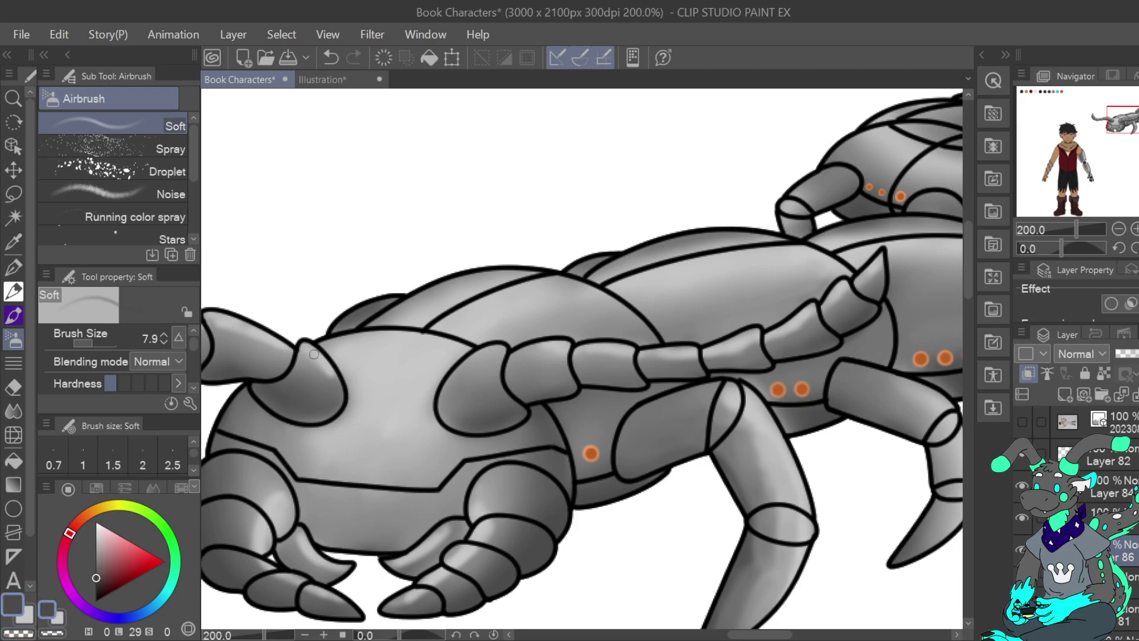
left_click_drag(355, 322, 381, 308)
left_click_drag(598, 258, 578, 273)
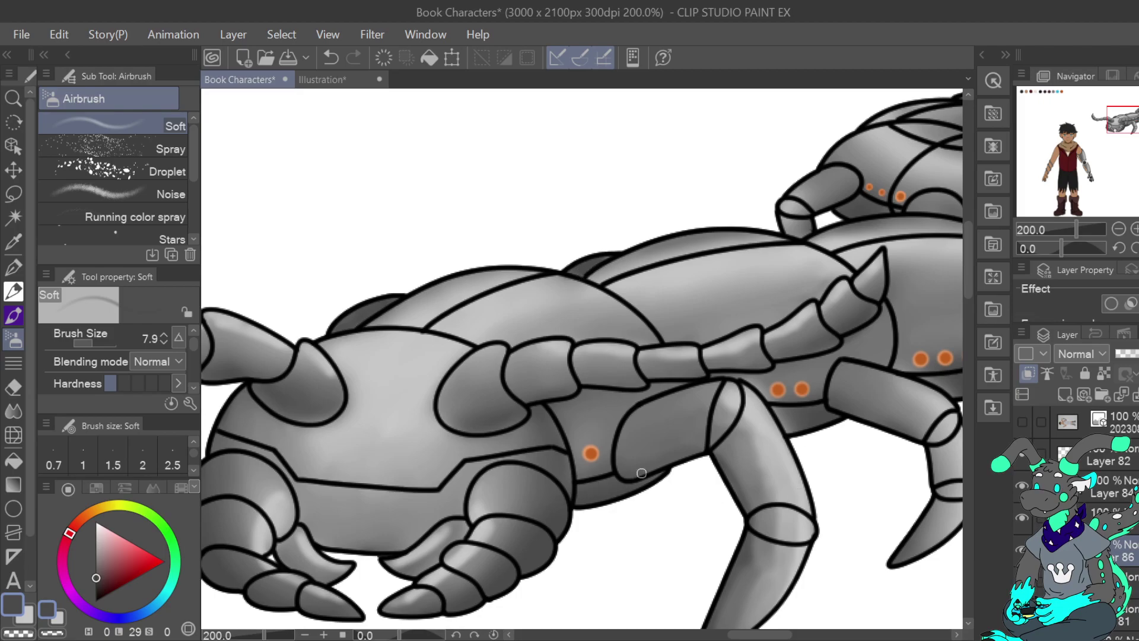
left_click_drag(774, 409, 791, 431)
Hide the orange side-dot layers and airbrush dark grey shading on the body segments around the crossing antenna.
left_click(1021, 517)
left_click(1021, 485)
left_click_drag(1121, 123, 1128, 125)
left_click_drag(849, 315, 584, 251)
left_click_drag(373, 299, 408, 309)
left_click_drag(549, 290, 505, 265)
Airbrush dark grey shading along the inner edge of the large front near leg.
left_click_drag(1129, 121, 1129, 123)
mouse_move(350, 426)
left_mouse_down()
mouse_move(326, 478)
mouse_move(344, 456)
mouse_move(291, 511)
left_mouse_up()
mouse_move(345, 431)
left_mouse_down()
mouse_move(343, 373)
mouse_move(350, 380)
left_mouse_up()
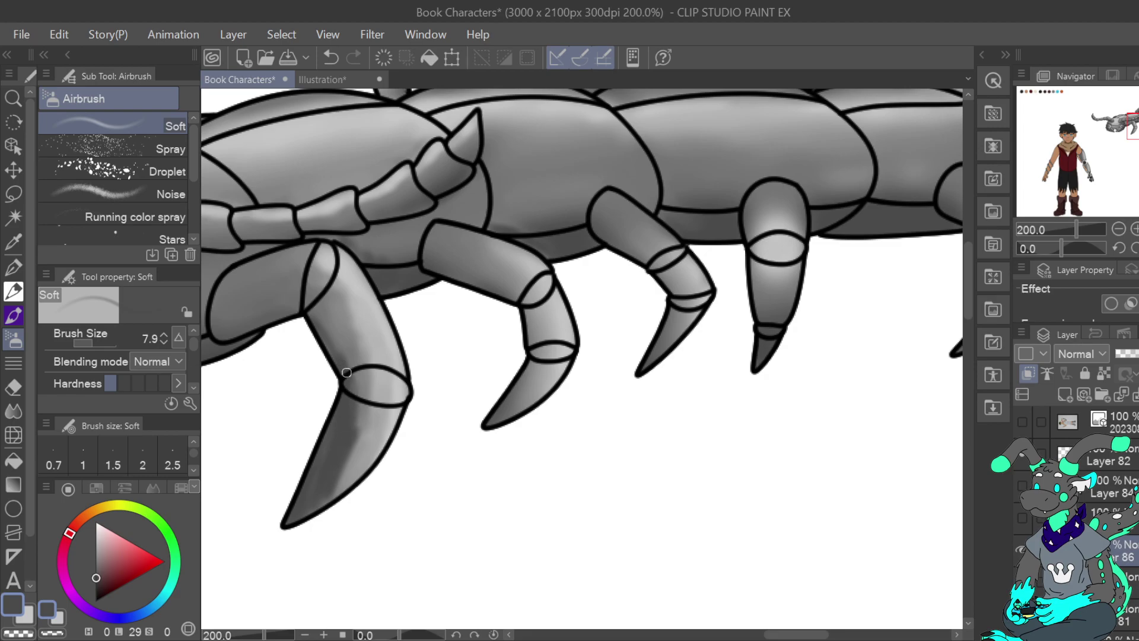
Shade the third near leg with dark and light grey and highlight the upper part of the fourth near leg.
left_click_drag(1129, 145, 1135, 141)
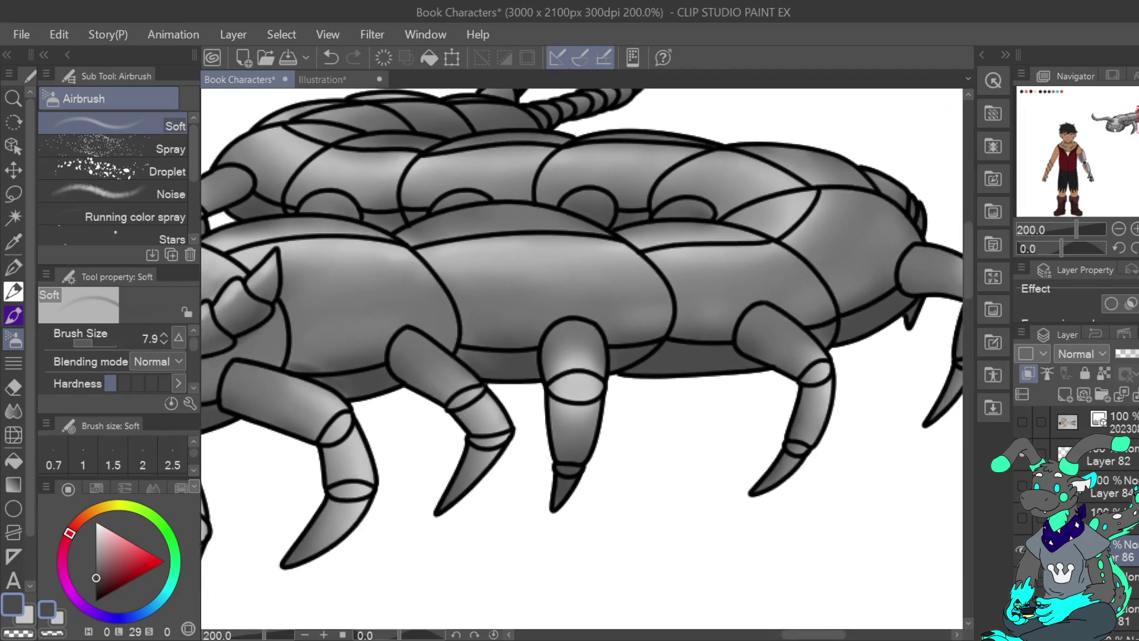
mouse_move(446, 394)
left_mouse_down()
mouse_move(414, 378)
mouse_move(464, 419)
left_mouse_up()
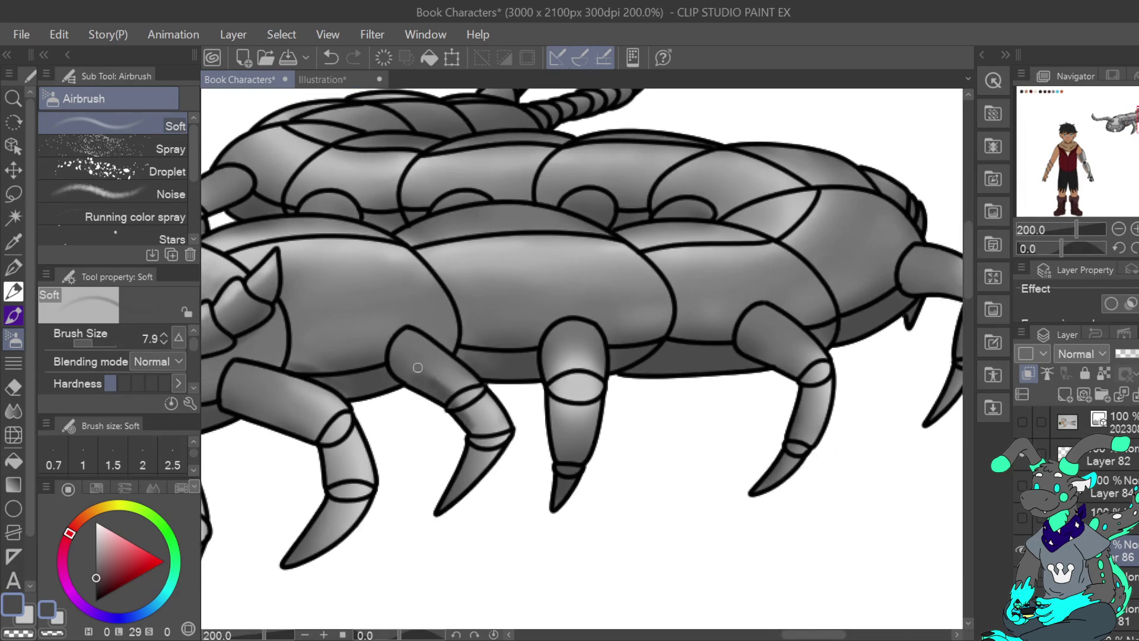
left_click(34, 611)
mouse_move(436, 364)
left_mouse_down()
mouse_move(465, 378)
mouse_move(434, 347)
mouse_move(413, 343)
mouse_move(478, 411)
mouse_move(473, 380)
mouse_move(510, 424)
left_mouse_up()
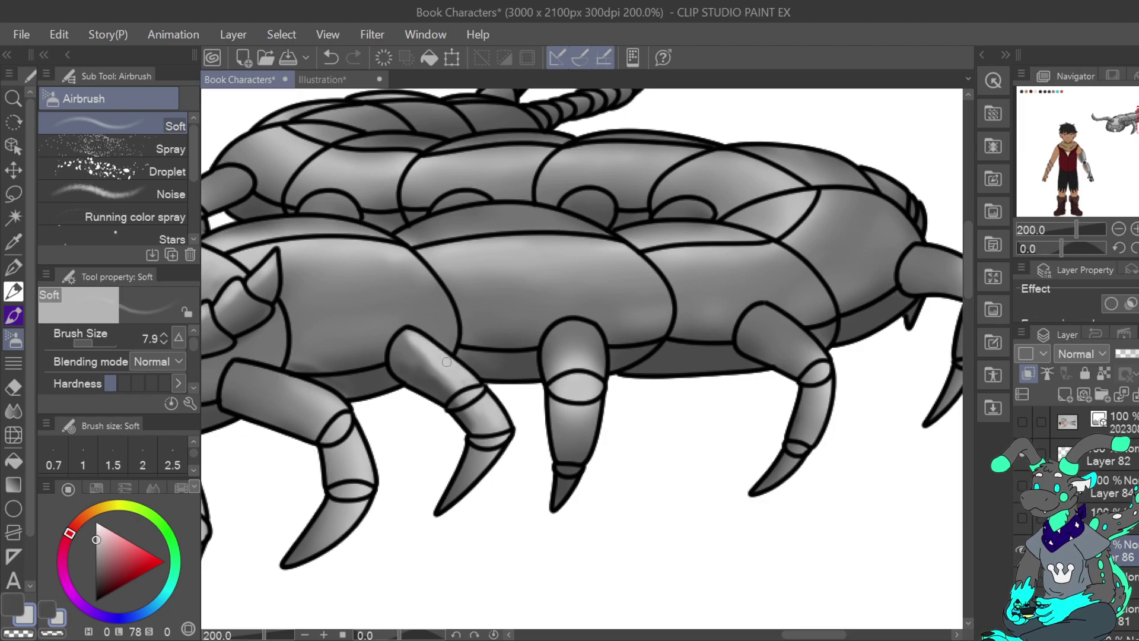
mouse_move(563, 369)
left_mouse_down()
mouse_move(561, 333)
mouse_move(566, 365)
mouse_move(583, 330)
mouse_move(602, 367)
mouse_move(566, 322)
mouse_move(566, 368)
left_mouse_up()
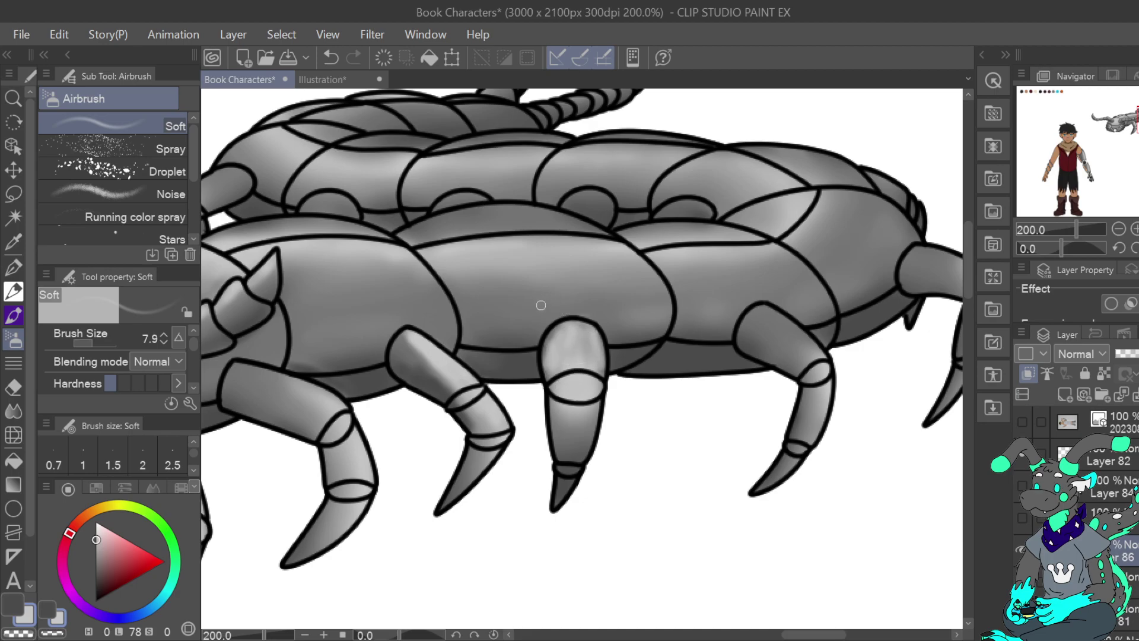
mouse_move(535, 283)
left_mouse_down()
mouse_move(572, 310)
mouse_move(555, 275)
mouse_move(584, 277)
left_mouse_up()
left_click(331, 57)
left_click(330, 58)
left_click(332, 59)
left_click(332, 58)
left_click(354, 58)
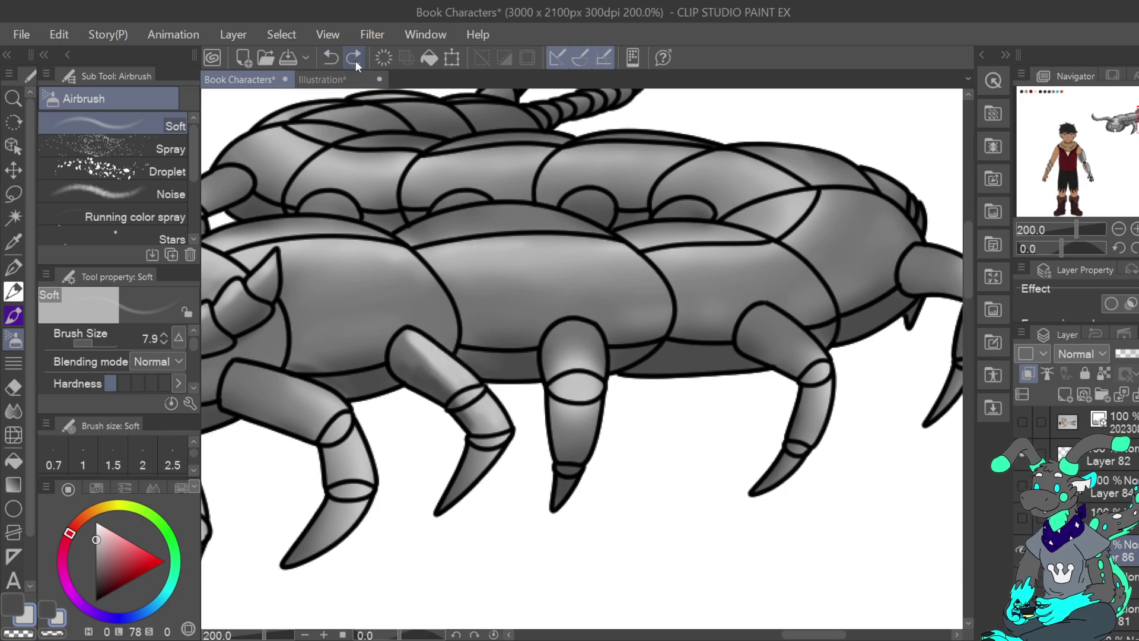
left_click(354, 58)
left_click(354, 58)
left_click(331, 57)
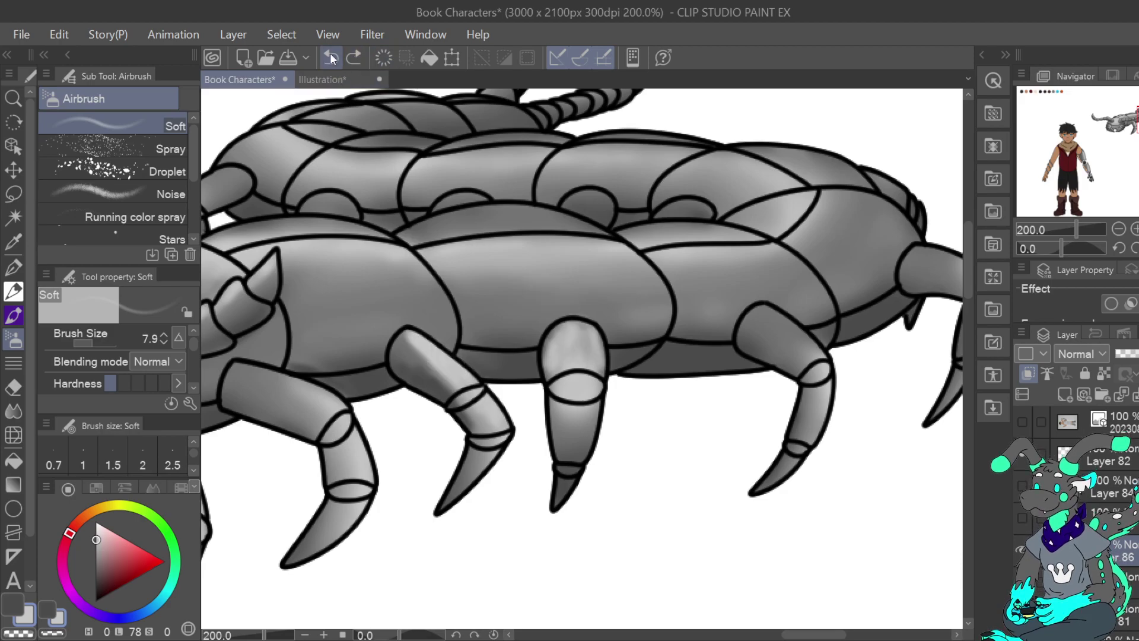
Darken the body edge beside the fourth near leg and airbrush highlights on the two rearmost near legs.
left_click(13, 604)
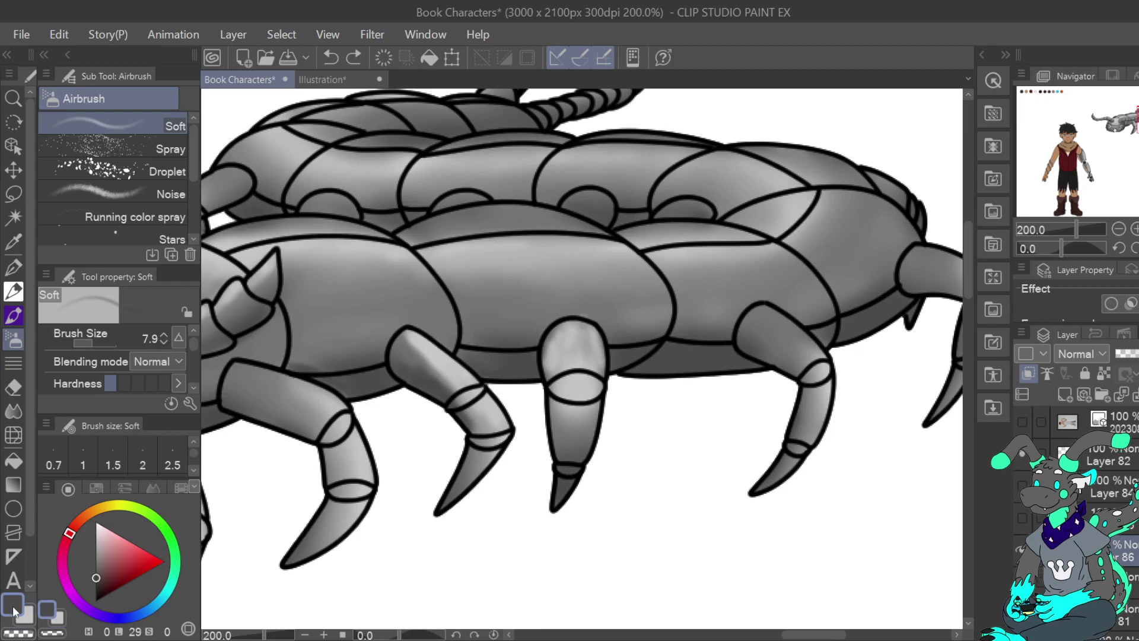
left_click_drag(618, 360, 618, 339)
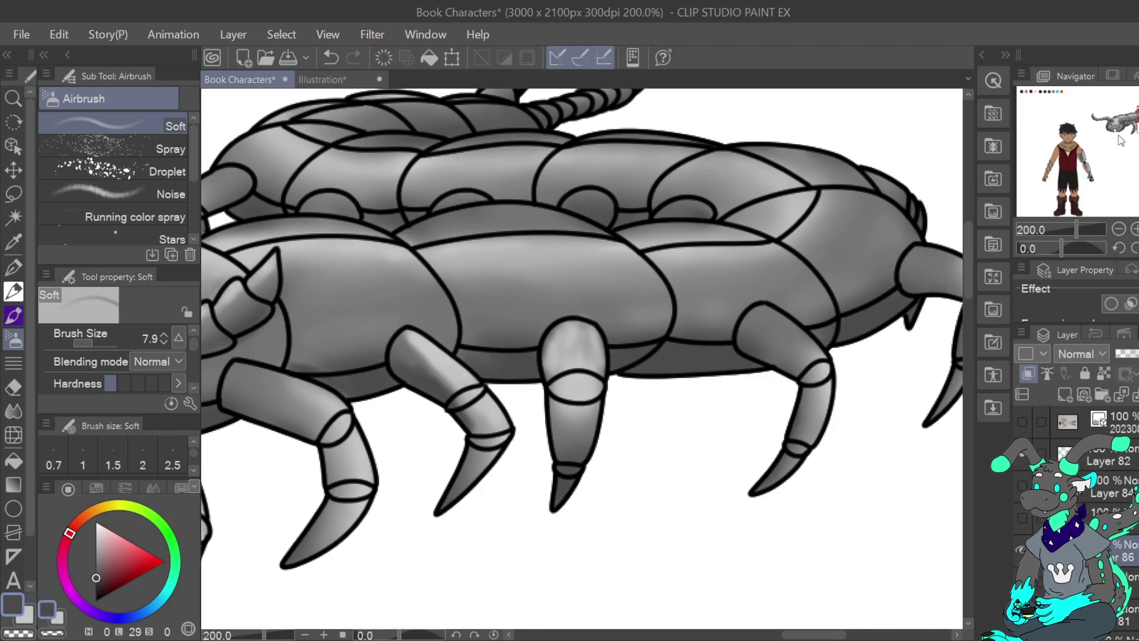
left_click_drag(1121, 140, 1129, 140)
key("x")
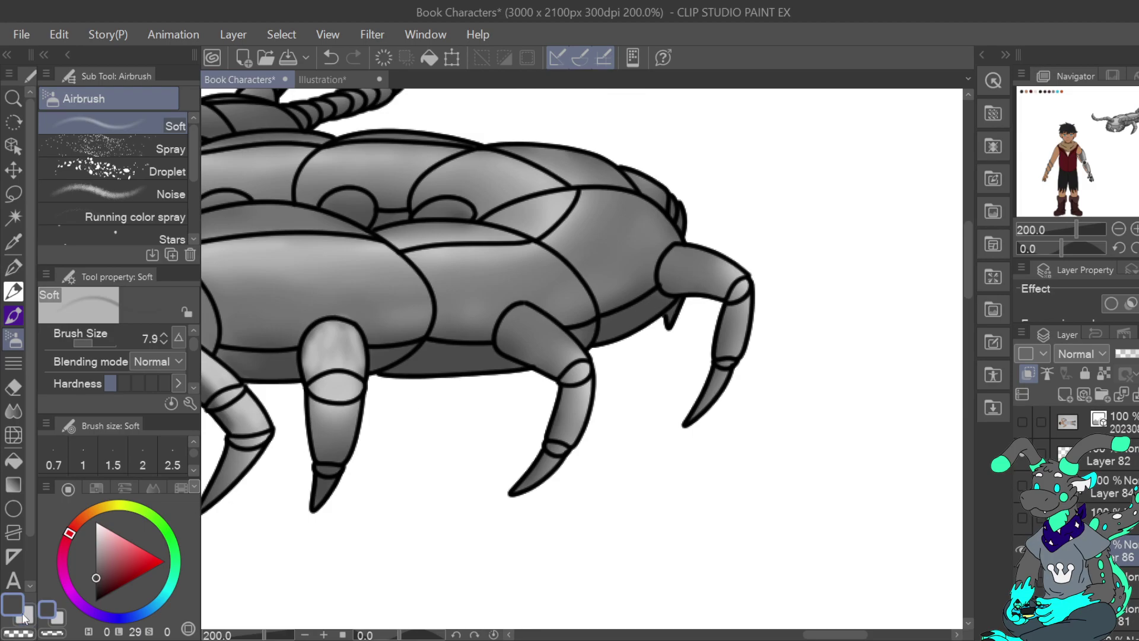
mouse_move(530, 319)
left_mouse_down()
mouse_move(582, 363)
mouse_move(584, 418)
left_mouse_up()
mouse_move(566, 352)
left_mouse_down()
mouse_move(550, 336)
mouse_move(581, 436)
left_mouse_up()
left_click_drag(544, 323, 537, 318)
mouse_move(708, 264)
left_mouse_down()
mouse_move(683, 243)
mouse_move(741, 300)
mouse_move(732, 274)
left_mouse_up()
Airbrush dark grey shading on the far leg behind the rear bend and on the far-row leg stumps.
left_click_drag(642, 175, 658, 188)
left_click_drag(468, 192, 843, 243)
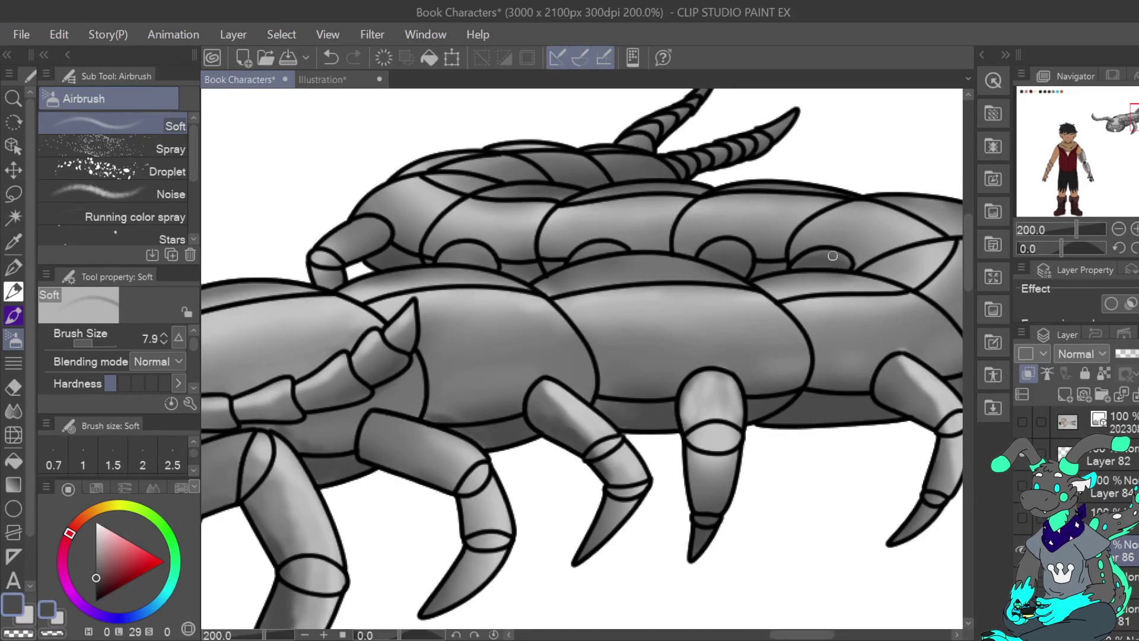
left_click_drag(742, 261, 735, 252)
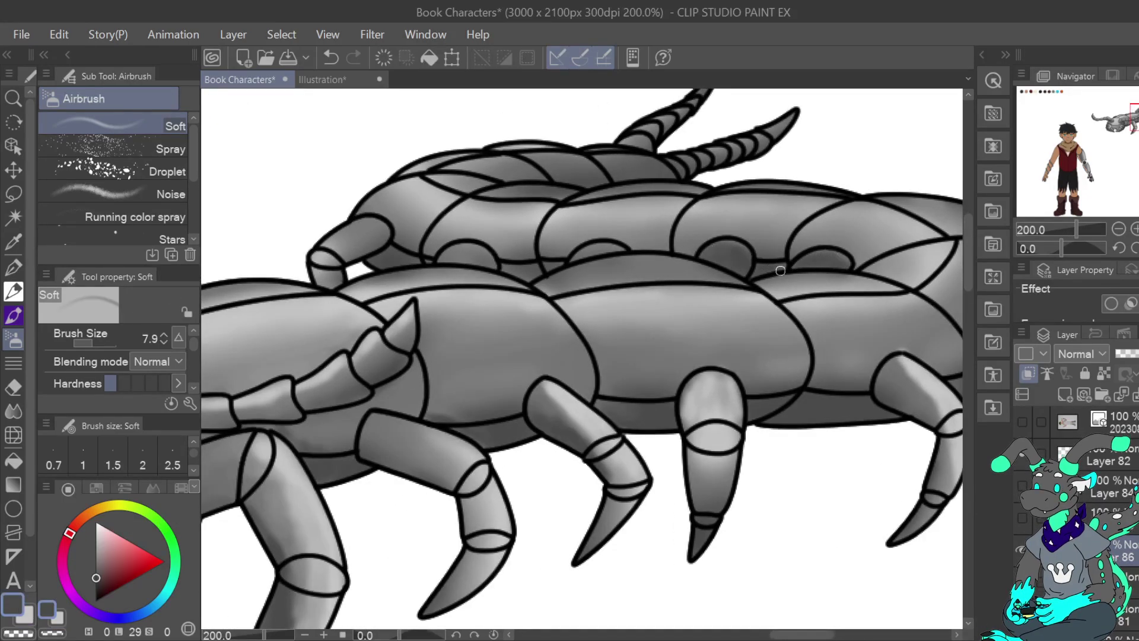
left_click_drag(584, 250, 611, 255)
mouse_move(491, 262)
left_mouse_down()
mouse_move(449, 253)
mouse_move(478, 254)
left_mouse_up()
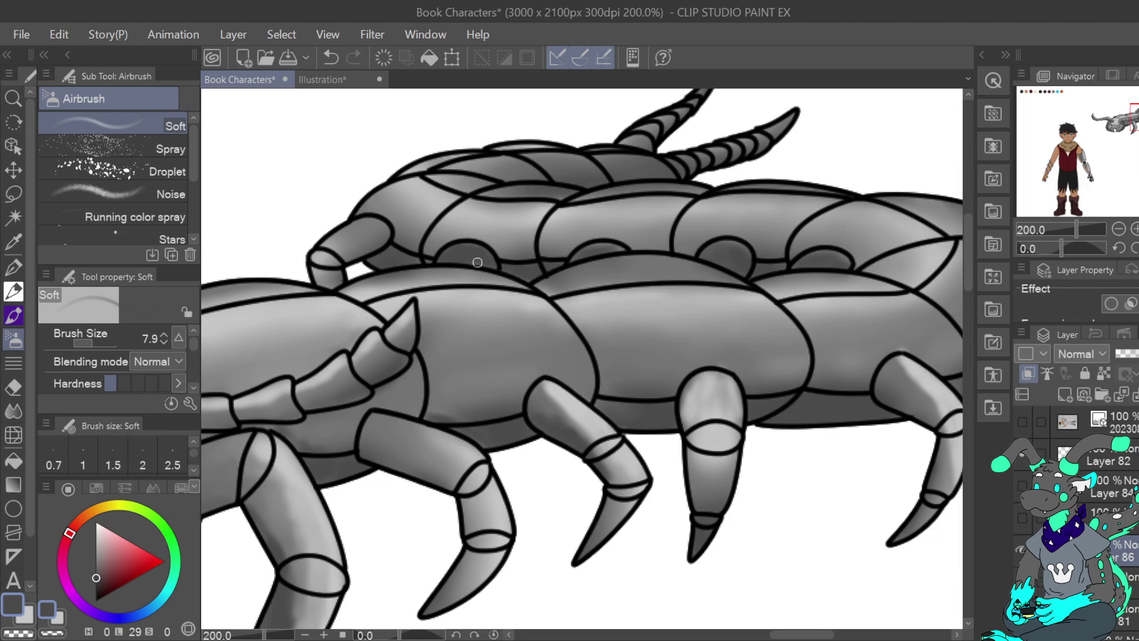
left_click_drag(614, 248, 616, 246)
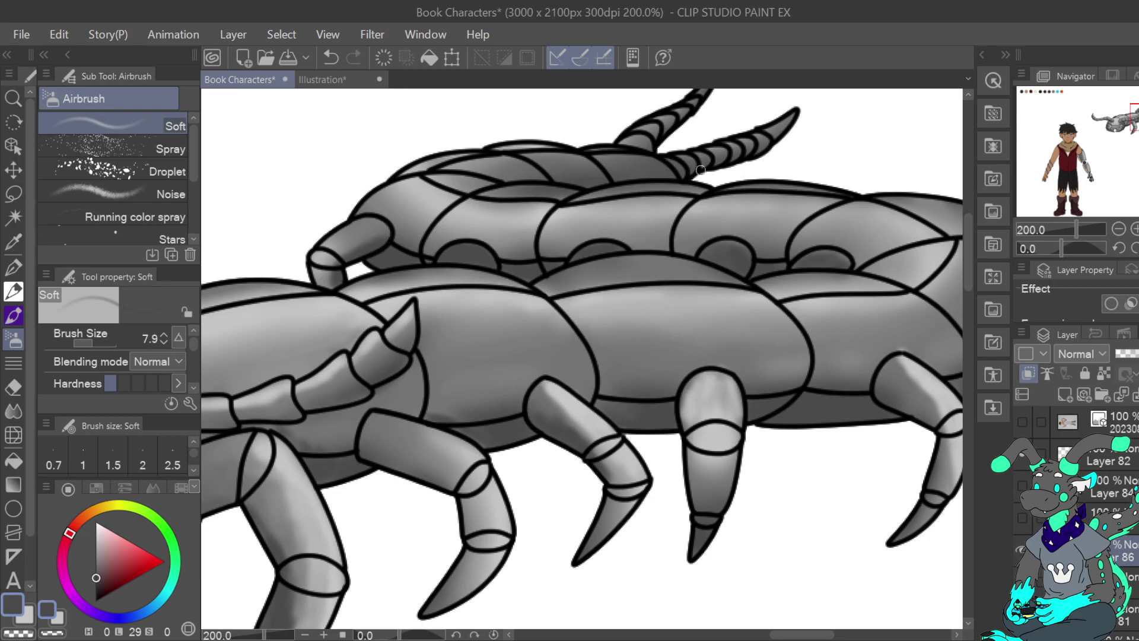
Darken the tail-end segments and tail prongs, and airbrush light grey highlights along both prongs.
left_click_drag(525, 178, 561, 177)
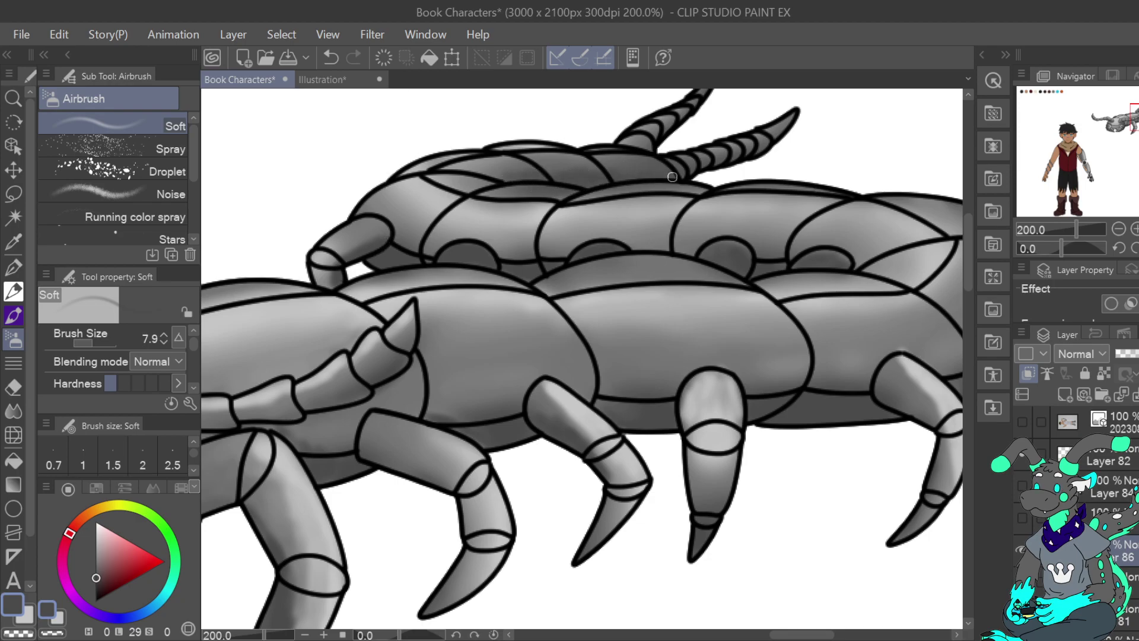
mouse_move(653, 139)
left_mouse_down()
mouse_move(676, 114)
mouse_move(666, 127)
left_mouse_up()
left_click_drag(1131, 112, 1136, 106)
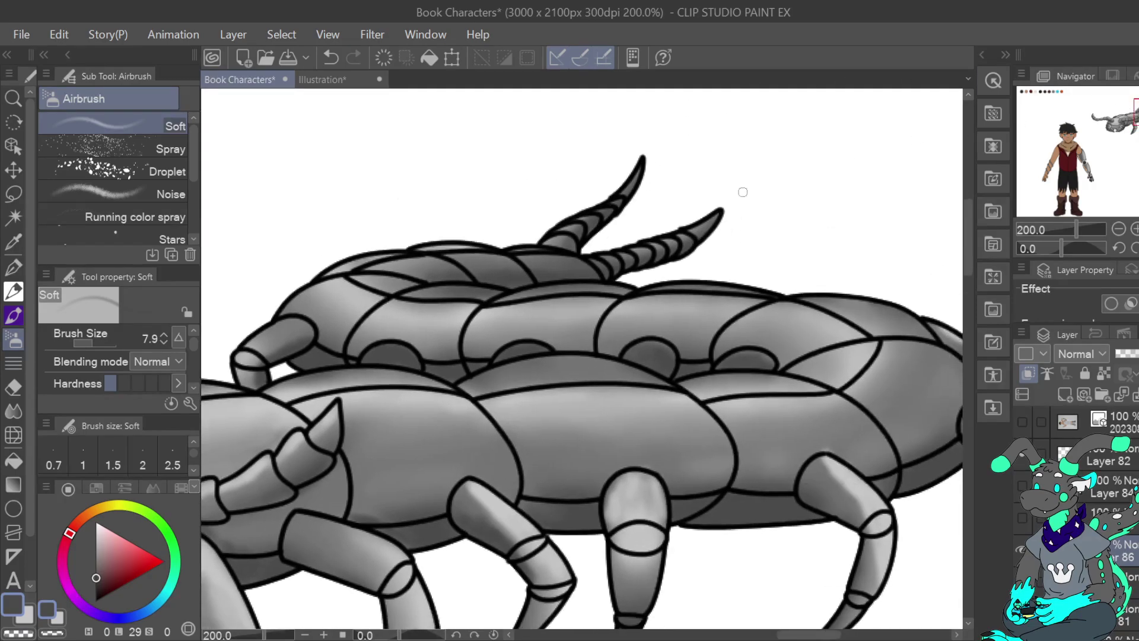
left_click(96, 540)
left_click_drag(556, 231, 590, 210)
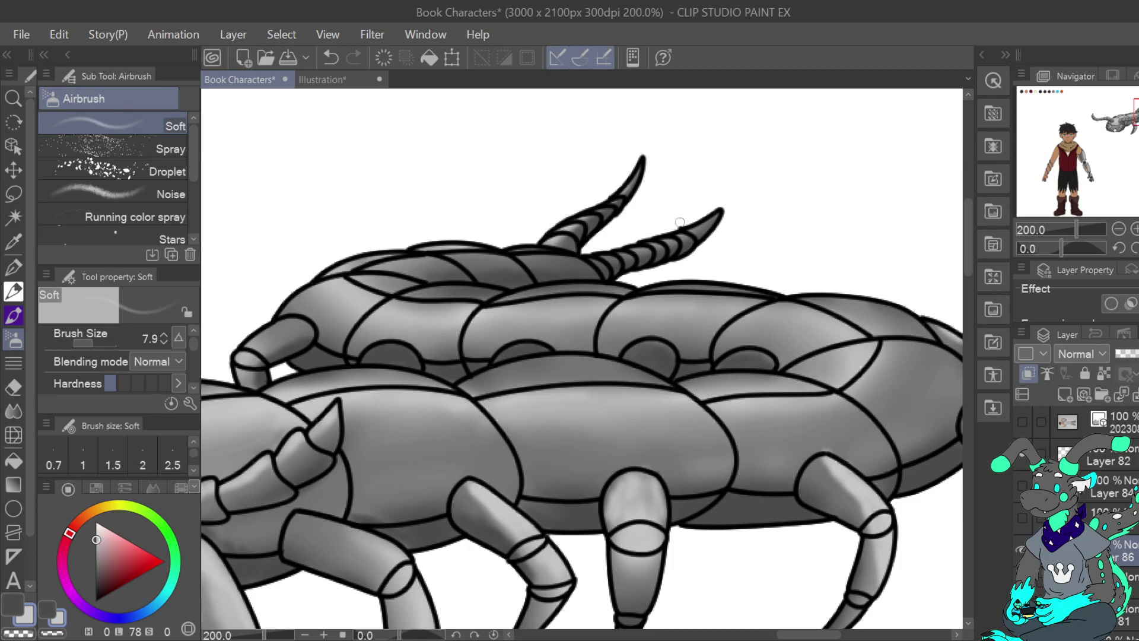
left_click_drag(625, 250, 659, 239)
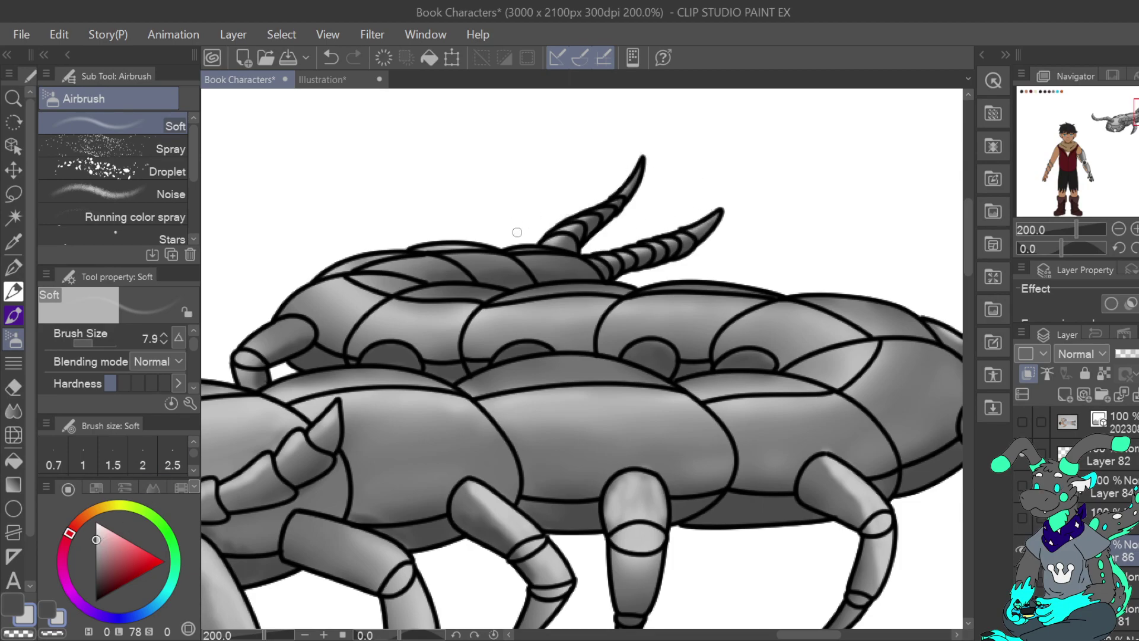
Airbrush light grey highlights along the tail-end segments, the tail curve and the far-row body segments.
mouse_move(570, 248)
left_mouse_down()
mouse_move(469, 270)
mouse_move(406, 271)
mouse_move(500, 265)
mouse_move(411, 265)
mouse_move(433, 253)
mouse_move(367, 273)
mouse_move(540, 250)
mouse_move(360, 265)
left_mouse_up()
mouse_move(304, 295)
left_mouse_down()
mouse_move(261, 346)
mouse_move(319, 295)
mouse_move(516, 310)
mouse_move(350, 324)
mouse_move(438, 330)
left_mouse_up()
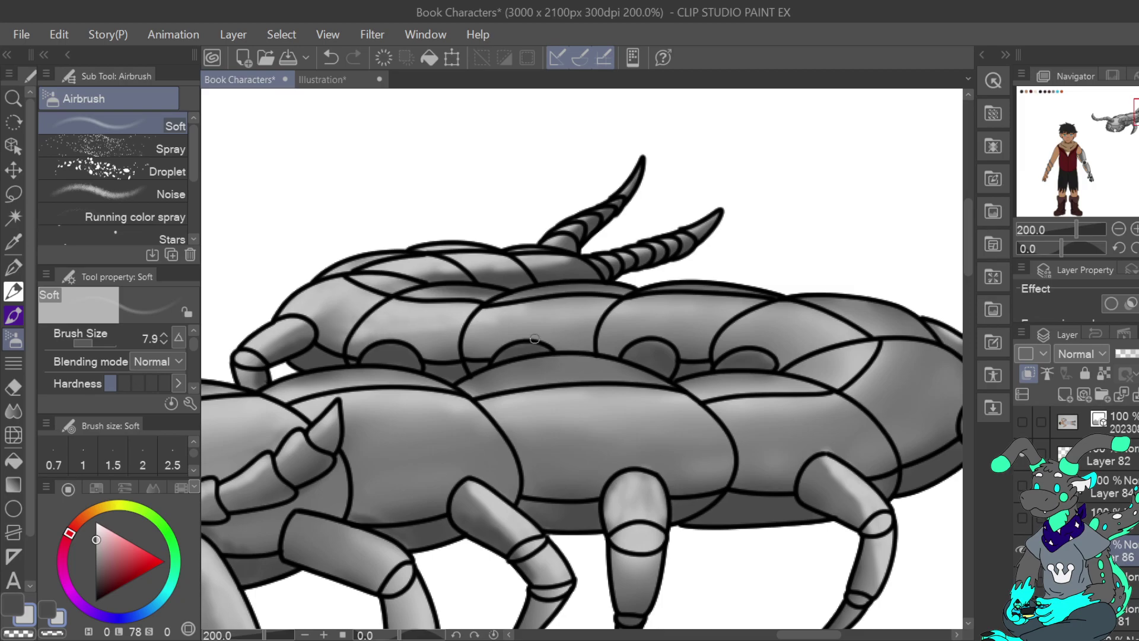
mouse_move(669, 316)
left_mouse_down()
mouse_move(697, 318)
mouse_move(669, 333)
mouse_move(786, 331)
mouse_move(742, 309)
mouse_move(723, 329)
mouse_move(655, 309)
mouse_move(645, 329)
mouse_move(535, 327)
mouse_move(800, 312)
mouse_move(669, 321)
mouse_move(883, 352)
mouse_move(905, 341)
mouse_move(909, 323)
mouse_move(659, 279)
mouse_move(685, 285)
mouse_move(710, 248)
mouse_move(696, 266)
mouse_move(690, 240)
mouse_move(714, 280)
left_mouse_up()
mouse_move(542, 318)
left_mouse_down()
mouse_move(643, 319)
mouse_move(711, 266)
mouse_move(681, 281)
mouse_move(687, 249)
mouse_move(656, 217)
mouse_move(699, 269)
mouse_move(711, 265)
mouse_move(640, 330)
mouse_move(615, 341)
mouse_move(493, 330)
mouse_move(591, 326)
left_mouse_up()
mouse_move(366, 317)
left_mouse_down()
mouse_move(446, 328)
mouse_move(403, 345)
mouse_move(623, 341)
mouse_move(717, 300)
mouse_move(723, 257)
mouse_move(669, 325)
mouse_move(606, 340)
mouse_move(593, 329)
mouse_move(644, 304)
left_mouse_up()
Airbrush light grey highlights across the rear bend and the upper part of the middle near body segments.
left_click_drag(1138, 115, 1135, 111)
mouse_move(922, 279)
left_mouse_down()
mouse_move(920, 316)
mouse_move(817, 284)
mouse_move(792, 292)
mouse_move(895, 280)
mouse_move(586, 279)
left_mouse_up()
left_click_drag(1138, 113, 1126, 119)
mouse_move(677, 289)
left_mouse_down()
mouse_move(611, 285)
mouse_move(682, 252)
mouse_move(758, 261)
mouse_move(618, 257)
mouse_move(640, 293)
mouse_move(842, 285)
mouse_move(723, 258)
mouse_move(734, 229)
mouse_move(908, 228)
left_mouse_up()
Airbrush light grey highlights on the near body segments on both sides of the crossing antenna's tip.
left_click(15, 608)
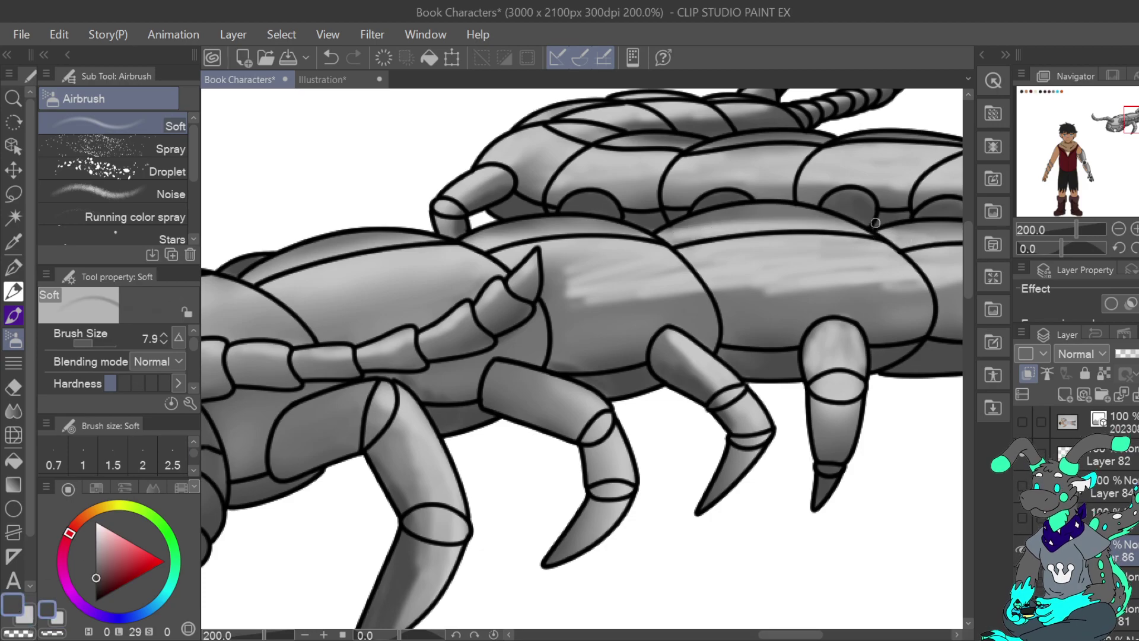
left_click(27, 620)
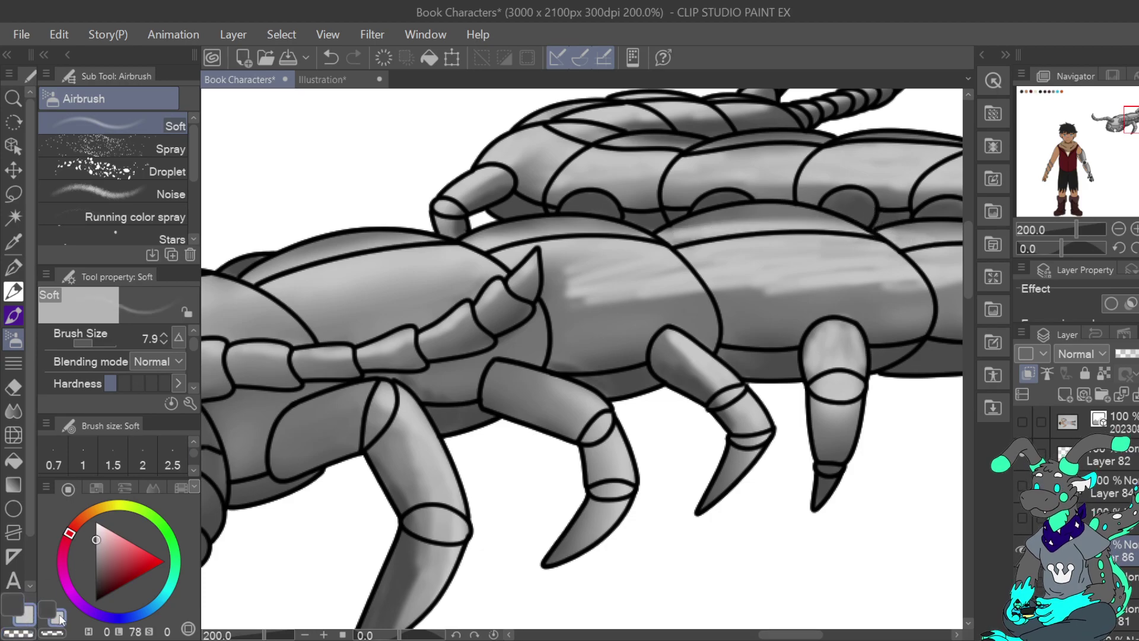
mouse_move(557, 269)
left_mouse_down()
mouse_move(545, 293)
mouse_move(576, 288)
left_mouse_up()
mouse_move(381, 329)
left_mouse_down()
mouse_move(356, 323)
mouse_move(438, 300)
mouse_move(344, 311)
mouse_move(415, 300)
mouse_move(458, 277)
left_mouse_up()
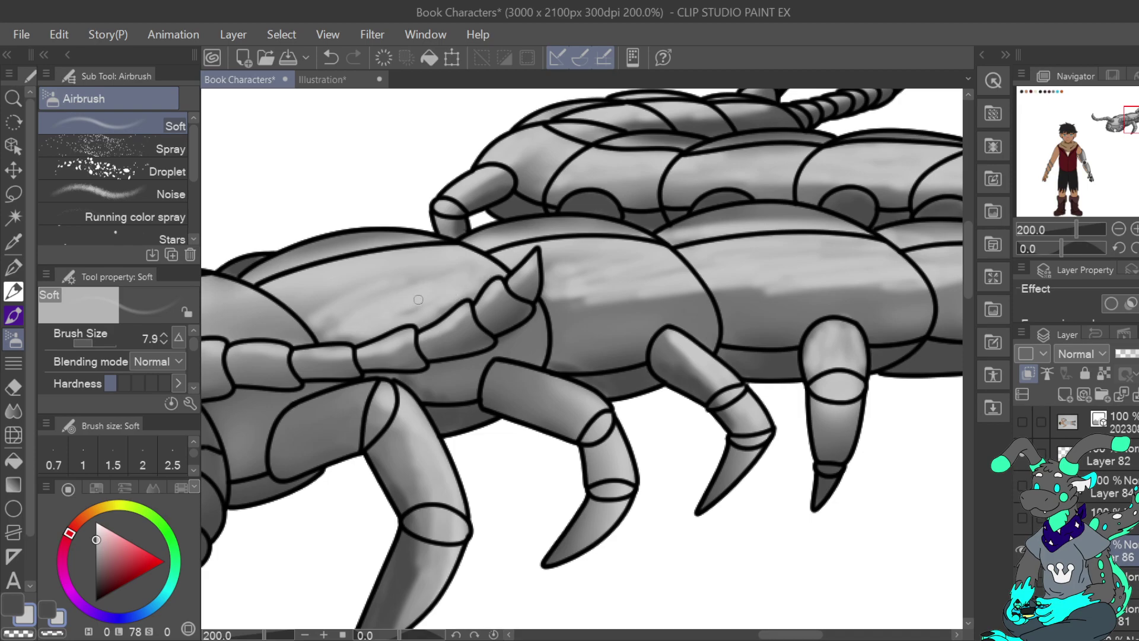
Smooth the shading on the head's pincers and the antennae with the Blend brush at size 6.8.
left_click_drag(1137, 119, 1125, 121)
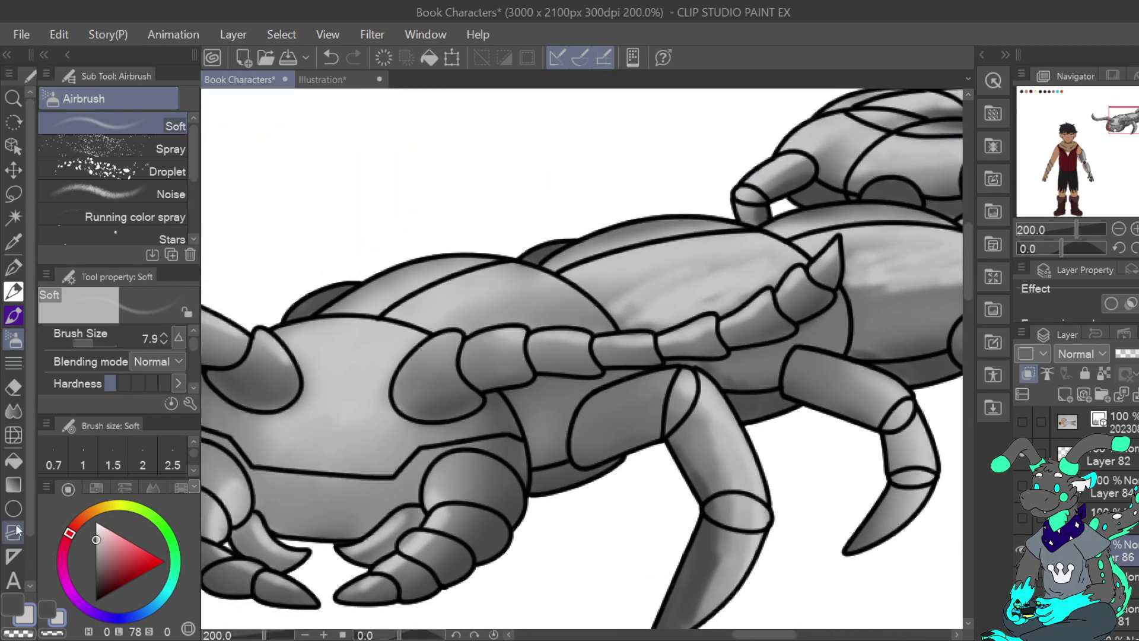
left_click(13, 410)
left_click(107, 126)
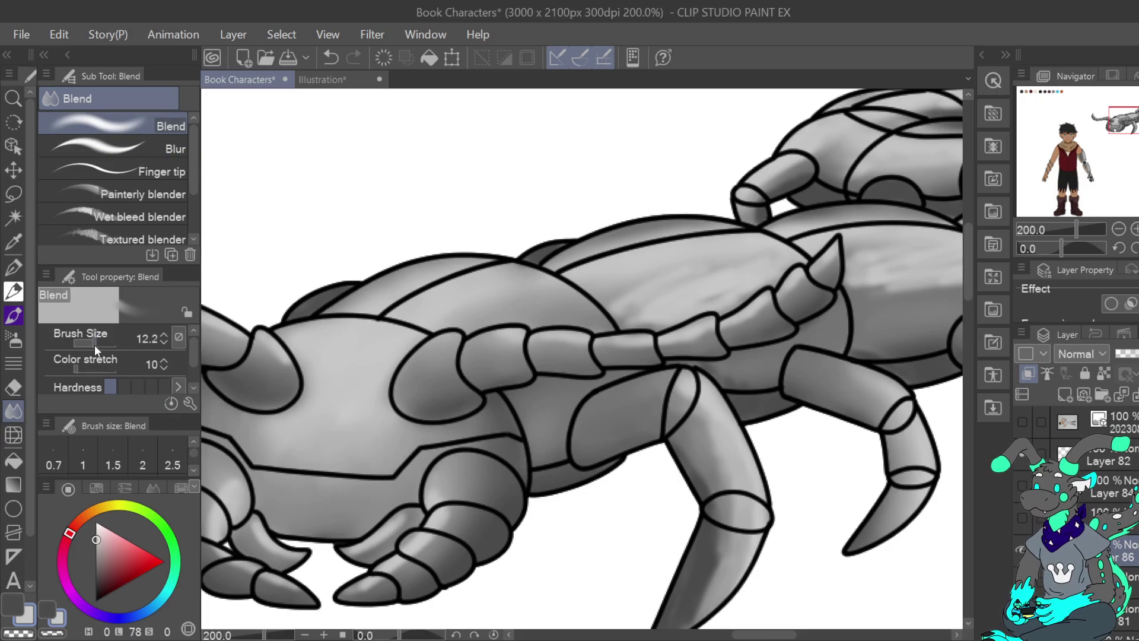
left_click_drag(94, 344, 84, 344)
left_click_drag(261, 581, 291, 592)
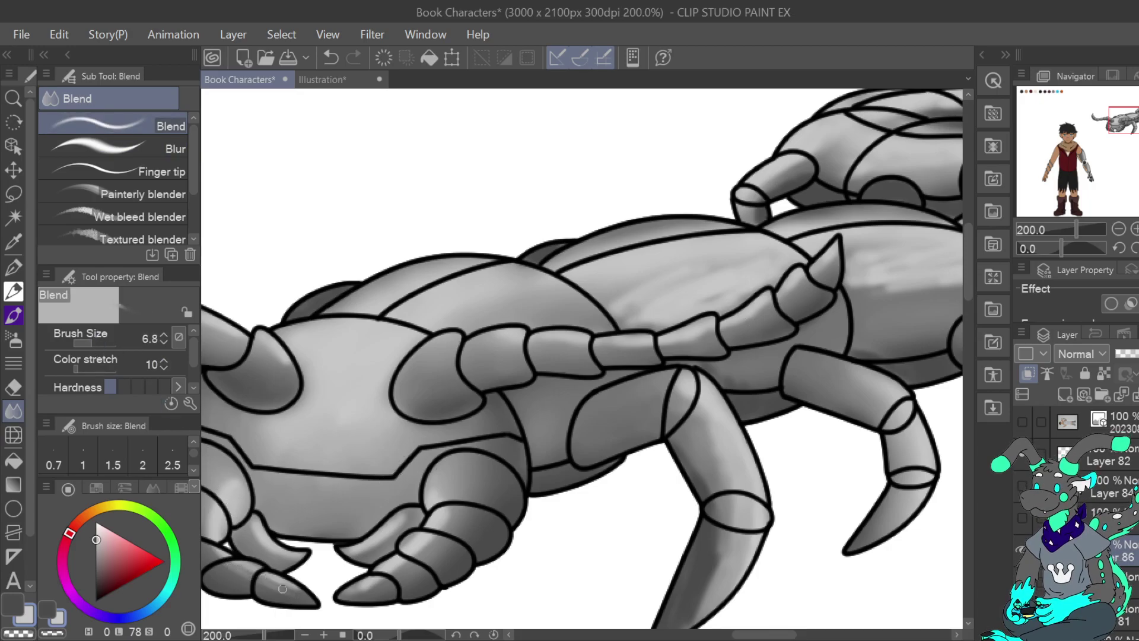
left_click_drag(219, 557, 212, 530)
mouse_move(657, 325)
left_mouse_down()
mouse_move(641, 313)
mouse_move(679, 319)
mouse_move(667, 285)
left_mouse_up()
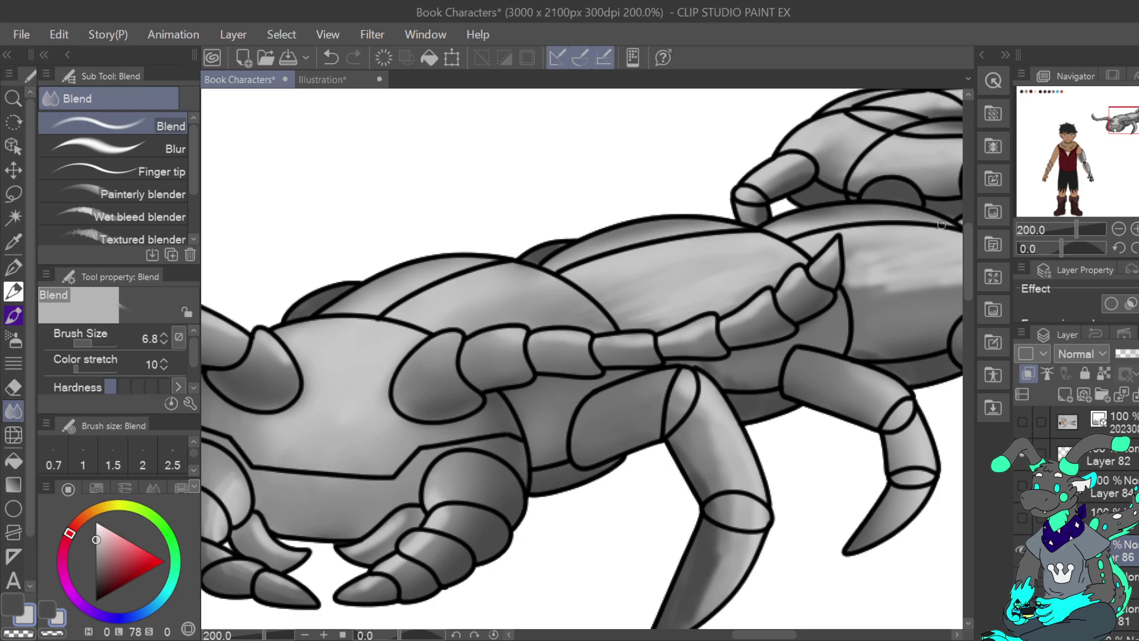
left_click_drag(1101, 144, 1108, 146)
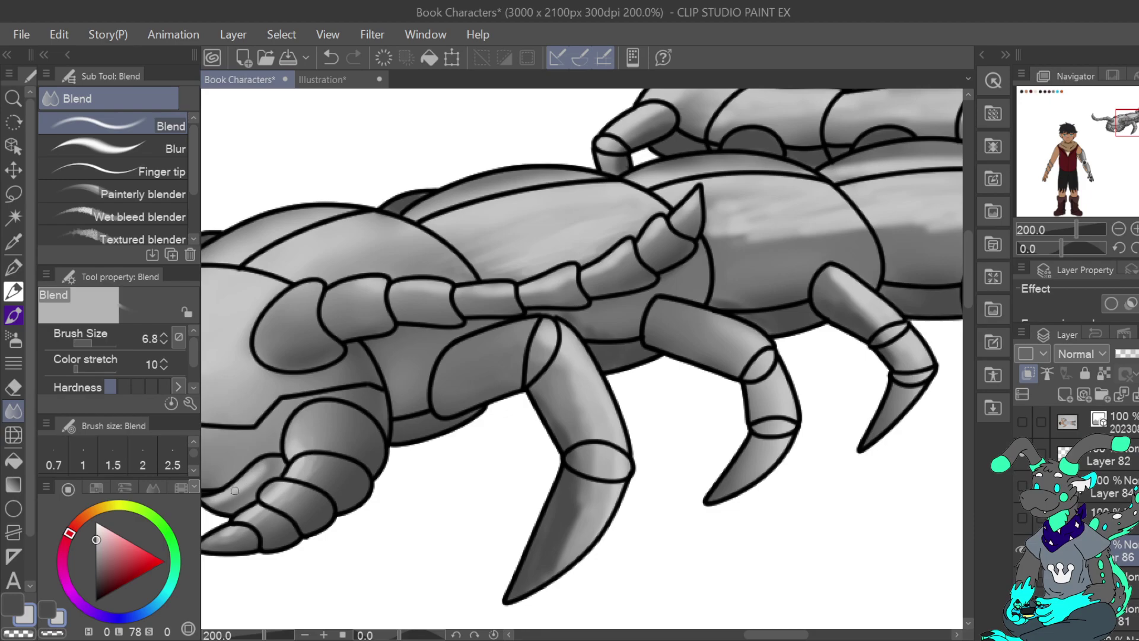
left_click_drag(1103, 132, 1089, 136)
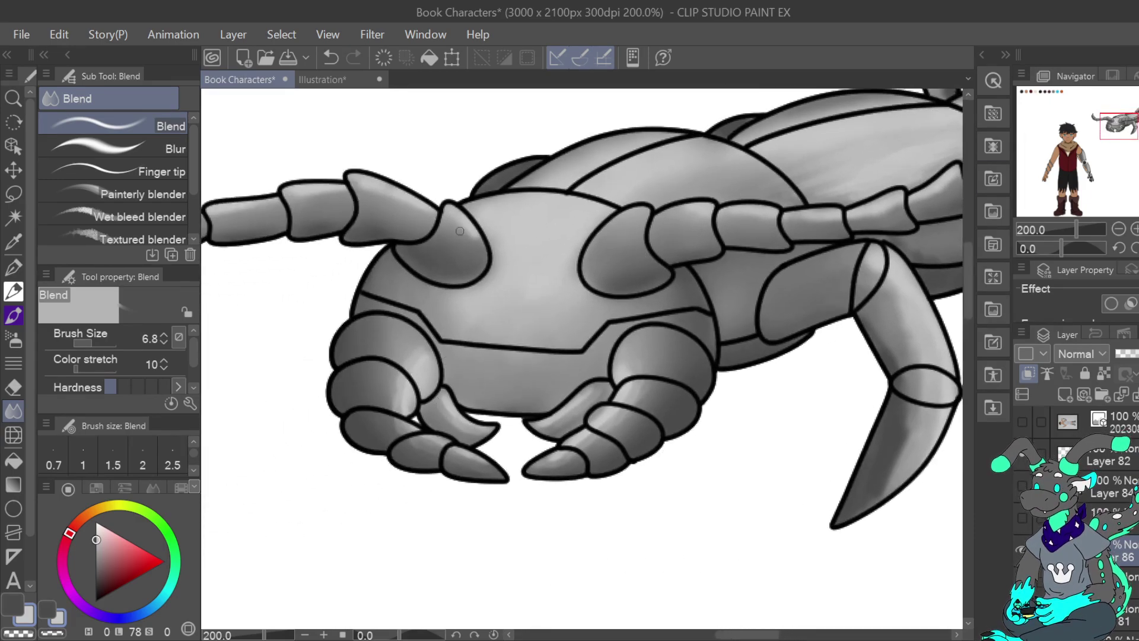
Blend the light and dark streaks along the large front leg, from its upper part down to the claw.
left_click_drag(1103, 110, 1130, 115)
left_click_drag(279, 329, 319, 453)
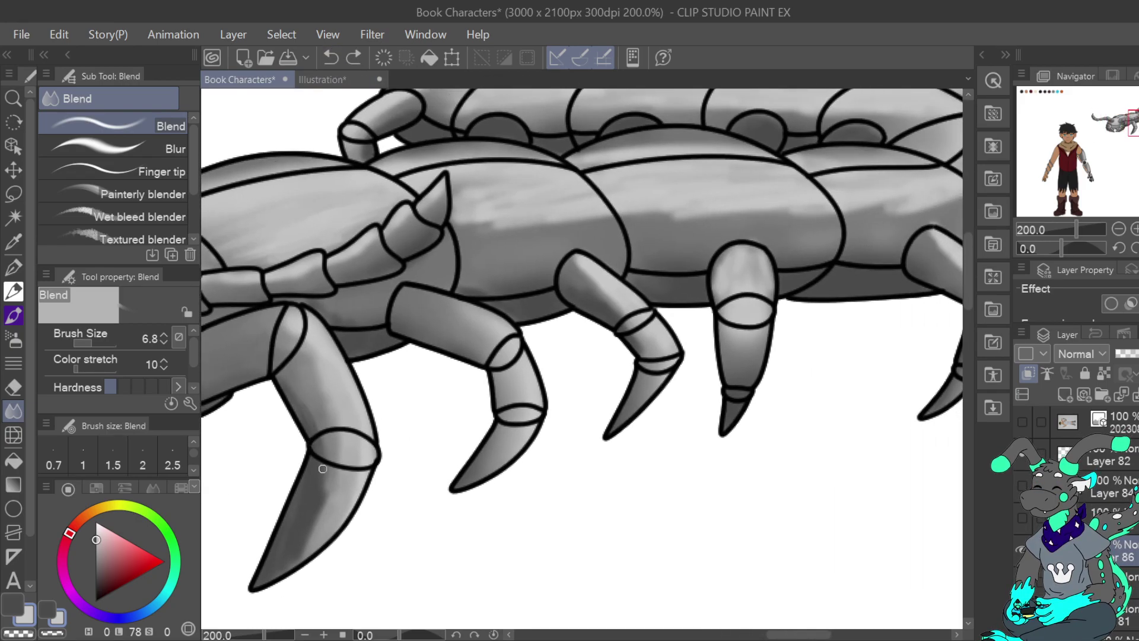
left_click_drag(308, 527, 328, 491)
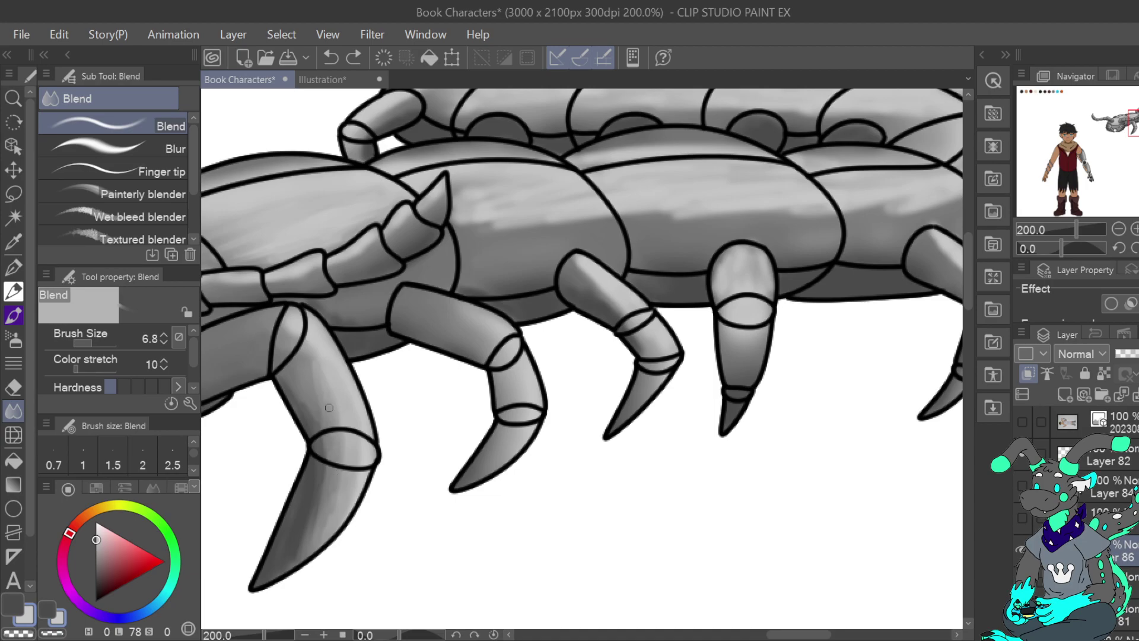
left_click_drag(282, 353, 289, 316)
Blend the highlights into the dark shading on the near body segments behind the crossing antenna.
left_click_drag(549, 273, 676, 310)
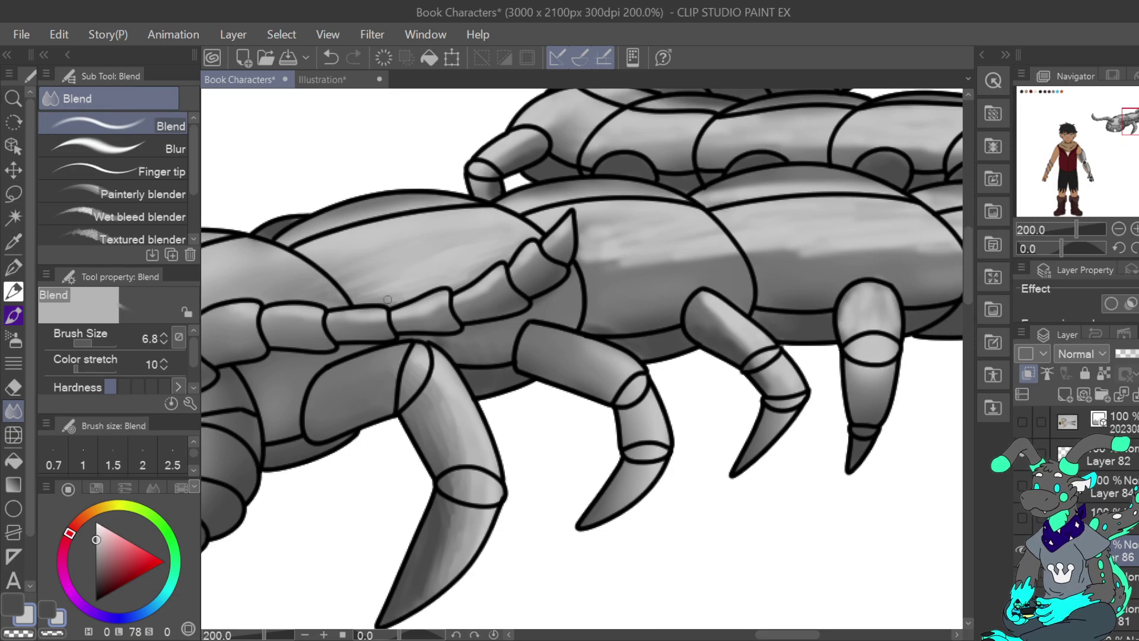
mouse_move(615, 257)
left_mouse_down()
mouse_move(590, 264)
mouse_move(777, 259)
left_mouse_up()
left_click_drag(694, 256, 831, 253)
left_click_drag(600, 274, 794, 253)
mouse_move(584, 287)
left_mouse_down()
mouse_move(620, 265)
mouse_move(853, 248)
mouse_move(779, 270)
mouse_move(881, 260)
mouse_move(642, 272)
left_mouse_up()
mouse_move(735, 247)
left_mouse_down()
mouse_move(752, 256)
mouse_move(686, 256)
mouse_move(684, 279)
left_mouse_up()
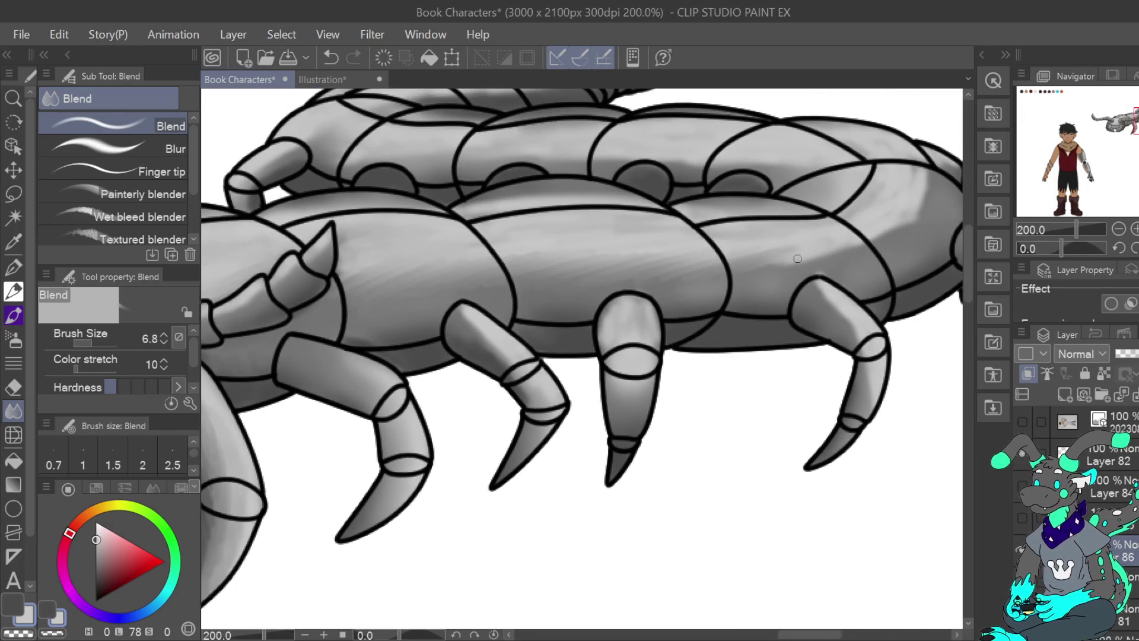
Blend the highlight and shadow edges on the rearmost near body segment and the rear bend.
left_click_drag(795, 272, 896, 234)
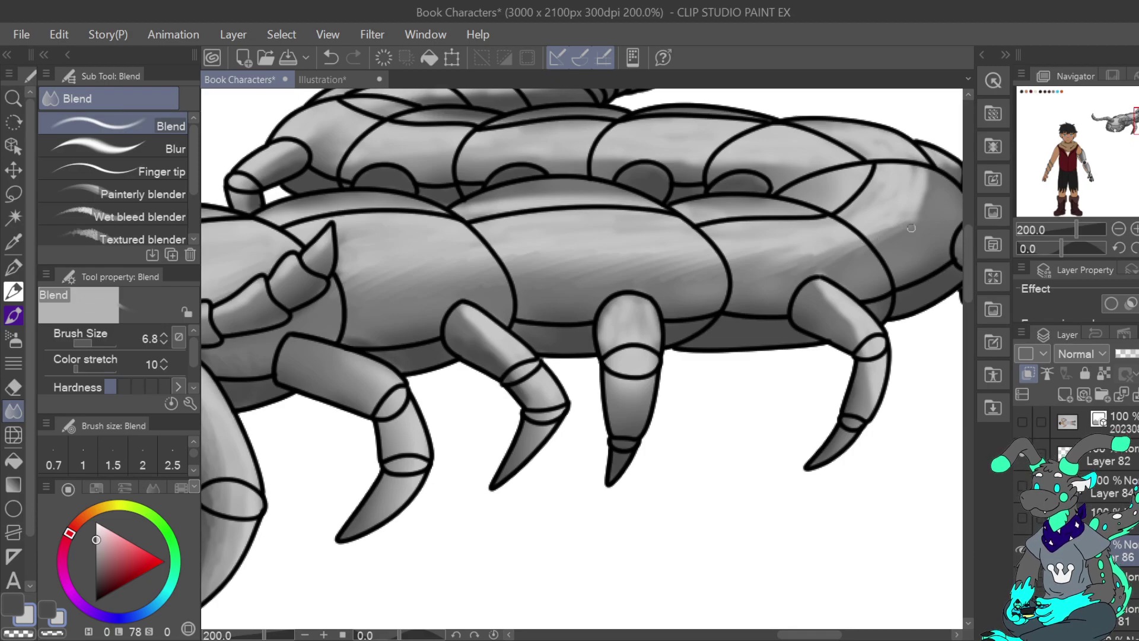
left_click_drag(1107, 132, 1118, 132)
mouse_move(691, 177)
left_mouse_down()
mouse_move(678, 226)
mouse_move(694, 196)
mouse_move(661, 237)
left_mouse_up()
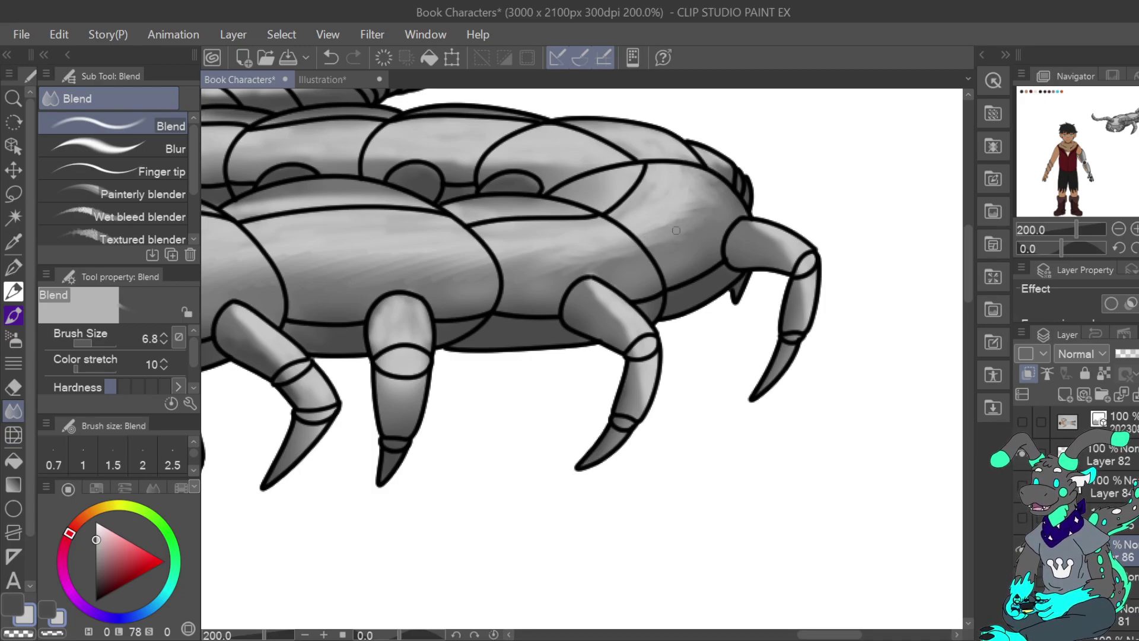
mouse_move(501, 261)
left_mouse_down()
mouse_move(628, 249)
mouse_move(552, 266)
left_mouse_up()
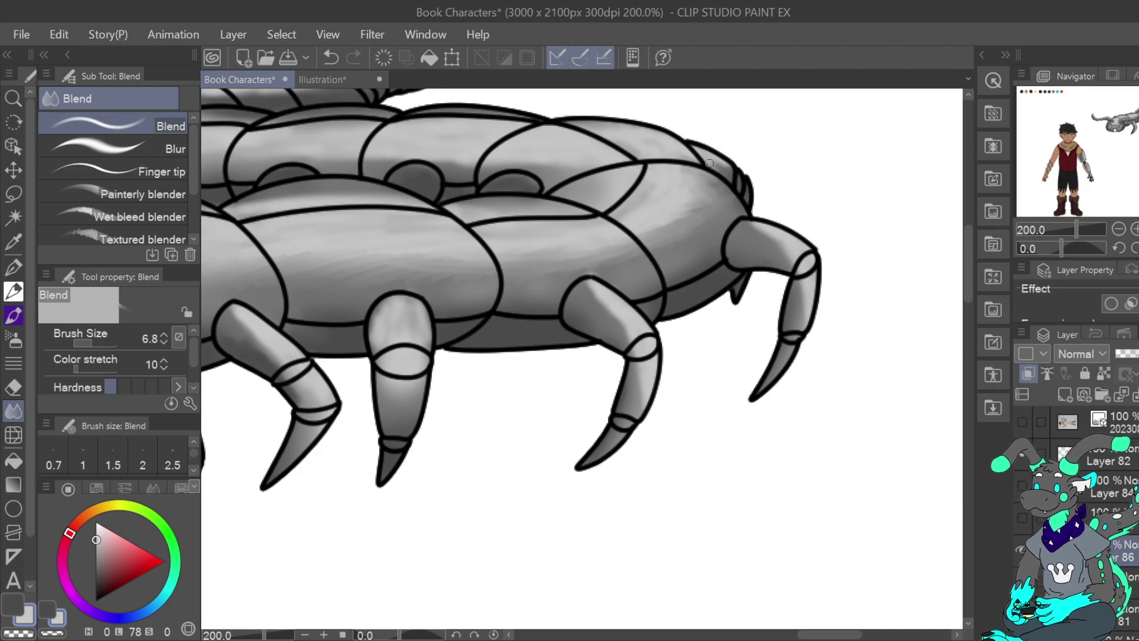
Blend the highlights on the rear, middle and third near legs into their dark shading.
mouse_move(767, 242)
left_mouse_down()
mouse_move(807, 301)
mouse_move(801, 292)
mouse_move(792, 339)
left_mouse_up()
mouse_move(607, 305)
left_mouse_down()
mouse_move(627, 335)
mouse_move(596, 277)
mouse_move(644, 390)
mouse_move(589, 289)
mouse_move(605, 315)
left_mouse_up()
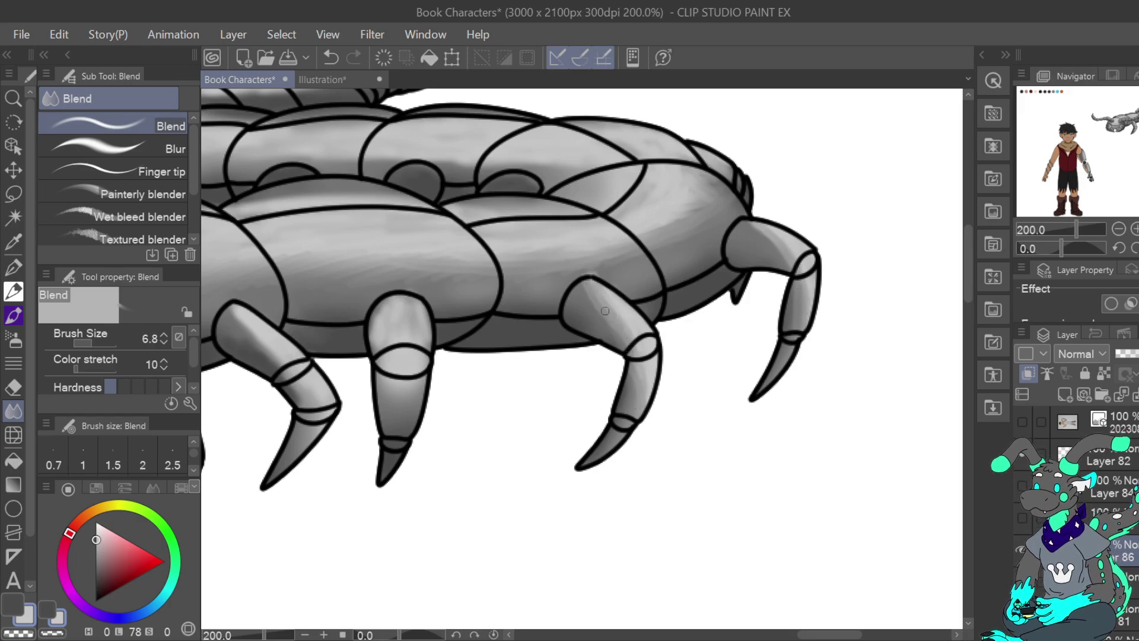
mouse_move(389, 305)
left_mouse_down()
mouse_move(408, 348)
mouse_move(406, 329)
mouse_move(381, 330)
mouse_move(385, 403)
mouse_move(418, 351)
mouse_move(400, 427)
mouse_move(379, 389)
mouse_move(406, 418)
left_mouse_up()
mouse_move(248, 334)
left_mouse_down()
mouse_move(303, 392)
mouse_move(247, 328)
mouse_move(261, 353)
mouse_move(224, 322)
mouse_move(296, 390)
mouse_move(263, 346)
mouse_move(315, 421)
left_mouse_up()
left_click_drag(239, 333, 301, 385)
Blend the shading on the small leg at the tail curve, the tail-end segments and both tail prongs.
left_click_drag(1116, 135, 1135, 120)
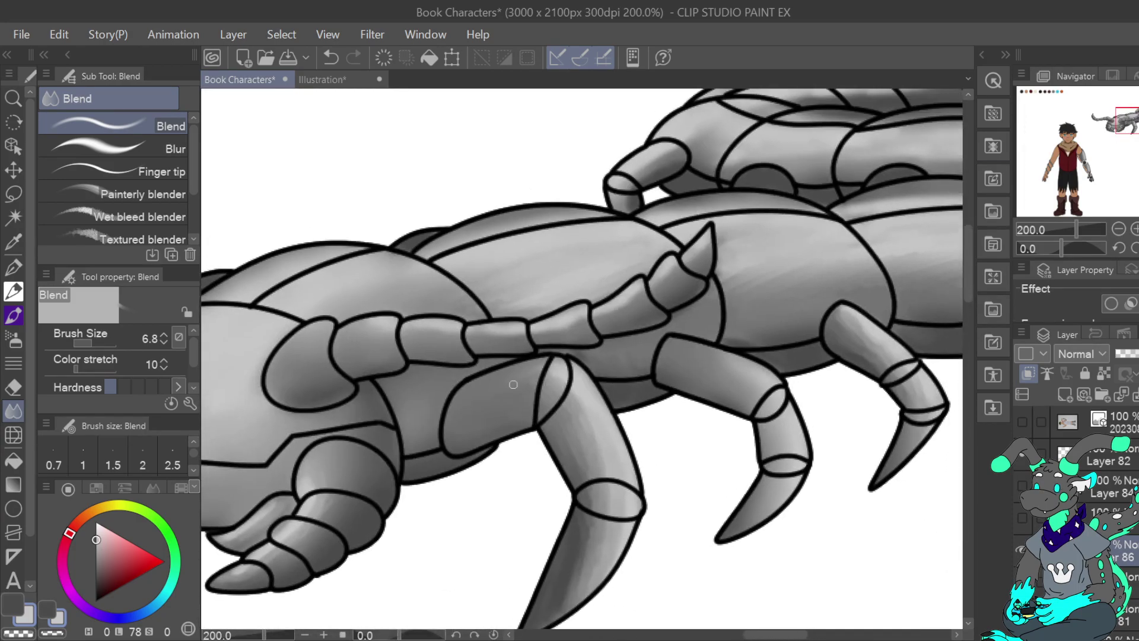
left_click_drag(1126, 120, 1135, 111)
left_click_drag(454, 347, 475, 337)
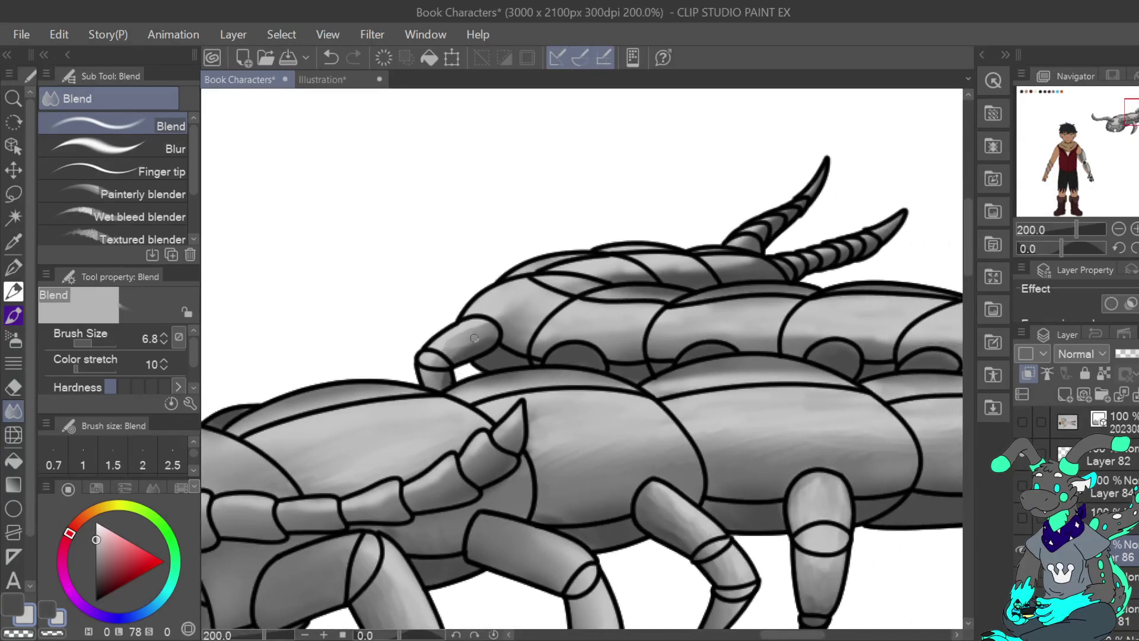
mouse_move(620, 282)
left_mouse_down()
mouse_move(757, 259)
mouse_move(785, 238)
mouse_move(745, 246)
mouse_move(789, 210)
left_mouse_up()
left_click_drag(778, 271, 879, 236)
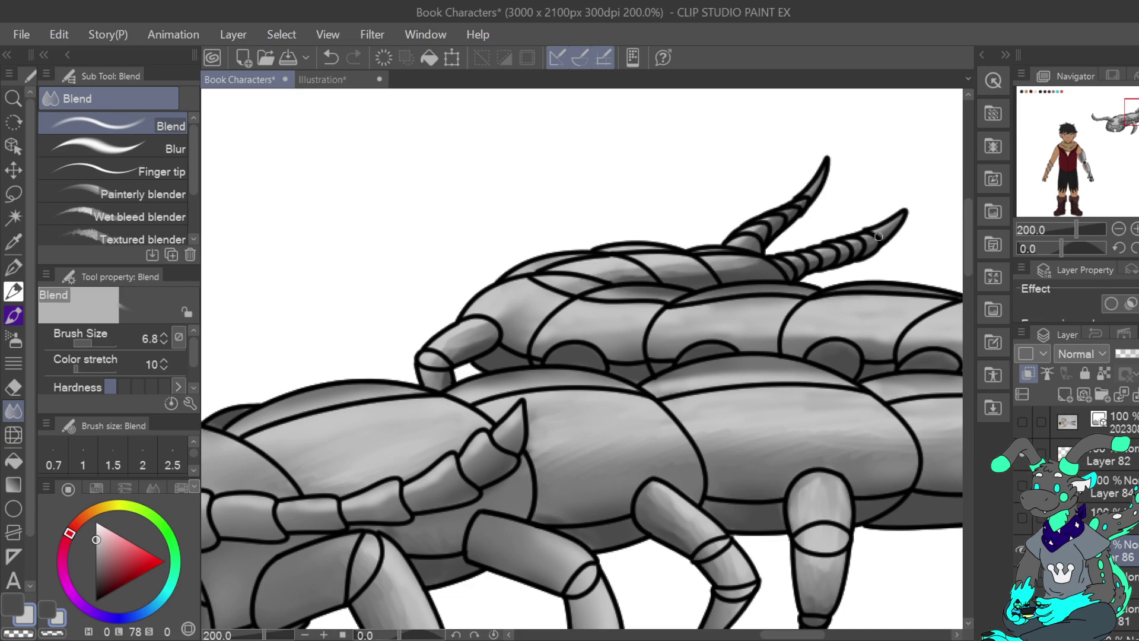
Soften the shading on the pincers and the long free antenna with the Blur brush at size 9.1.
left_click(141, 141)
left_click(1135, 116)
left_click_drag(1135, 116, 1116, 126)
left_click(94, 344)
left_click_drag(95, 344, 94, 343)
mouse_move(463, 381)
left_mouse_down()
mouse_move(439, 379)
mouse_move(448, 374)
mouse_move(454, 427)
left_mouse_up()
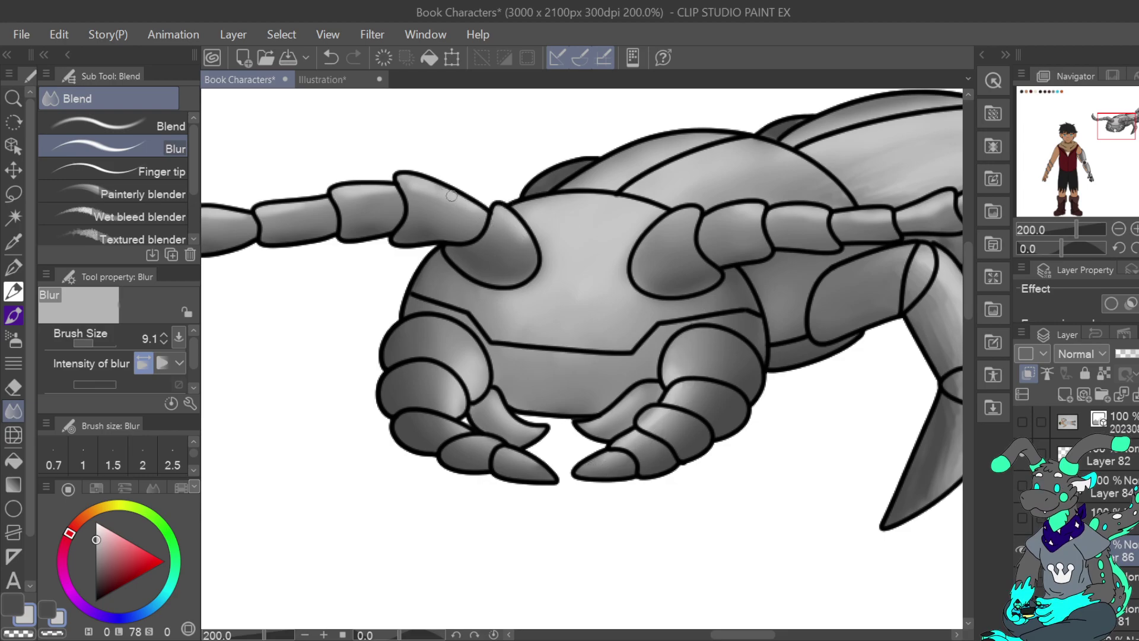
left_click(1134, 248)
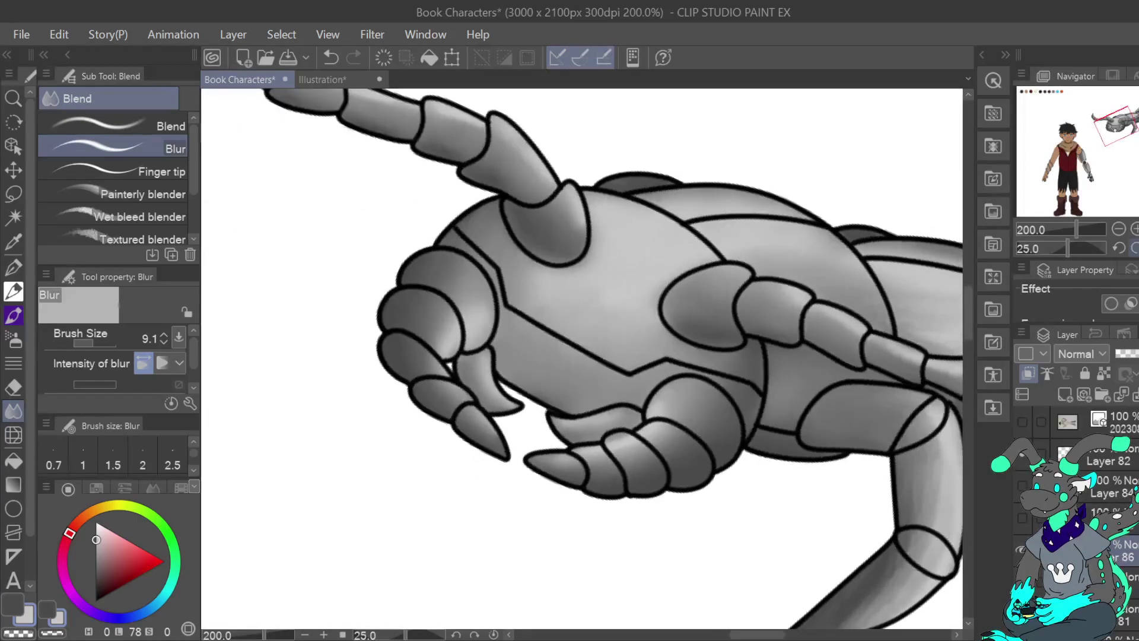
left_click(1134, 248)
left_click_drag(1128, 125, 1112, 112)
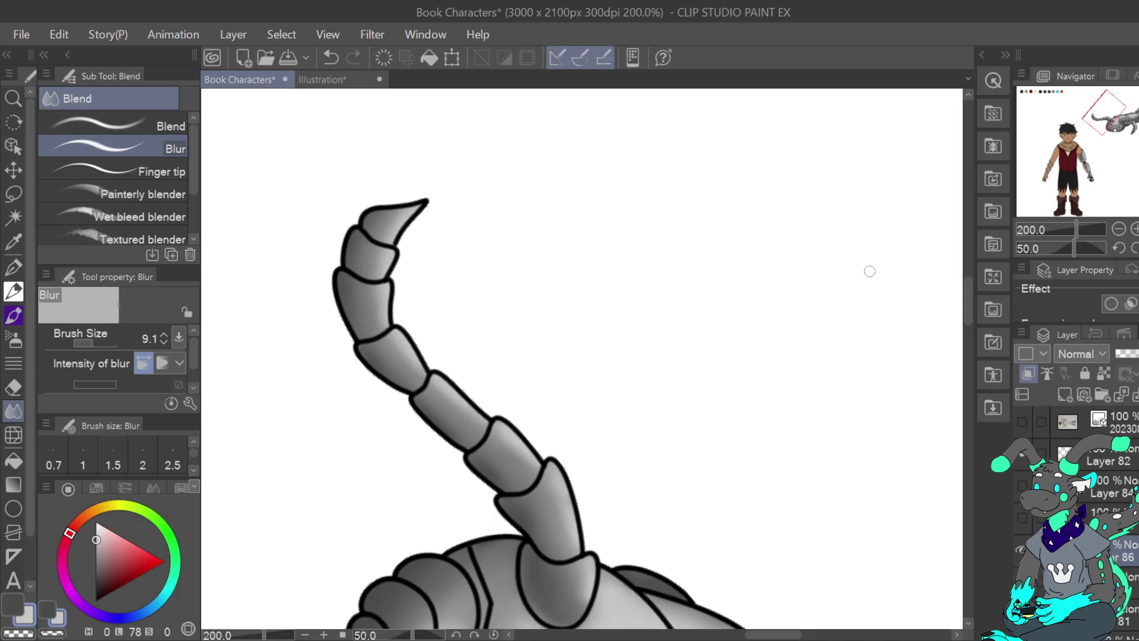
Blur the shading on the front body segments and the front near legs.
left_click(1137, 248)
left_click(1125, 248)
left_click(1125, 248)
left_click_drag(1104, 117, 1126, 125)
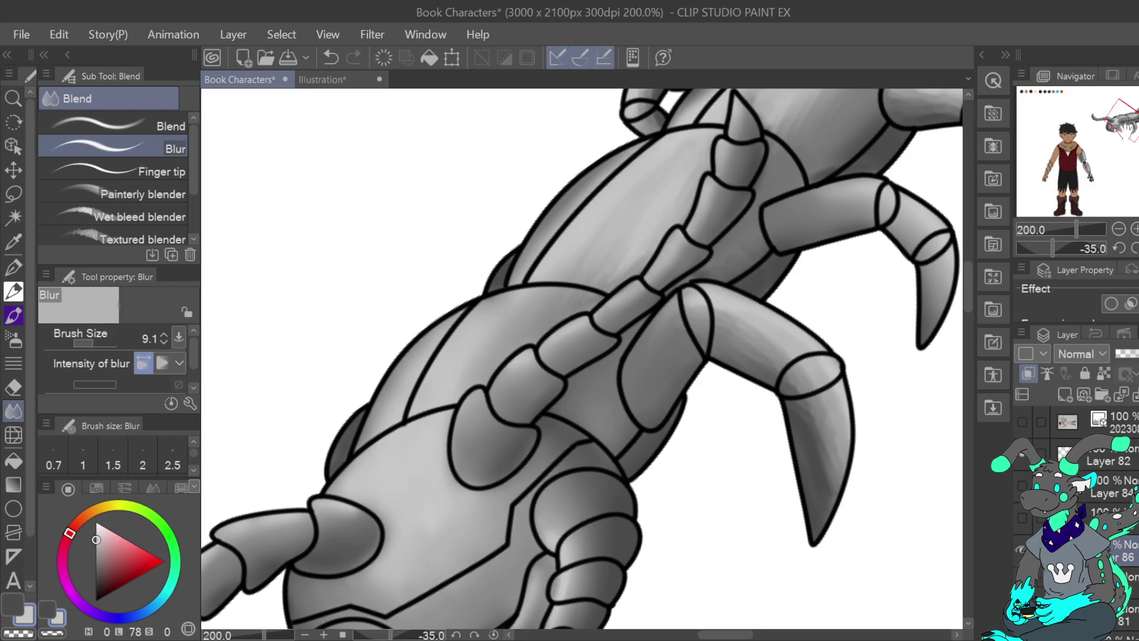
left_click_drag(815, 225, 872, 214)
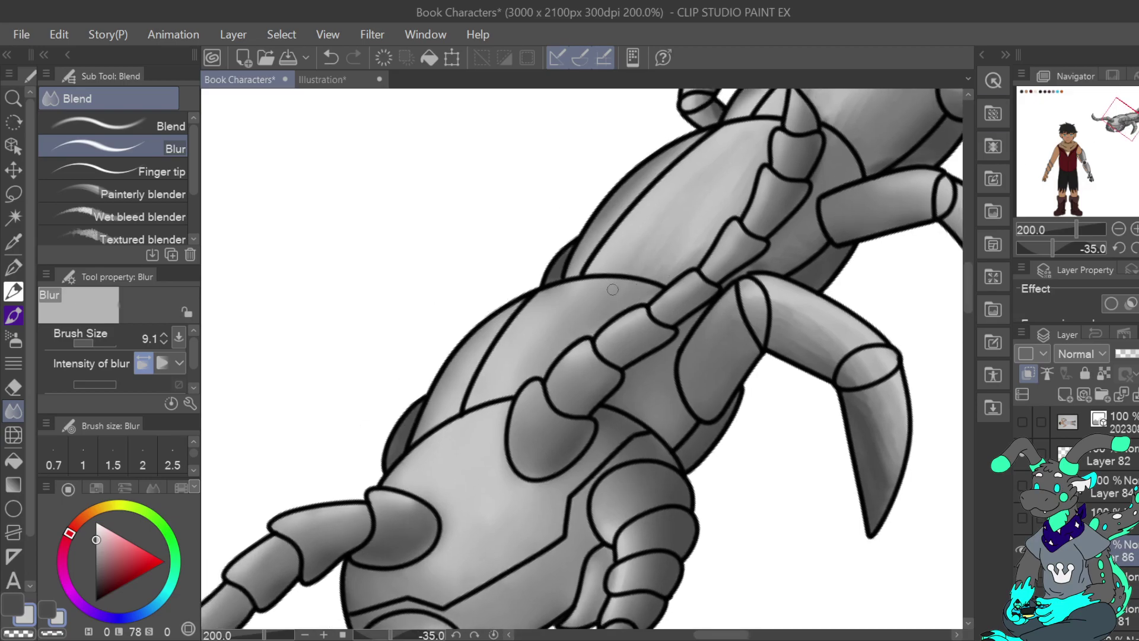
left_click_drag(1125, 122, 1133, 131)
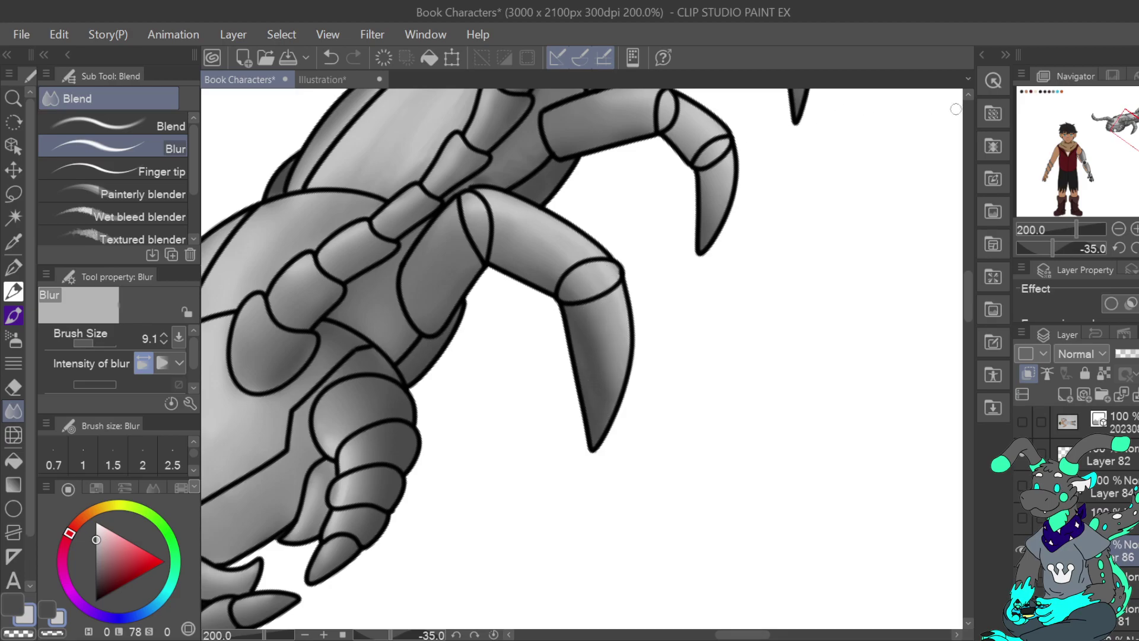
scroll(406, 398, "up", 5)
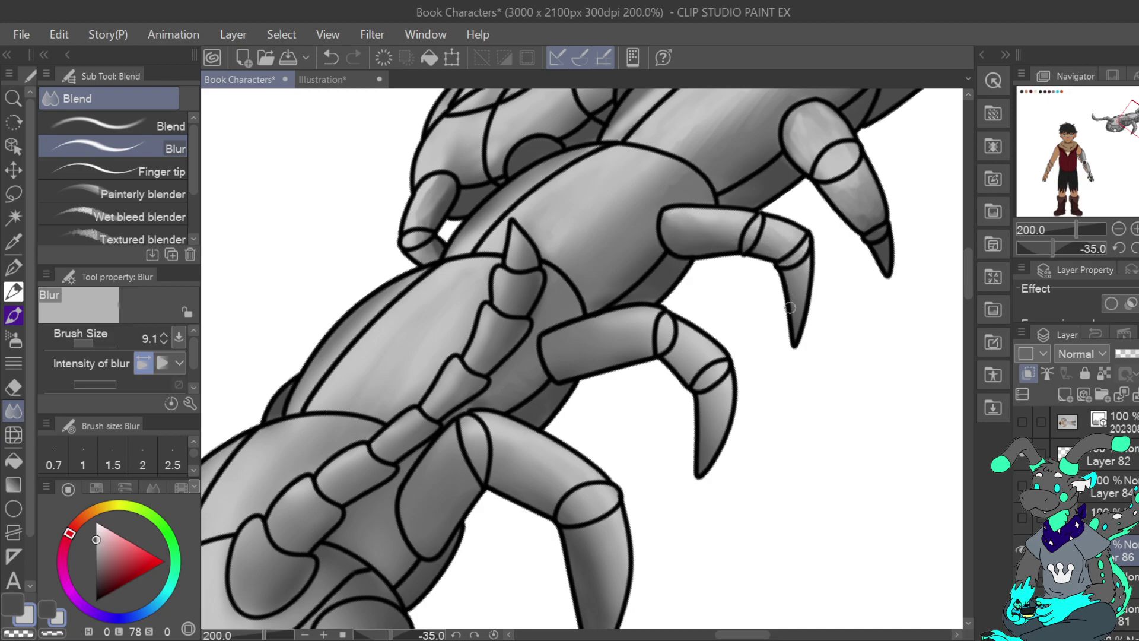
Blur the shading on the middle and rear near body segments, their legs and the far-row segments.
left_click_drag(727, 95, 660, 314)
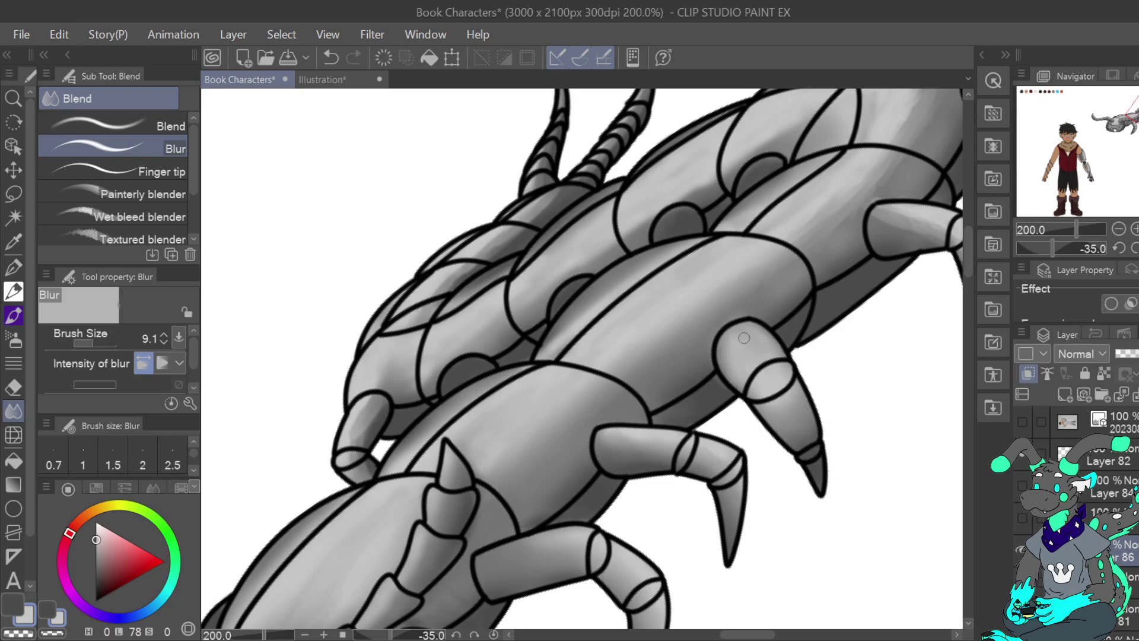
left_click_drag(760, 301, 572, 480)
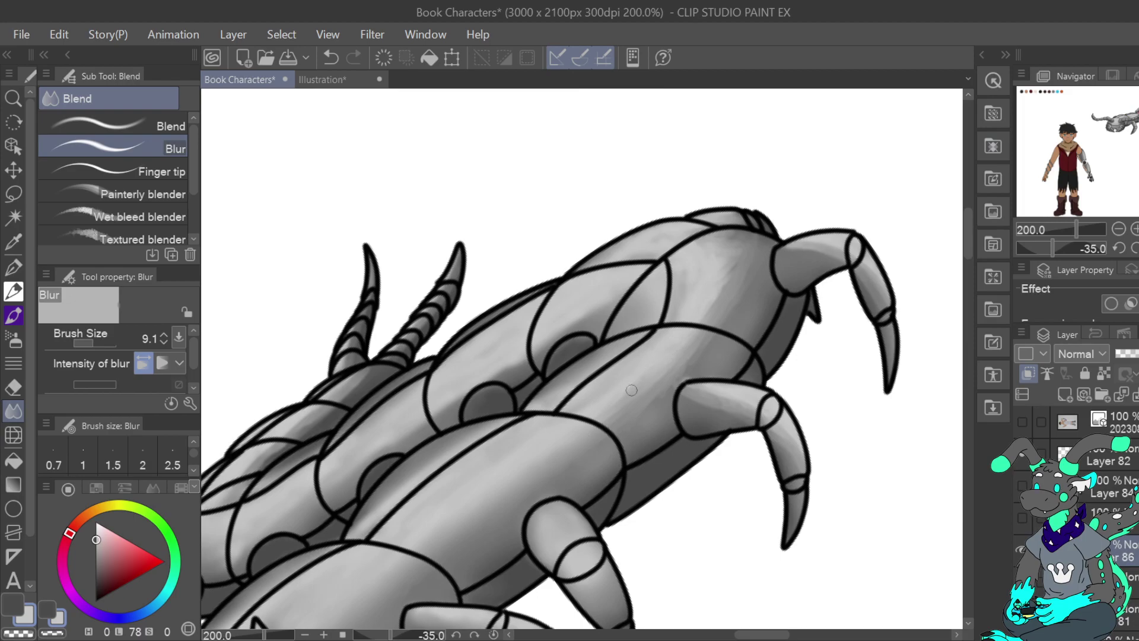
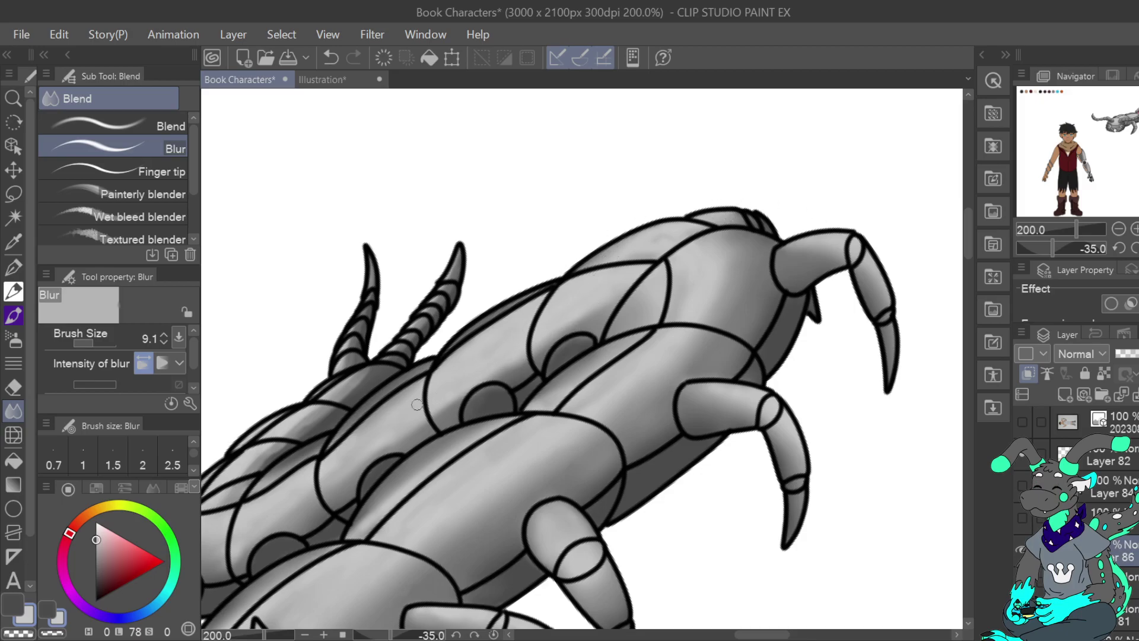
left_click_drag(1129, 160, 1130, 116)
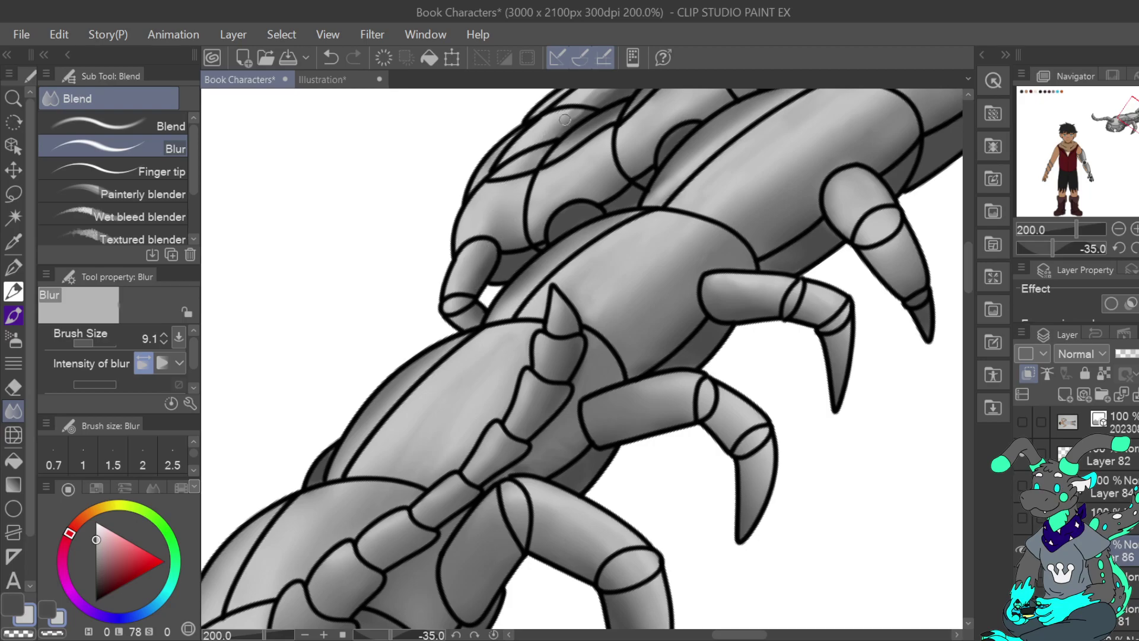
left_click_drag(1125, 119, 1132, 110)
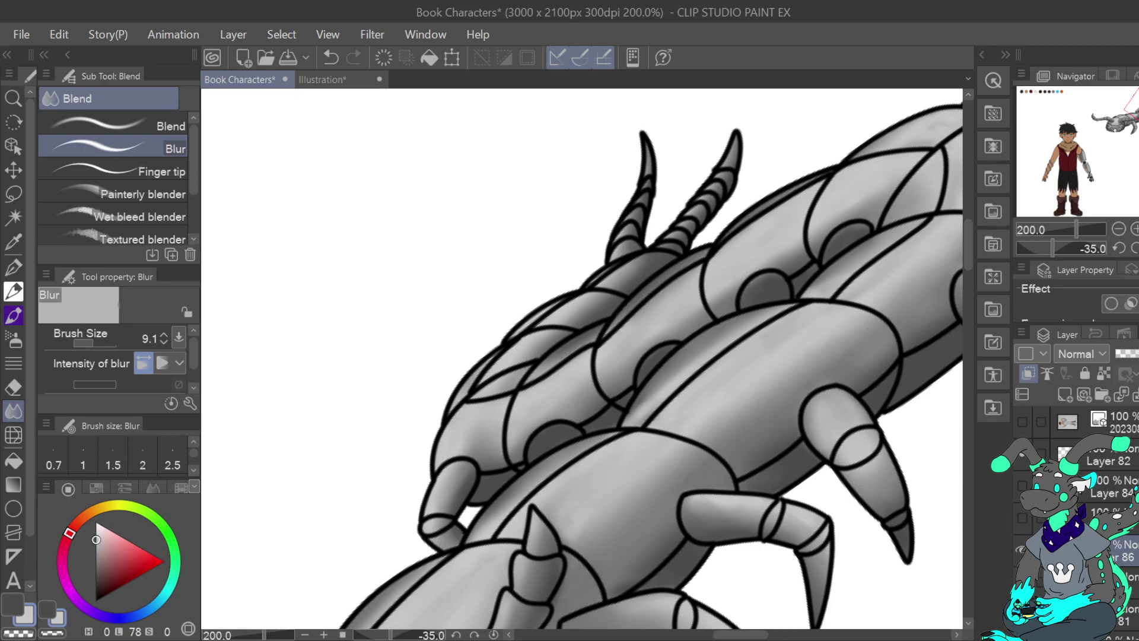
Airbrush soft light grey highlights on the rounded leg bumps along the far body row, with brush size 7.9.
key("ctrl+at")
left_click_drag(593, 416, 981, 200)
left_click_drag(1127, 123, 1119, 128)
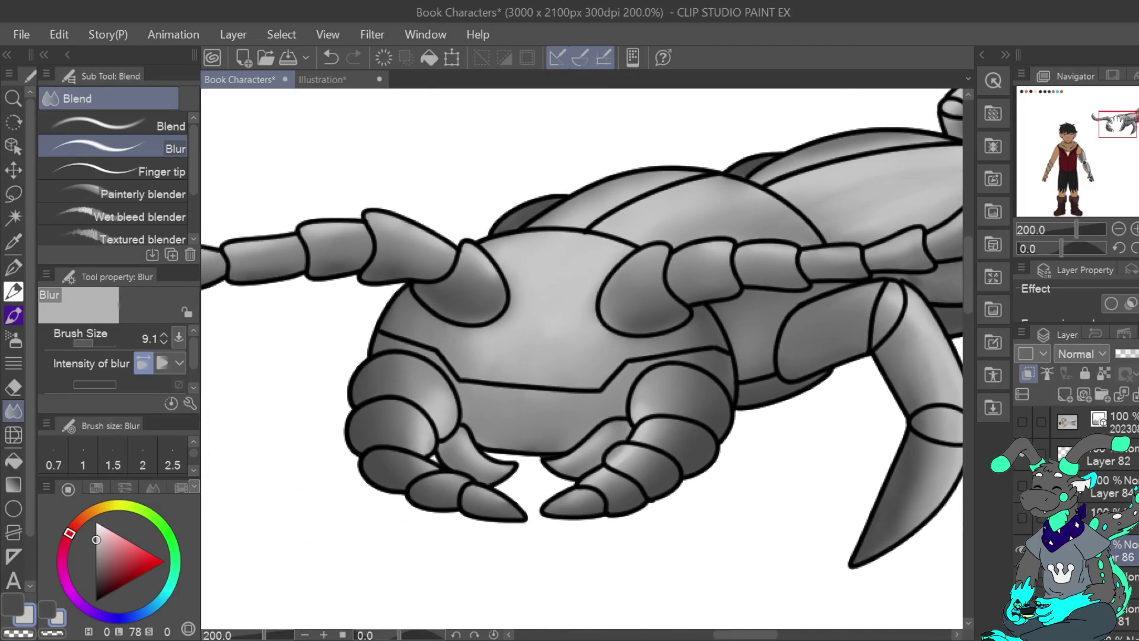
left_click(14, 338)
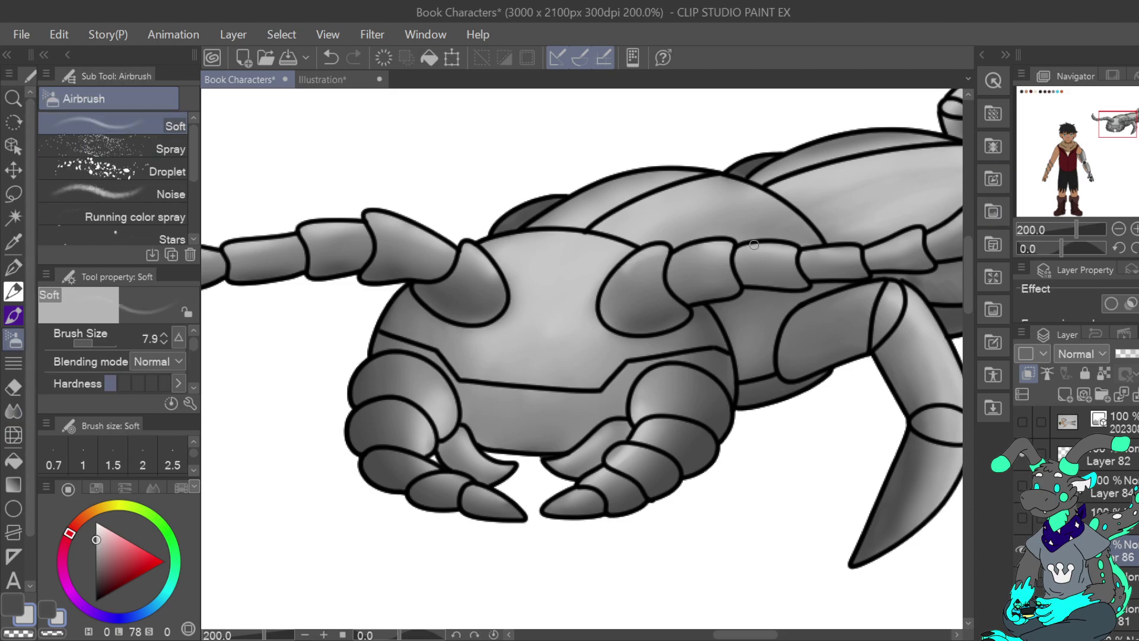
left_click_drag(1103, 131, 1126, 126)
mouse_move(665, 189)
left_mouse_down()
mouse_move(683, 179)
mouse_move(657, 191)
left_mouse_up()
left_click_drag(811, 187, 780, 190)
left_click_drag(1126, 117, 1138, 120)
left_click_drag(681, 126, 651, 126)
left_click_drag(778, 133, 734, 131)
Airbrush light grey highlights along the upper segments of the front near legs.
left_click_drag(1134, 116, 1119, 114)
left_click_drag(477, 418, 501, 403)
mouse_move(497, 281)
left_mouse_down()
mouse_move(96, 276)
mouse_move(297, 353)
mouse_move(383, 344)
mouse_move(382, 363)
mouse_move(445, 394)
left_mouse_up()
left_click_drag(415, 356, 680, 381)
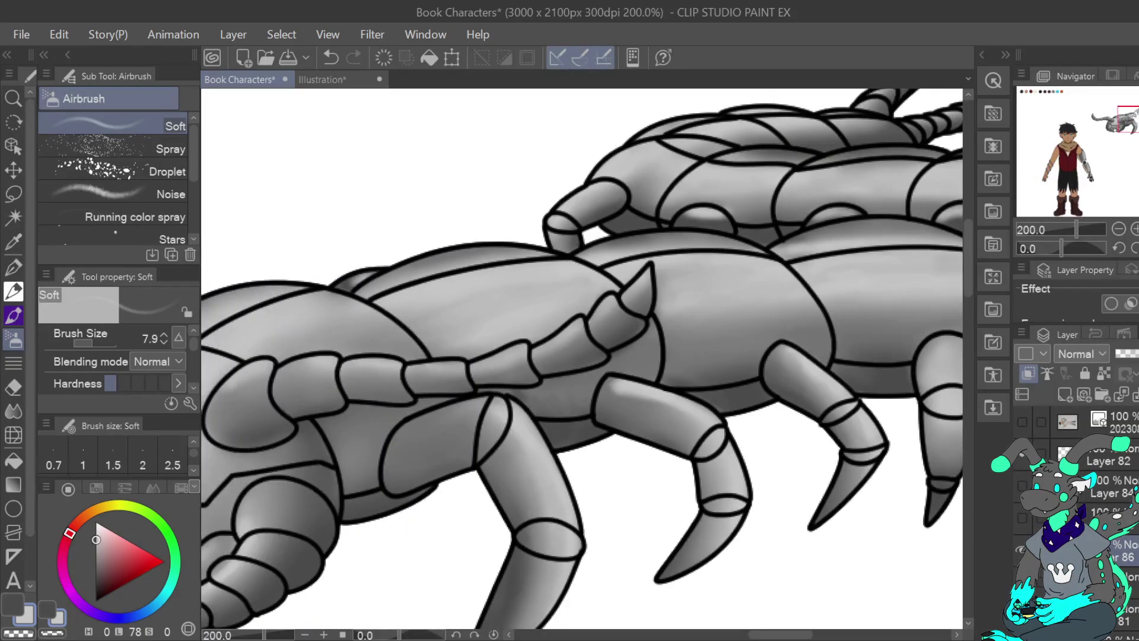
left_click_drag(399, 434, 455, 407)
Blur the new highlights on the four rounded leg bumps of the far body row.
left_click_drag(1132, 119, 1130, 124)
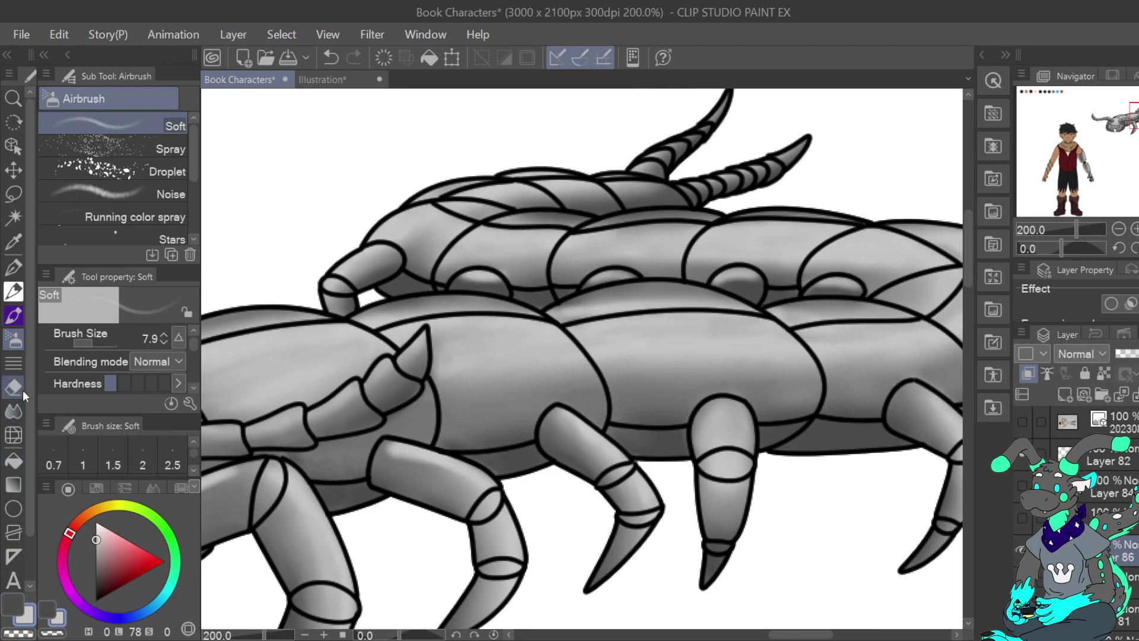
left_click(24, 410)
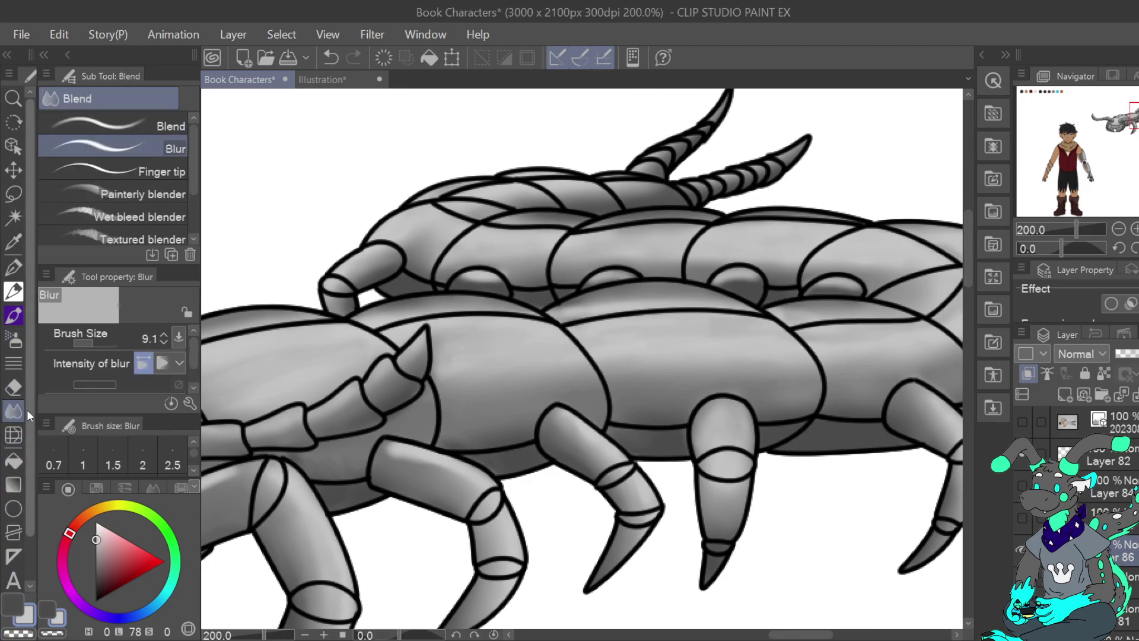
mouse_move(481, 265)
left_mouse_down()
mouse_move(459, 281)
mouse_move(497, 286)
mouse_move(473, 267)
mouse_move(473, 279)
mouse_move(506, 280)
mouse_move(482, 282)
left_mouse_up()
left_click_drag(623, 277, 620, 278)
mouse_move(749, 275)
left_mouse_down()
mouse_move(720, 278)
mouse_move(752, 268)
mouse_move(730, 273)
mouse_move(753, 287)
mouse_move(842, 278)
mouse_move(849, 287)
mouse_move(819, 292)
mouse_move(843, 283)
mouse_move(813, 279)
left_mouse_up()
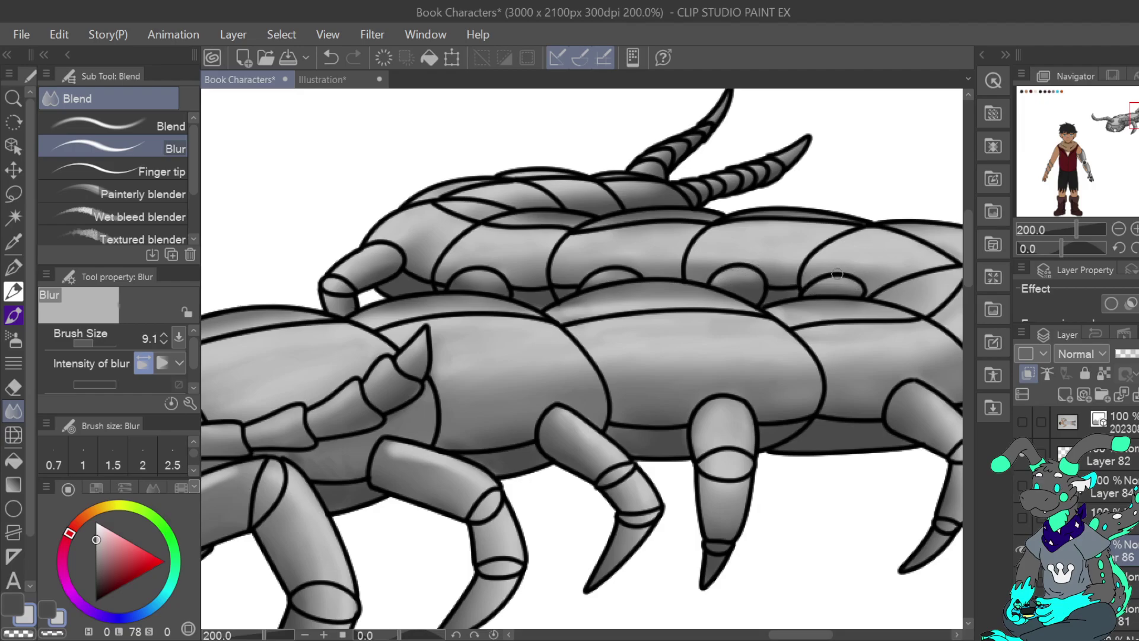
Undo the last blur stroke and blur the shading on the upper segment of the front near leg.
left_click_drag(1130, 131, 1129, 124)
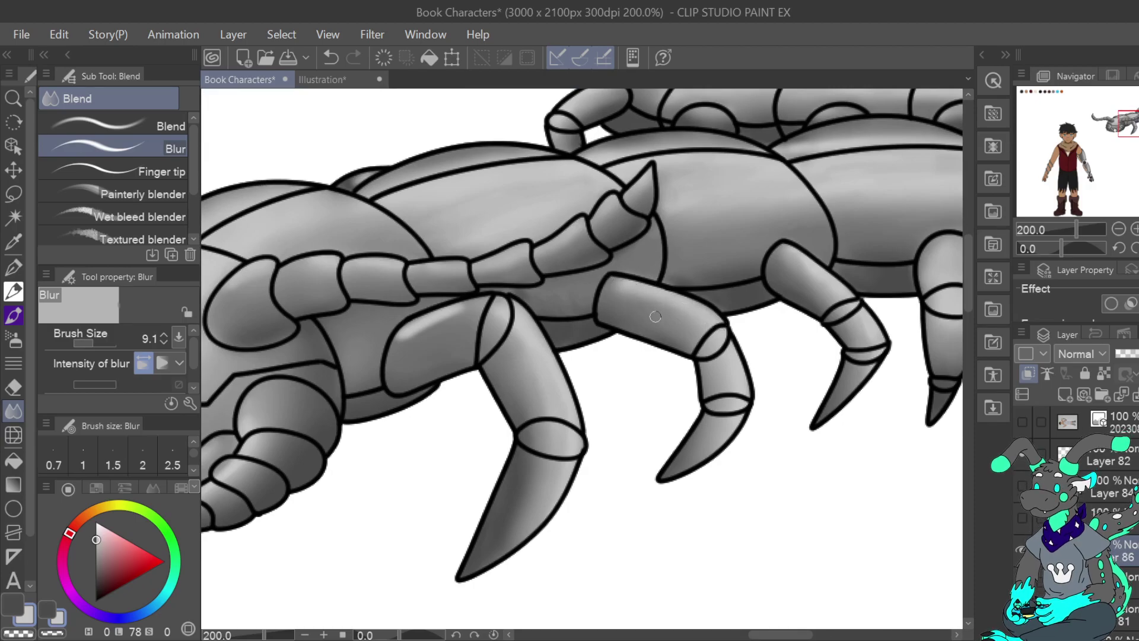
key("ctrl+z")
mouse_move(423, 324)
left_mouse_down()
mouse_move(496, 299)
mouse_move(471, 298)
mouse_move(445, 312)
mouse_move(494, 304)
mouse_move(421, 328)
left_mouse_up()
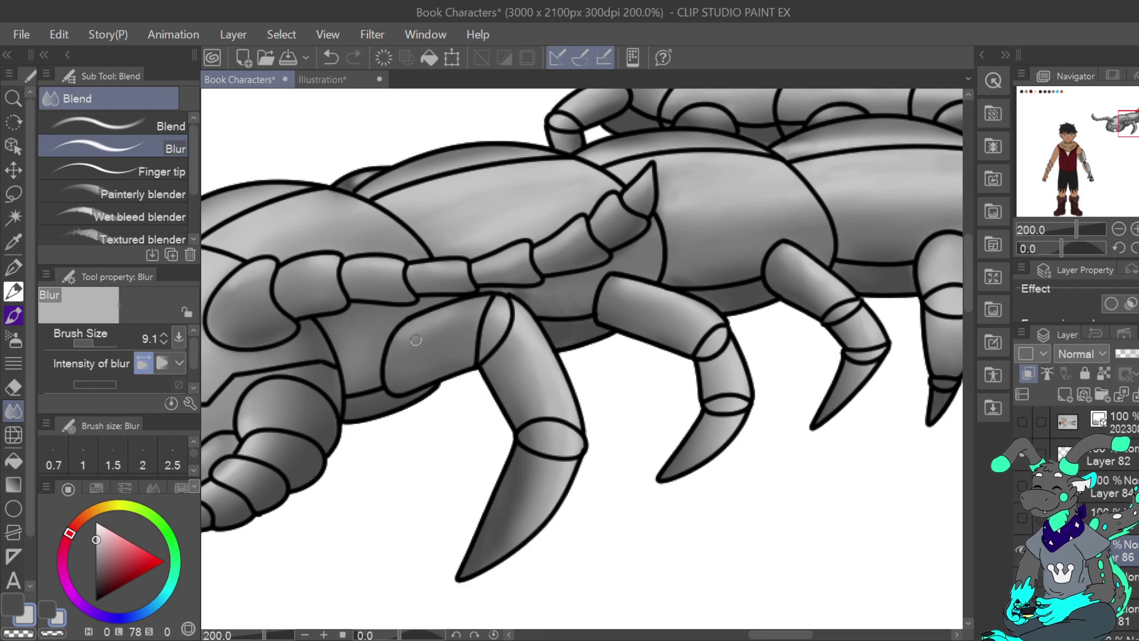
left_click_drag(235, 422, 590, 360)
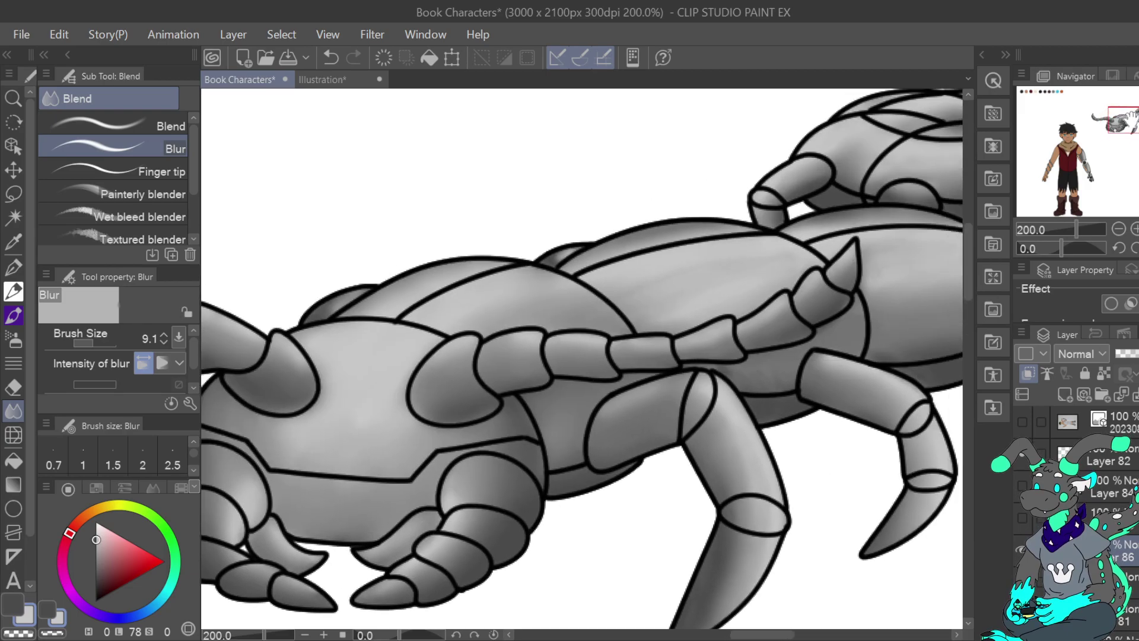
Make the two hidden layers above the shading visible to show the orange side dots.
left_click(1122, 120)
key("ctrl+0")
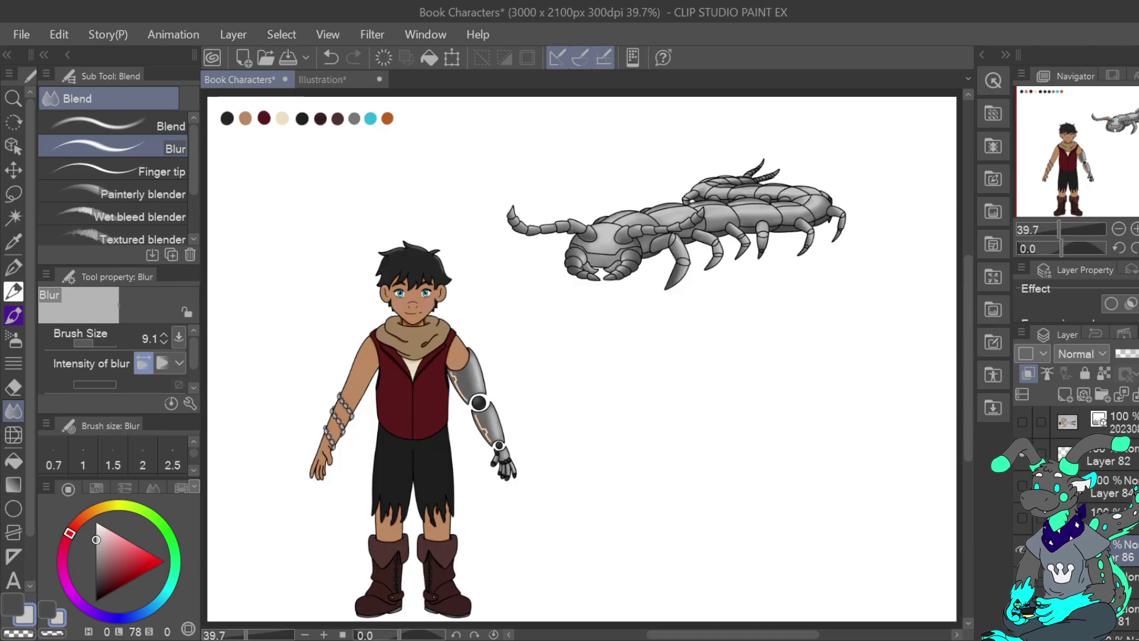
left_click(1021, 486)
left_click(1022, 517)
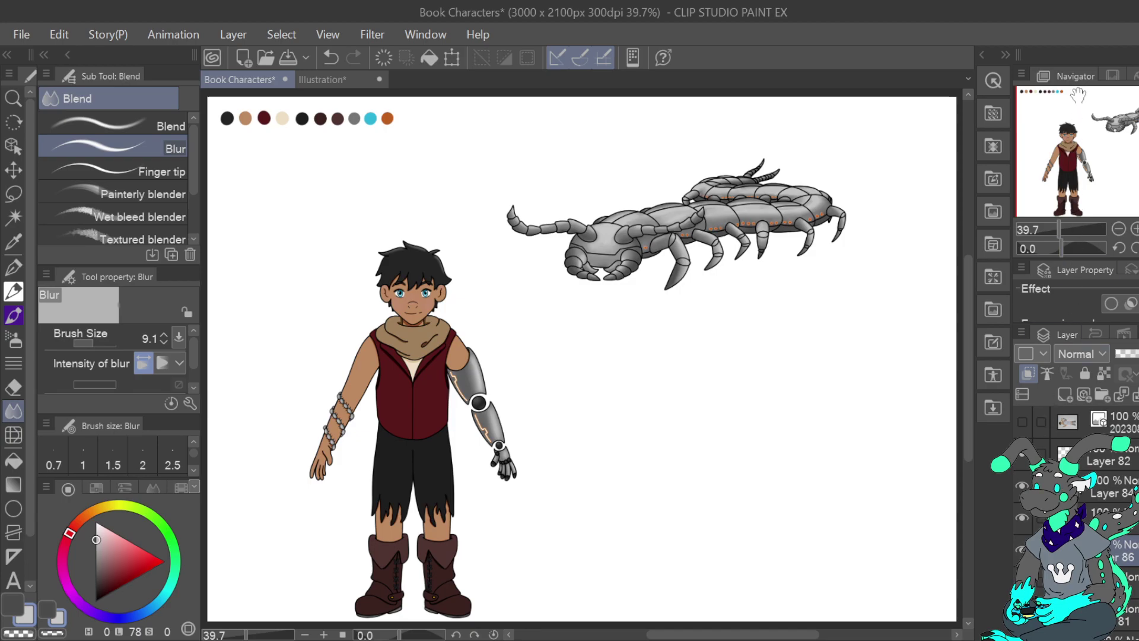
Examine the creature's shading from head to rear together with the orange side dots.
left_click(1135, 229)
left_click(1135, 229)
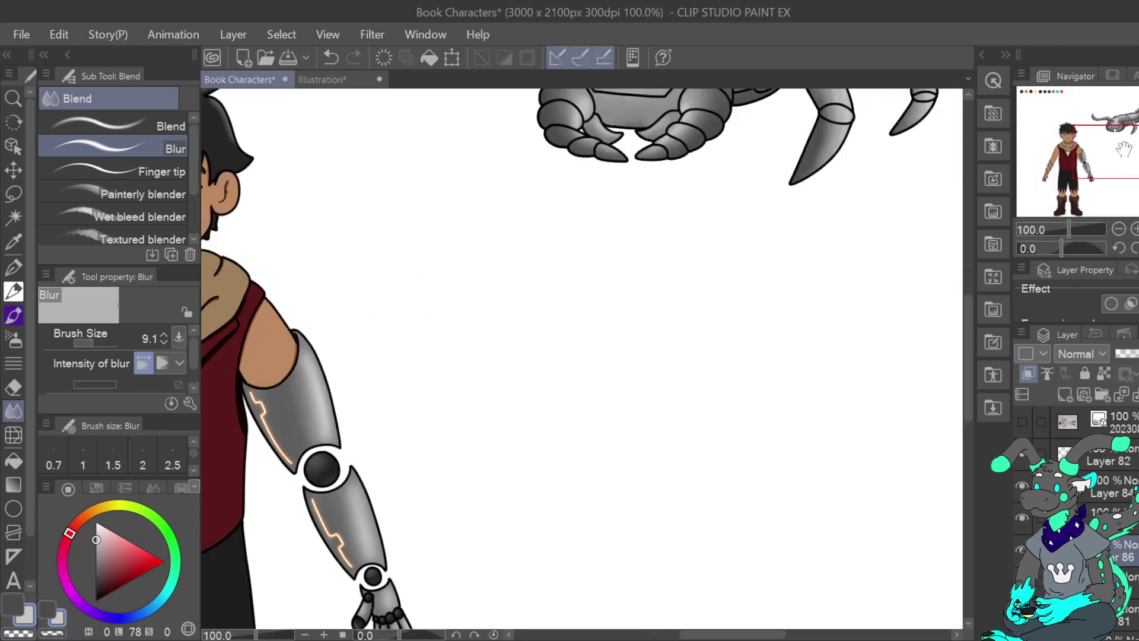
left_click_drag(1124, 149, 1138, 124)
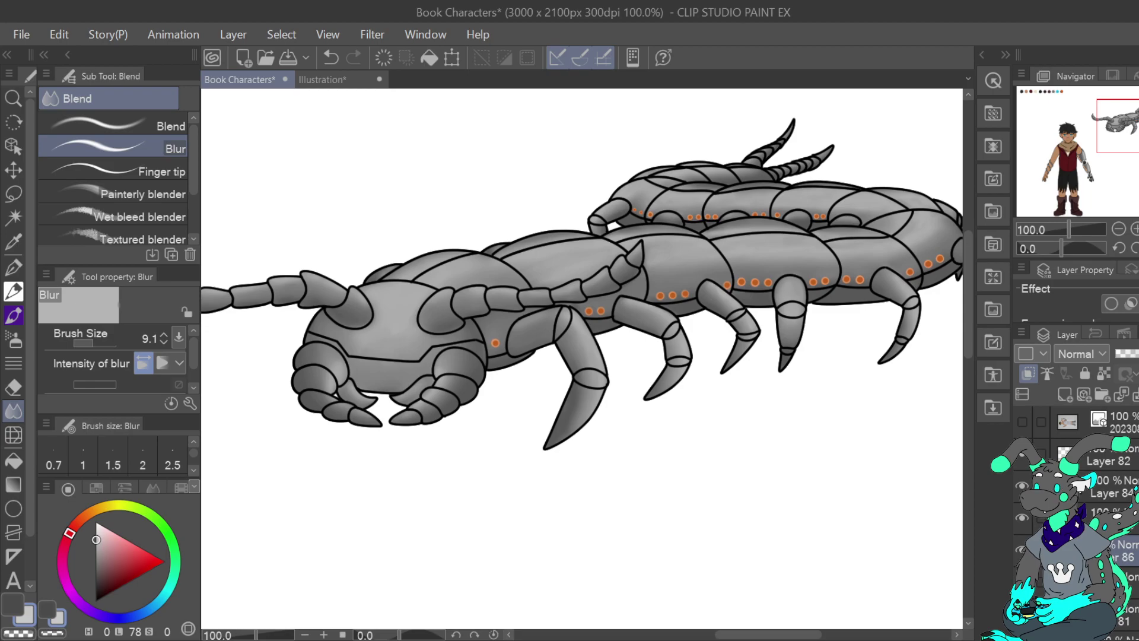
left_click_drag(653, 284, 546, 303)
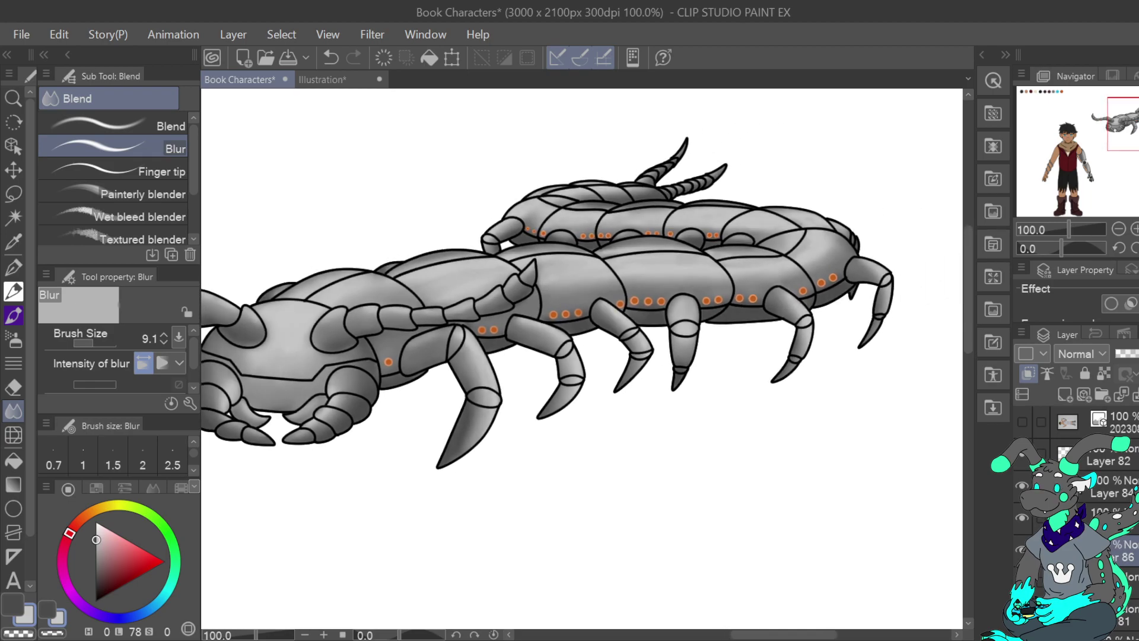
scroll(581, 356, "left", 8)
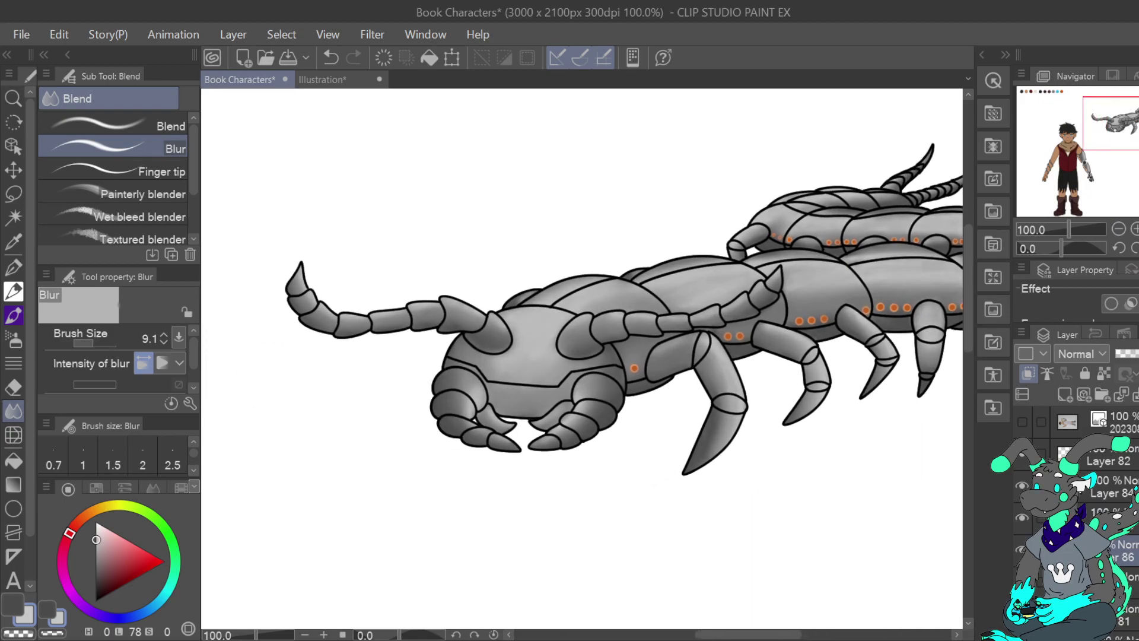
left_click(1130, 127)
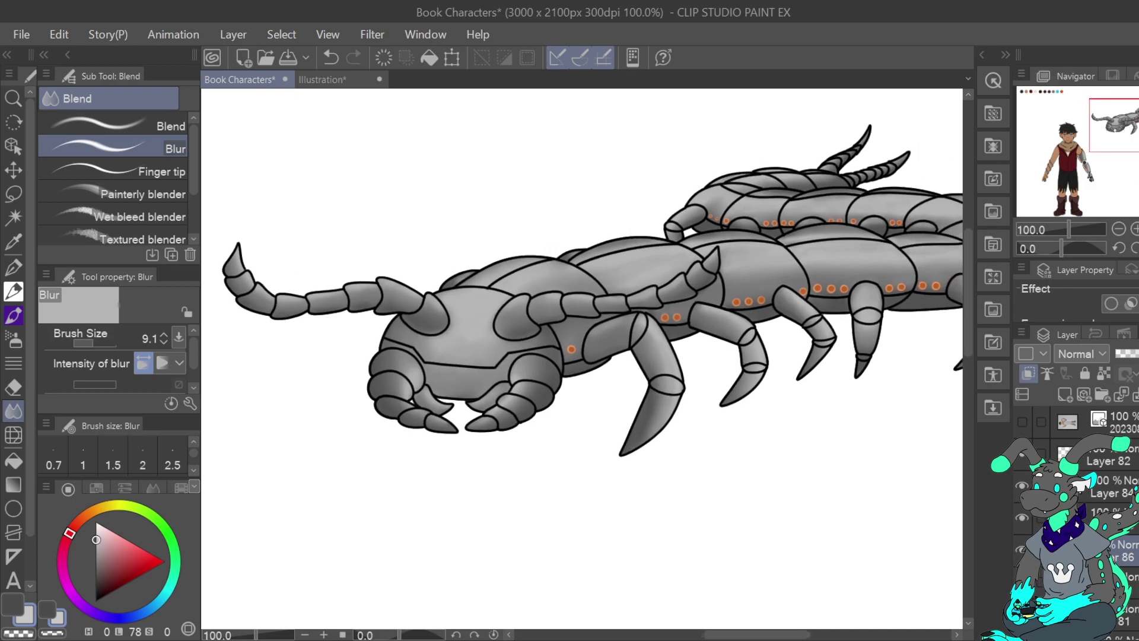
mouse_move(1136, 140)
left_mouse_down()
mouse_move(1118, 137)
mouse_move(1131, 139)
left_mouse_up()
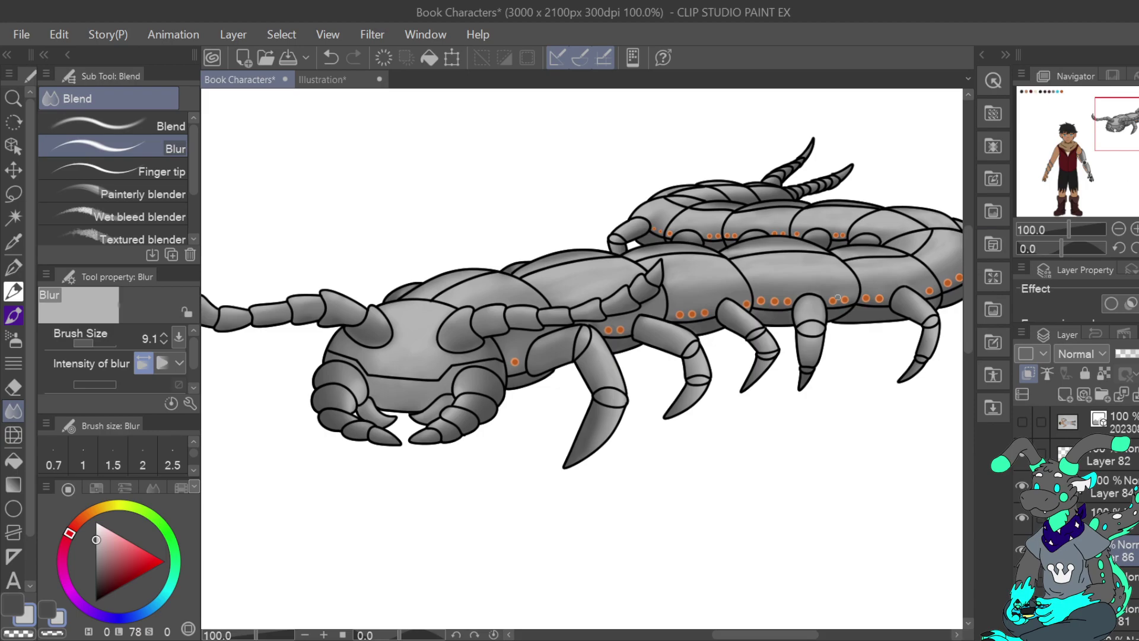
Sample a near-black grey from the mechanical arm's elbow joint and add a new layer for the creature's leg joints.
left_click_drag(1119, 123, 1082, 171)
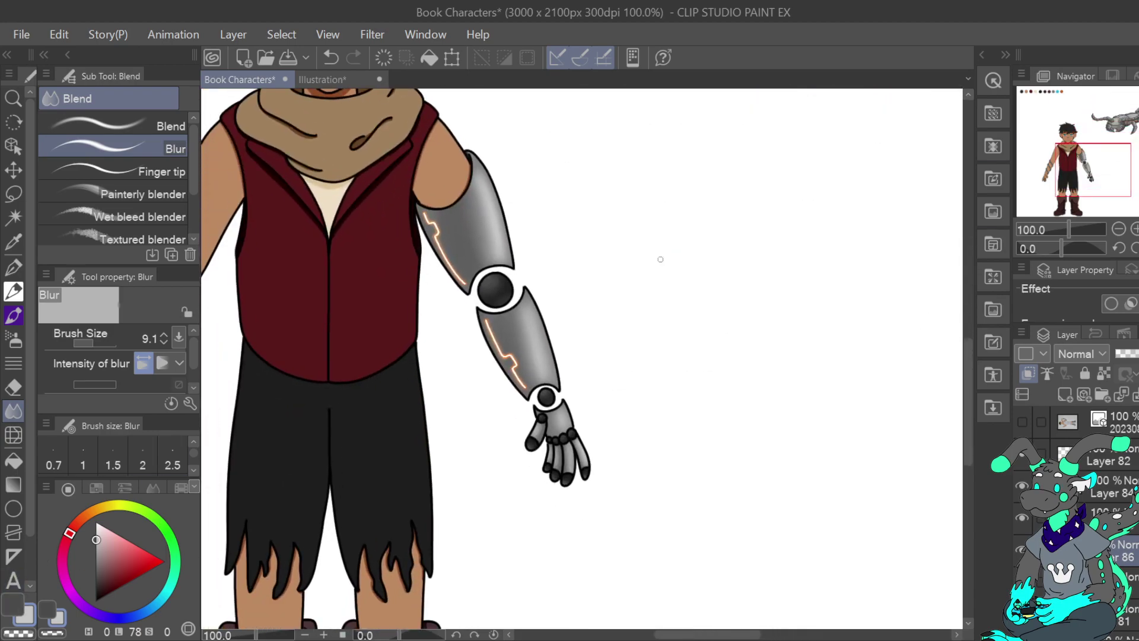
key("i")
left_click(498, 286)
left_click_drag(500, 286, 498, 286)
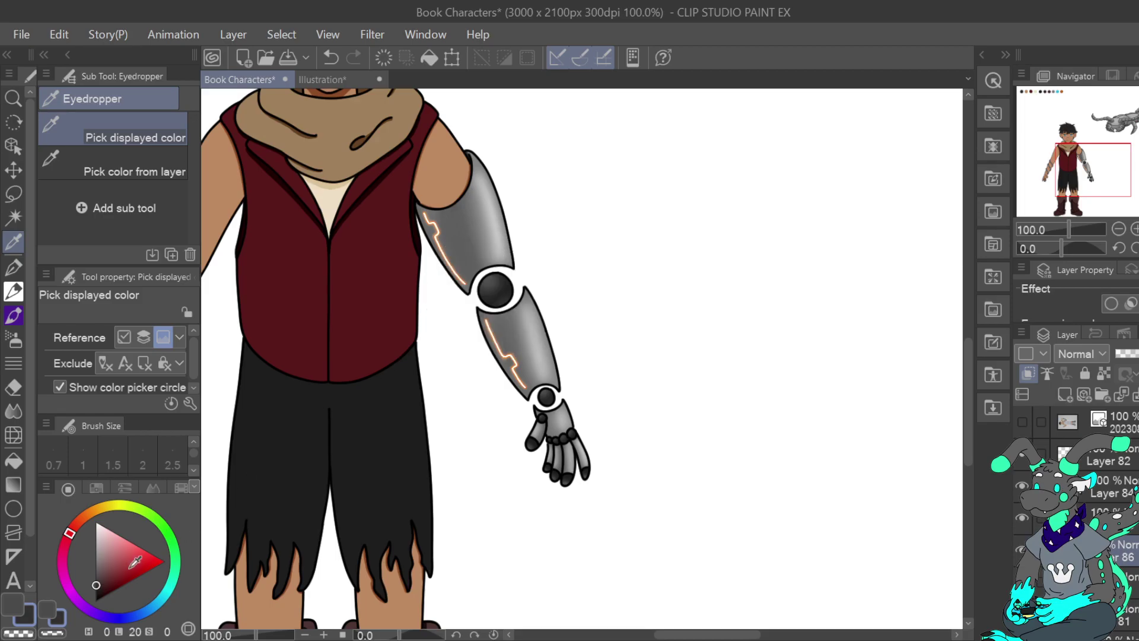
mouse_move(1119, 136)
left_mouse_down()
mouse_move(1046, 97)
mouse_move(1137, 127)
left_mouse_up()
left_click(557, 220)
left_click(1135, 229)
left_click(1135, 229)
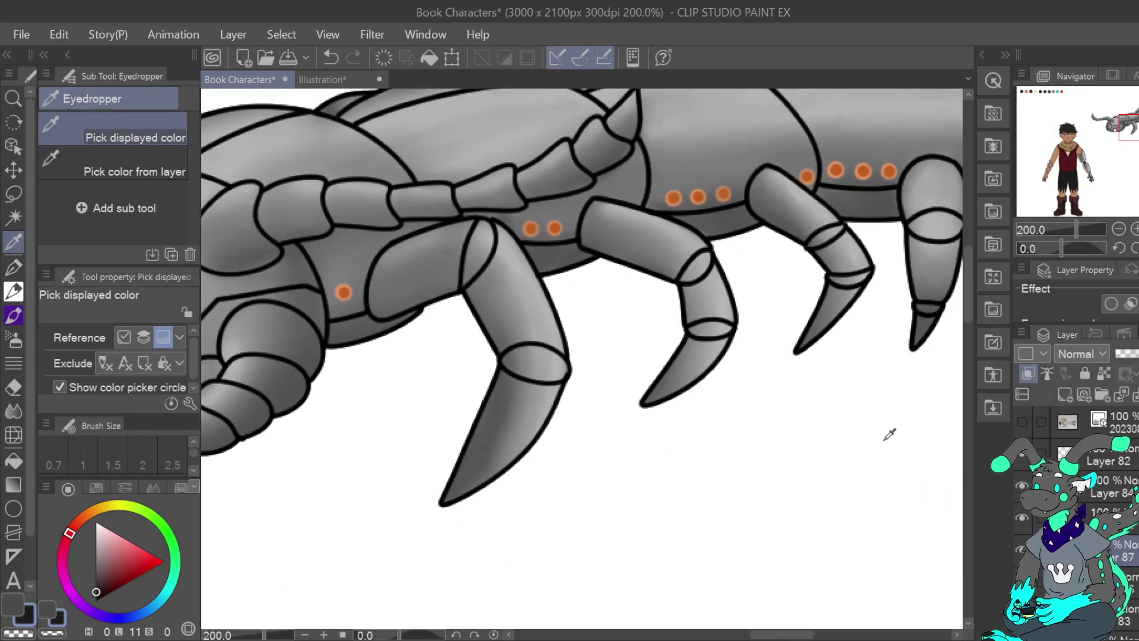
Fill both joints of the first and second near legs in near-black with the Turnip pen at size 10.
left_click(14, 267)
mouse_move(525, 350)
left_mouse_down()
mouse_move(564, 374)
mouse_move(558, 358)
mouse_move(533, 360)
mouse_move(567, 356)
left_mouse_up()
mouse_move(465, 282)
left_mouse_down()
mouse_move(482, 224)
mouse_move(471, 269)
mouse_move(489, 231)
left_mouse_up()
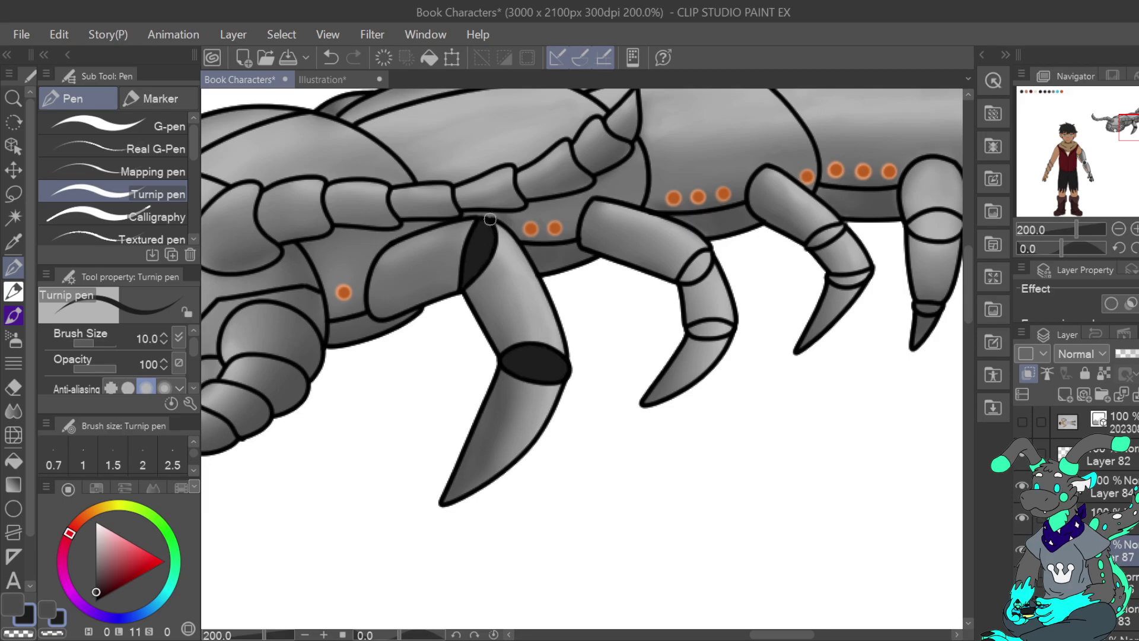
left_click_drag(684, 277, 707, 257)
mouse_move(715, 325)
left_mouse_down()
mouse_move(703, 327)
mouse_move(733, 325)
left_mouse_up()
Undo the oversized joint stroke, reduce the brush size to 6, and fill both joints of the third near leg.
left_click_drag(1129, 134, 1138, 132)
mouse_move(646, 283)
left_mouse_down()
mouse_move(680, 260)
mouse_move(665, 272)
left_mouse_up()
left_click(331, 57)
left_click(164, 343)
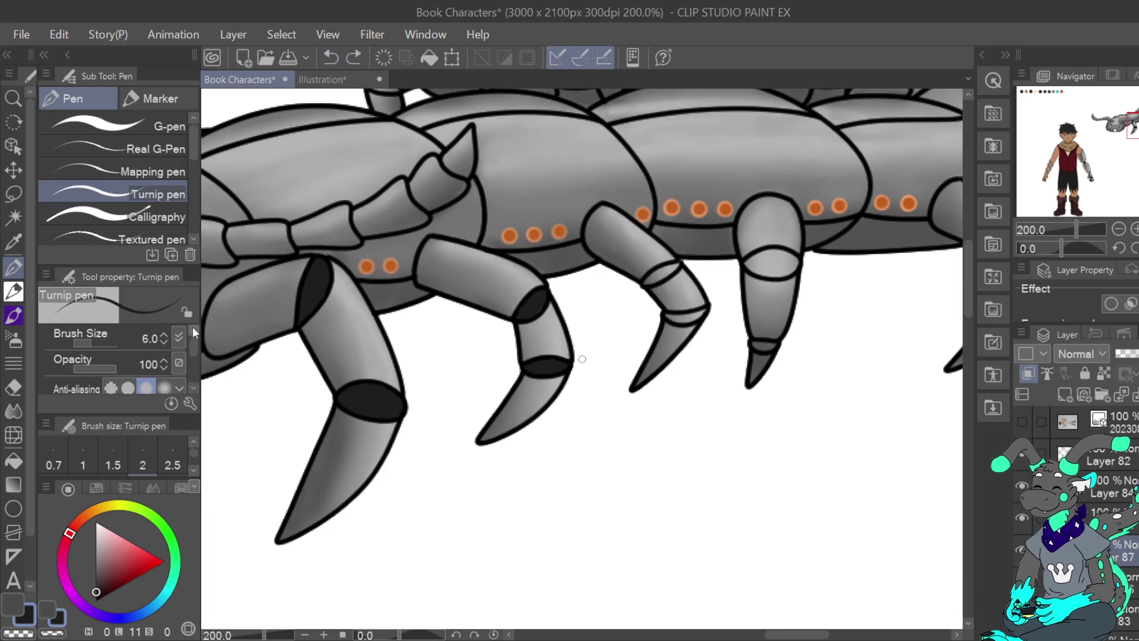
left_click_drag(645, 284, 673, 268)
scroll(124, 348, "down", 3)
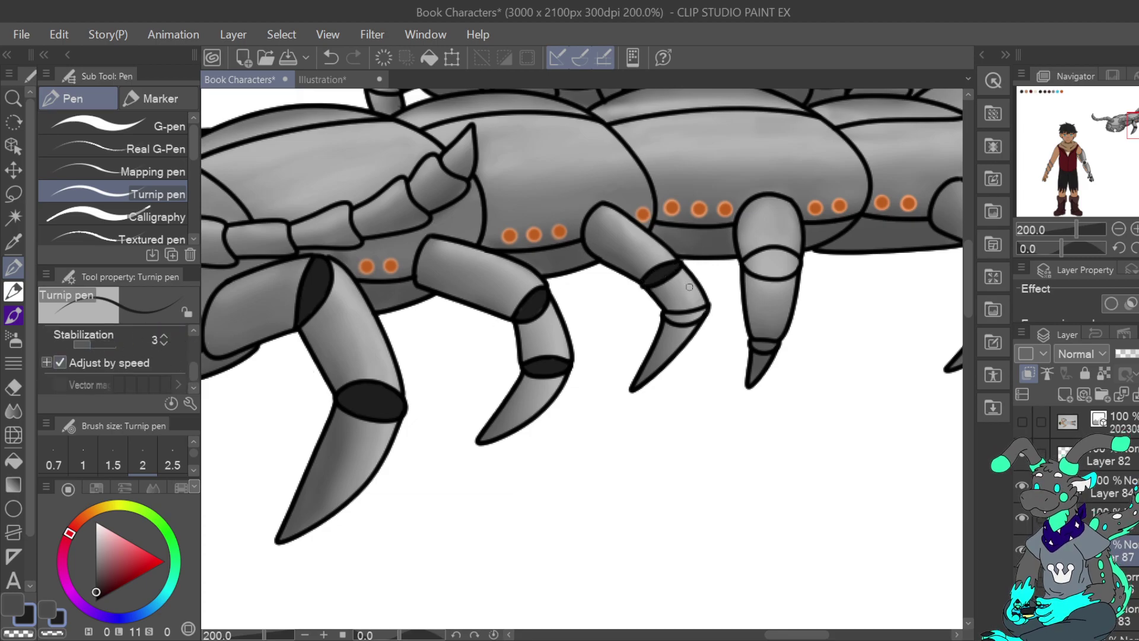
left_click_drag(678, 319, 701, 314)
Fill the upper and lower joints of the fourth and fifth near legs in near-black.
left_click_drag(755, 344, 776, 347)
mouse_move(762, 258)
left_mouse_down()
mouse_move(753, 261)
mouse_move(779, 255)
mouse_move(761, 273)
mouse_move(800, 261)
mouse_move(765, 253)
left_mouse_up()
left_click_drag(1130, 132, 1138, 131)
mouse_move(781, 257)
left_mouse_down()
mouse_move(766, 263)
mouse_move(792, 254)
mouse_move(767, 270)
left_mouse_up()
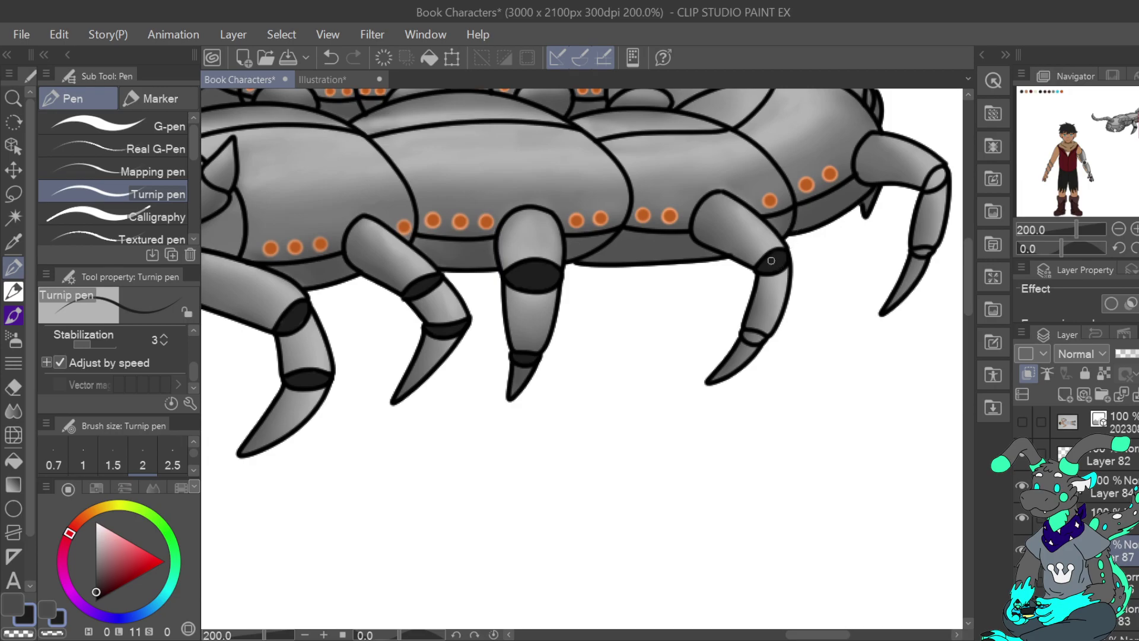
left_click_drag(752, 336, 765, 340)
Fill the joints of the rearmost near leg and the joint of the far row's front leg in near-black.
left_click_drag(929, 171, 947, 177)
mouse_move(1133, 123)
left_mouse_down()
mouse_move(1138, 114)
mouse_move(1129, 130)
mouse_move(1126, 116)
left_mouse_up()
left_click_drag(474, 359, 498, 368)
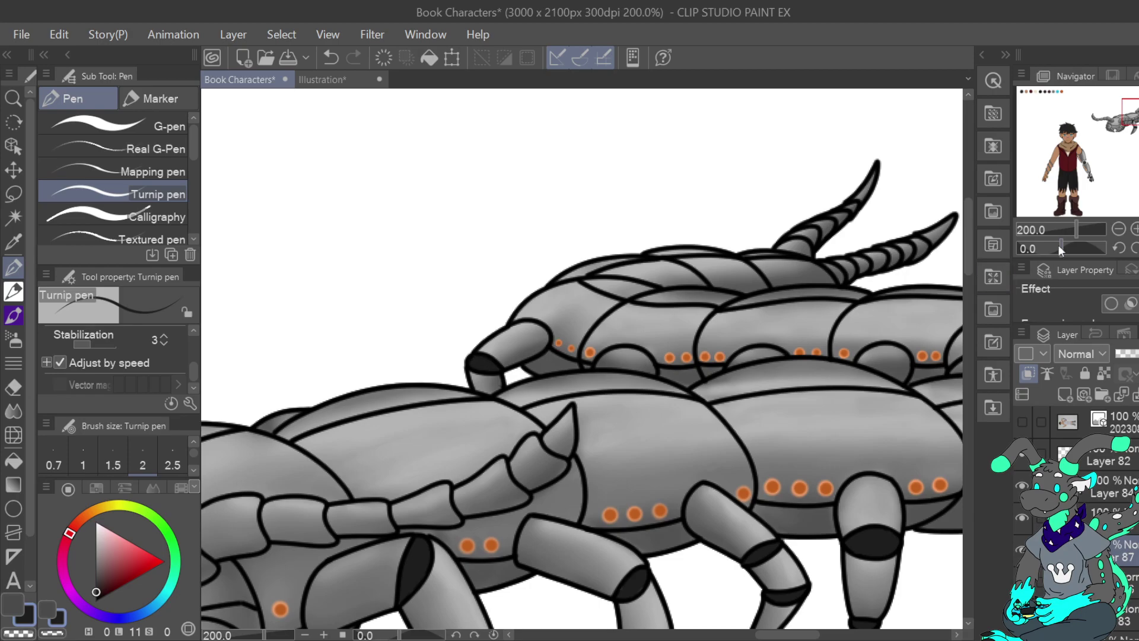
left_click_drag(1134, 112, 1138, 113)
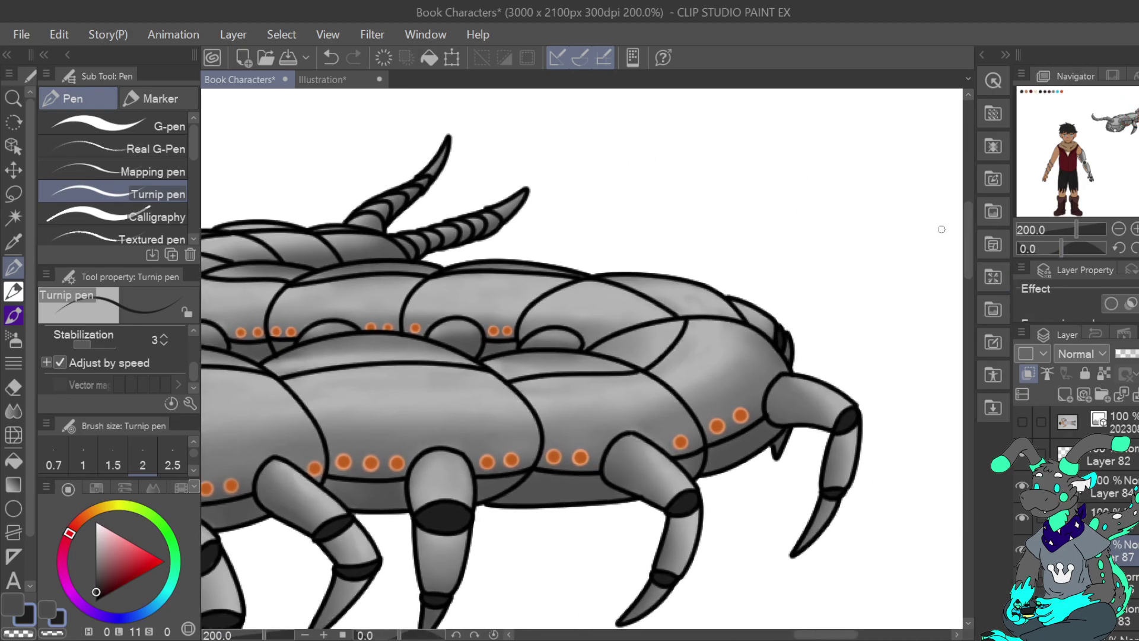
mouse_move(1138, 112)
left_mouse_down()
mouse_move(1135, 131)
mouse_move(1119, 123)
left_mouse_up()
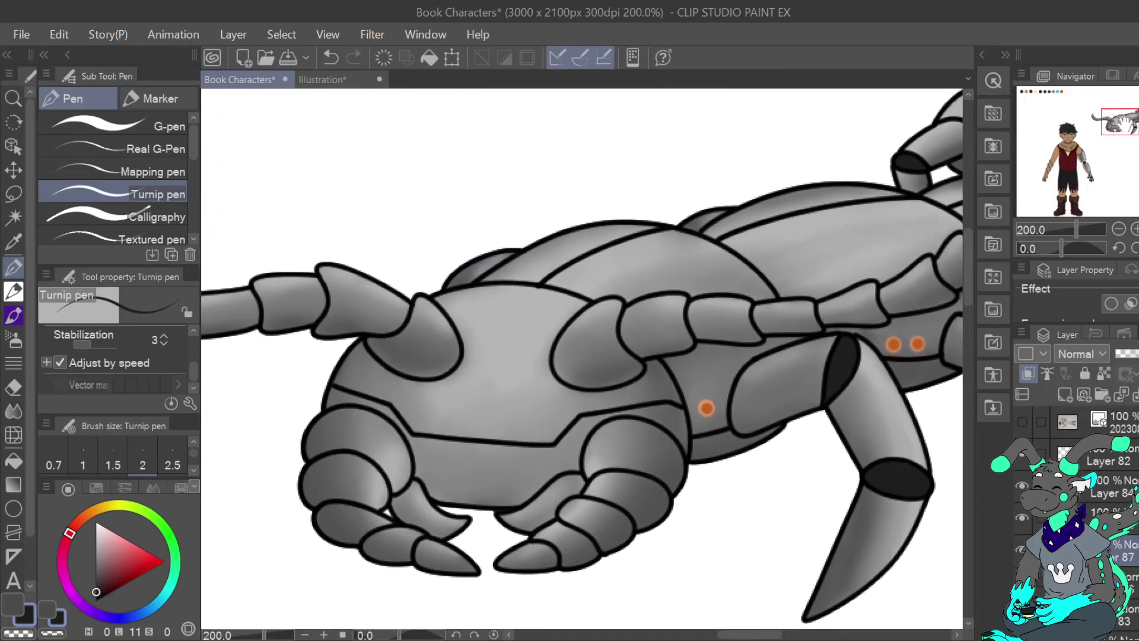
Choose a mid grey and add a new layer clipped to the layer below with Multiply blending.
key("ctrl+0")
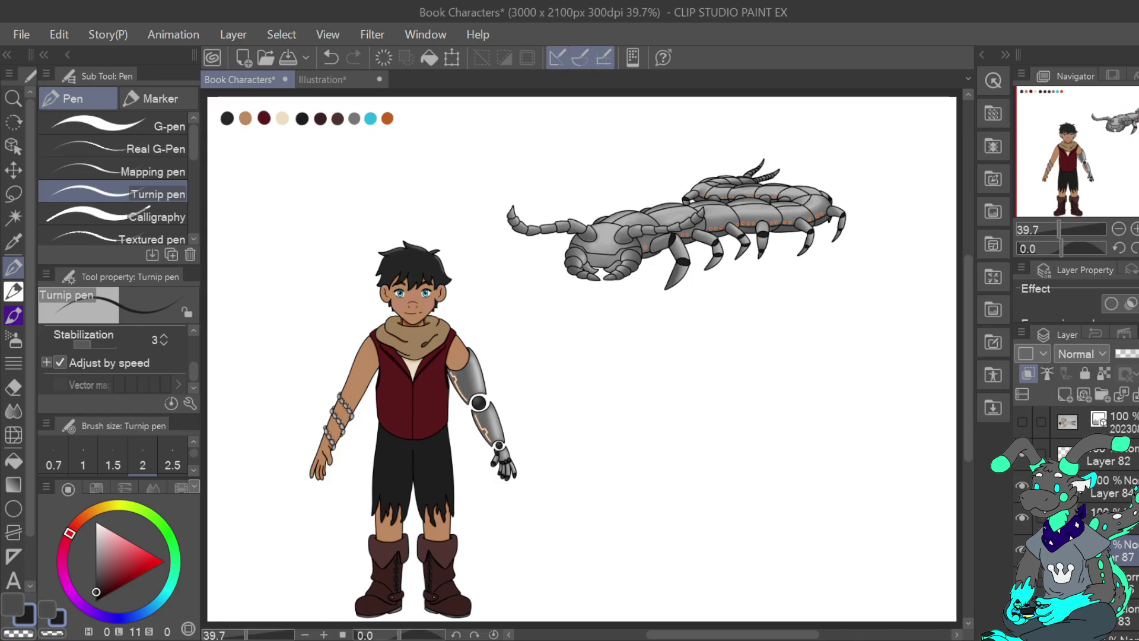
left_click(1134, 229)
left_click(1134, 229)
left_click(1134, 229)
left_click(1134, 229)
left_click_drag(1113, 152, 1125, 123)
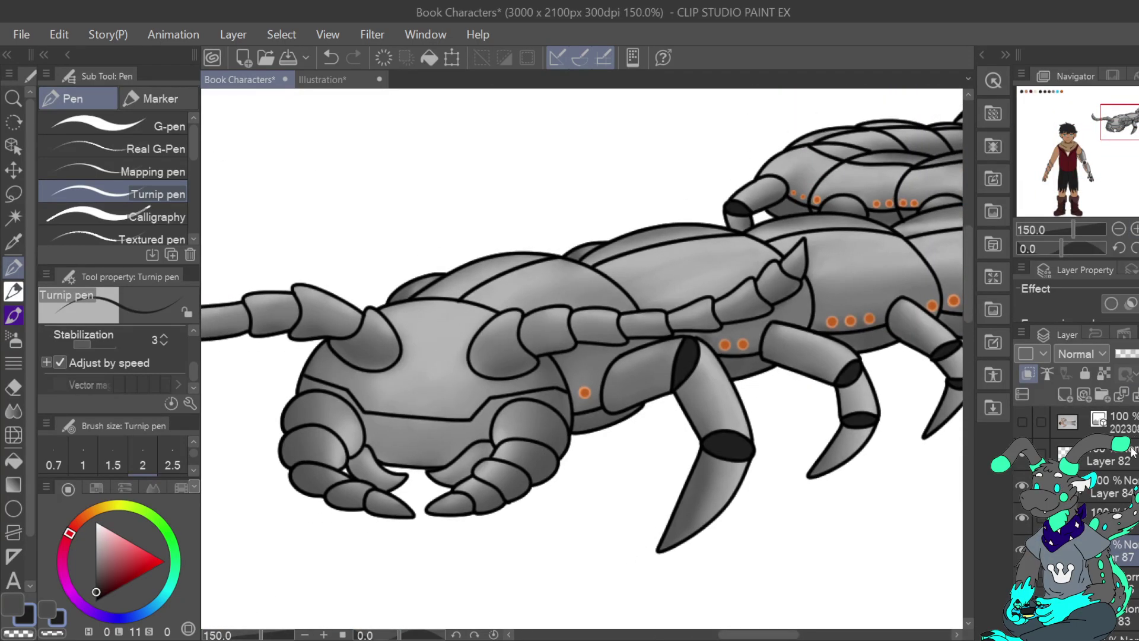
left_click_drag(101, 587, 95, 552)
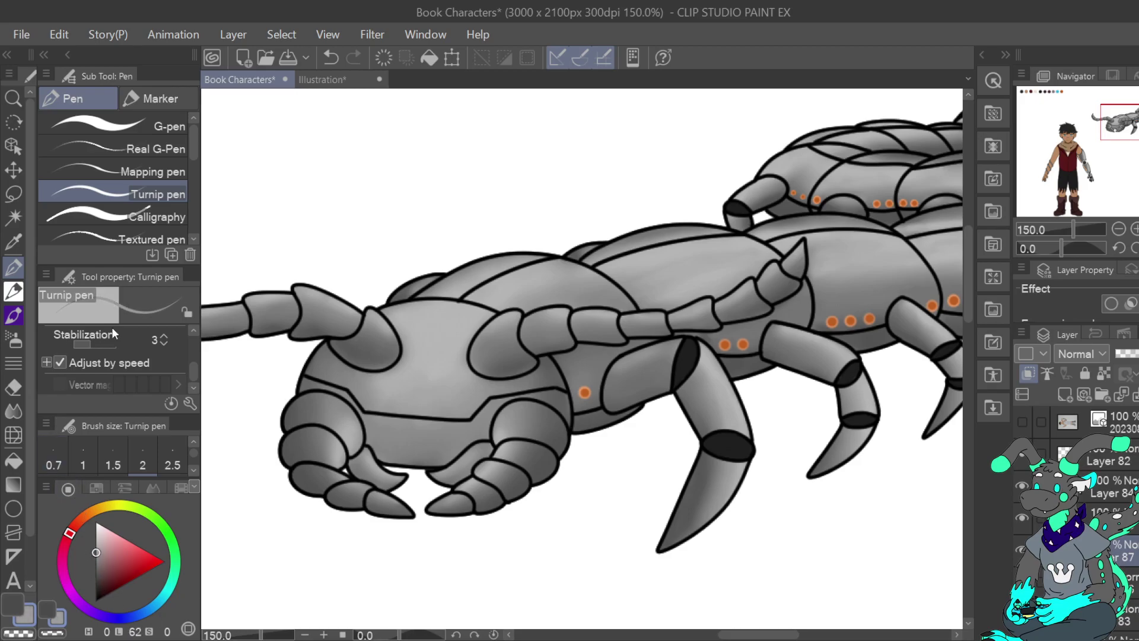
left_click(1065, 394)
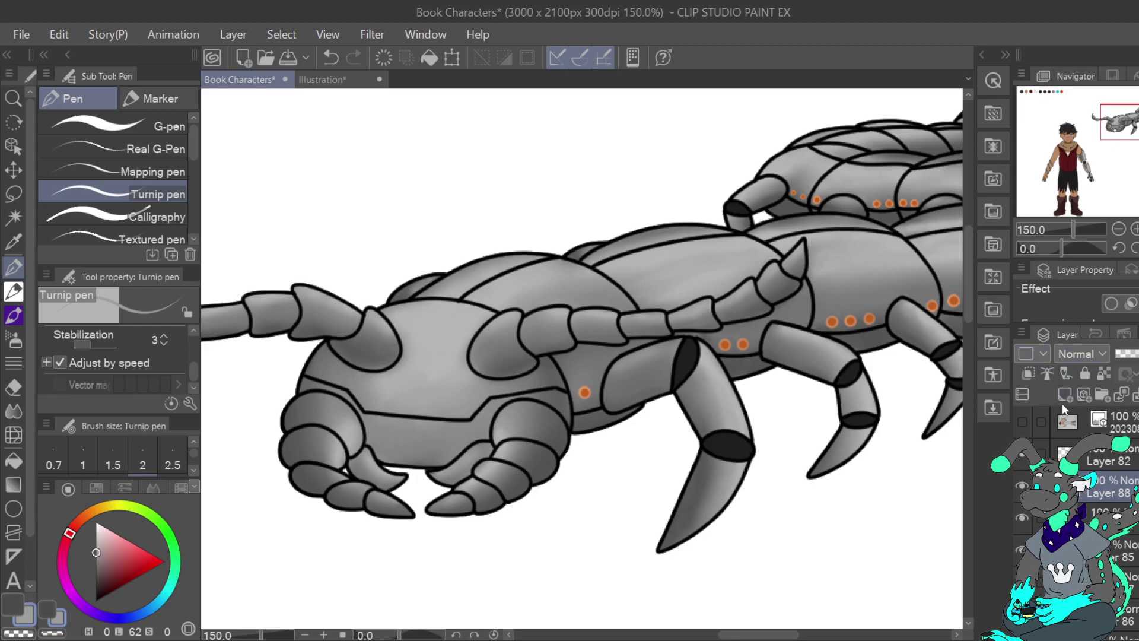
left_click(1029, 372)
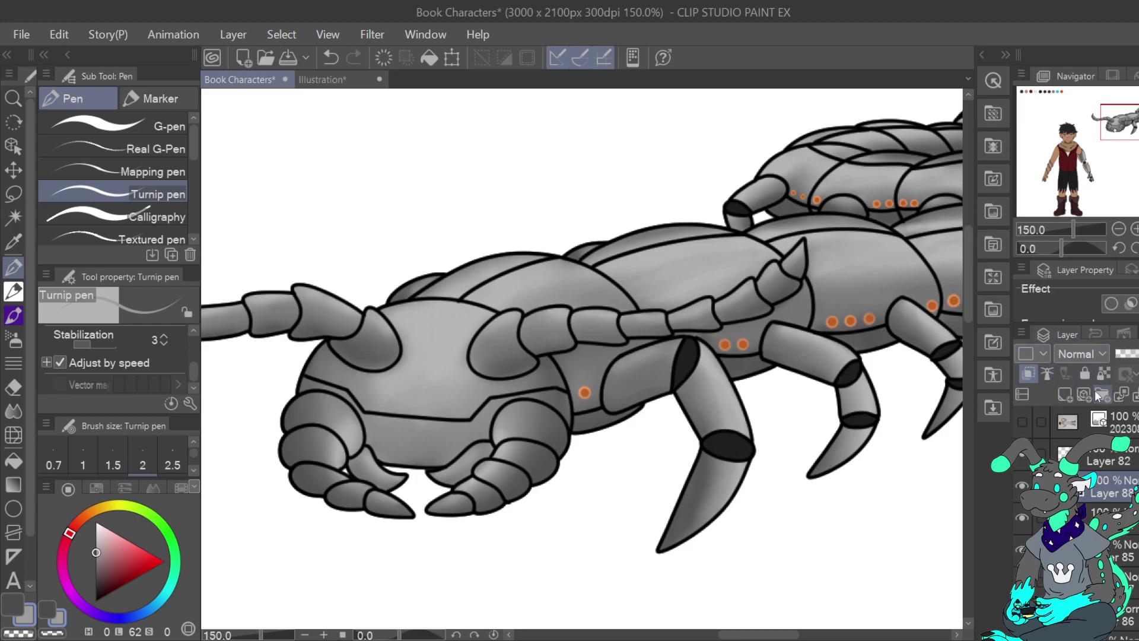
left_click(1105, 47)
Paint grey shadow along the underside of the front near body segments with brush size 18.9.
scroll(95, 345, "up", 3)
left_click_drag(87, 347, 96, 346)
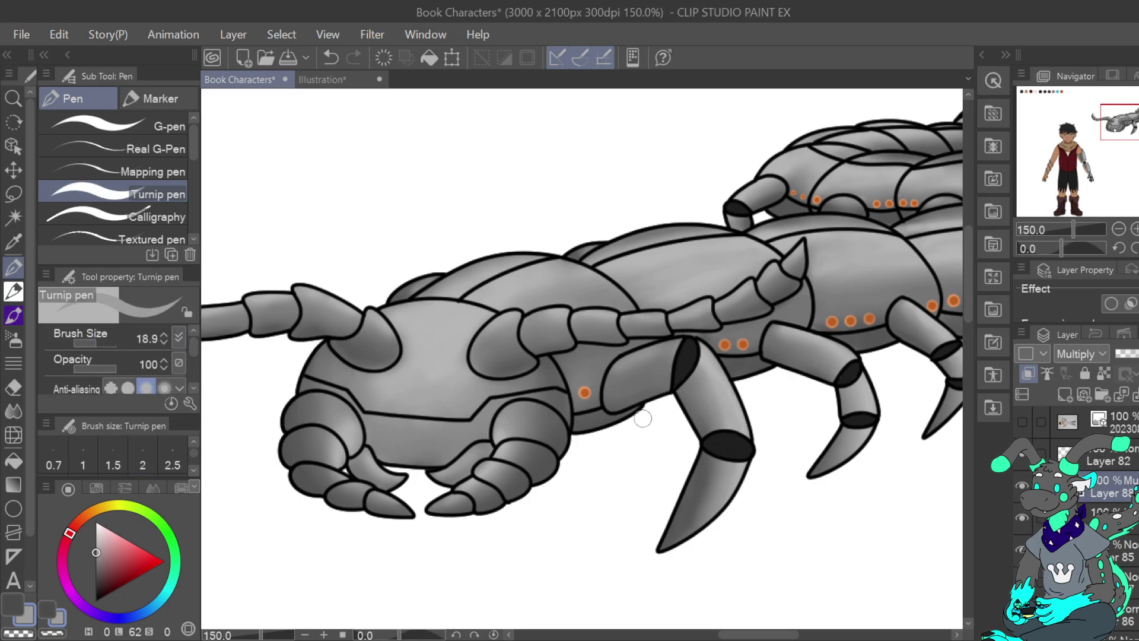
left_click_drag(588, 422, 659, 397)
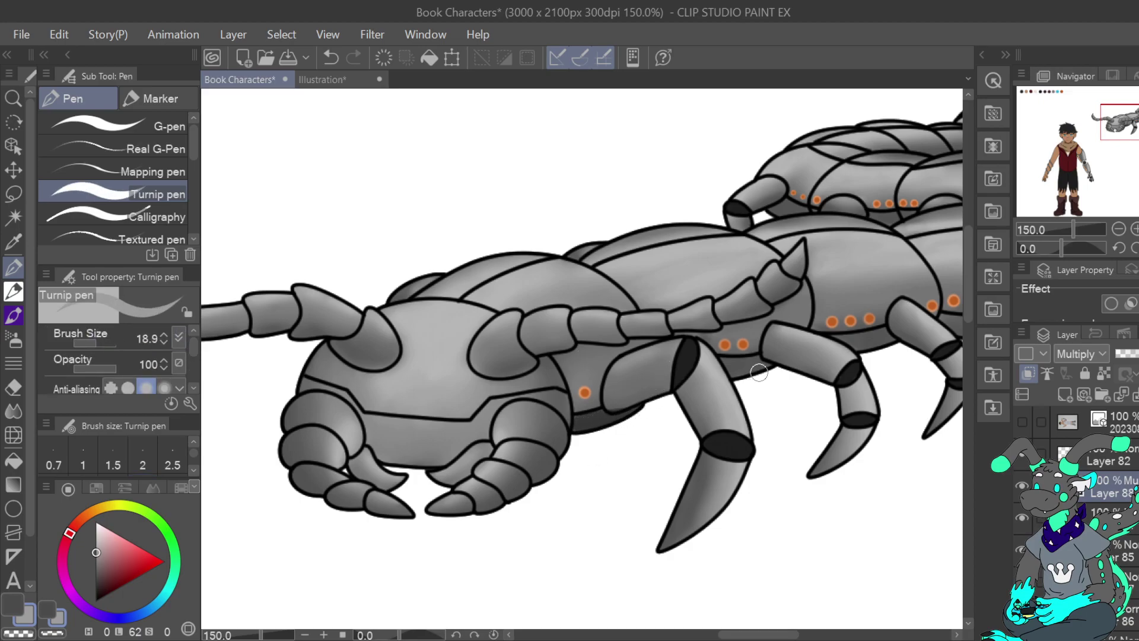
left_click_drag(731, 363, 771, 365)
left_click_drag(841, 339, 892, 341)
Continue the grey shadow along the underside of the middle and rear near segments and onto the body's rear bend.
left_click_drag(1125, 120, 1138, 121)
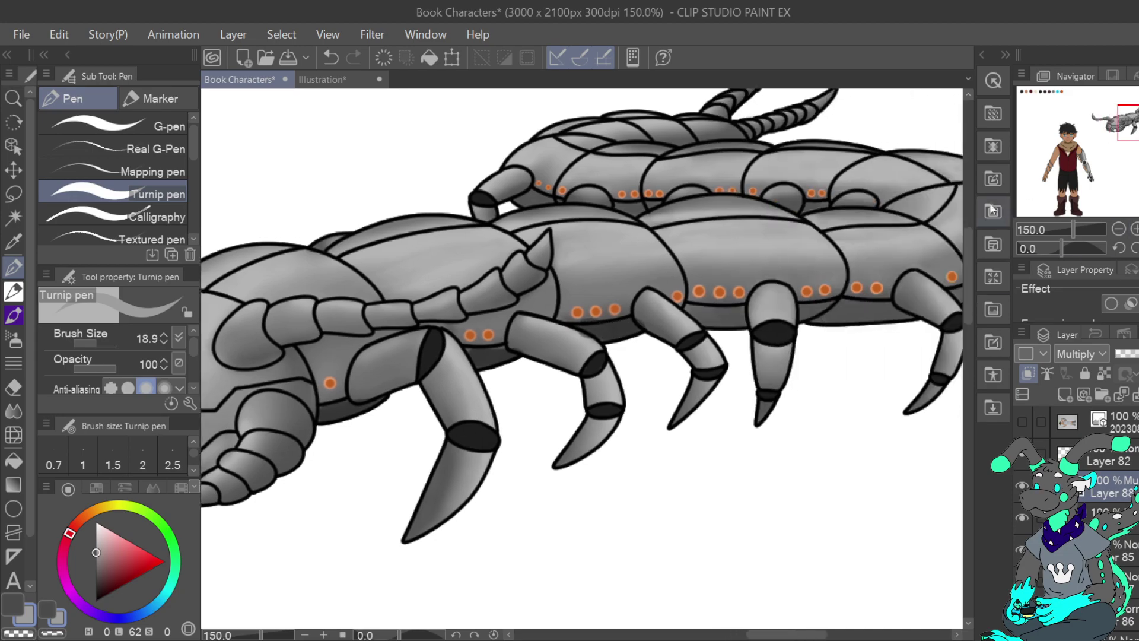
left_click_drag(701, 309, 916, 307)
left_click_drag(1118, 140, 1136, 138)
left_click_drag(673, 319, 740, 304)
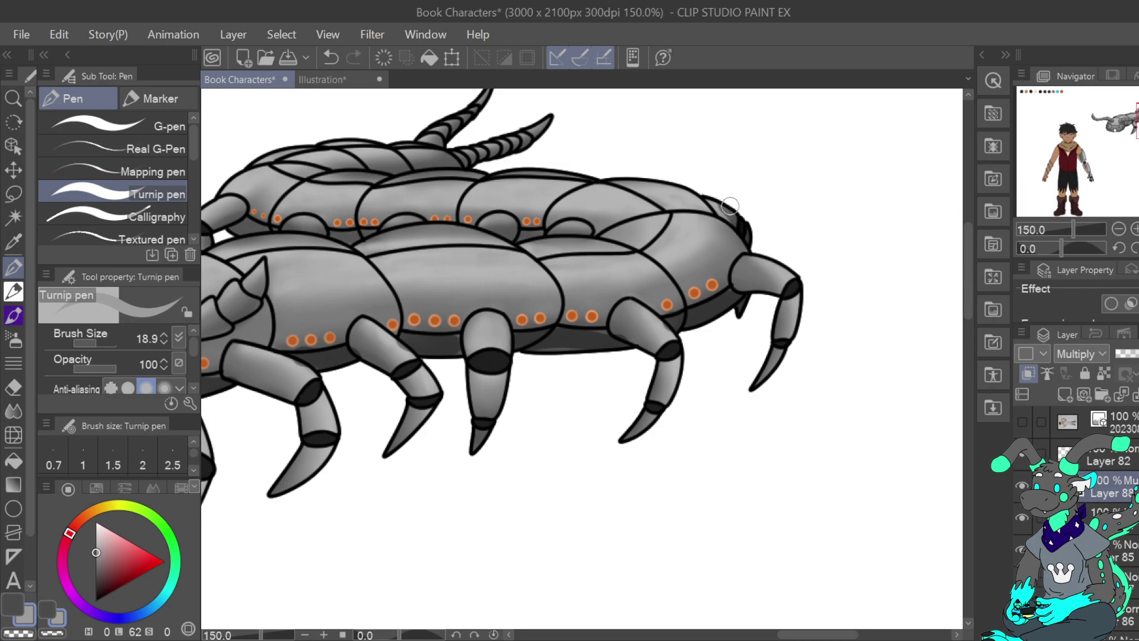
left_click_drag(1126, 122, 1097, 127)
left_click_drag(811, 279, 724, 223)
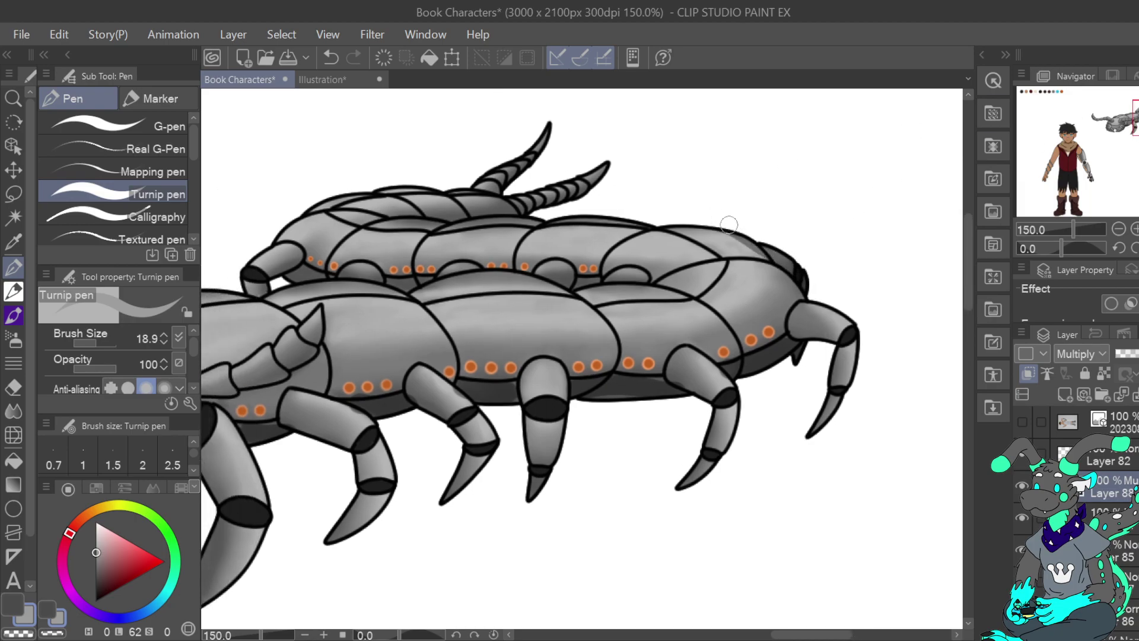
Shade the far tail segments and tail prongs in grey, trimming the excess with transparent colour.
mouse_move(516, 214)
left_mouse_down()
mouse_move(427, 214)
mouse_move(532, 208)
mouse_move(613, 171)
left_mouse_up()
mouse_move(435, 207)
left_mouse_down()
mouse_move(399, 213)
mouse_move(522, 205)
left_mouse_up()
key("c")
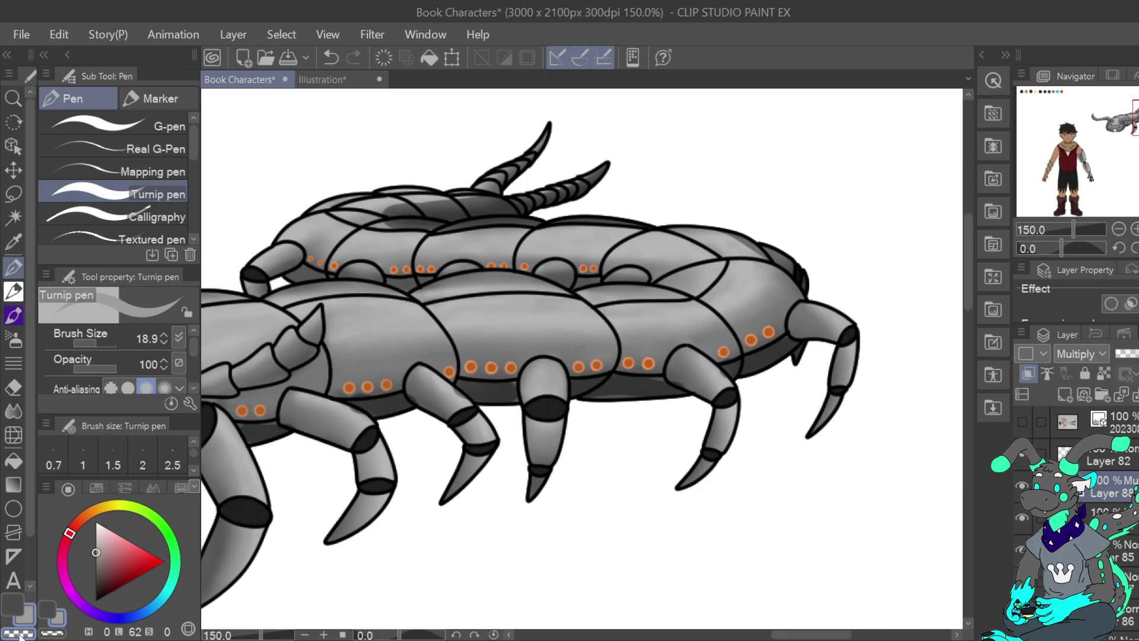
mouse_move(395, 208)
left_mouse_down()
mouse_move(507, 198)
mouse_move(607, 152)
left_mouse_up()
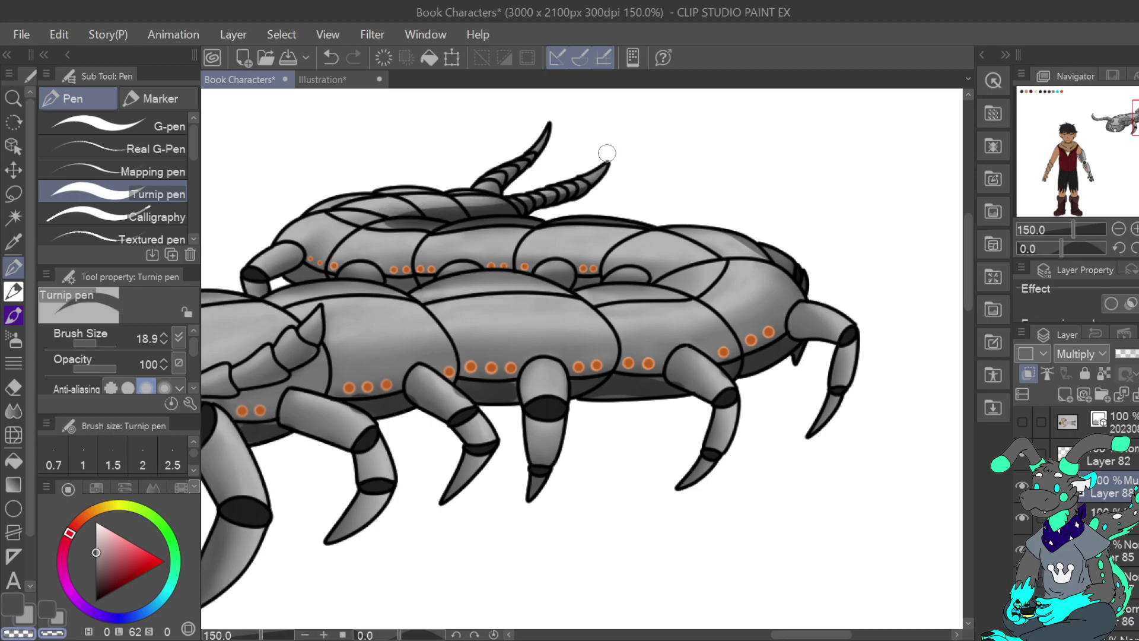
Deepen the shadow on the far tail segments with a darker grey (L 29), trimming the excess with transparent colour.
left_click(14, 604)
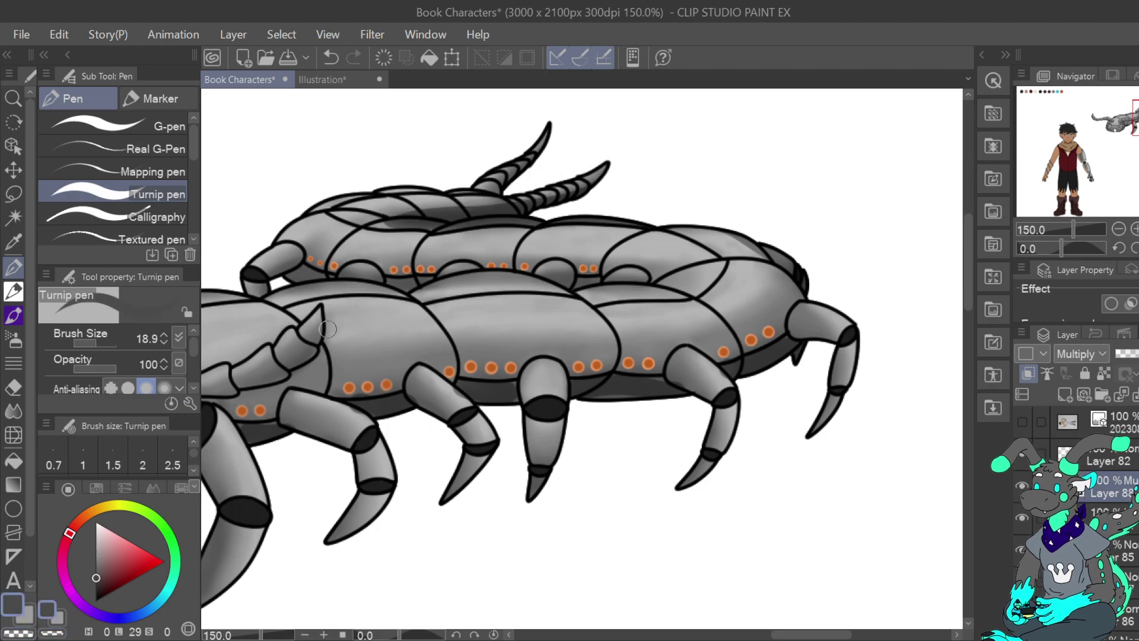
mouse_move(400, 222)
left_mouse_down()
mouse_move(529, 210)
mouse_move(602, 172)
left_mouse_up()
left_click(330, 58)
left_click(353, 58)
left_click(19, 633)
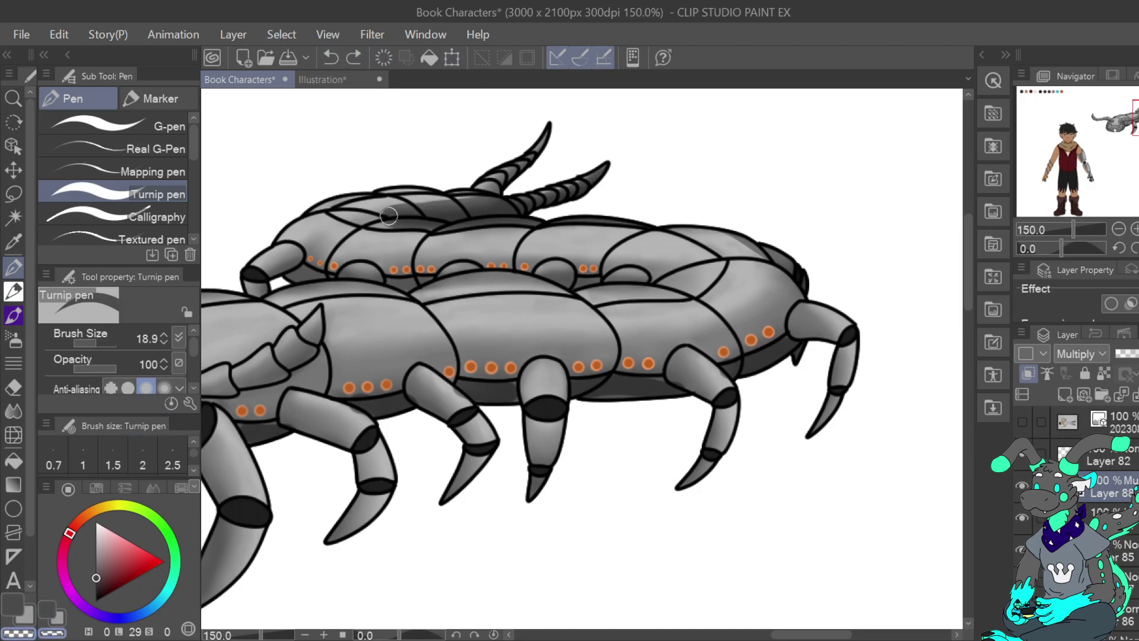
mouse_move(376, 220)
left_mouse_down()
mouse_move(396, 206)
mouse_move(493, 194)
left_mouse_up()
left_click(12, 612)
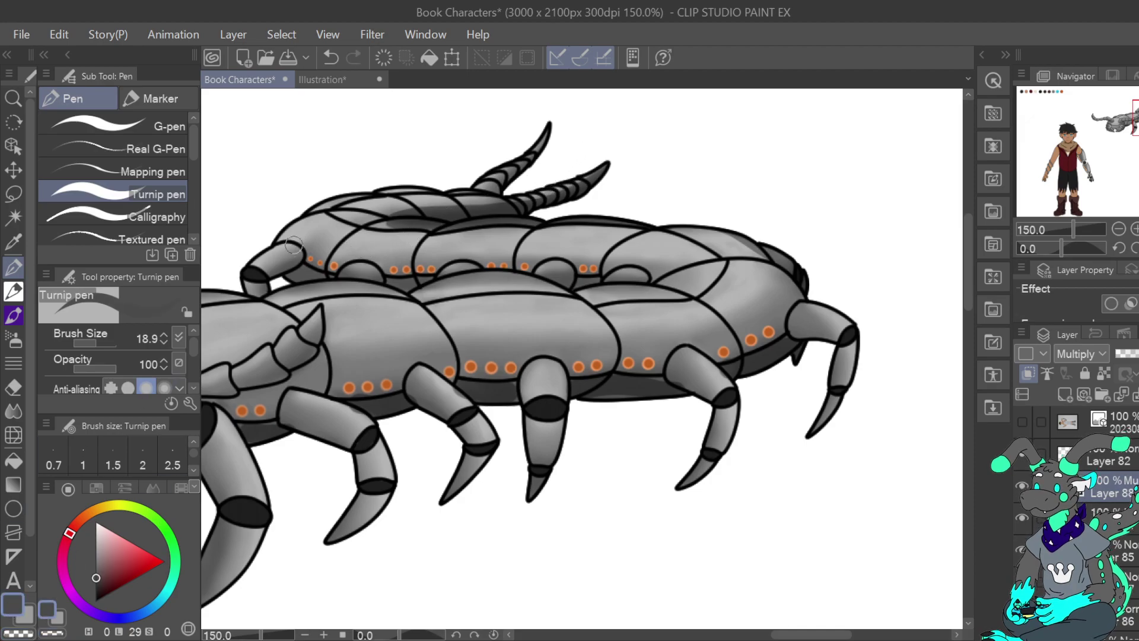
Redo the dark grey shadow along the underside of the far body segments, covering the leg stubs and side dots.
key("ctrl+z")
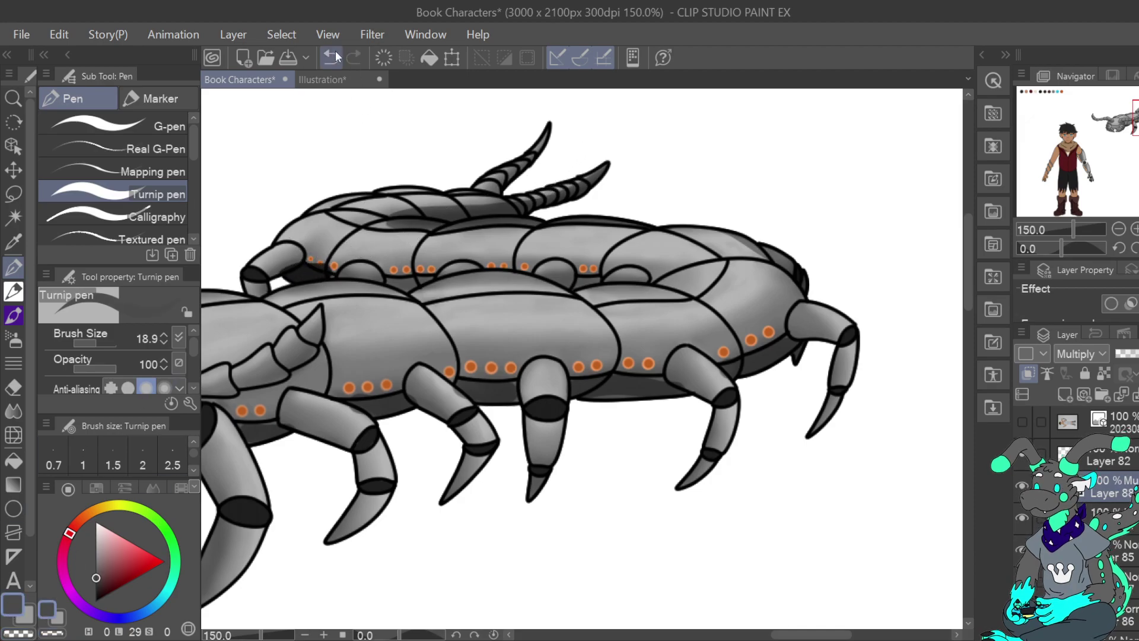
mouse_move(296, 267)
left_mouse_down()
mouse_move(283, 278)
mouse_move(359, 269)
mouse_move(419, 280)
mouse_move(432, 268)
left_mouse_up()
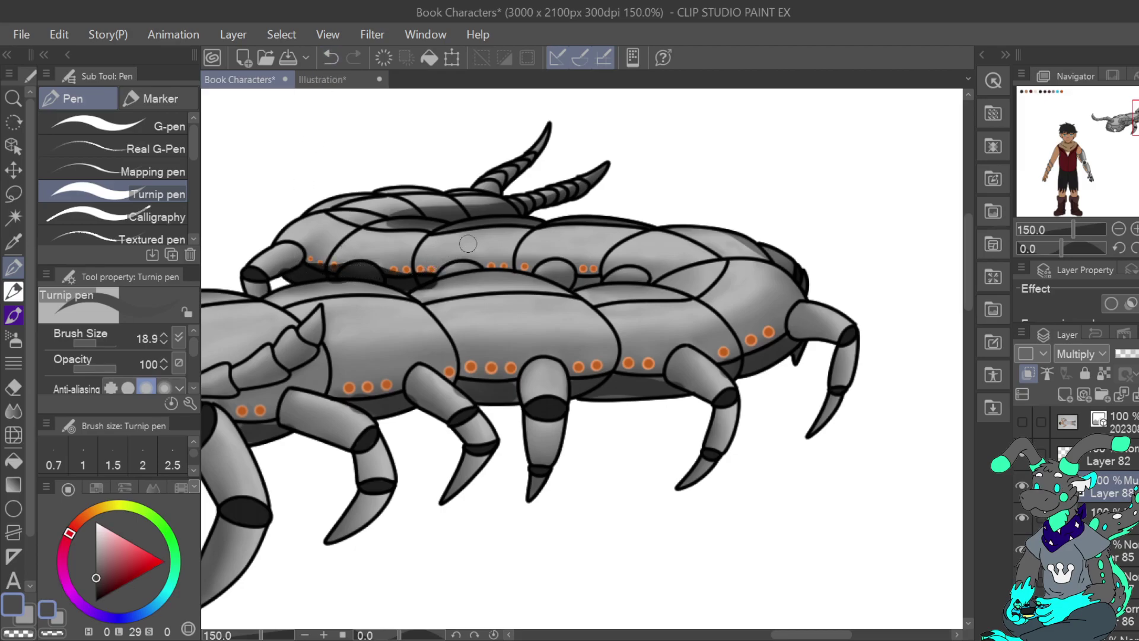
mouse_move(583, 264)
left_mouse_down()
mouse_move(587, 279)
mouse_move(424, 276)
left_mouse_up()
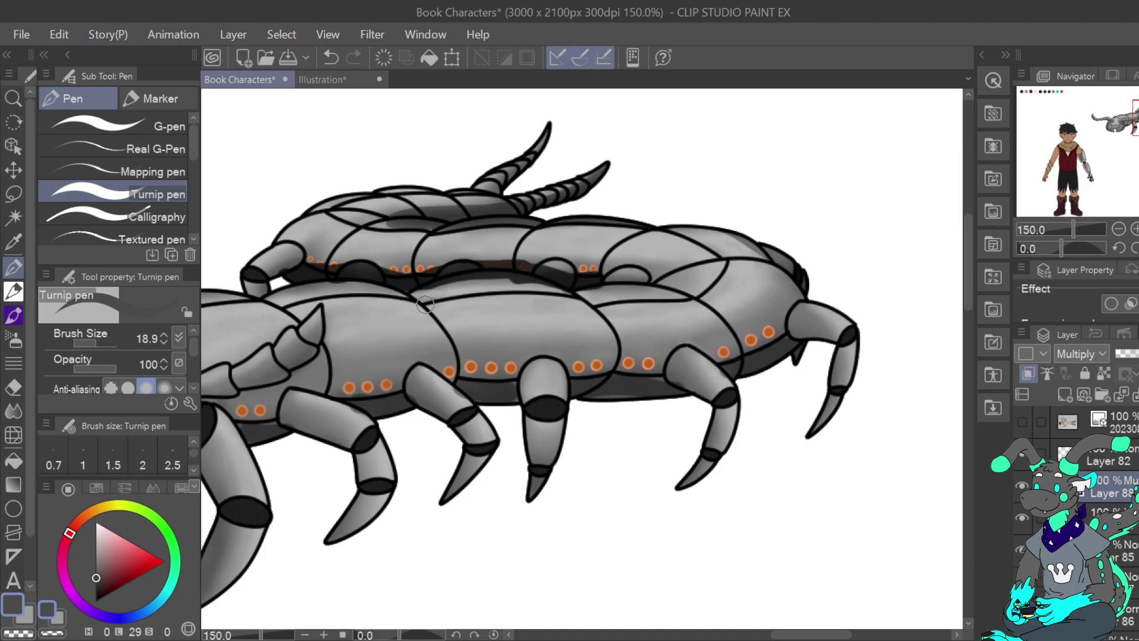
left_click_drag(340, 231, 492, 288)
left_click_drag(448, 329, 423, 334)
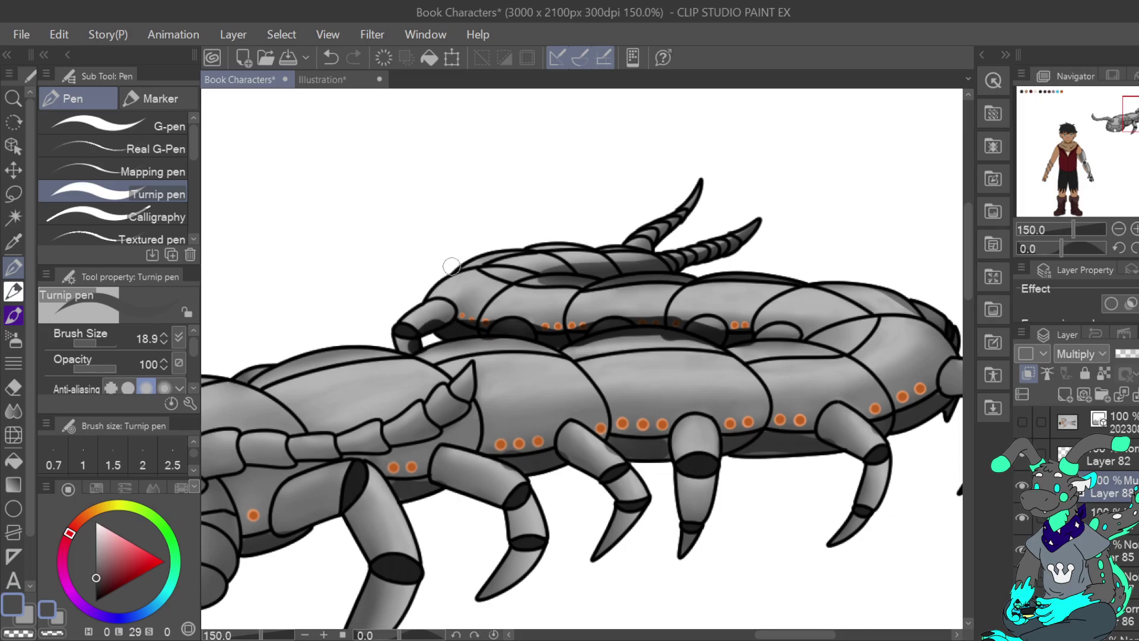
Undo the stroke along the far tail's upper edge and shade the far-side slivers of the front body segments dark grey.
left_click_drag(451, 270, 566, 243)
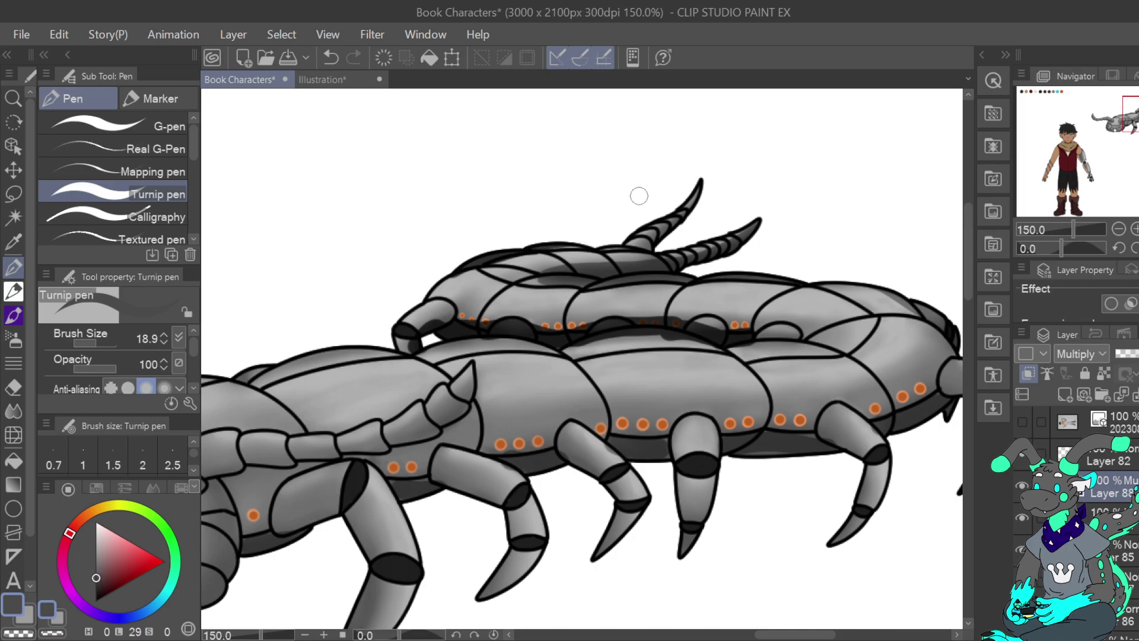
left_click(331, 57)
left_click_drag(757, 248, 1040, 154)
left_click_drag(347, 320, 406, 302)
left_click_drag(515, 283, 560, 272)
left_click_drag(1121, 119, 1107, 124)
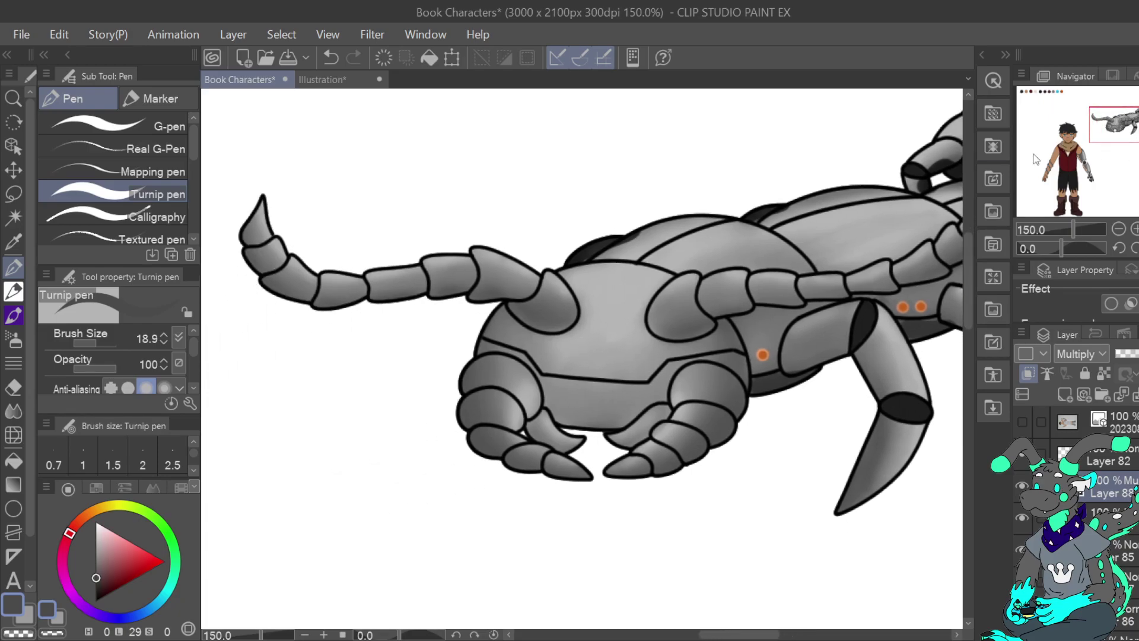
Paint dark grey shadow down both outer sides of the head and its outer pincers.
mouse_move(508, 305)
left_mouse_down()
mouse_move(476, 363)
mouse_move(476, 438)
mouse_move(486, 406)
mouse_move(479, 315)
mouse_move(490, 309)
mouse_move(497, 451)
left_mouse_up()
left_click_drag(727, 316, 730, 446)
left_click_drag(720, 320, 695, 466)
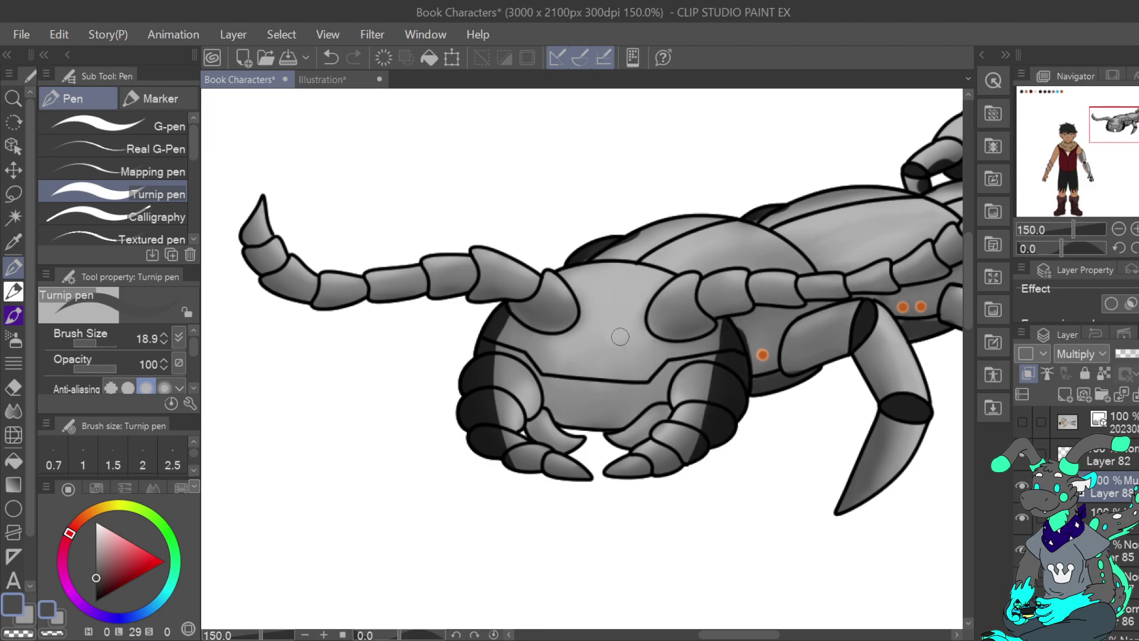
Paint dark grey shadow under both antennae, trim the overshoot at the tip, and add the antenna's cast shadow on the front body and leg.
mouse_move(247, 233)
left_mouse_down()
mouse_move(276, 289)
mouse_move(336, 304)
mouse_move(462, 293)
mouse_move(549, 322)
left_mouse_up()
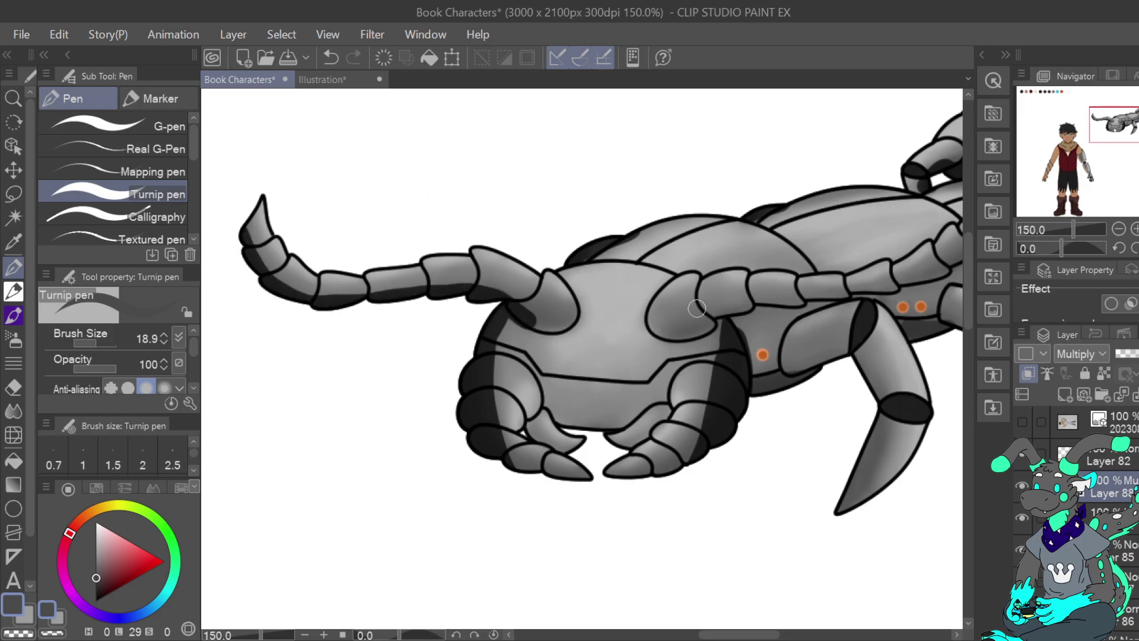
left_click_drag(1130, 118, 1135, 120)
mouse_move(600, 324)
left_mouse_down()
mouse_move(723, 286)
mouse_move(810, 276)
mouse_move(923, 217)
left_mouse_up()
left_click_drag(1110, 97, 1113, 94)
key("c")
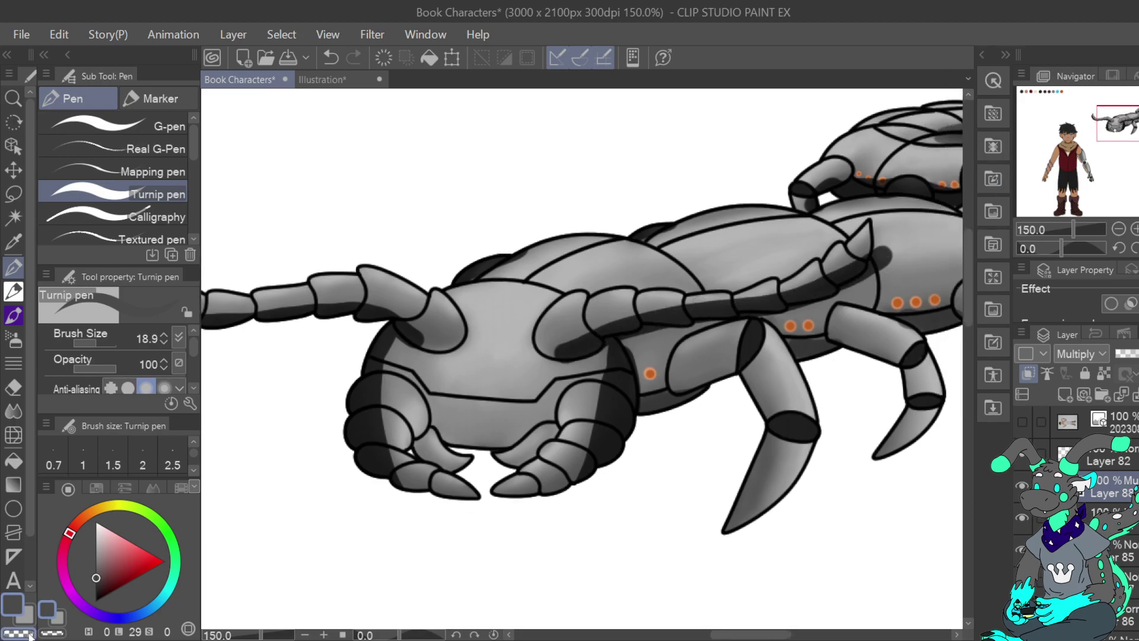
left_click_drag(849, 293, 890, 252)
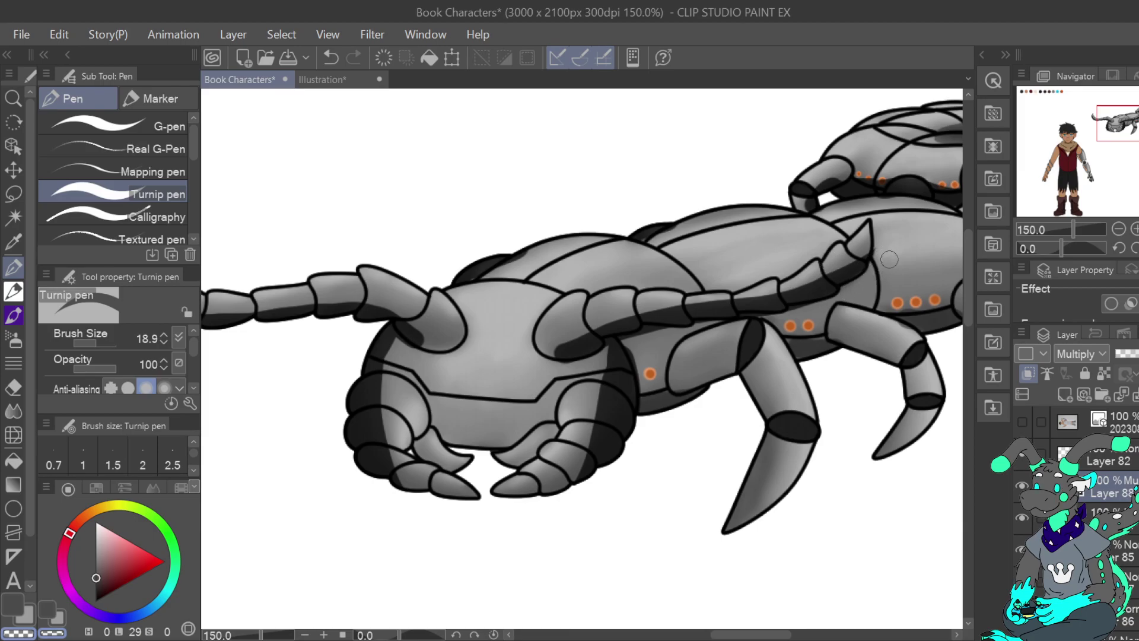
left_click(26, 614)
mouse_move(631, 336)
left_mouse_down()
mouse_move(713, 338)
mouse_move(761, 313)
left_mouse_up()
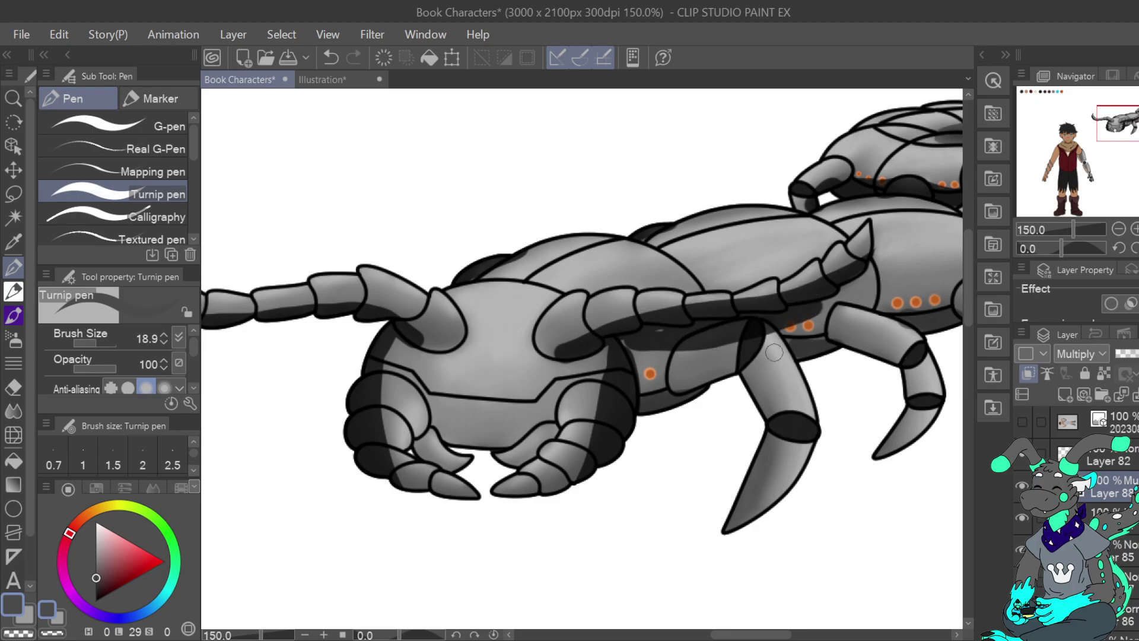
Shade the inner mouthparts and the lower face beneath the brow line in dark grey.
left_click_drag(1115, 139, 1118, 143)
left_click_drag(515, 359, 492, 392)
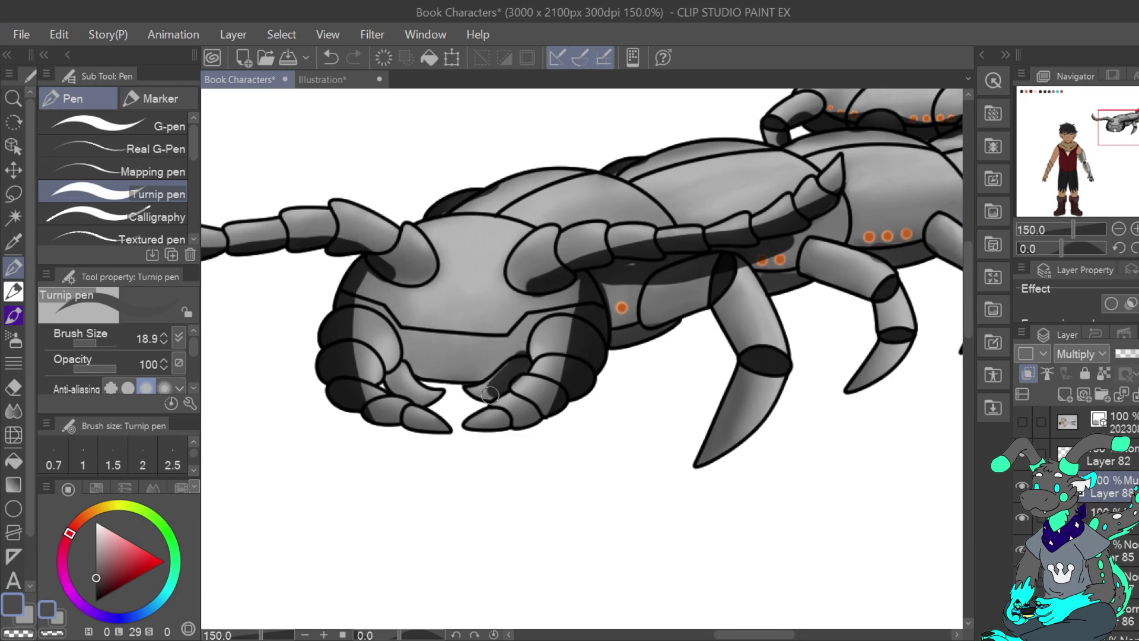
left_click_drag(385, 375, 423, 398)
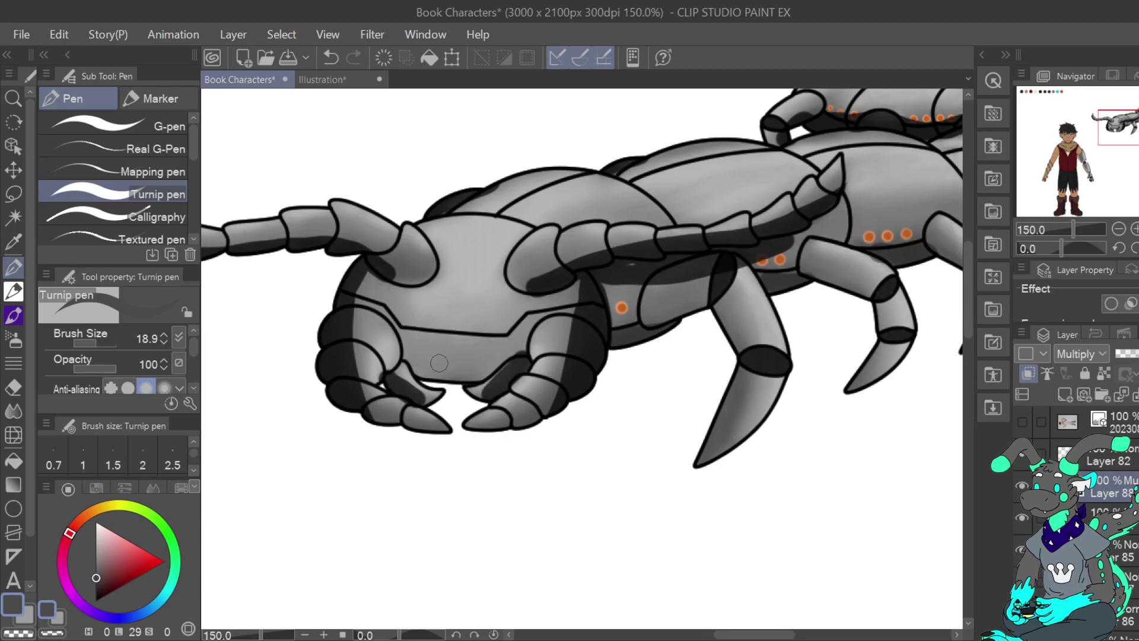
left_click_drag(393, 322, 436, 379)
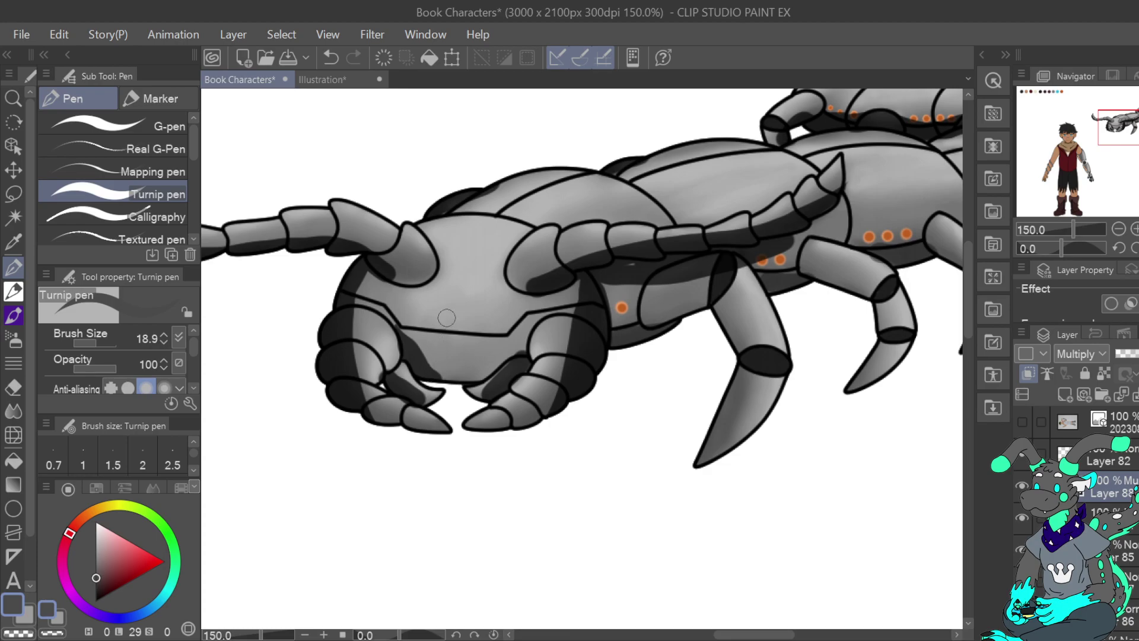
mouse_move(529, 339)
left_mouse_down()
mouse_move(495, 365)
mouse_move(513, 342)
mouse_move(432, 359)
mouse_move(417, 347)
mouse_move(485, 360)
mouse_move(452, 377)
mouse_move(450, 356)
mouse_move(495, 355)
left_mouse_up()
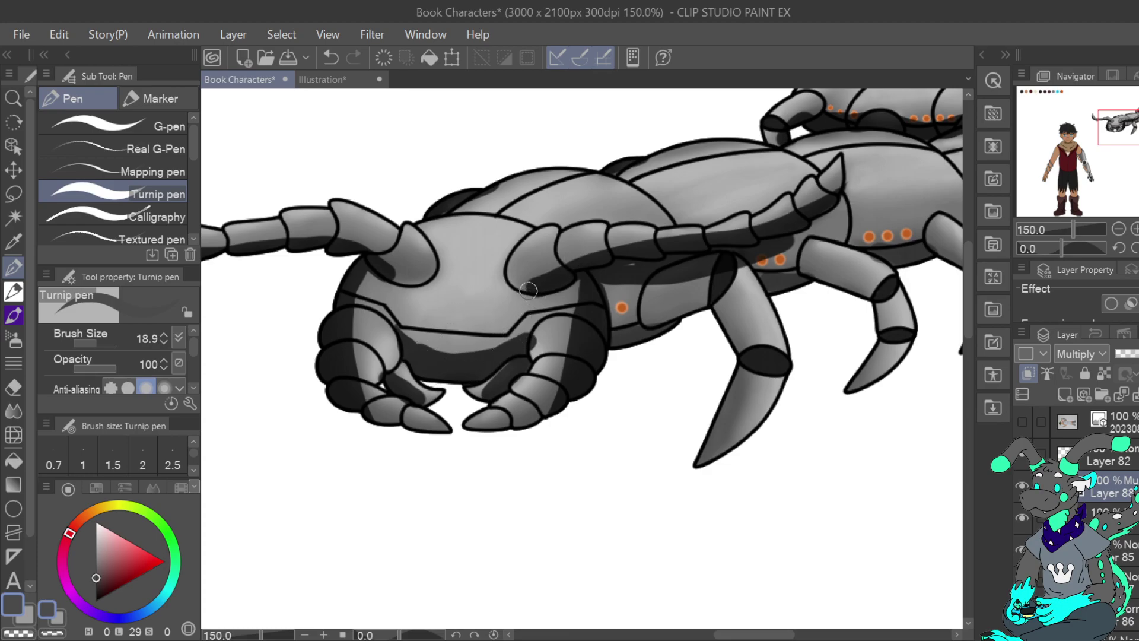
Paint dark grey shadow along the undersides of the three front near legs.
left_click_drag(1125, 126, 1136, 118)
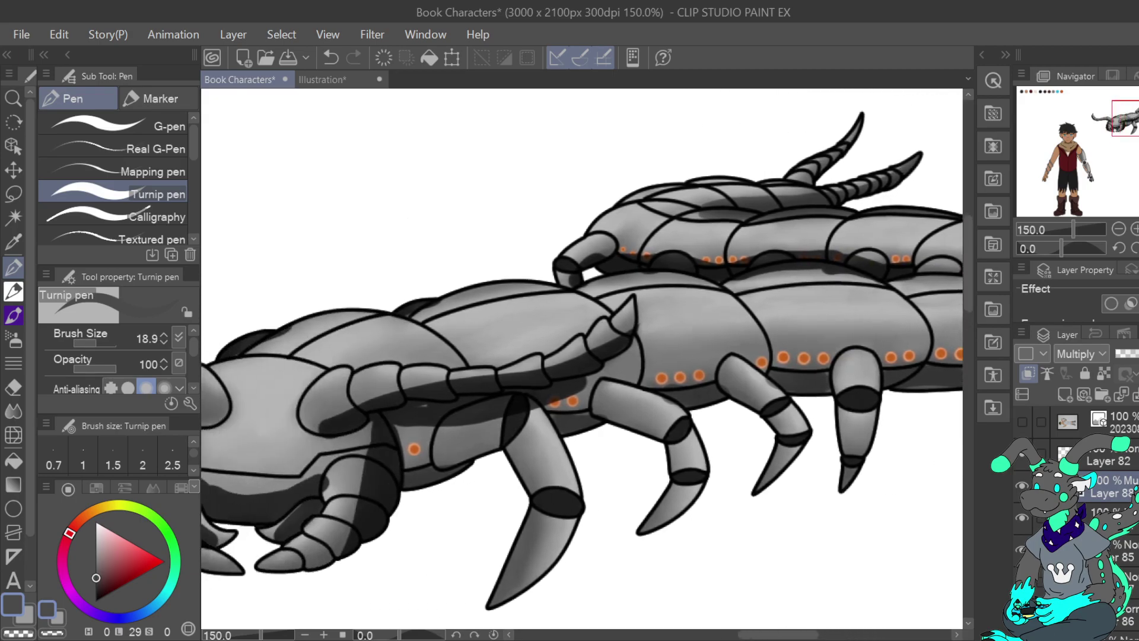
mouse_move(457, 462)
left_mouse_down()
mouse_move(513, 454)
mouse_move(531, 488)
mouse_move(519, 551)
mouse_move(484, 602)
left_mouse_up()
mouse_move(608, 416)
left_mouse_down()
mouse_move(644, 431)
mouse_move(669, 460)
mouse_move(648, 501)
left_mouse_up()
mouse_move(725, 387)
left_mouse_down()
mouse_move(768, 431)
mouse_move(751, 499)
left_mouse_up()
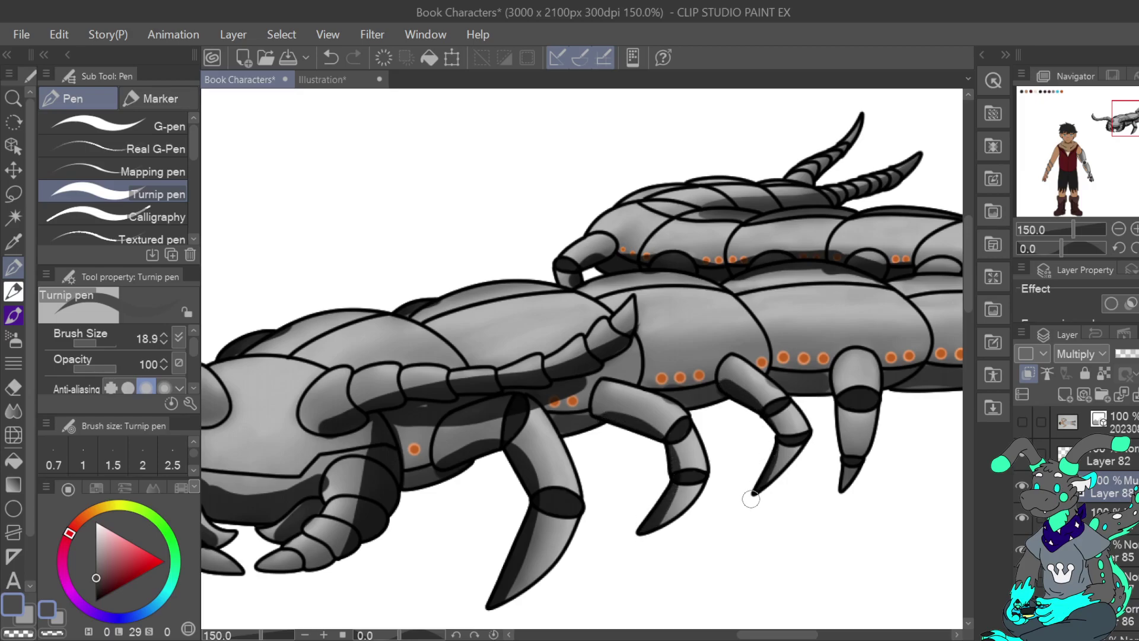
Continue the dark grey shadow on the remaining near legs toward the rear bend, undoing a stray stroke.
left_click_drag(1129, 134, 1138, 141)
left_click_drag(626, 375, 624, 391)
mouse_move(646, 351)
left_mouse_down()
mouse_move(624, 391)
mouse_move(678, 351)
left_mouse_up()
left_click(334, 57)
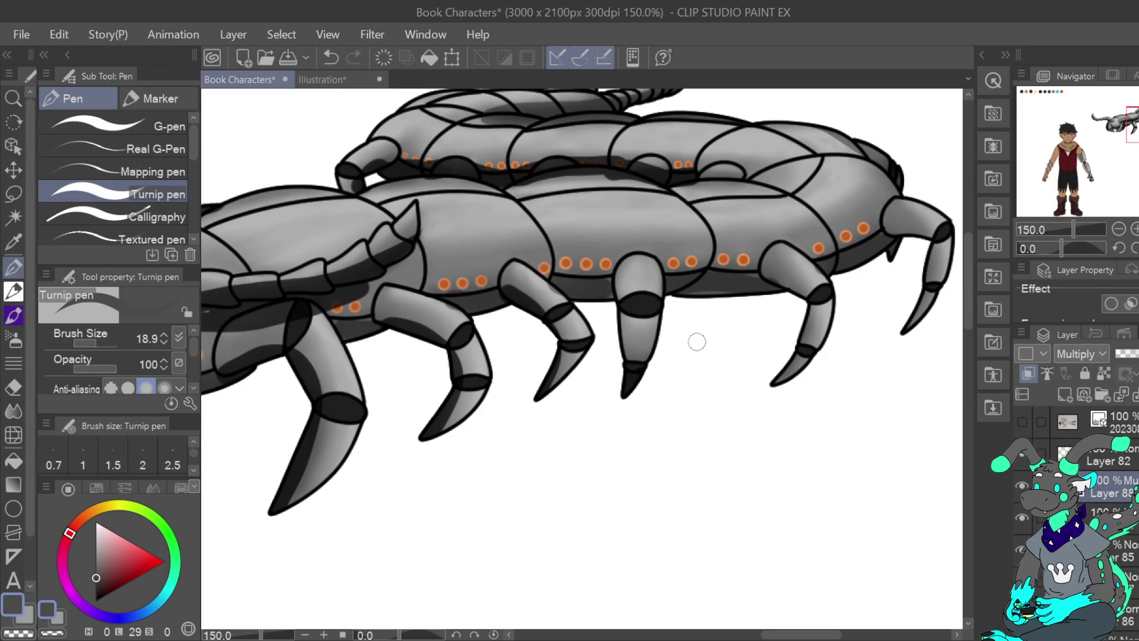
mouse_move(790, 366)
left_mouse_down()
mouse_move(775, 377)
mouse_move(808, 305)
mouse_move(768, 286)
mouse_move(792, 290)
mouse_move(802, 309)
left_mouse_up()
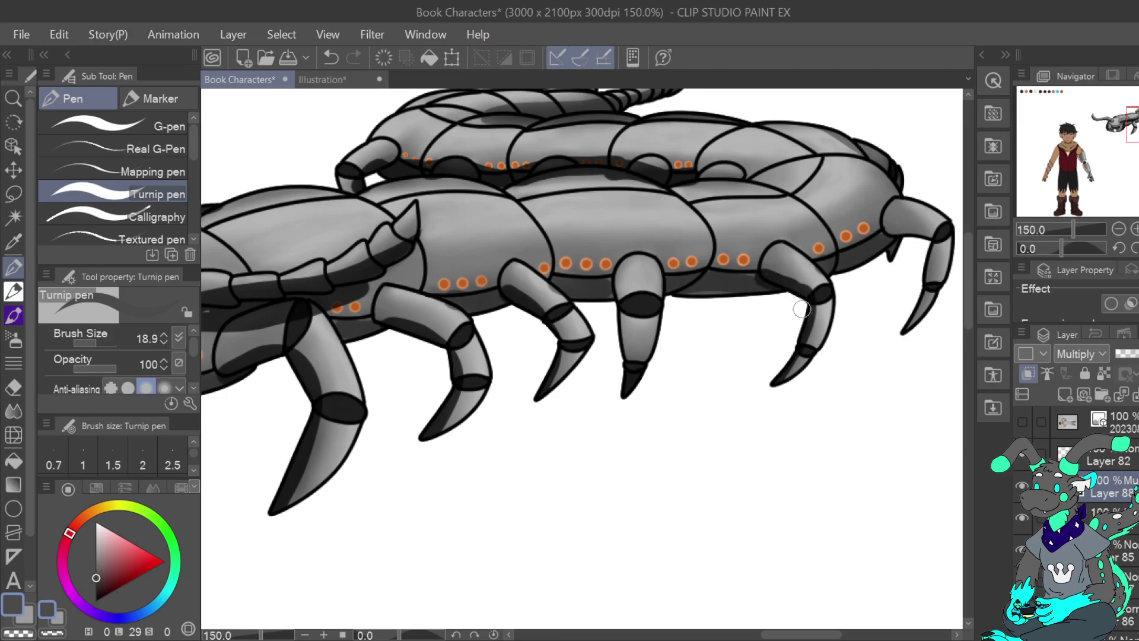
mouse_move(911, 217)
left_mouse_down()
mouse_move(889, 236)
mouse_move(927, 238)
mouse_move(928, 283)
left_mouse_up()
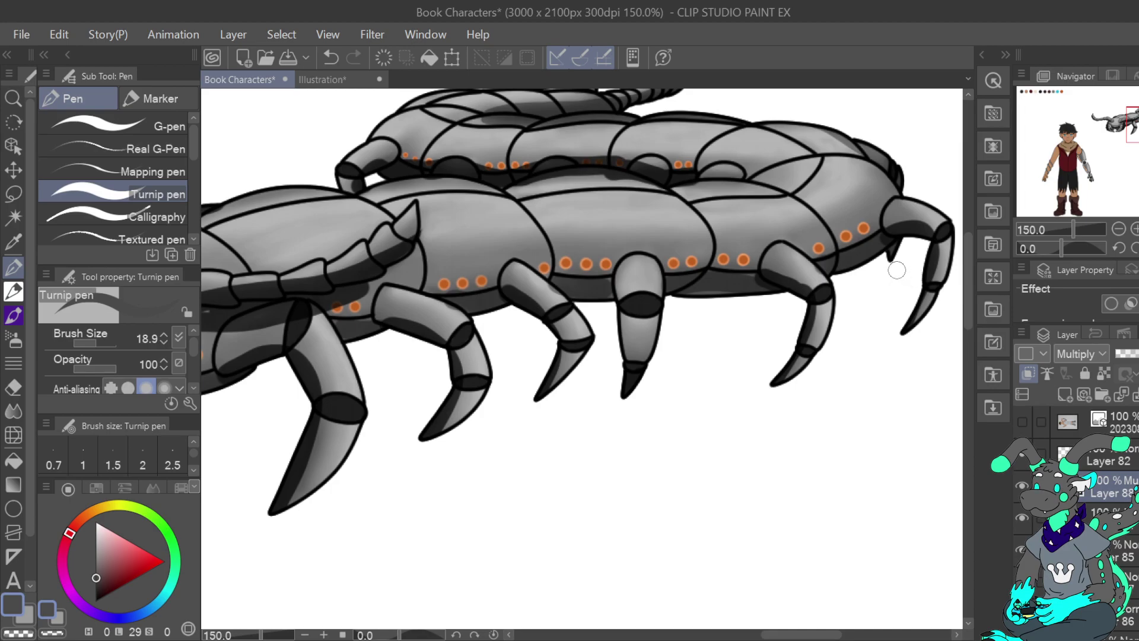
Undo the dark grey shadow strokes on the legs, head, antennae and far body.
left_click(331, 56)
left_click(331, 57)
left_click(331, 56)
left_click(331, 57)
left_click(331, 56)
left_click(331, 56)
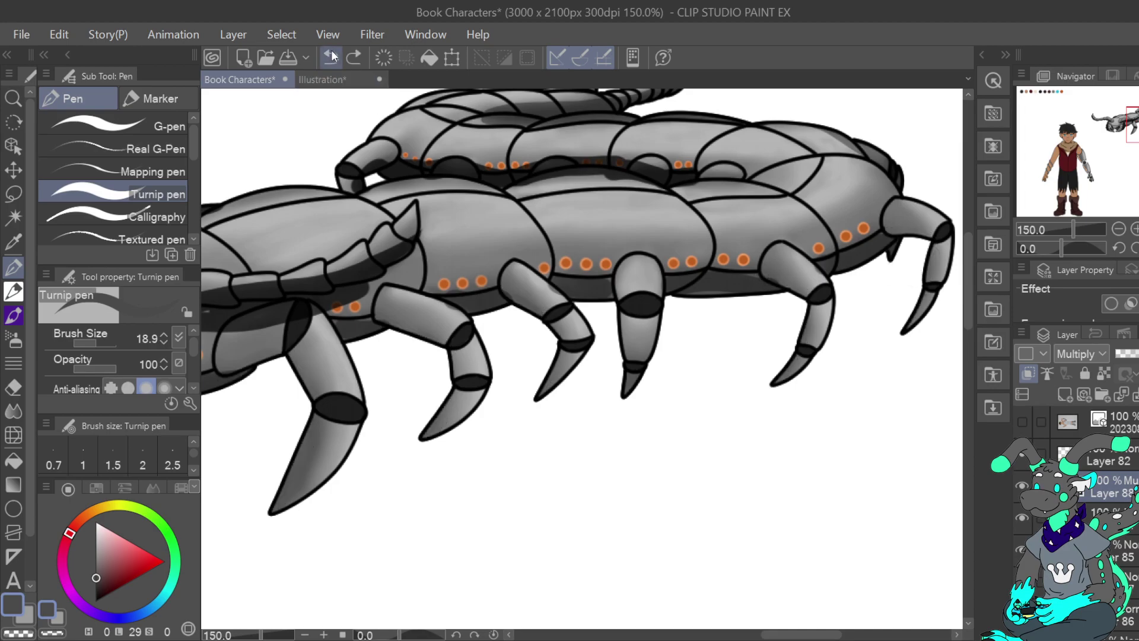
left_click(330, 56)
left_click(332, 57)
left_click(332, 56)
left_click(334, 55)
left_click(334, 54)
left_click(335, 55)
left_click(336, 55)
left_click(336, 55)
left_click(336, 55)
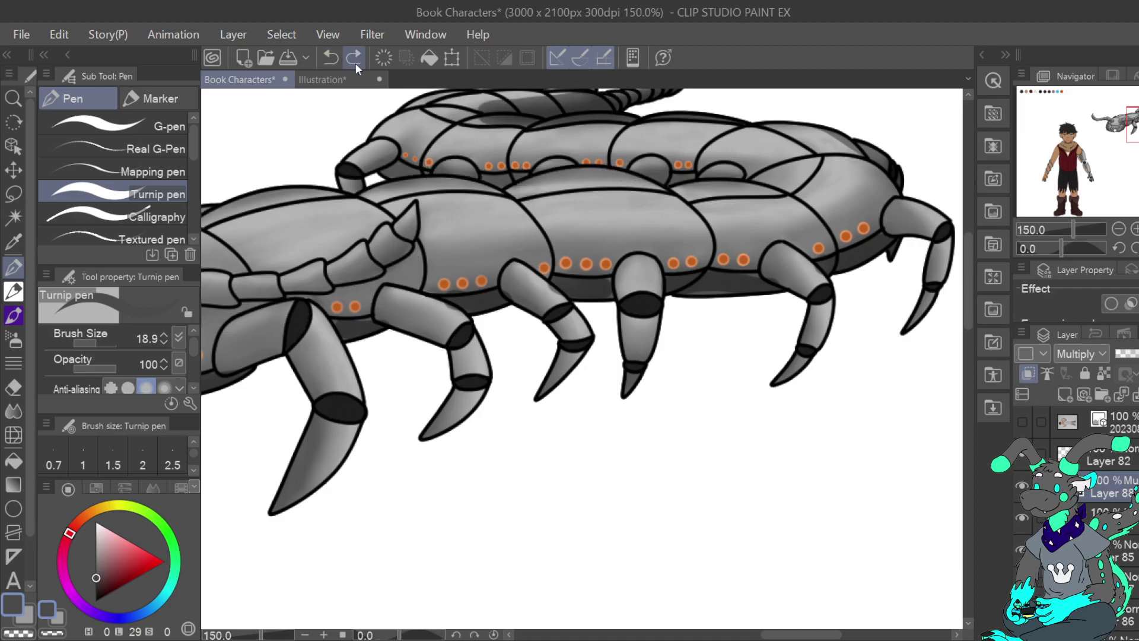
left_click(334, 52)
left_click(333, 52)
left_click(333, 53)
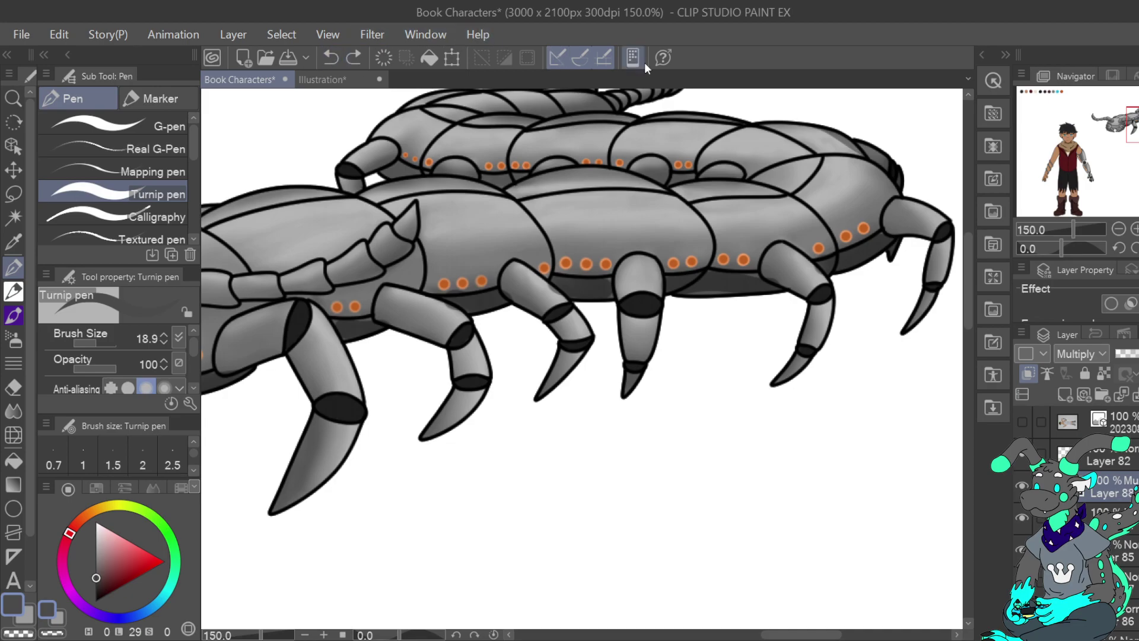
Step back and forth through the history to restore only the trimmed shadow on the far tail segments.
left_click_drag(581, 296, 628, 401)
left_click(353, 54)
left_click(351, 54)
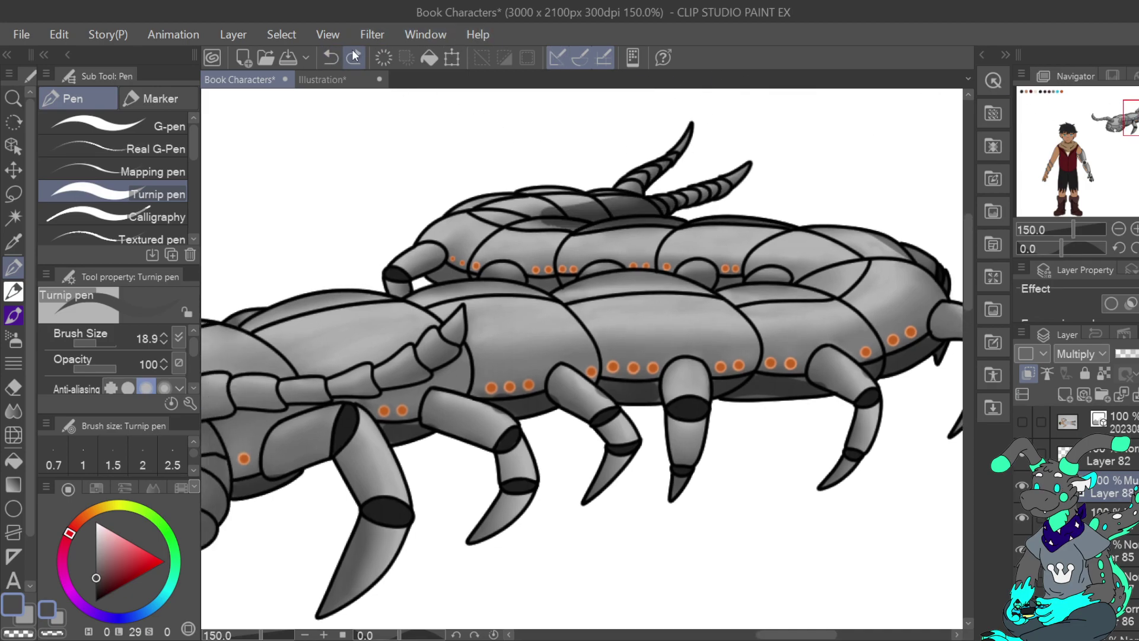
left_click(351, 51)
left_click(352, 52)
left_click(351, 53)
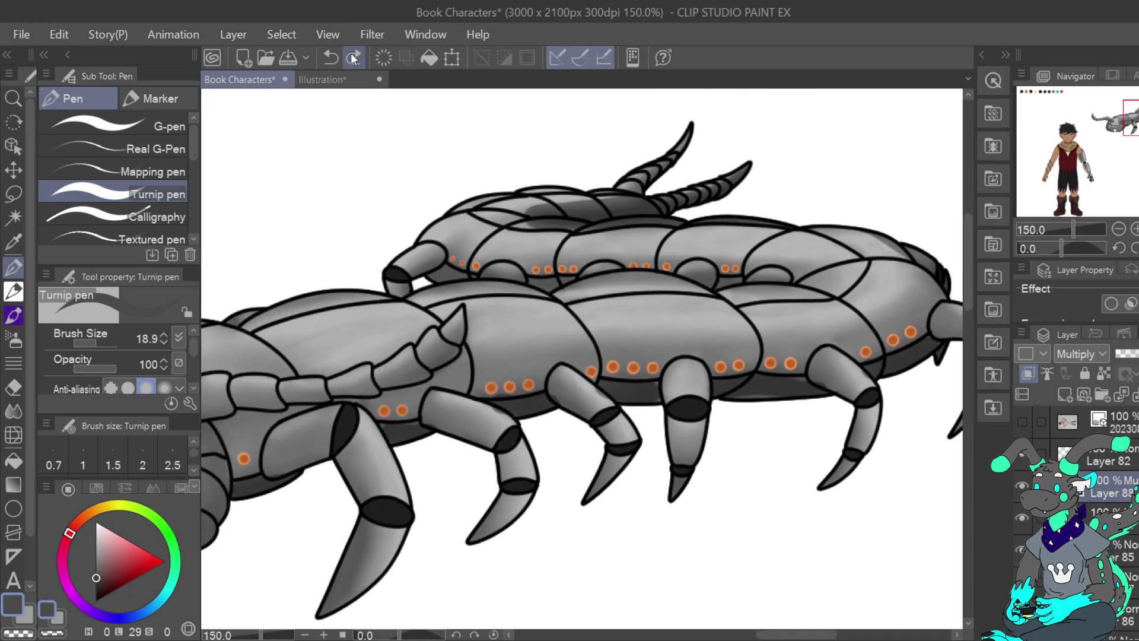
left_click(350, 52)
left_click(331, 55)
left_click(331, 55)
left_click(353, 57)
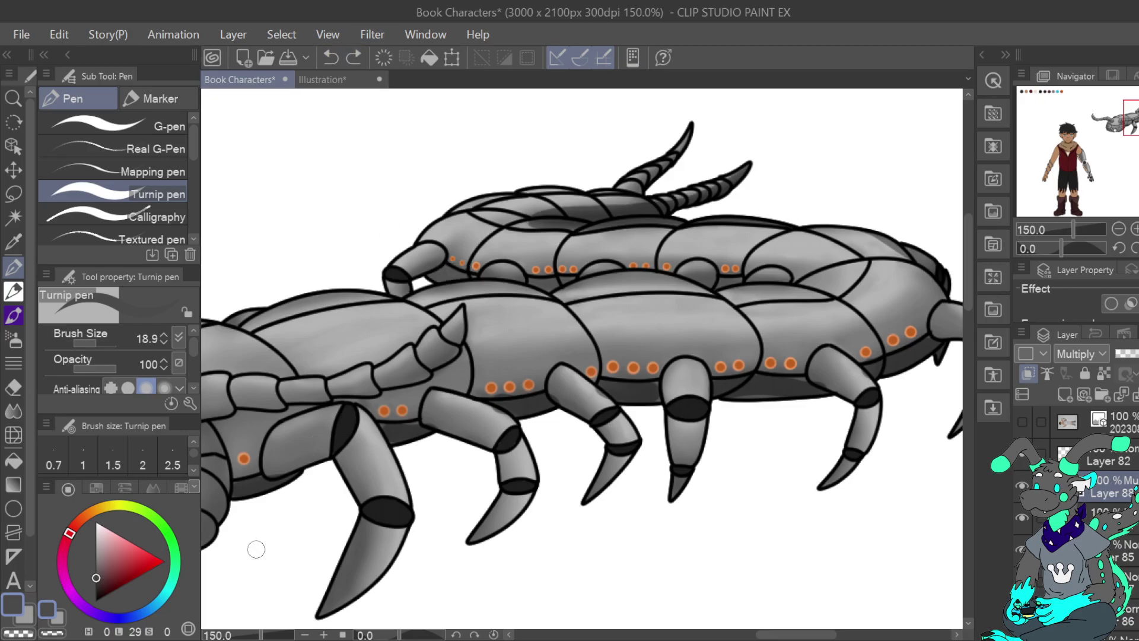
Choose a light grey from the colour set and return to the Turnip pen.
left_click(13, 241)
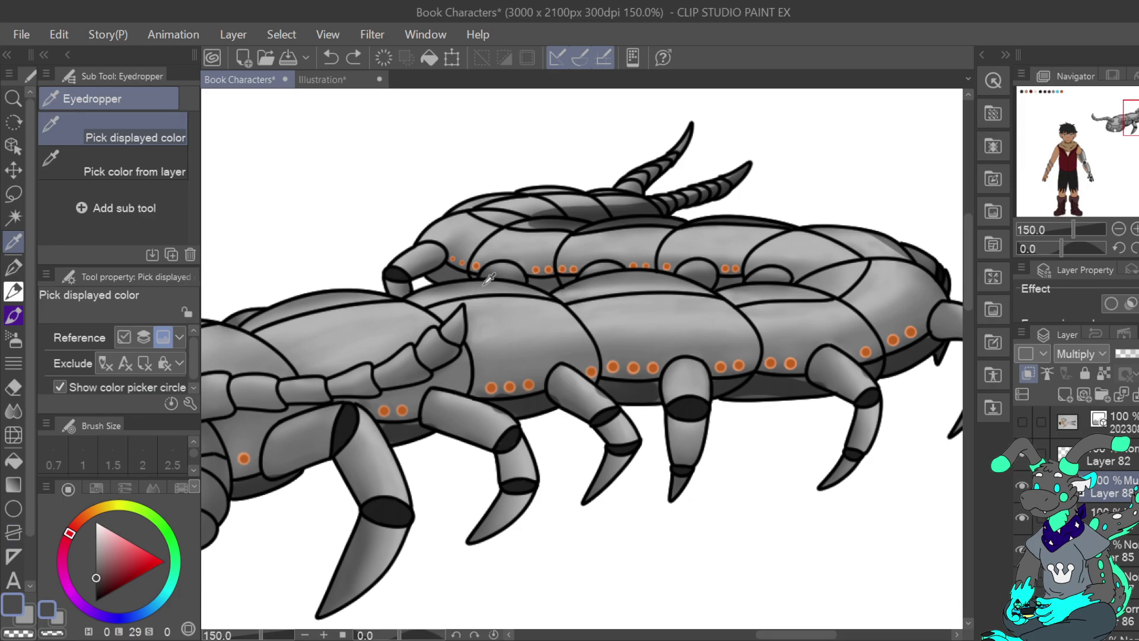
left_click(174, 487)
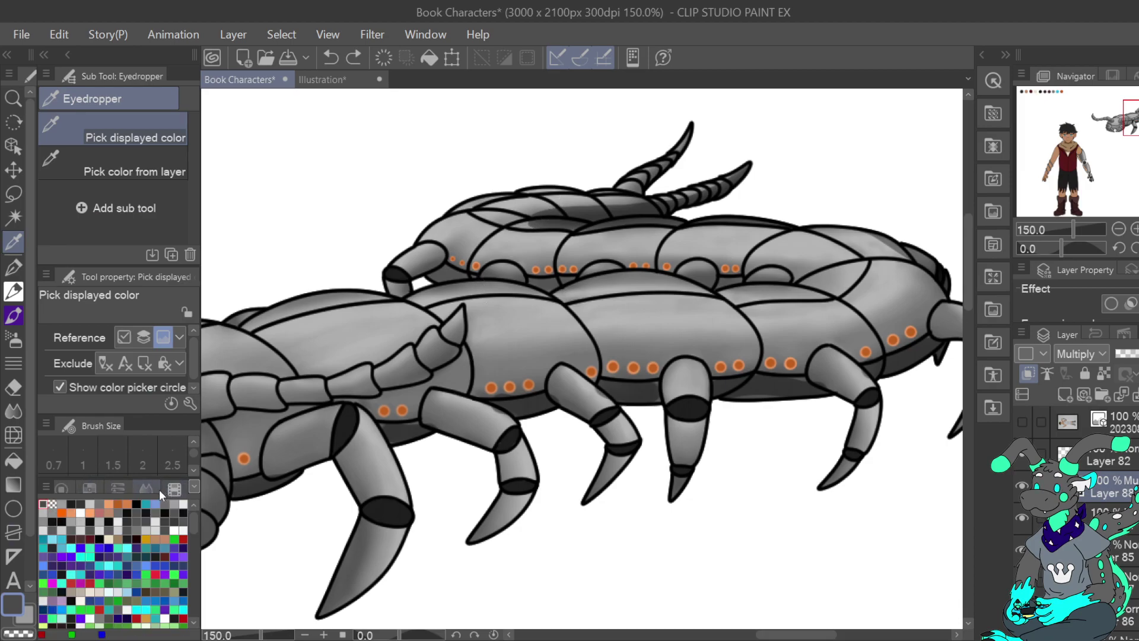
left_click(81, 504)
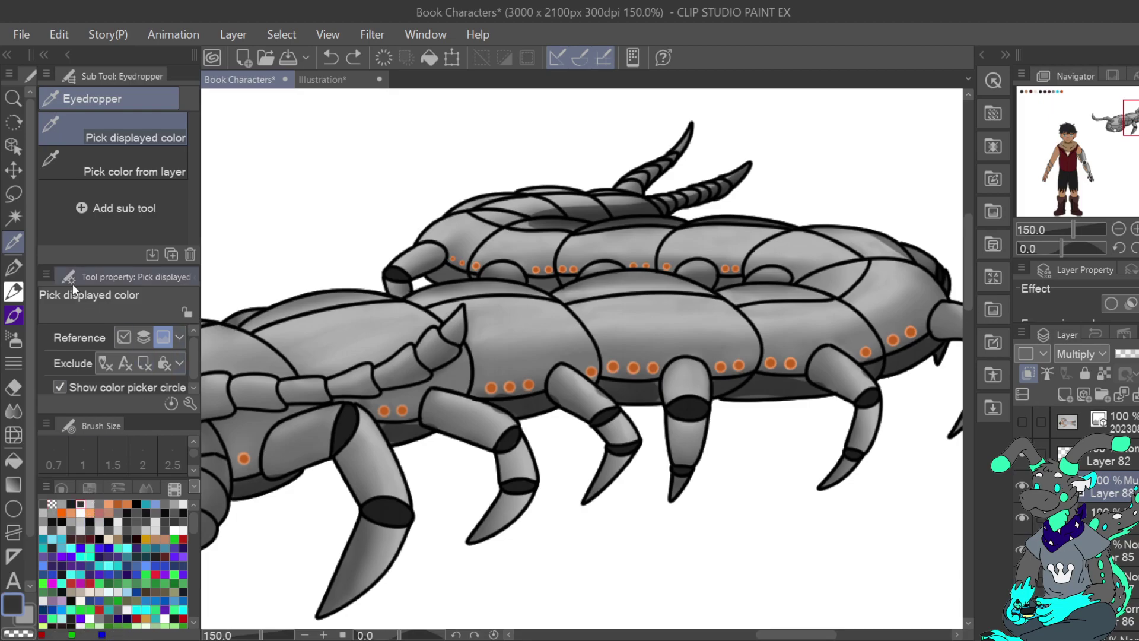
left_click(63, 488)
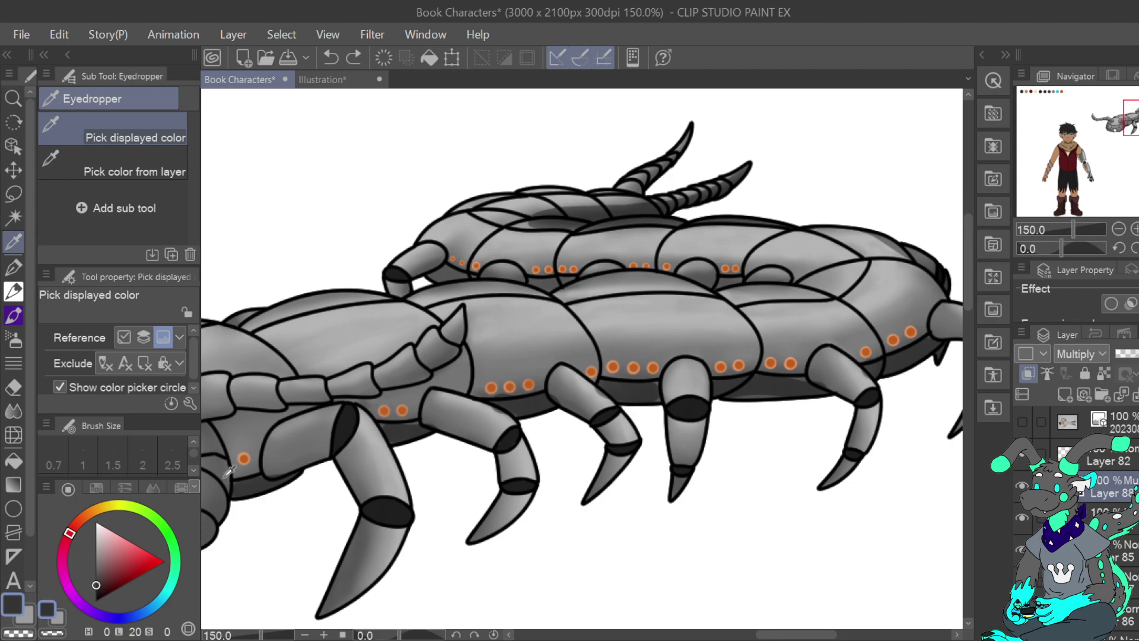
left_click(172, 491)
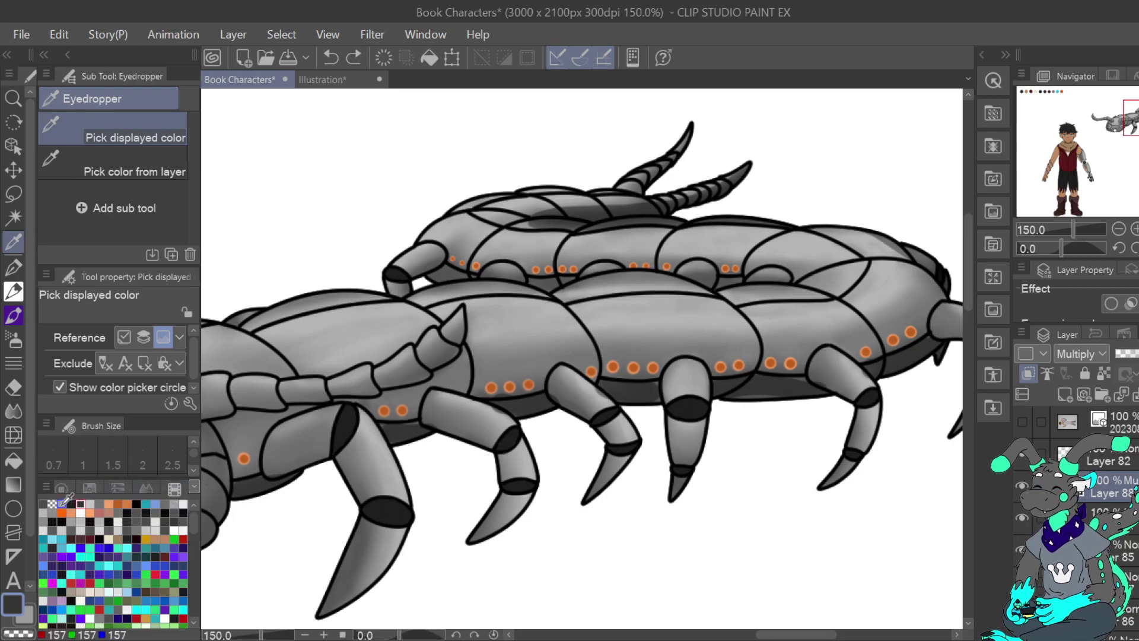
left_click(13, 267)
Try light grey shadow strokes over the far tail and along the top of the far body, and undo them.
left_click_drag(513, 230, 638, 193)
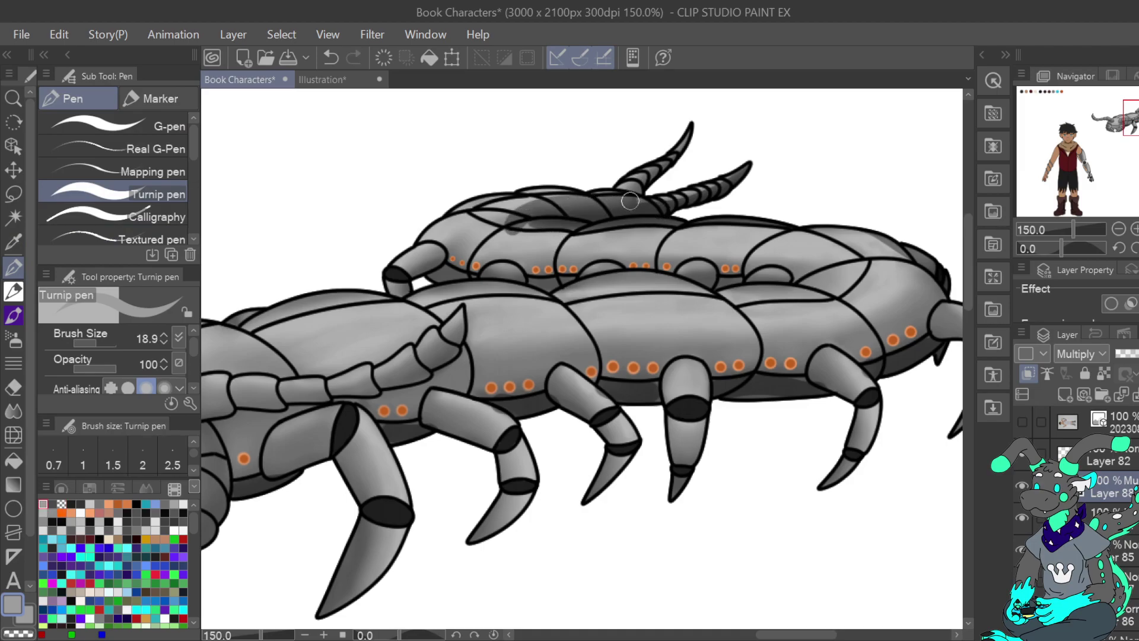
left_click_drag(515, 234, 676, 234)
left_click_drag(600, 231, 762, 236)
left_click_drag(674, 232, 744, 227)
left_click(334, 58)
left_click(334, 57)
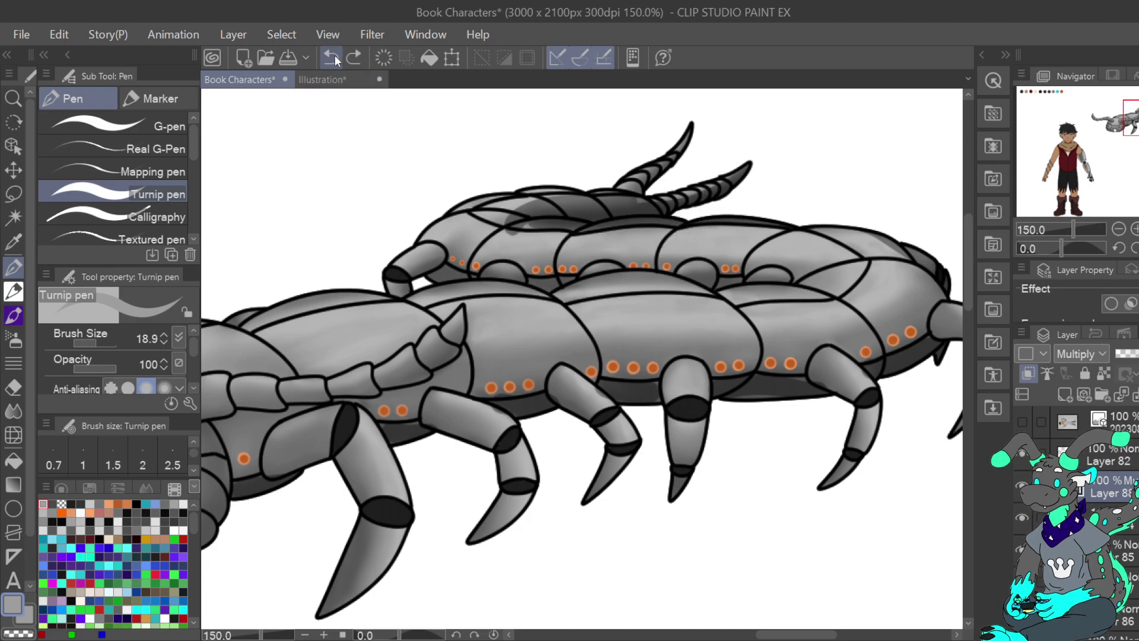
left_click(333, 56)
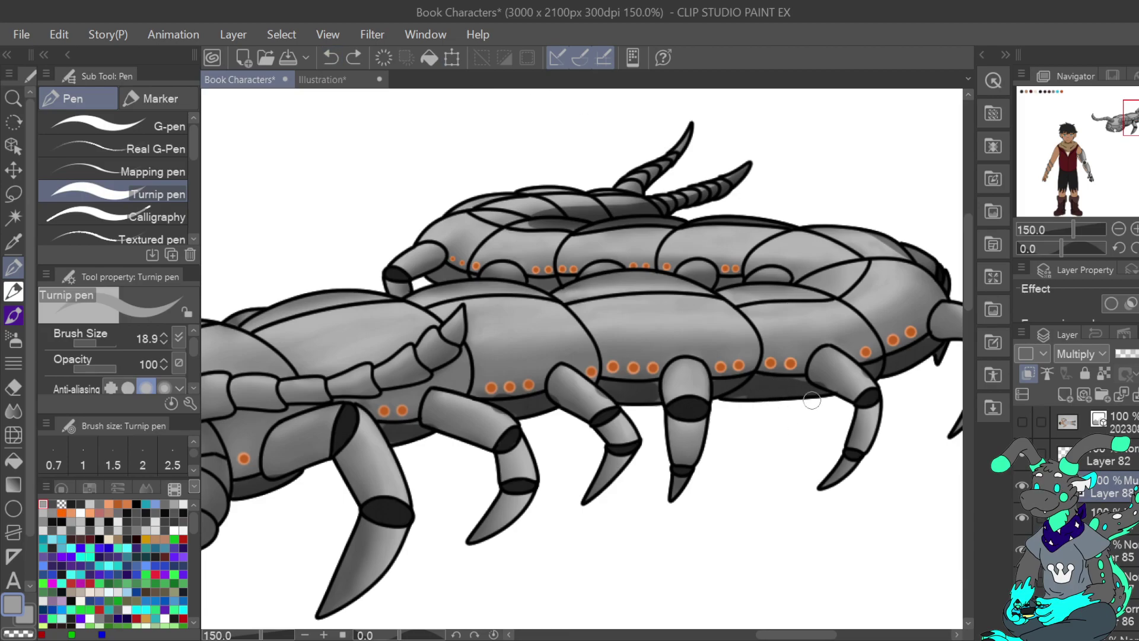
left_click_drag(1127, 123, 1118, 124)
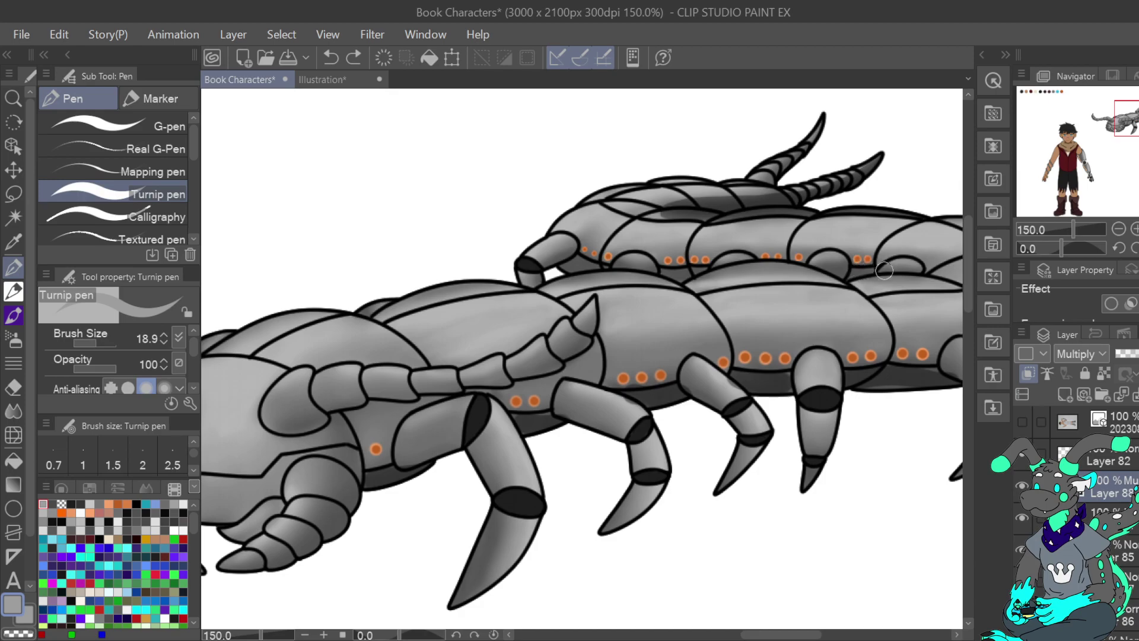